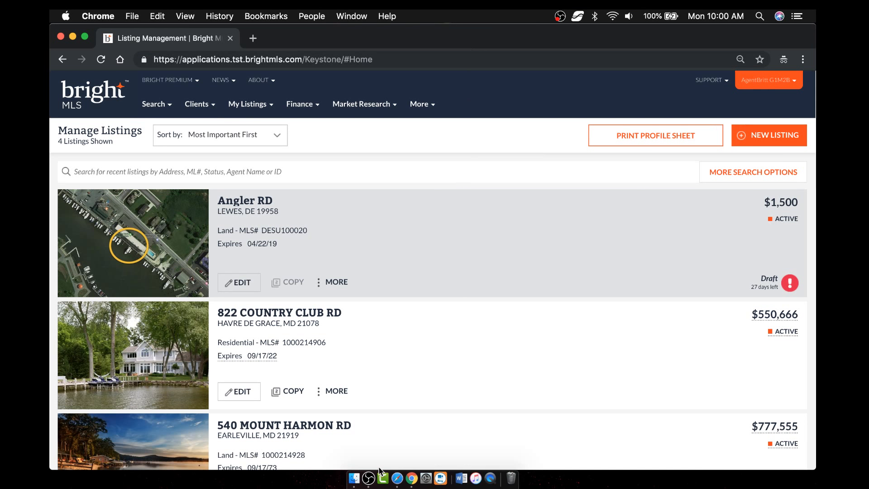
- Switch from Chrome to the Bright MLS dashboard in Safari
left_click(397, 479)
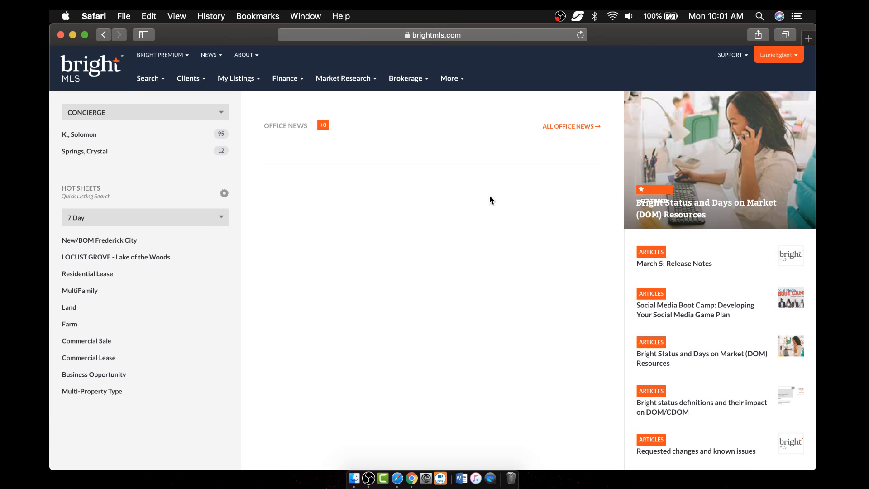
- Zoom in on the dashboard and show the SUPPORT menu's help options
key("super+plus")
key("super+plus")
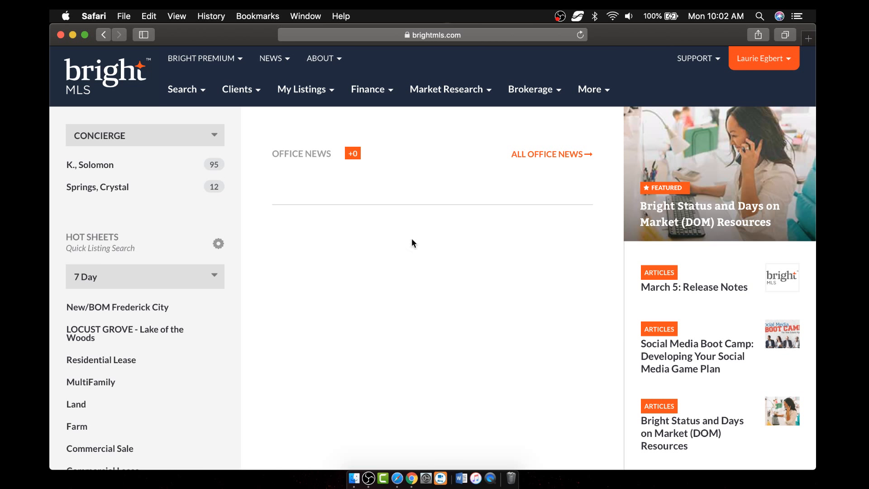
left_click(711, 62)
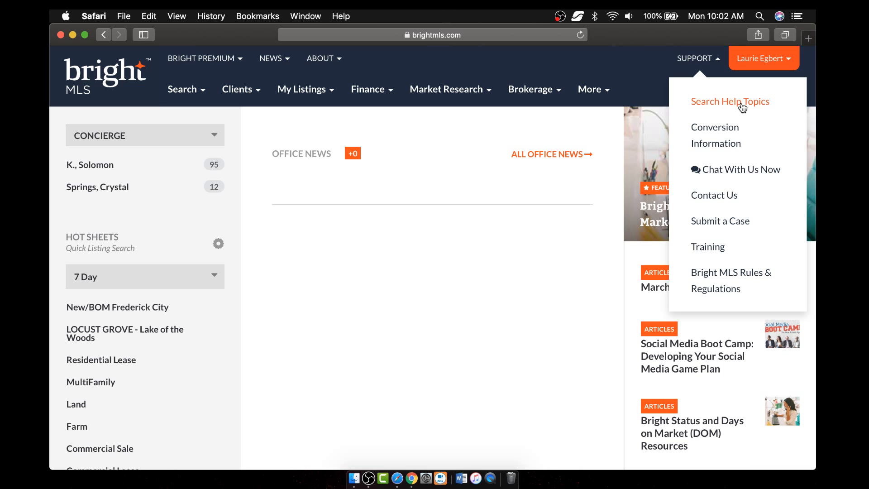
- Load support.brightmls.com in a new tab and select its Ask a question search box
left_click(808, 39)
type("support.bri")
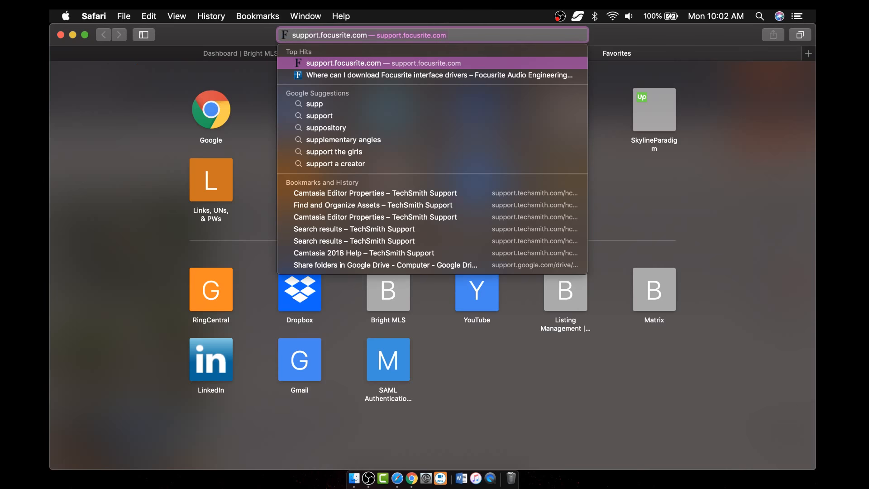
type("ghtmls")
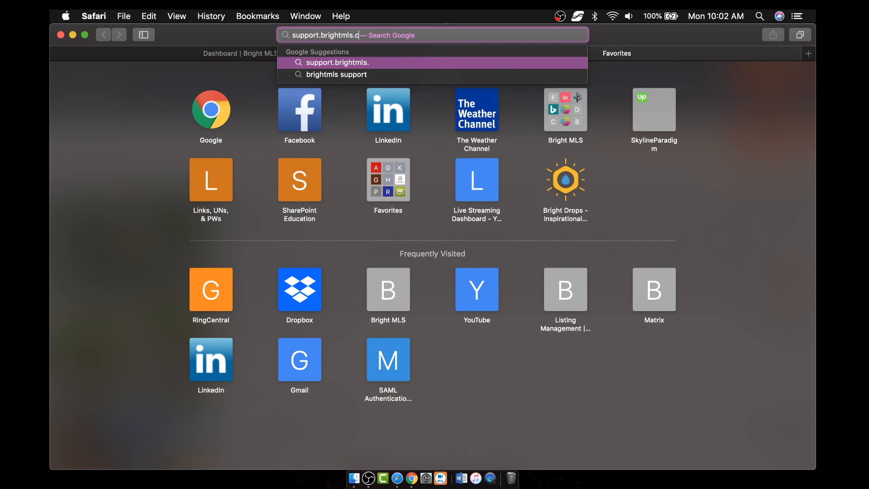
key("Return")
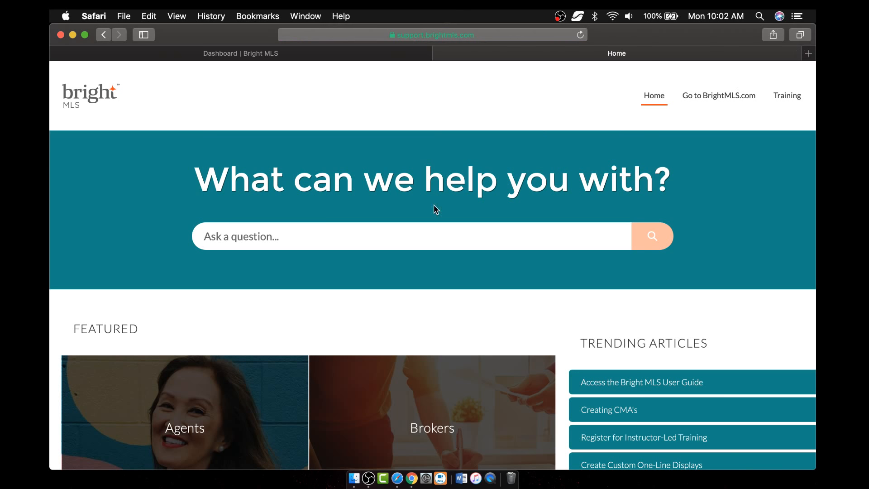
left_click(419, 247)
- Search the support site for 'listings' and scroll through the results
type("listings")
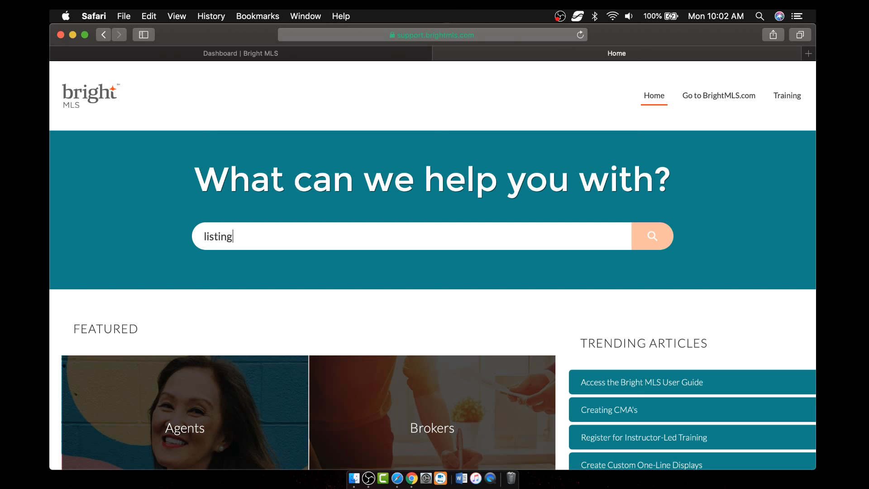
key("Return")
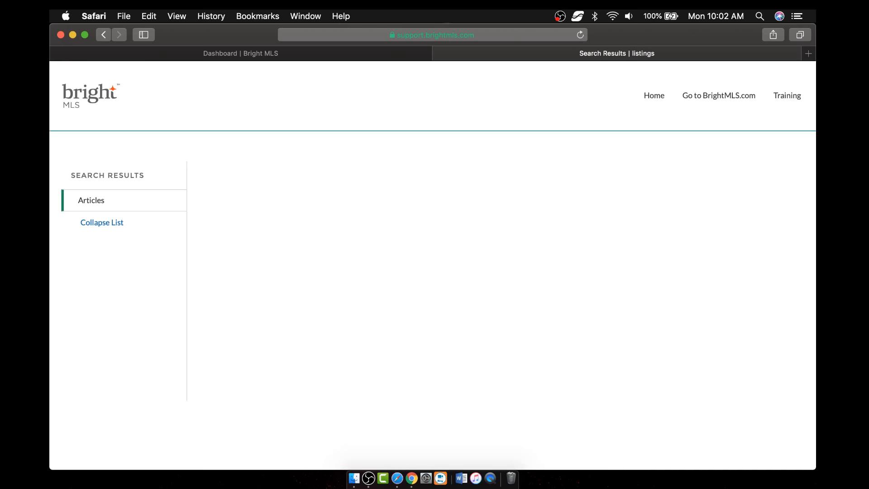
scroll(769, 123, "down", 3)
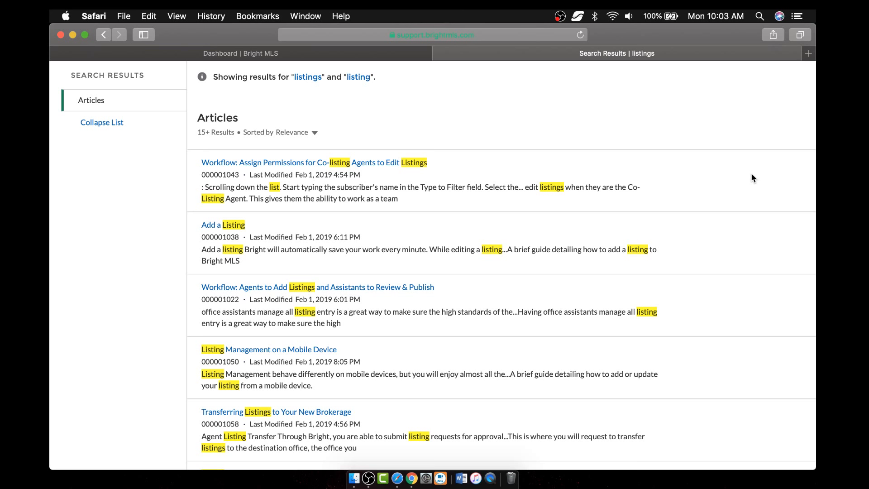
scroll(750, 178, "up", 5)
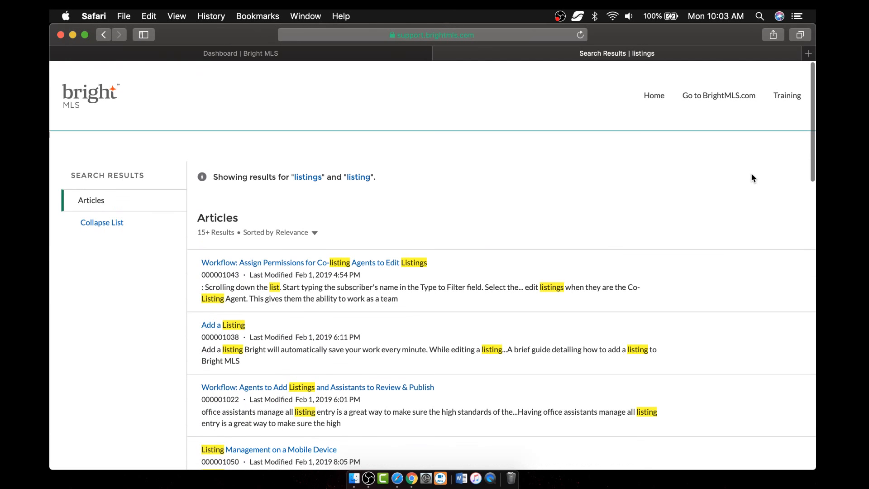
- Visit the Training page, close the support tab, and dismiss the SUPPORT menu
left_click(790, 97)
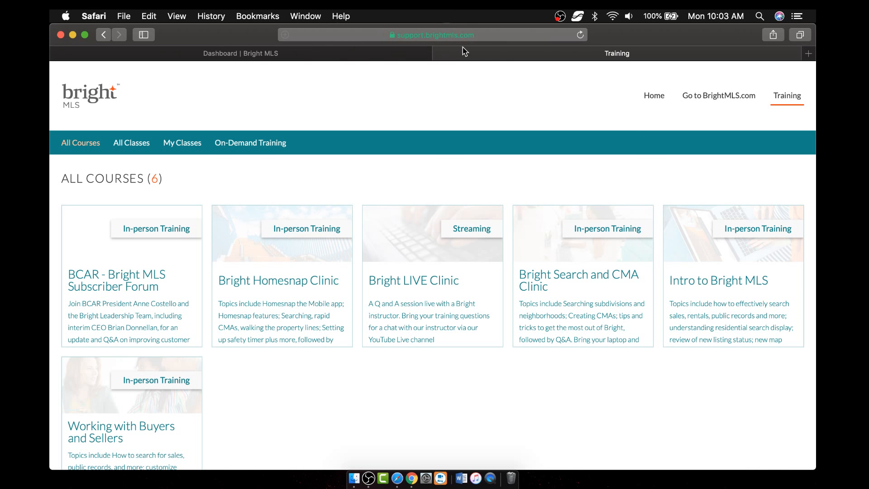
left_click(439, 53)
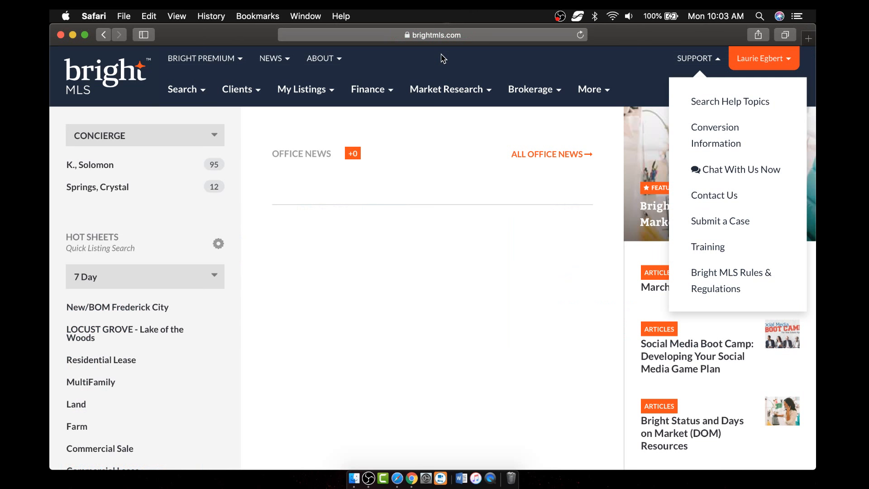
left_click(530, 71)
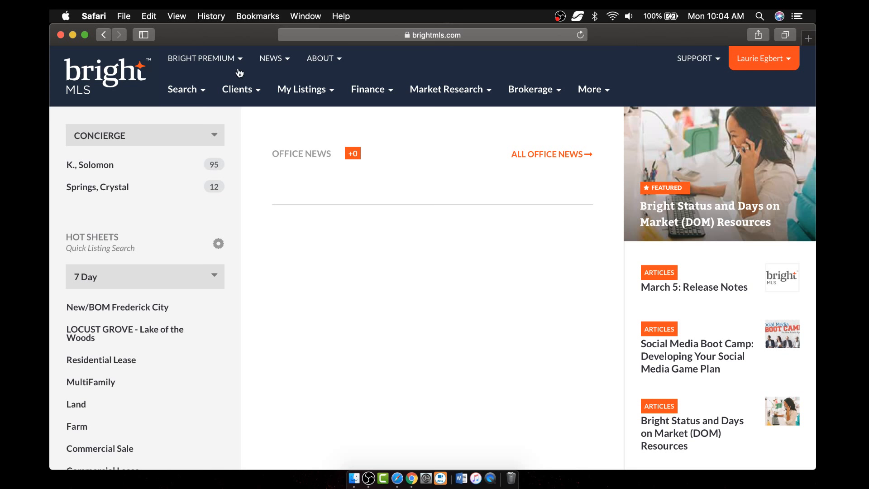
- Browse the My Listings and Search menus, ending on the Clients mega-menu
left_click(318, 95)
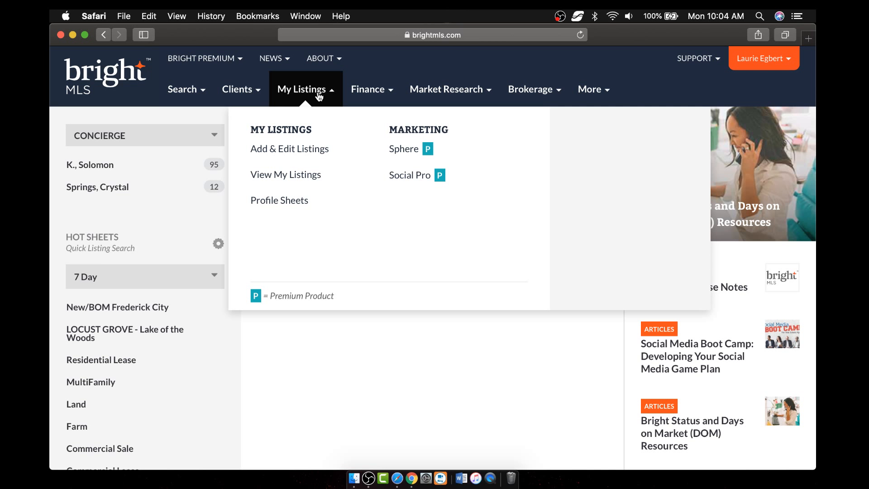
left_click(190, 92)
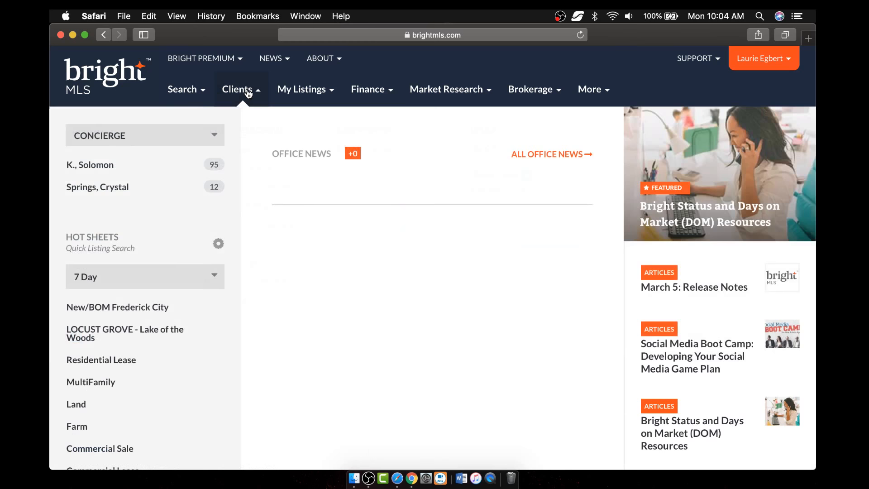
mouse_move(248, 92)
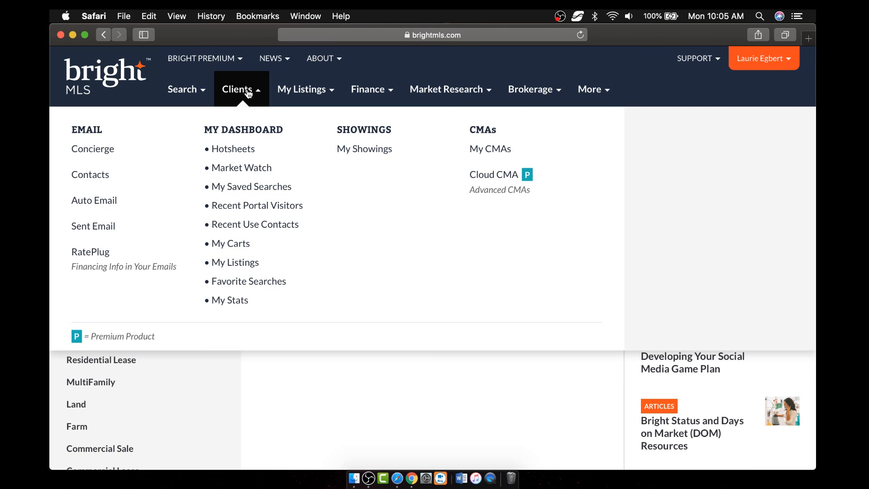
- Browse the Finance, Market Research, Brokerage and More menus, ending on My Listings
left_click(385, 94)
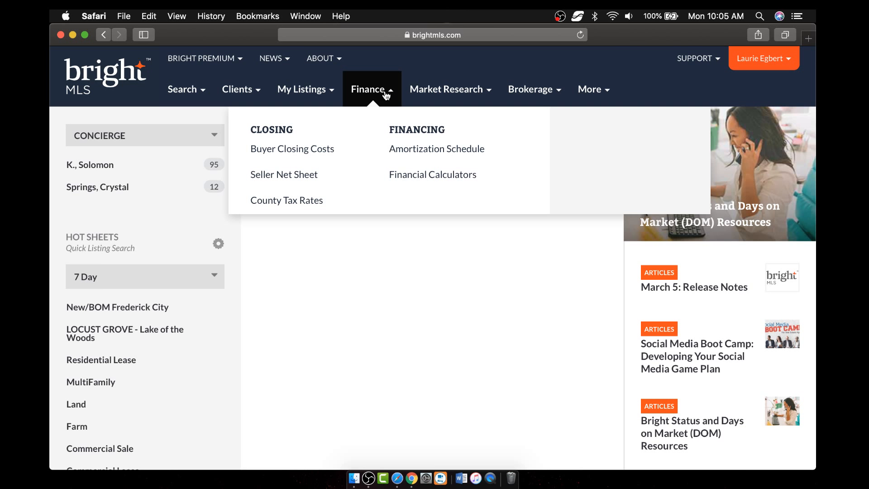
left_click(484, 94)
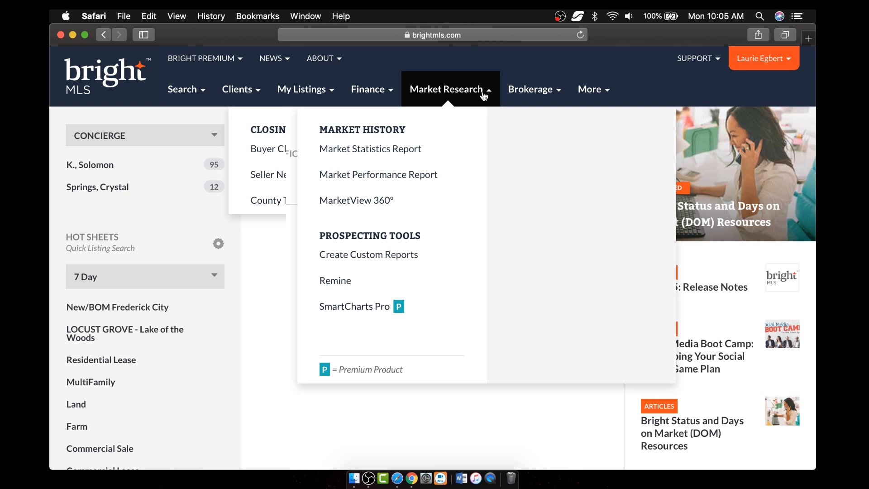
left_click(559, 94)
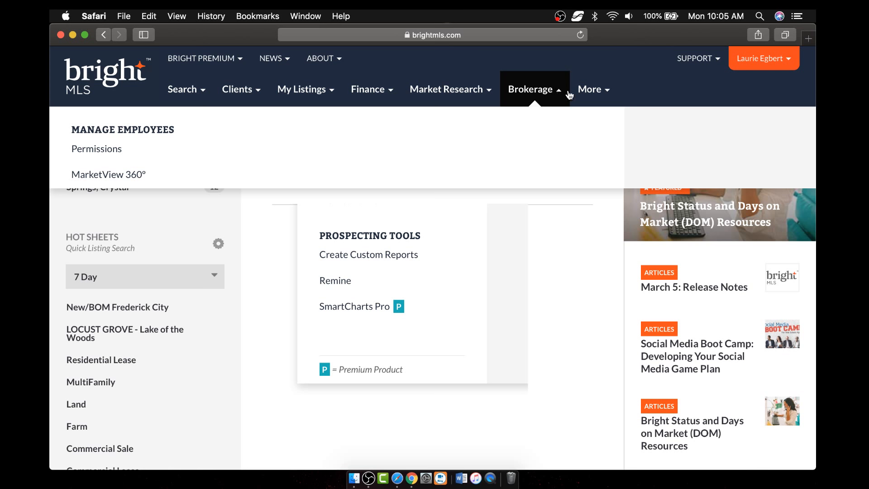
left_click(606, 96)
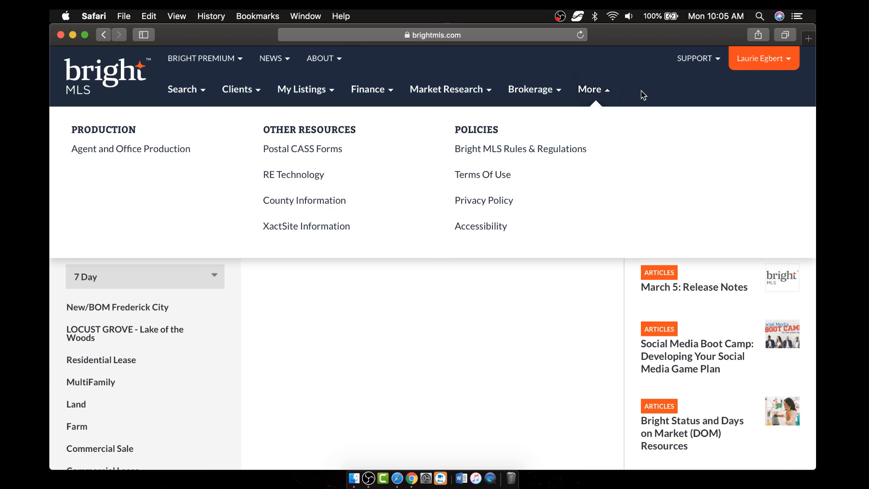
mouse_move(308, 94)
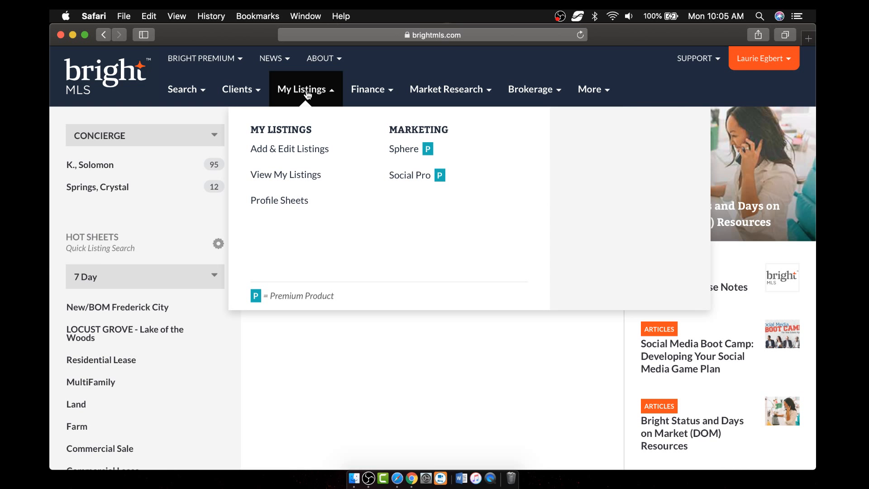
- Open Profile Sheets from My Listings and scroll down through the sheet list
left_click(289, 206)
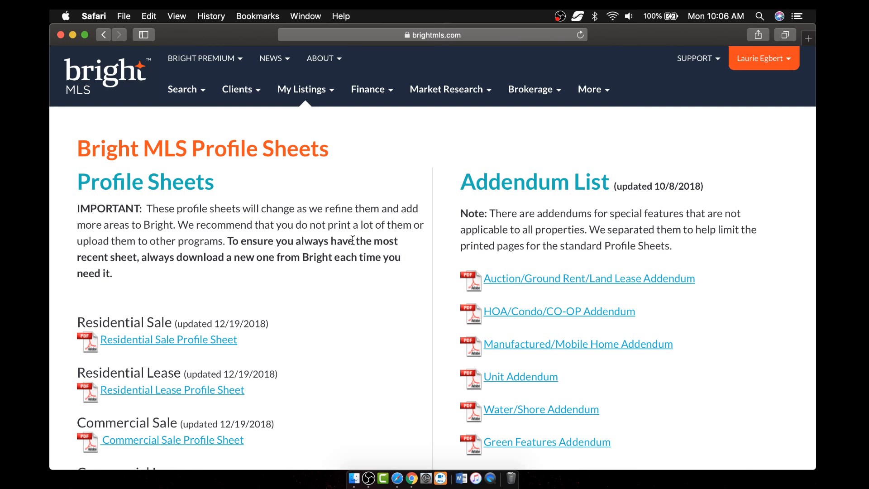
scroll(352, 240, "down", 2)
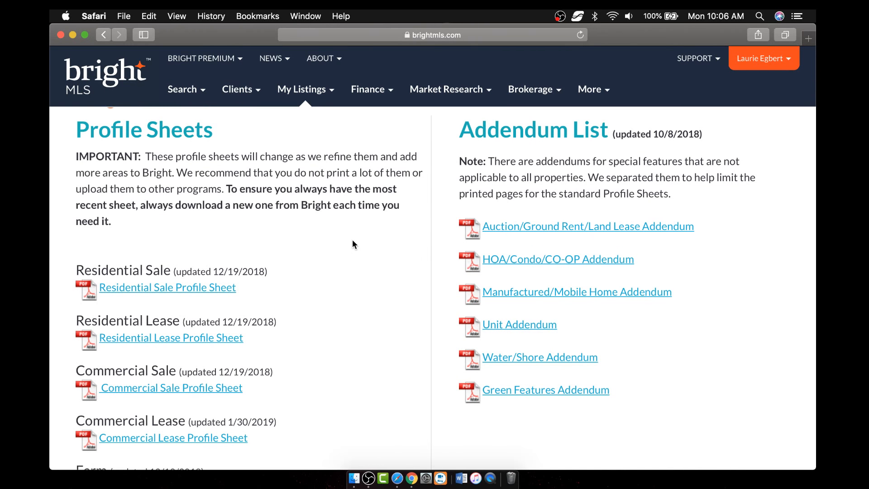
scroll(352, 240, "down", 1)
left_click(188, 279)
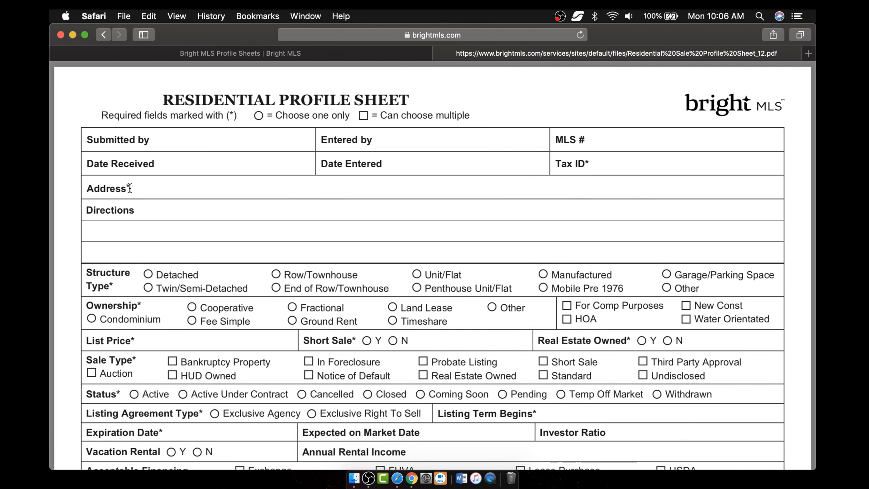
scroll(306, 333, "down", 5)
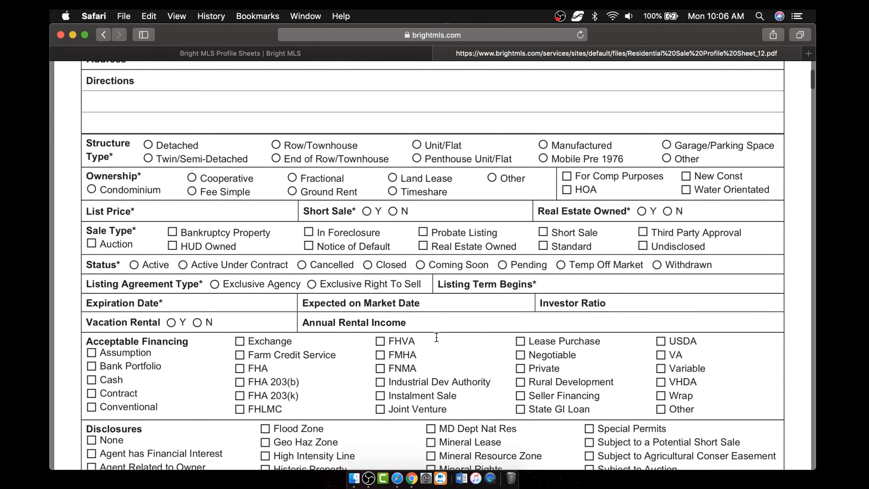
scroll(436, 337, "down", 15)
scroll(436, 337, "down", 11)
scroll(436, 335, "up", 20)
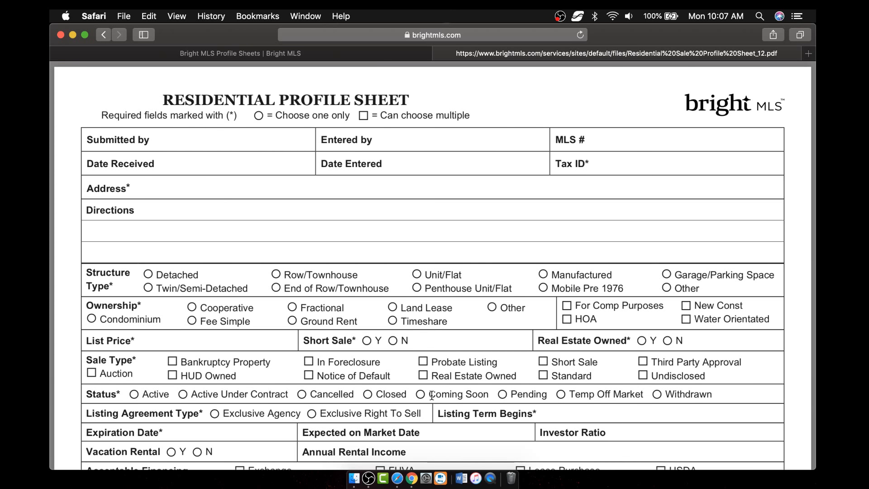
left_click(440, 53)
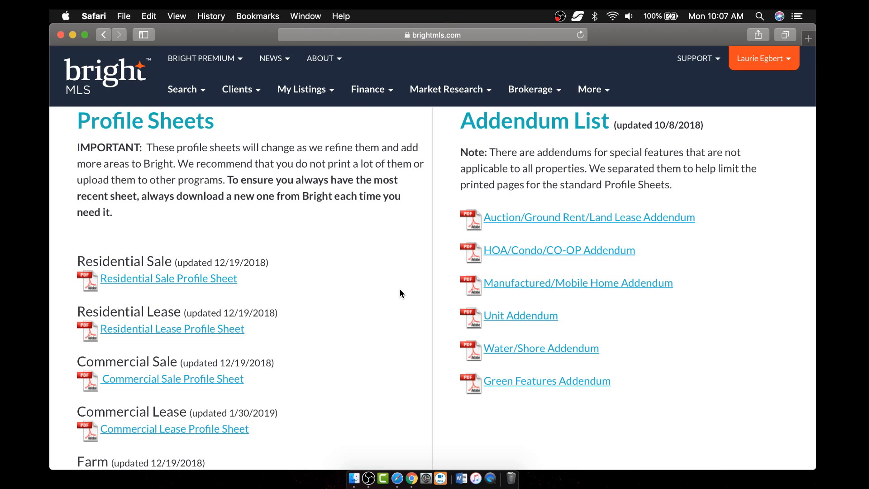
- View and close the HOA/Condo/CO-OP Addendum PDF, then bring up the My Listings options
left_click(562, 255)
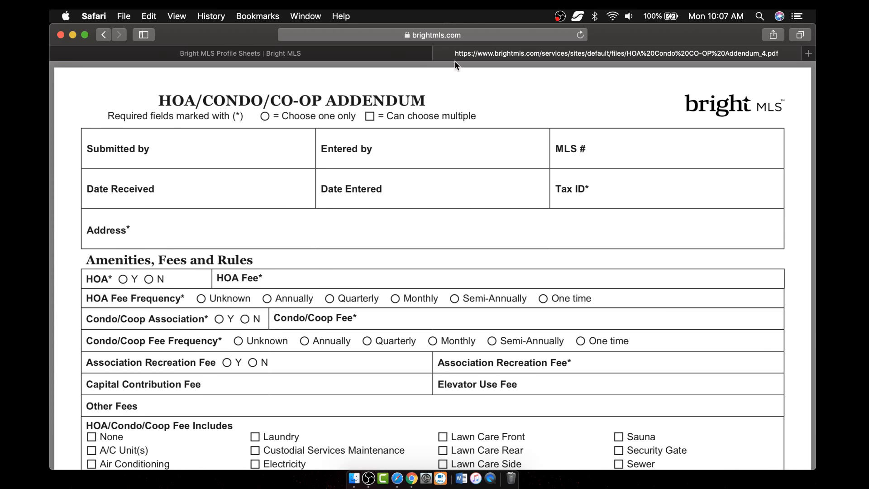
left_click(439, 53)
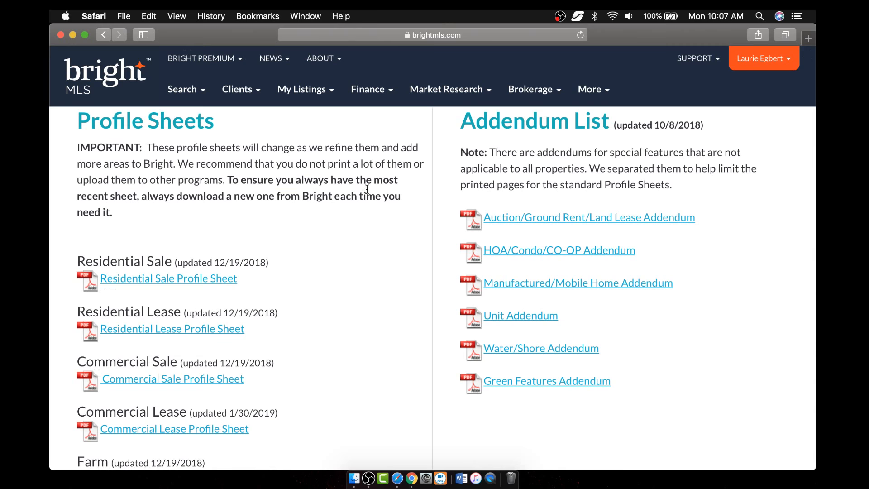
scroll(390, 176, "up", 3)
left_click(328, 97)
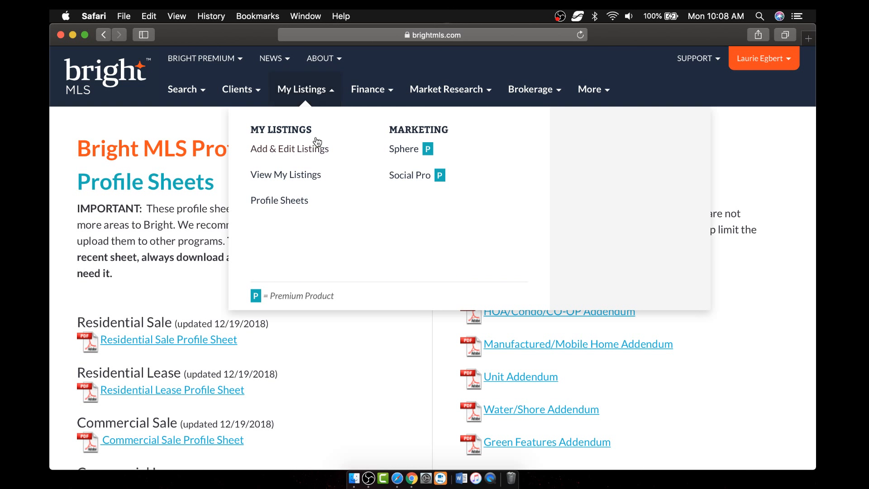
- Choose Add & Edit Listings and view the 4 listings on Manage Listings in Chrome
left_click(290, 150)
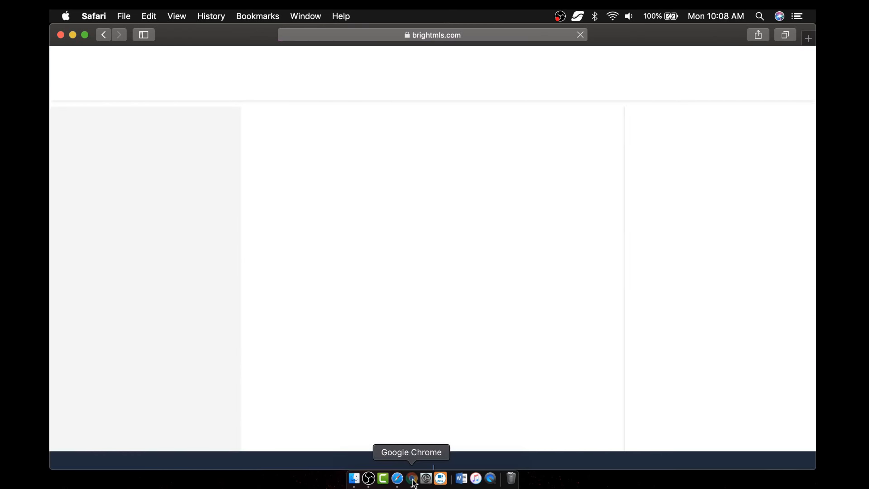
left_click(411, 478)
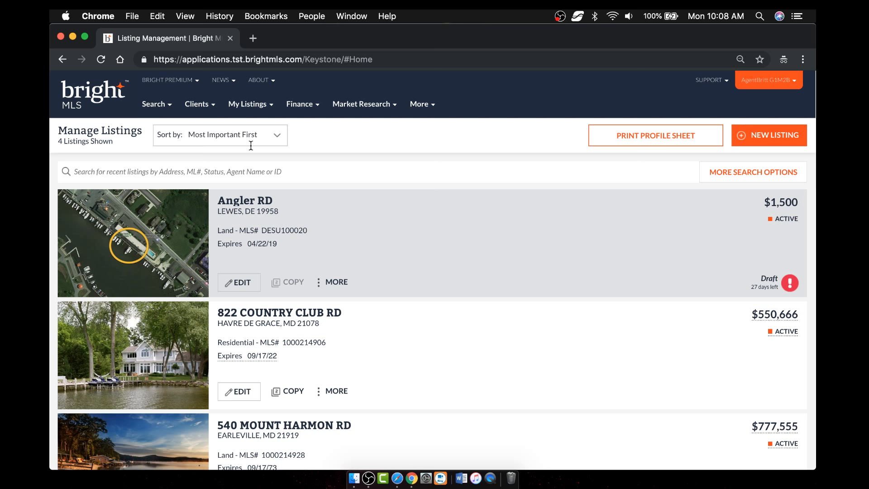
left_click(287, 142)
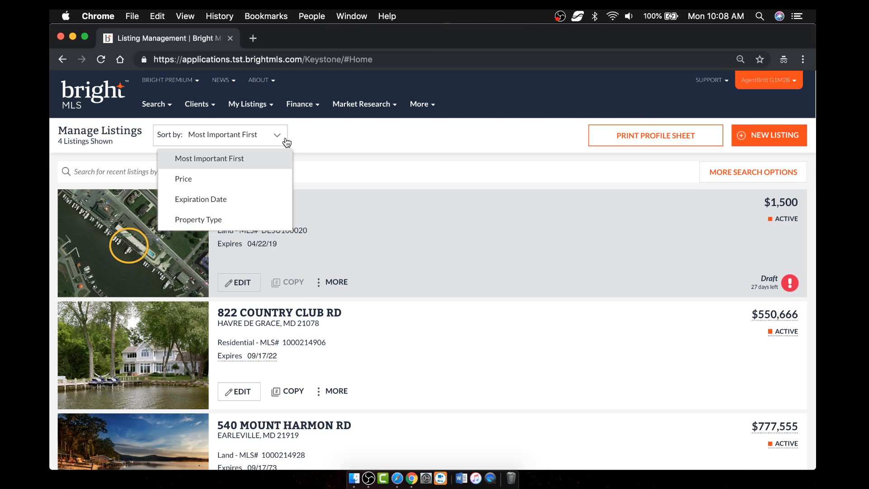
left_click(316, 140)
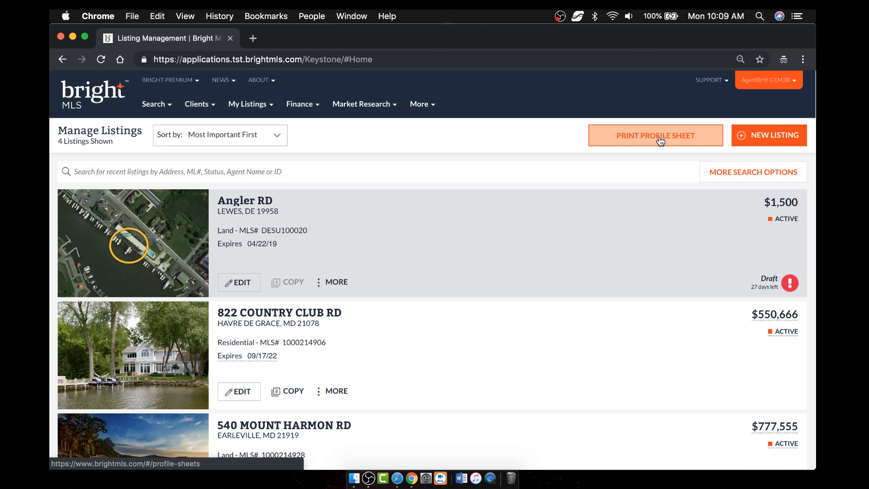
left_click(413, 177)
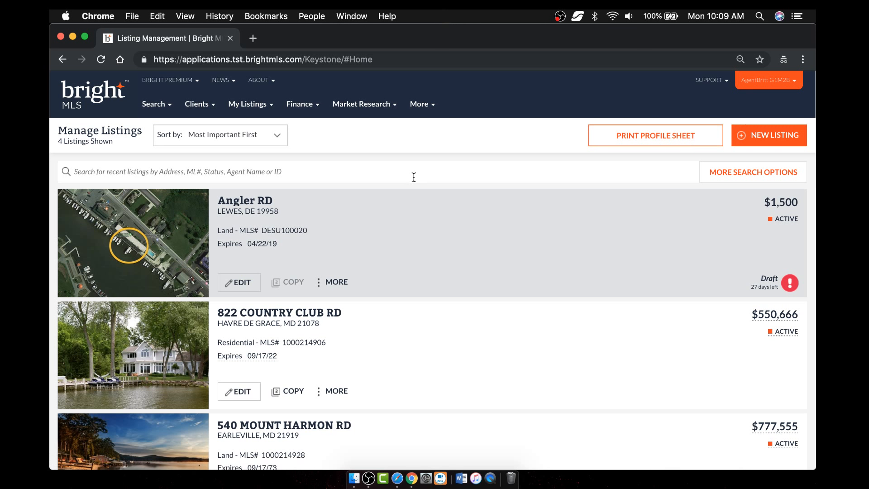
type("rd")
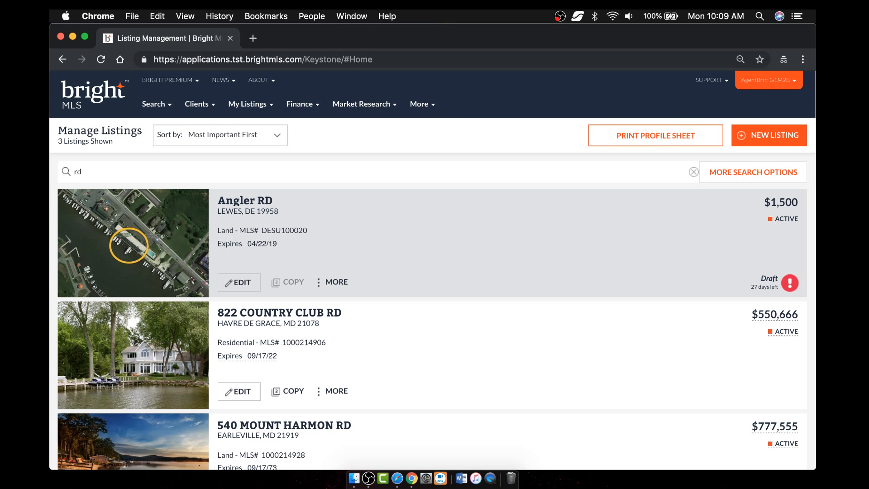
key("BackSpace")
key("BackSpace")
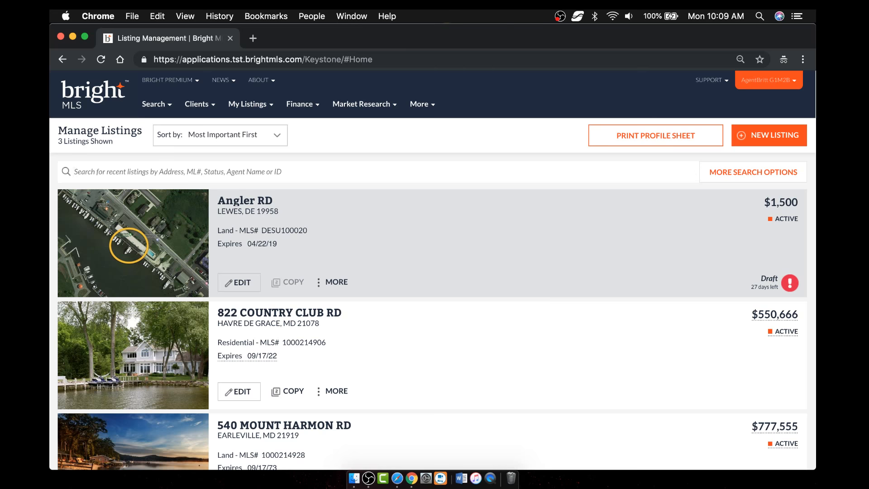
type("clu")
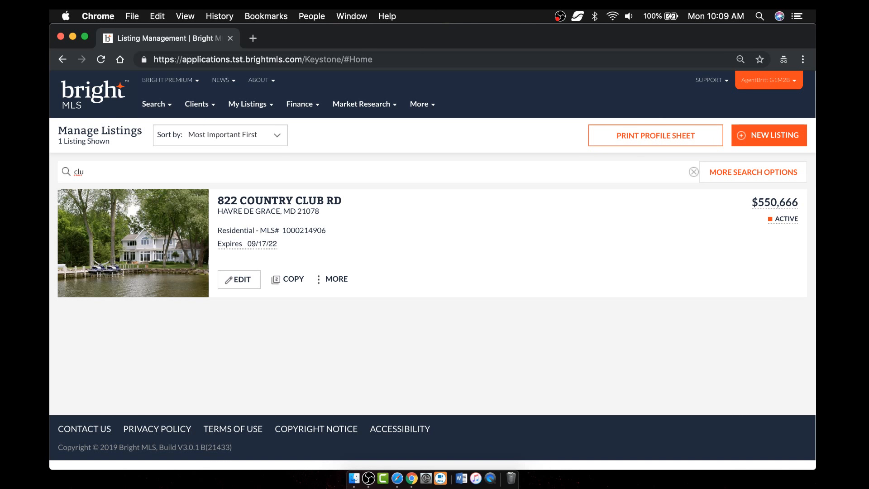
left_click(693, 172)
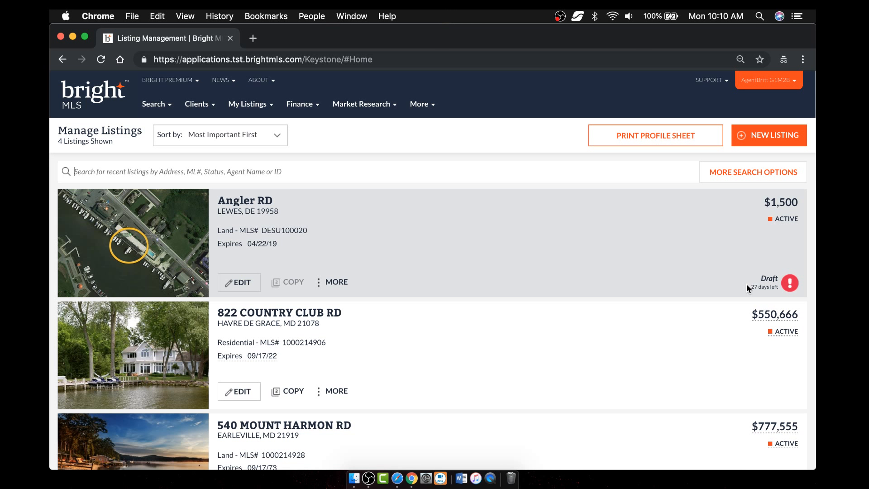
- Check the Angler RD listing's MORE actions, then start a NEW LISTING
left_click(337, 282)
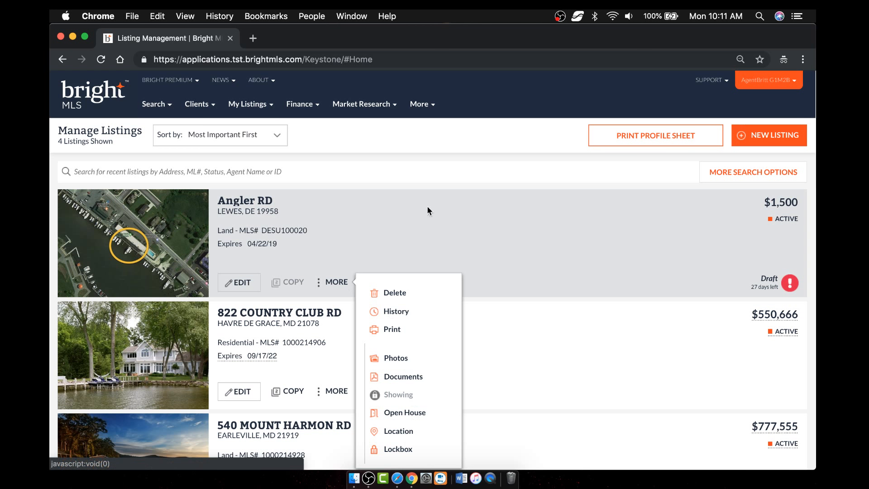
left_click(506, 86)
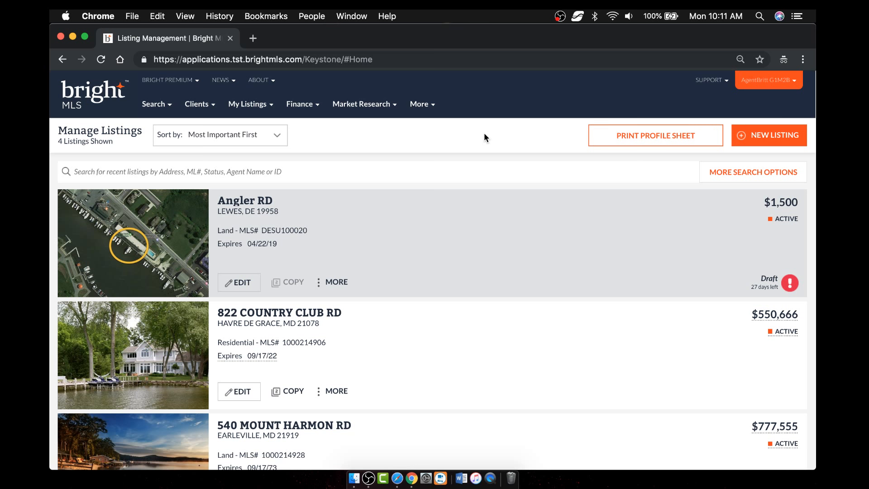
left_click(769, 136)
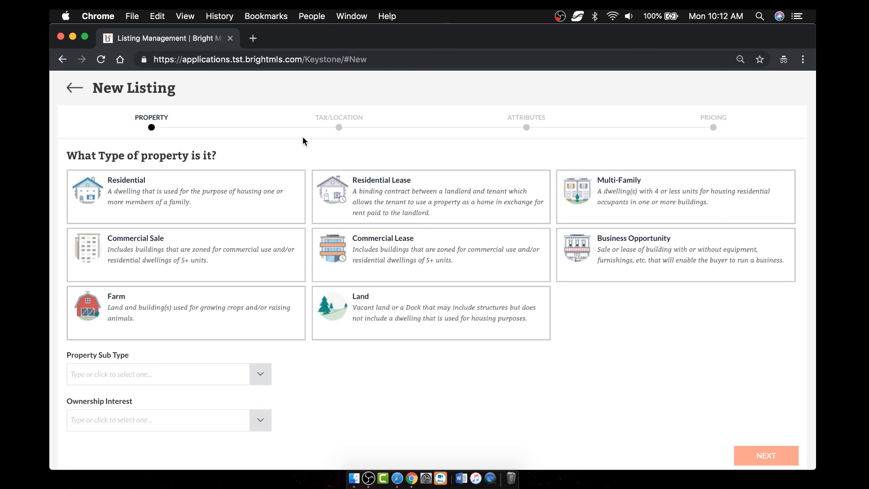
- Choose Residential as the property type and initially pick Twin/Semi-Detached as the structure type
left_click(175, 201)
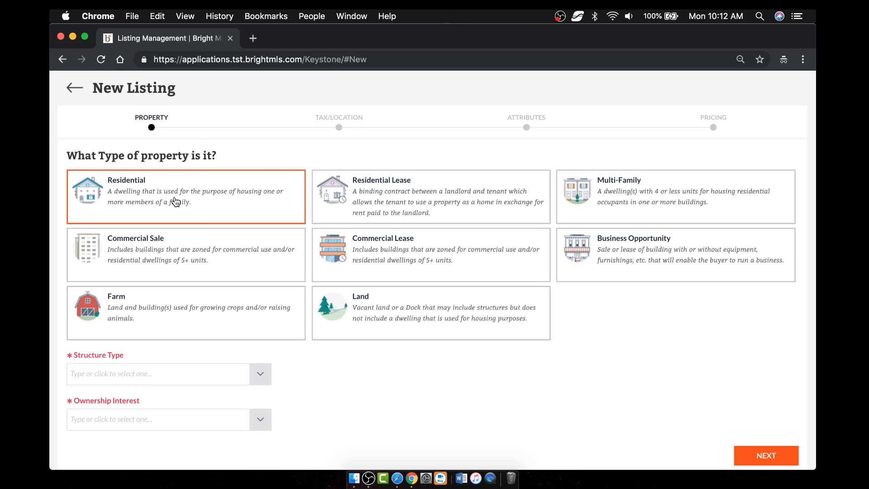
left_click(225, 378)
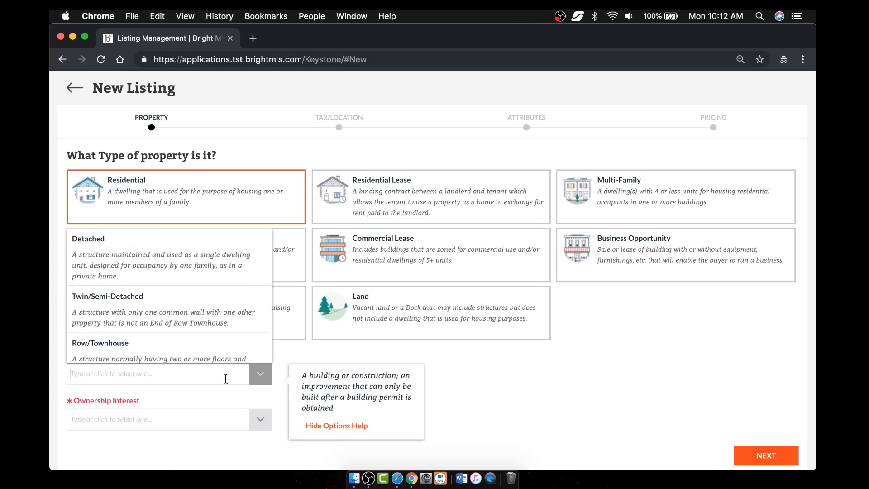
scroll(203, 307, "down", 2)
scroll(204, 312, "up", 2)
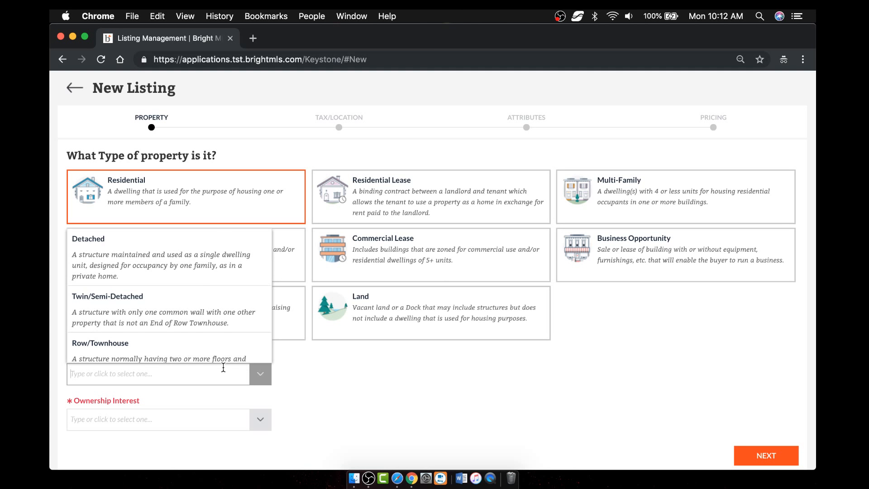
left_click(264, 378)
left_click(264, 378)
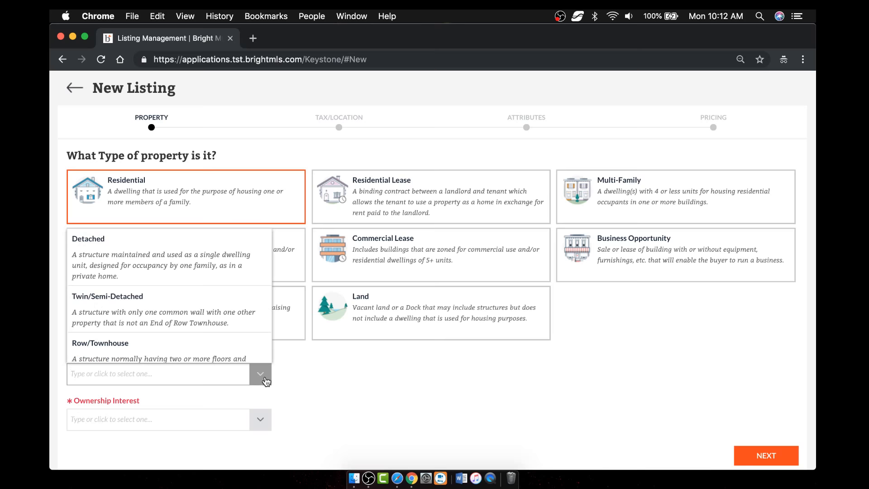
left_click(217, 308)
left_click(262, 380)
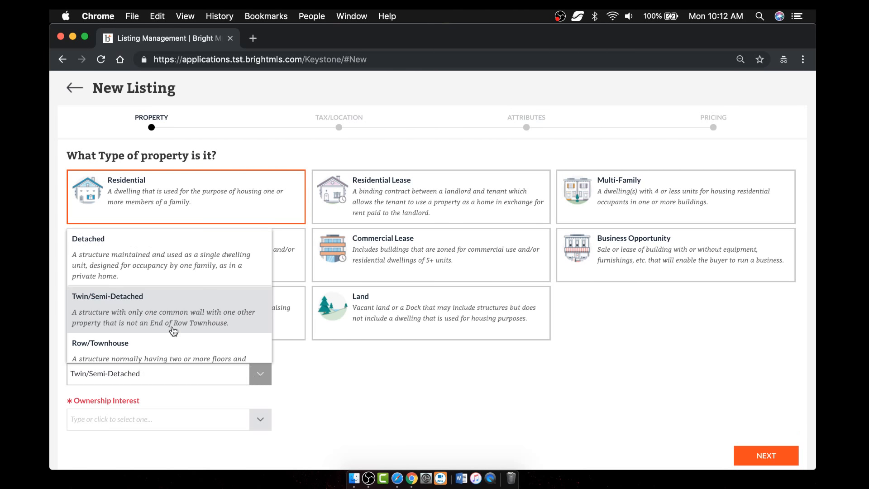
- Set the ownership interest to Fee Simple
left_click(262, 425)
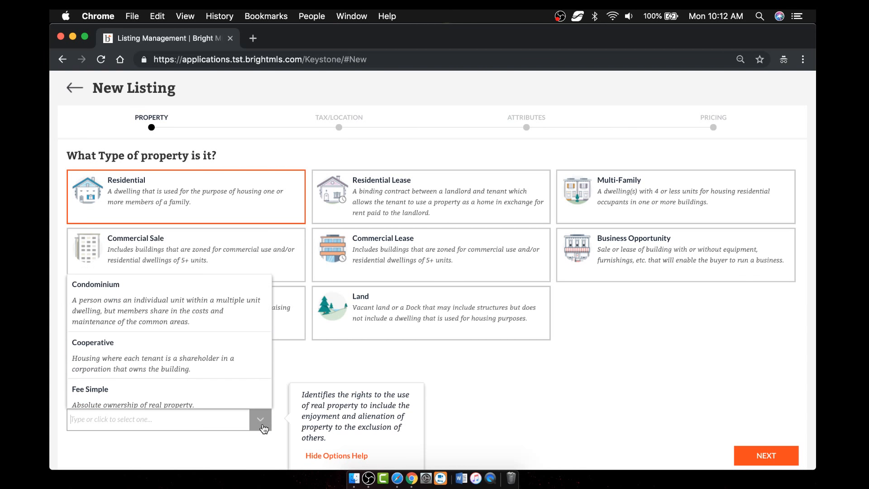
left_click(335, 457)
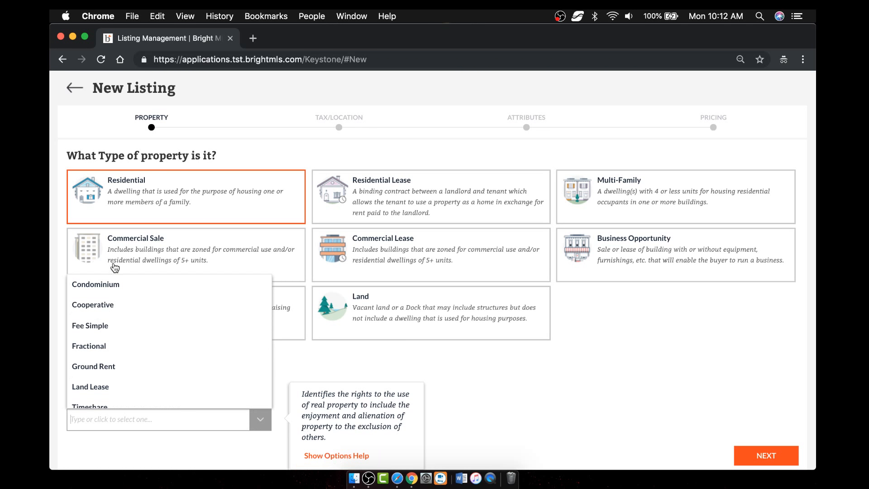
left_click(196, 331)
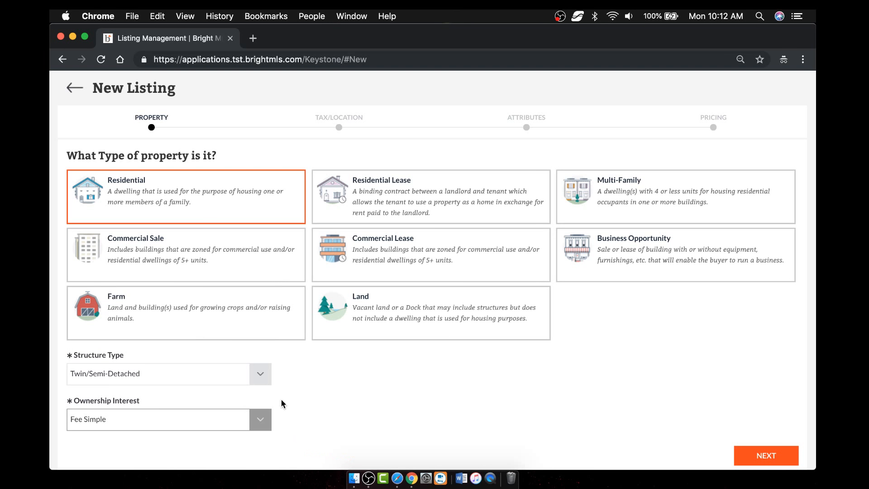
- Change the structure type from Twin/Semi-Detached to Detached
left_click(265, 380)
left_click(334, 424)
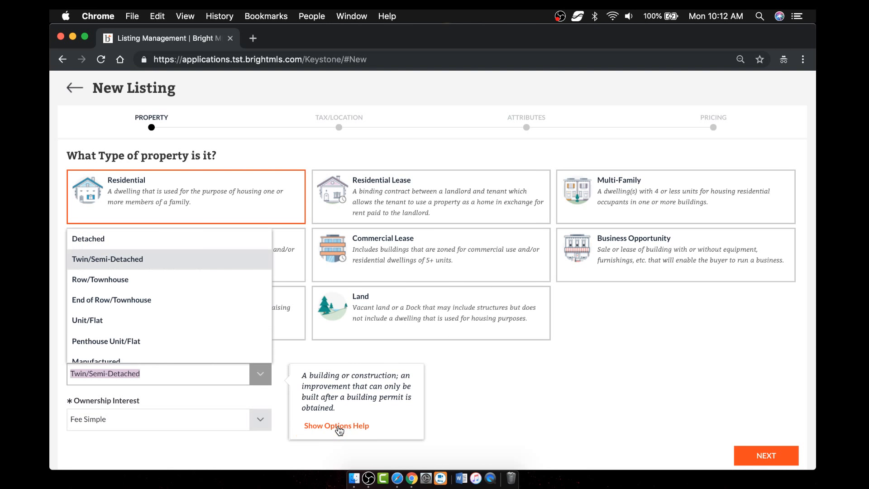
left_click(337, 424)
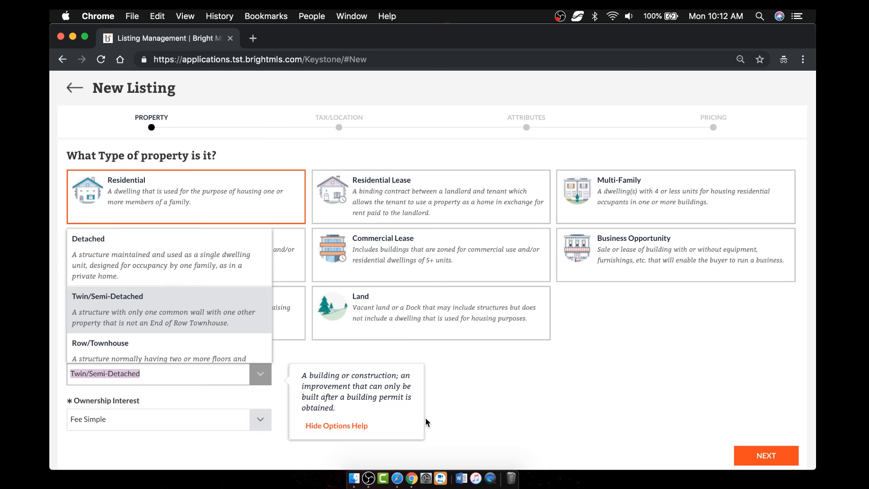
left_click(493, 413)
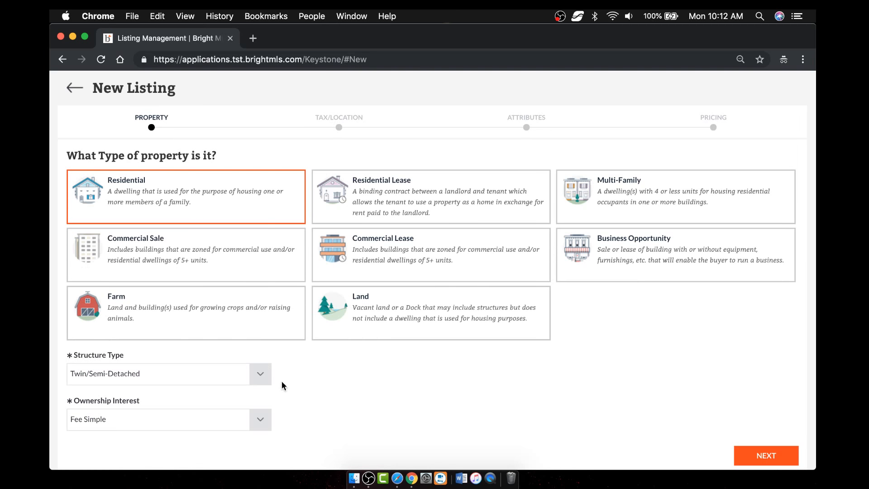
left_click(264, 382)
left_click(163, 258)
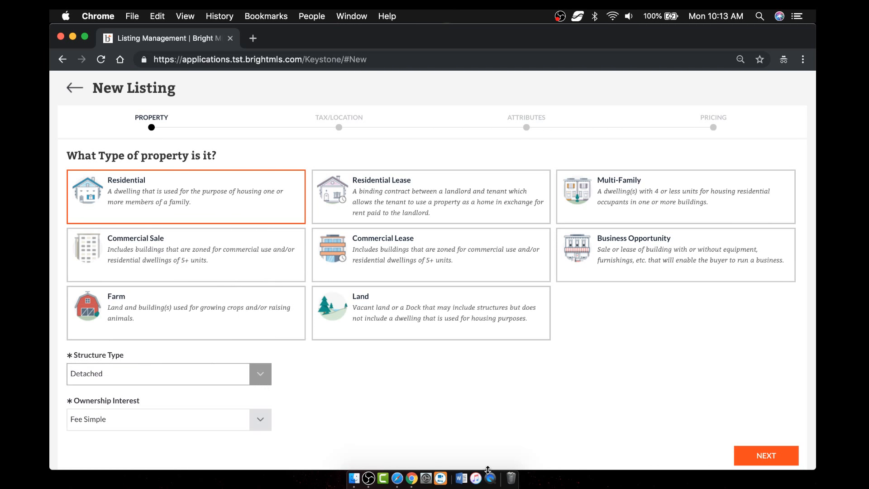
- Advance to the Tax/Location step and review the Tax ID, address and owner search fields
left_click(765, 456)
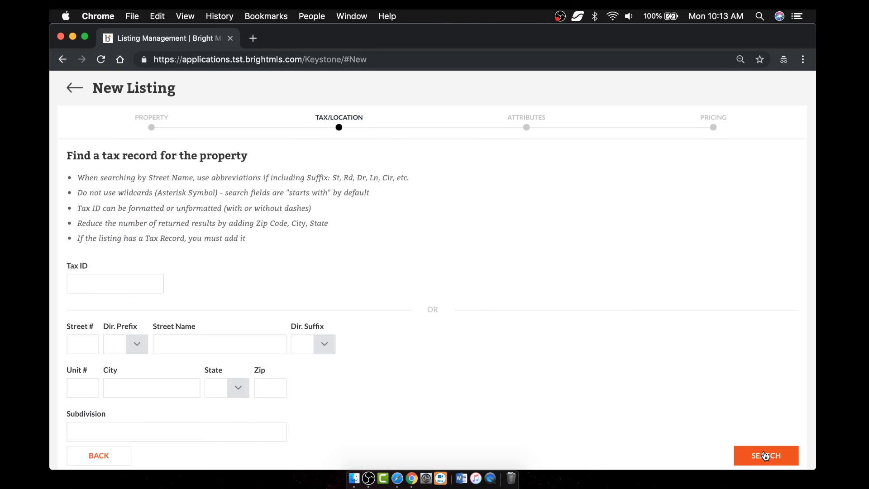
scroll(509, 300, "down", 3)
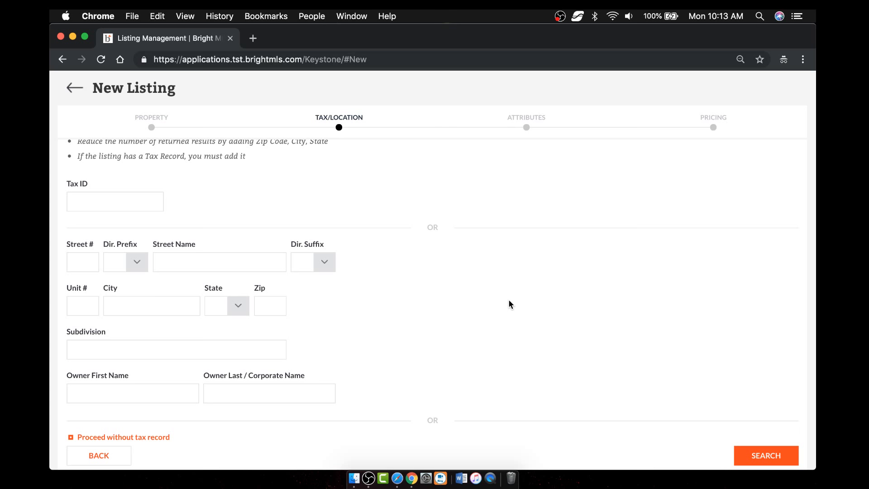
scroll(601, 320, "down", 1)
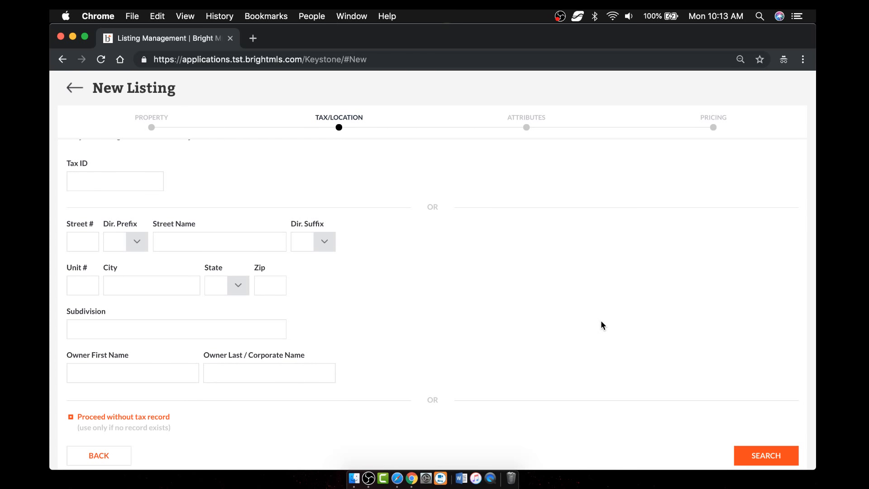
left_click(165, 418)
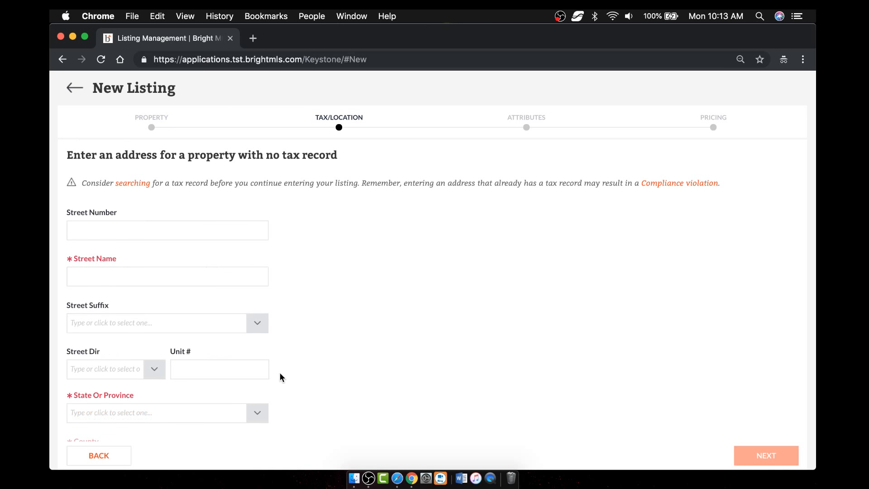
scroll(280, 374, "down", 3)
scroll(280, 374, "up", 3)
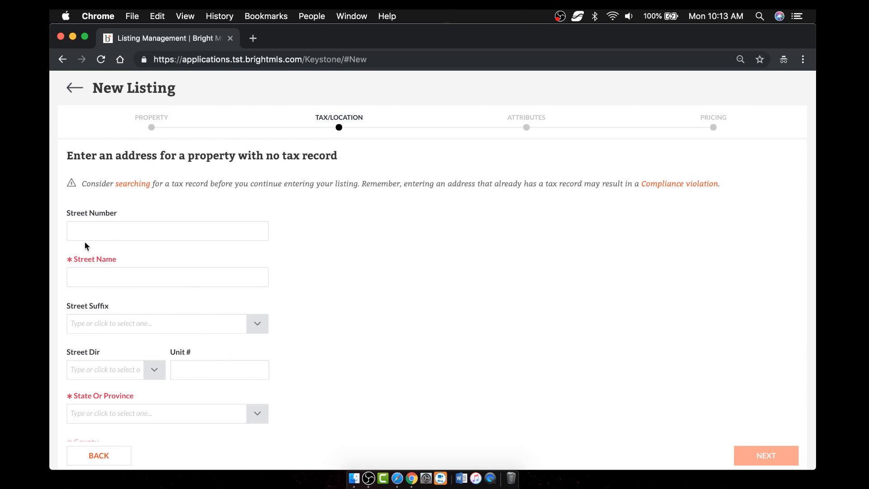
left_click(101, 457)
scroll(432, 311, "down", 2)
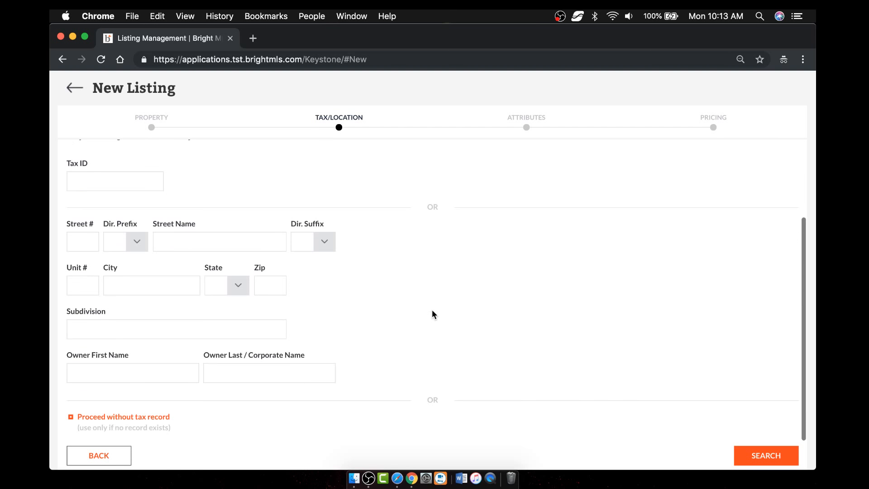
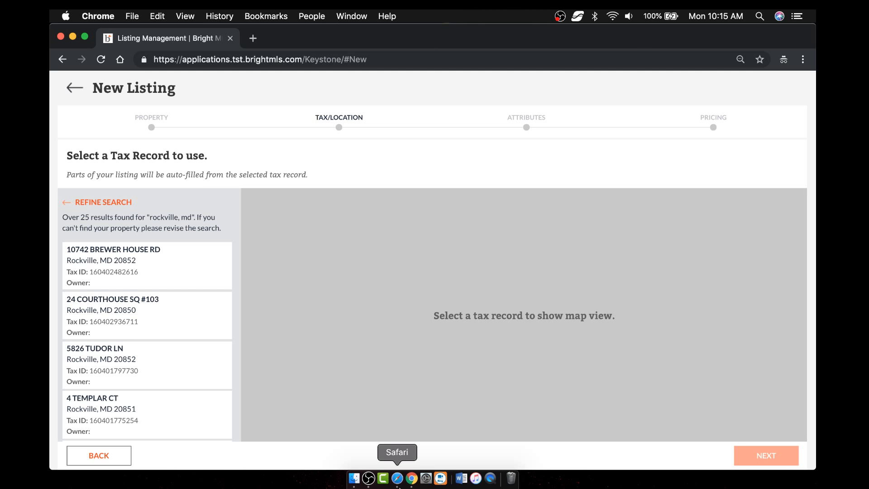
left_click(151, 402)
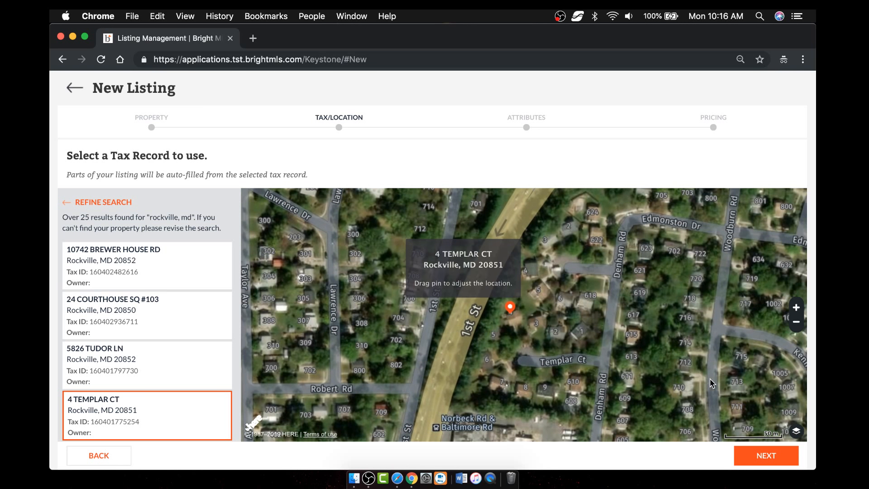
- Zoom the map and reposition the orange pin onto the house beside Templar Ct
left_click(795, 308)
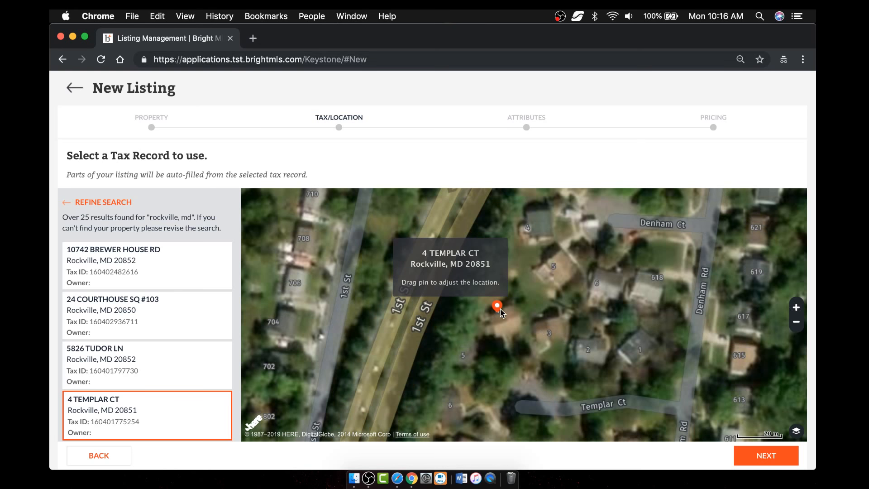
left_click_drag(501, 312, 506, 330)
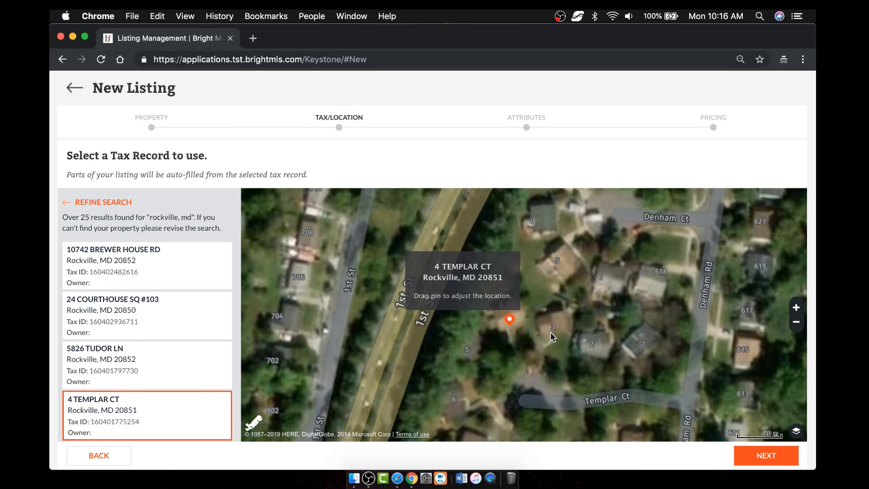
left_click(797, 323)
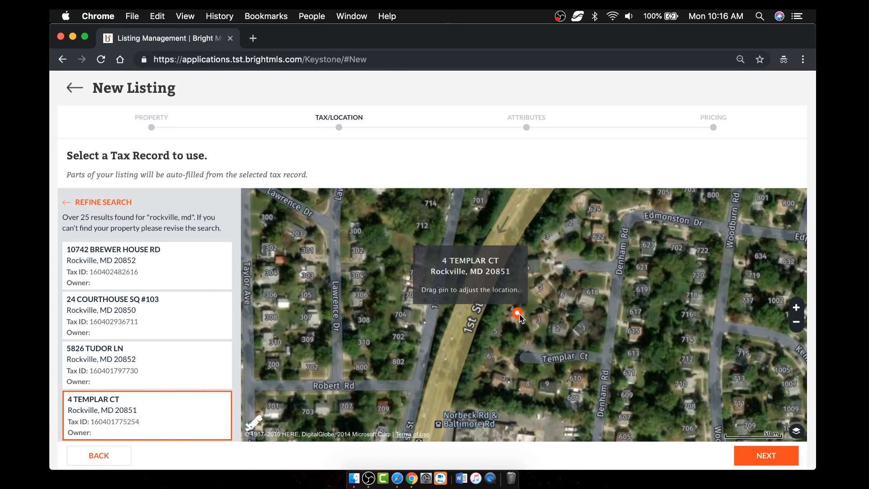
left_click_drag(520, 319, 448, 304)
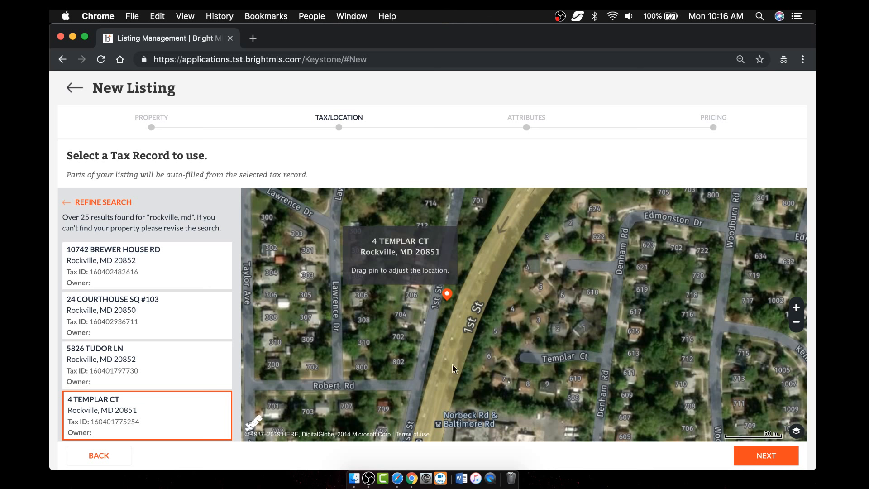
left_click_drag(448, 300, 519, 327)
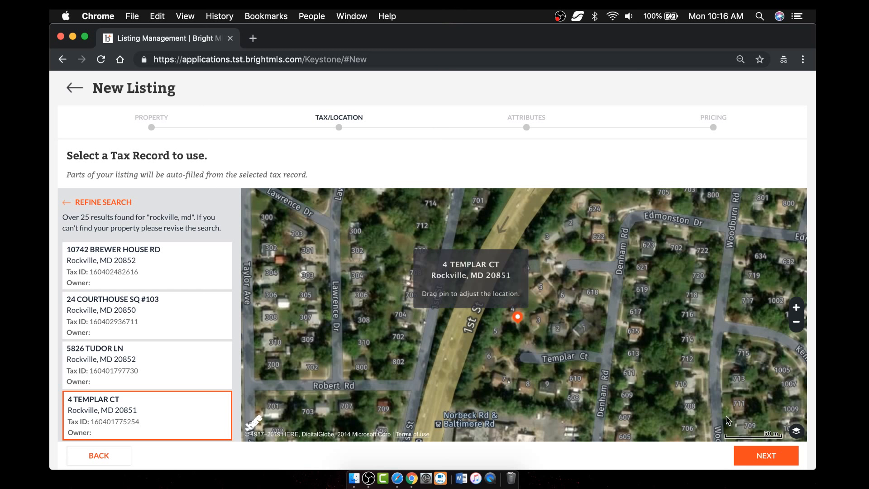
- Save Tax/Location, mark the listing as HOA on Attributes, and continue to Pricing
left_click(766, 457)
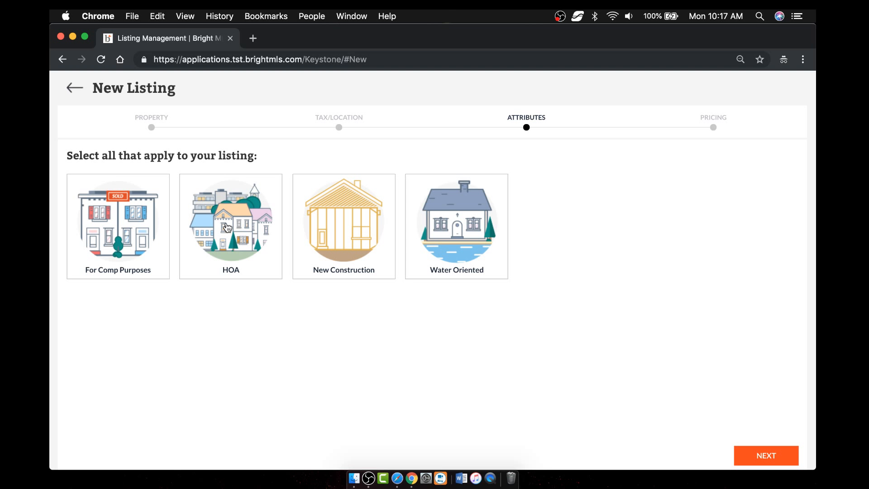
left_click(240, 231)
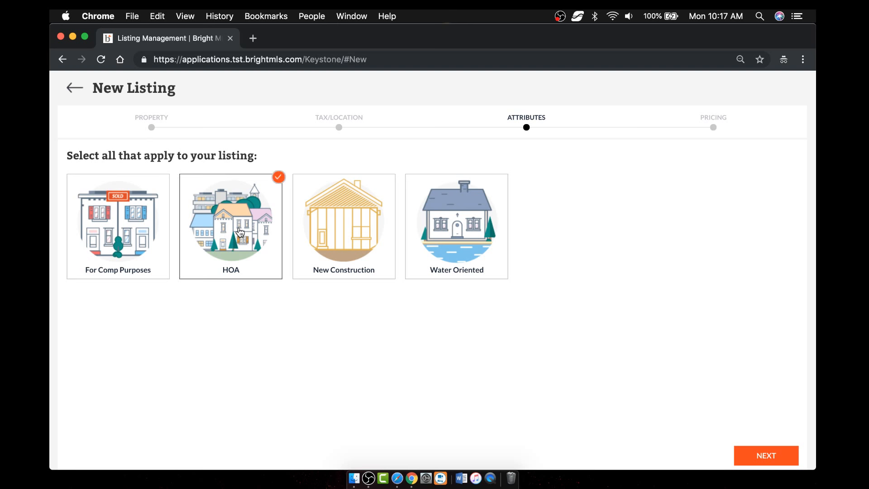
left_click(767, 455)
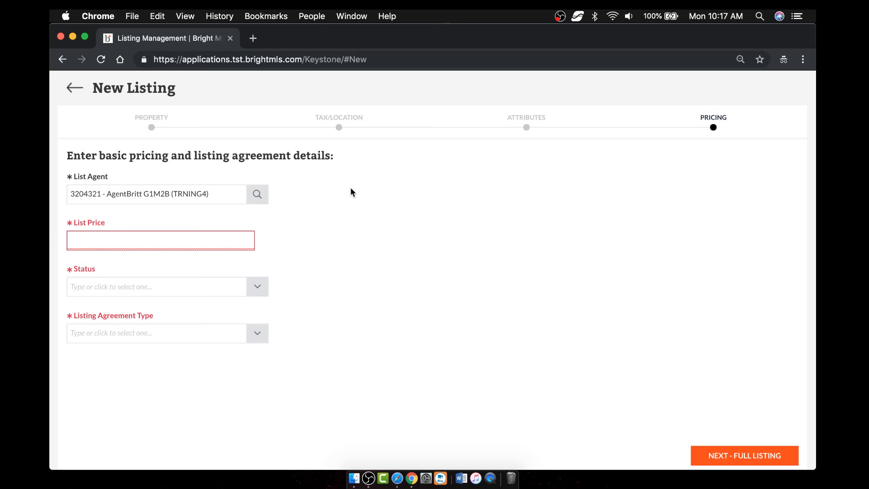
- Enter a List Price of 530,000 after correcting mistyped digits
left_click(194, 242)
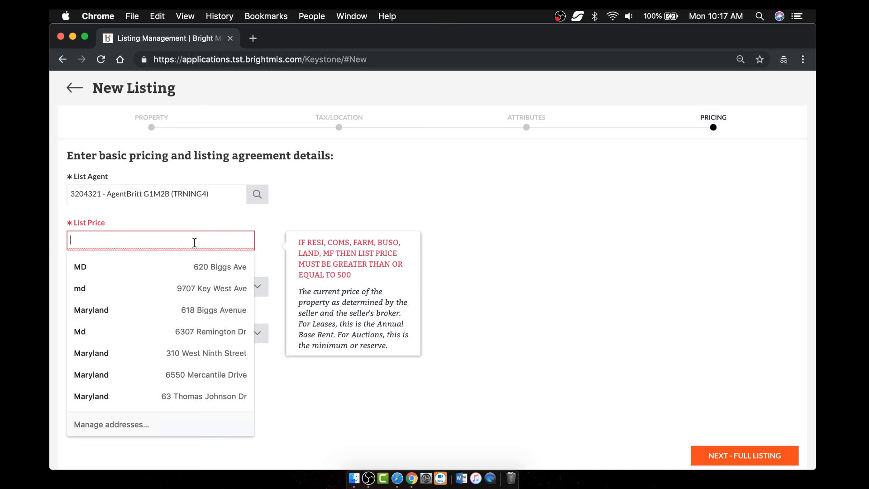
type("98")
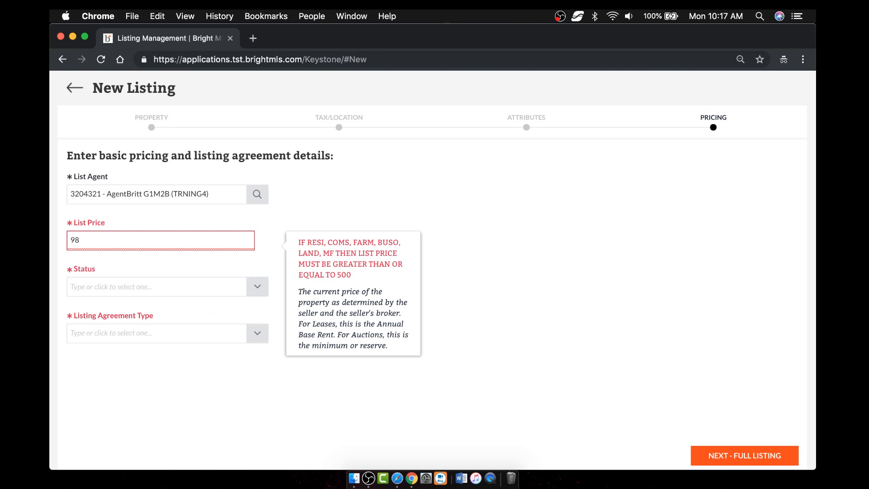
key("BackSpace")
key("BackSpace")
type("1")
key("BackSpace")
type("530000")
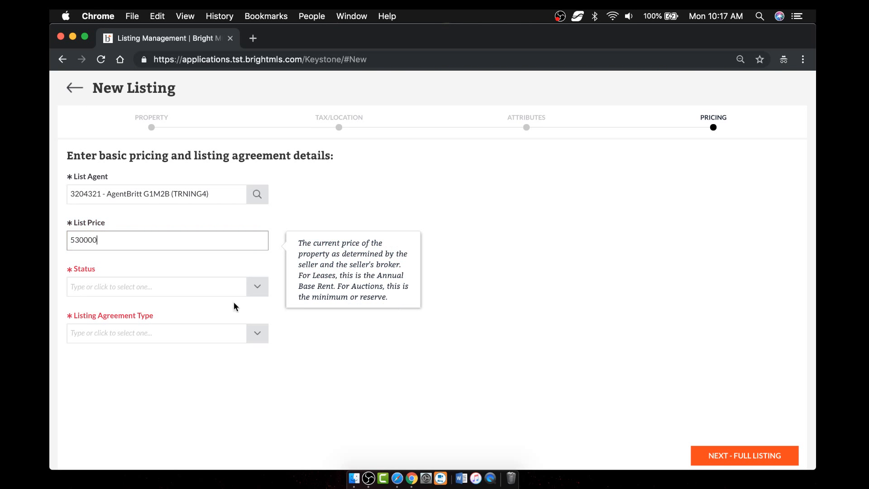
- Set Status to ACTIVE and leave Listing Agreement Type empty
left_click(230, 287)
left_click(163, 315)
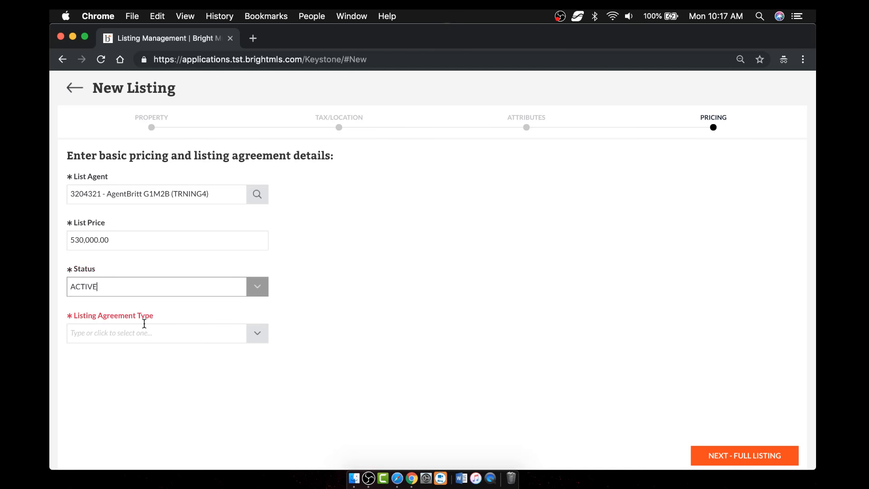
left_click(257, 335)
left_click(187, 383)
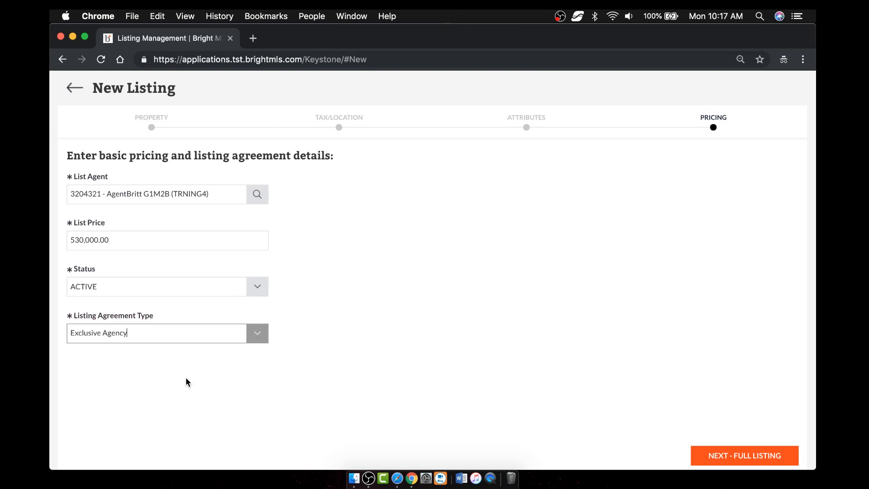
left_click(249, 339)
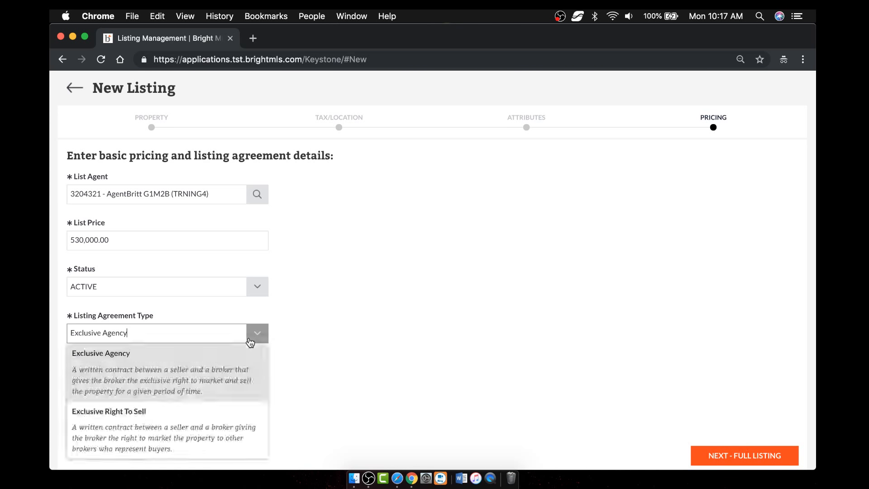
left_click(208, 371)
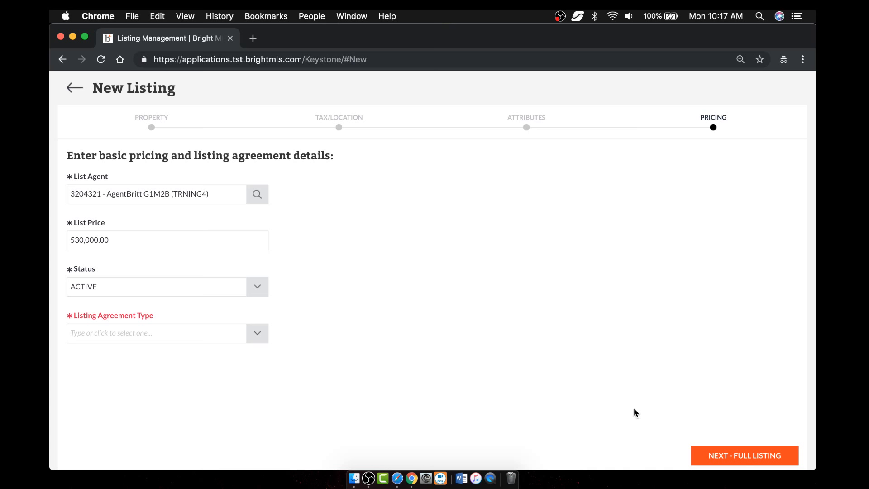
- Open the full listing editor and search its fields for 'pet'
left_click(745, 457)
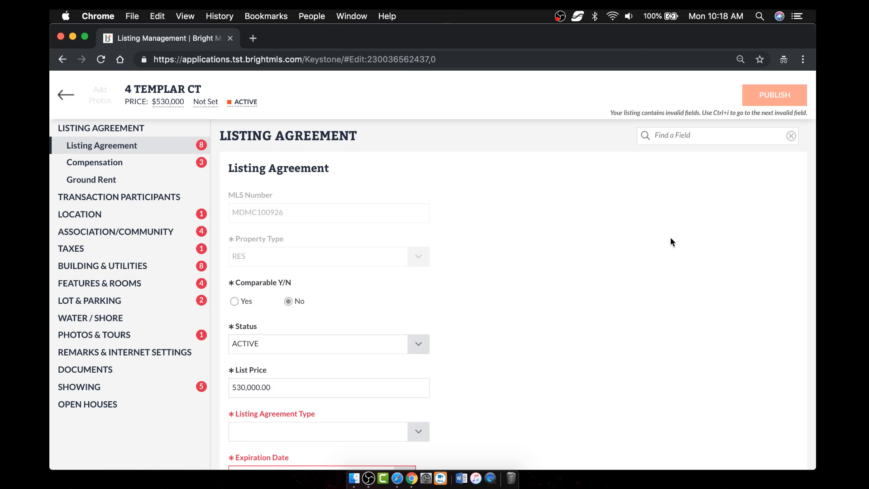
left_click(696, 136)
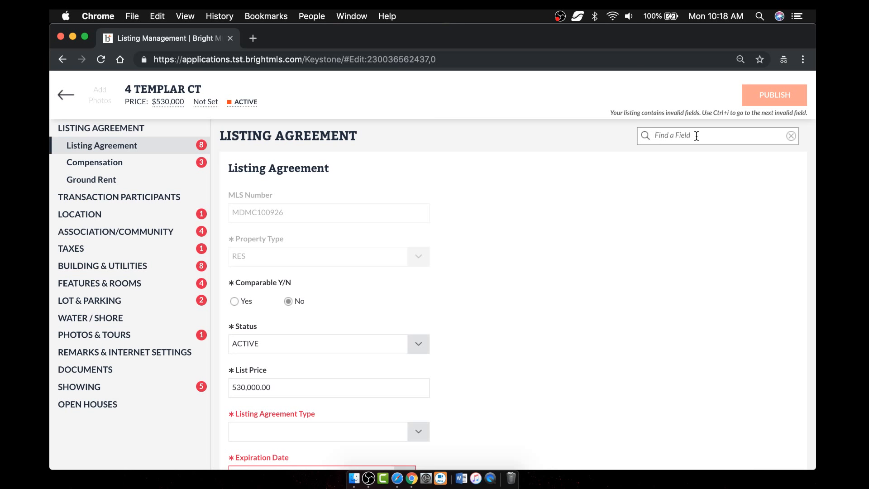
left_click(696, 135)
type("pet")
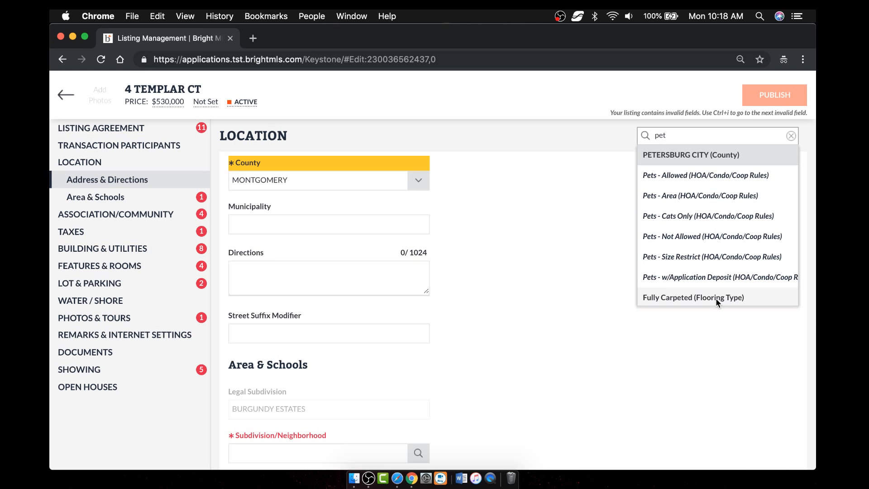
- Search fields for 'carpet', jump to Flooring Type, and show its options
key("BackSpace")
key("BackSpace")
key("BackSpace")
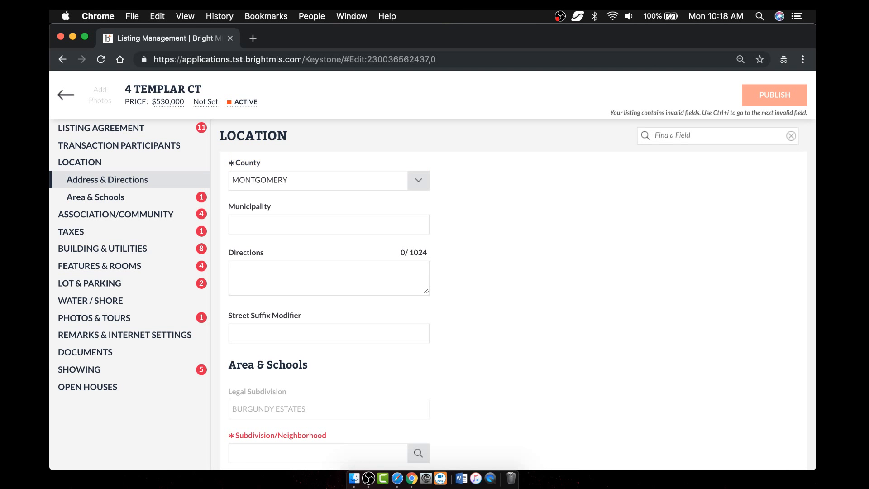
left_click(690, 136)
type("carpet")
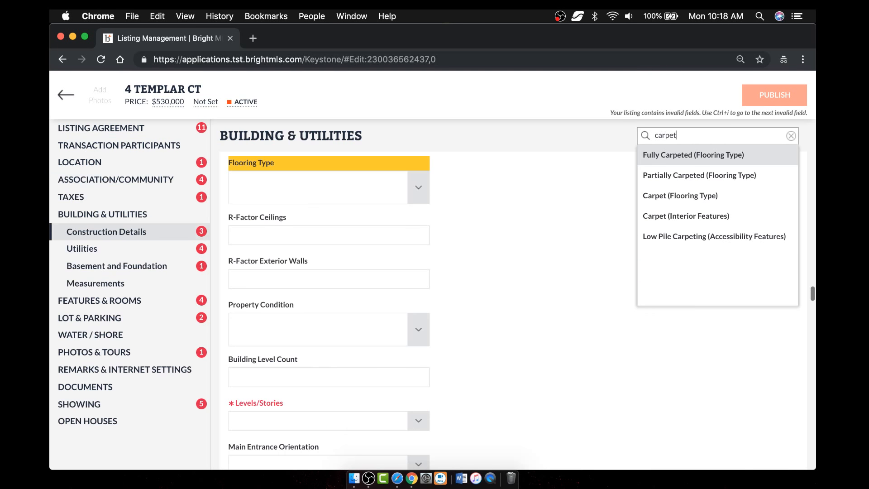
left_click(701, 196)
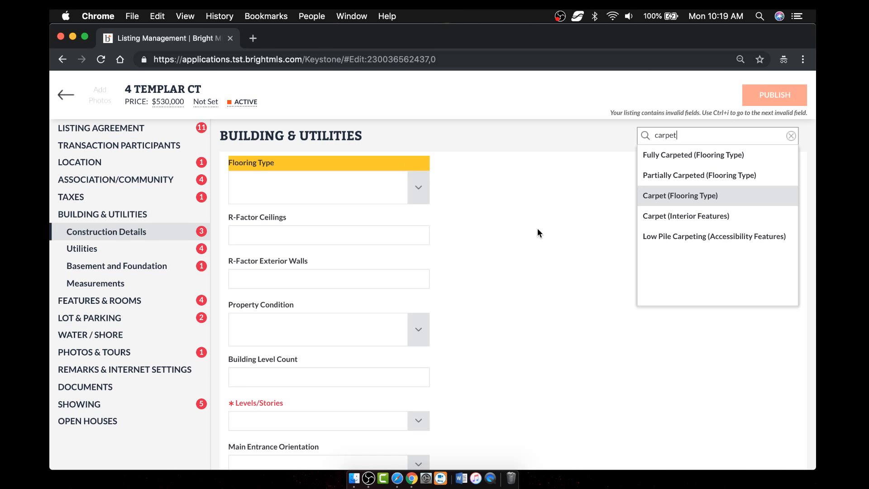
left_click(421, 190)
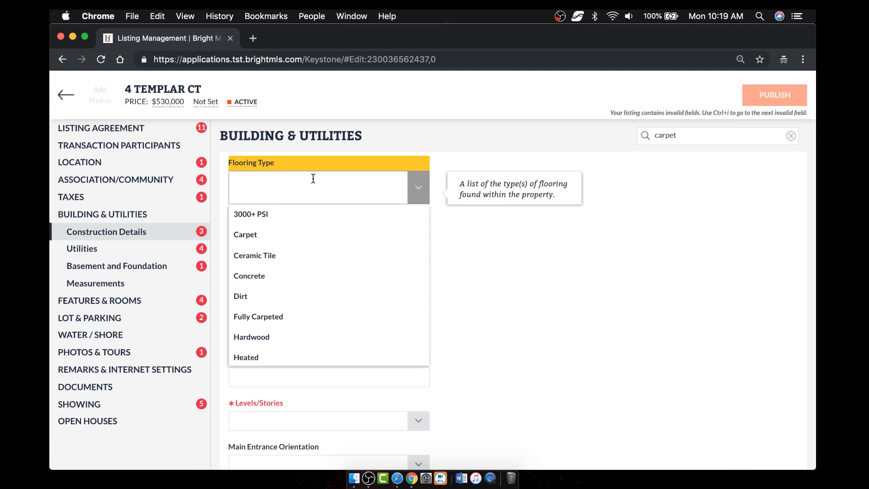
- Add Partially Carpeted to Flooring Type and remove Fully Carpeted
type("car")
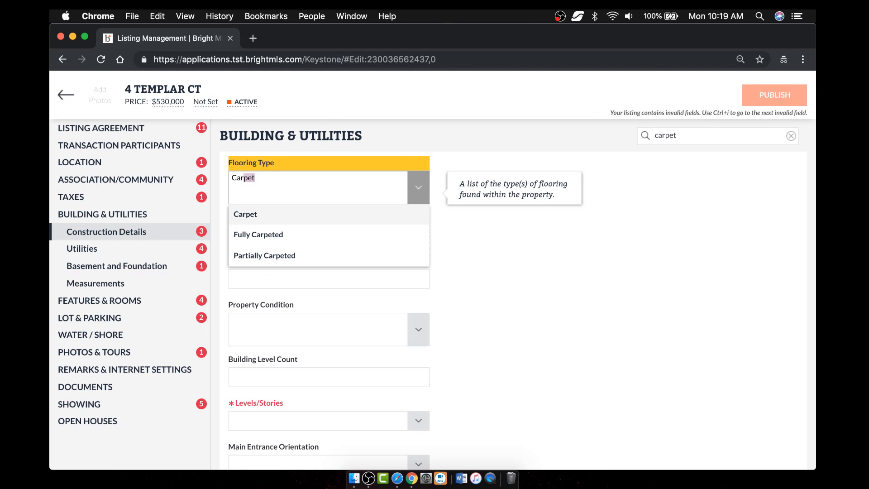
key("Down")
key("Down")
key("Up")
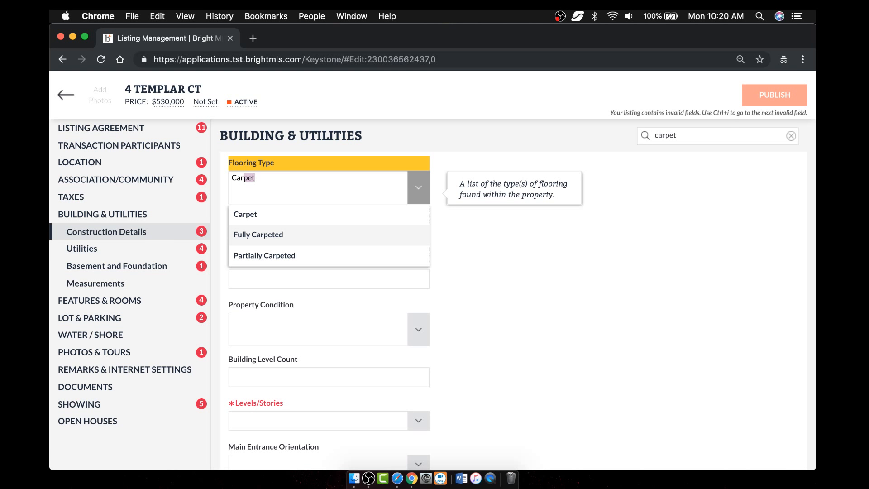
key("Return")
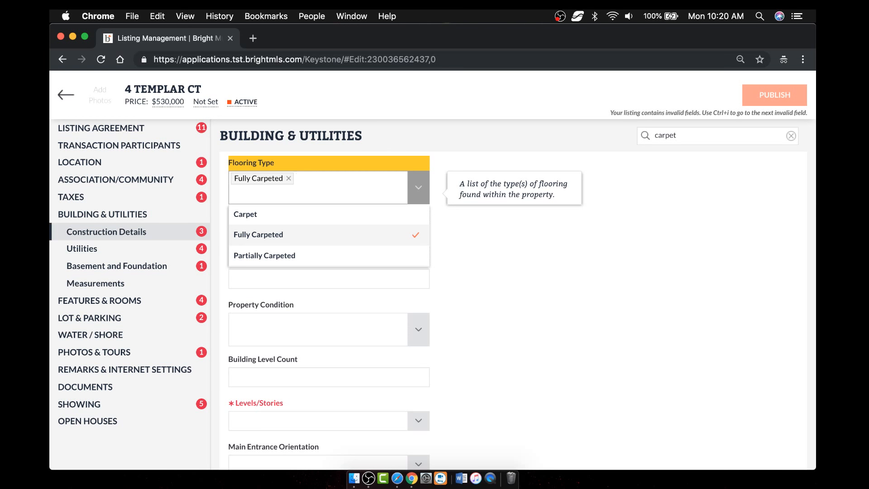
key("Down")
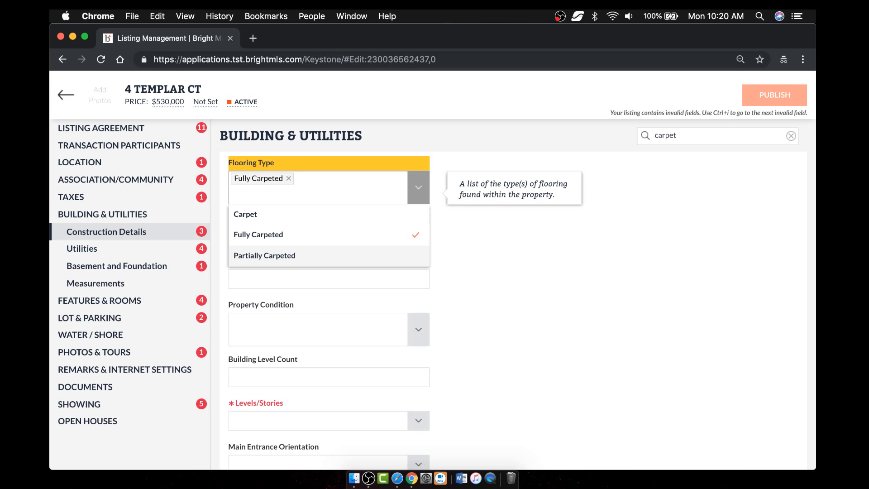
key("Up")
key("Up")
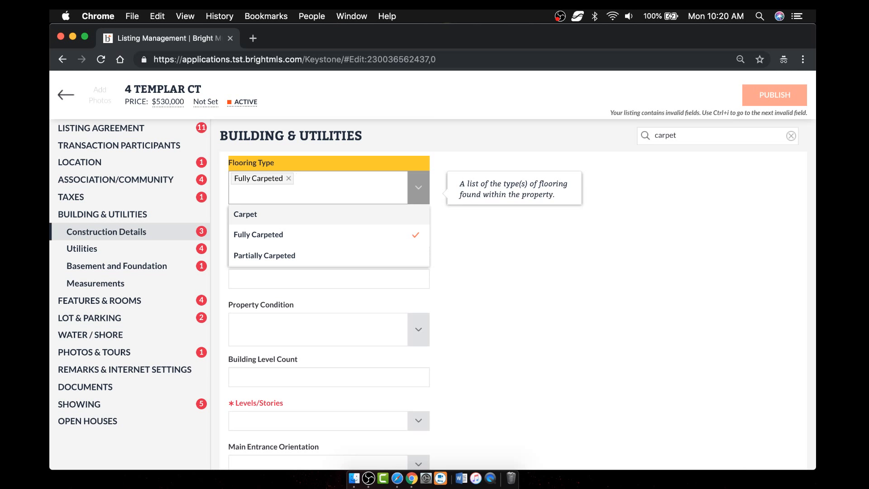
key("Down")
key("Down")
key("Return")
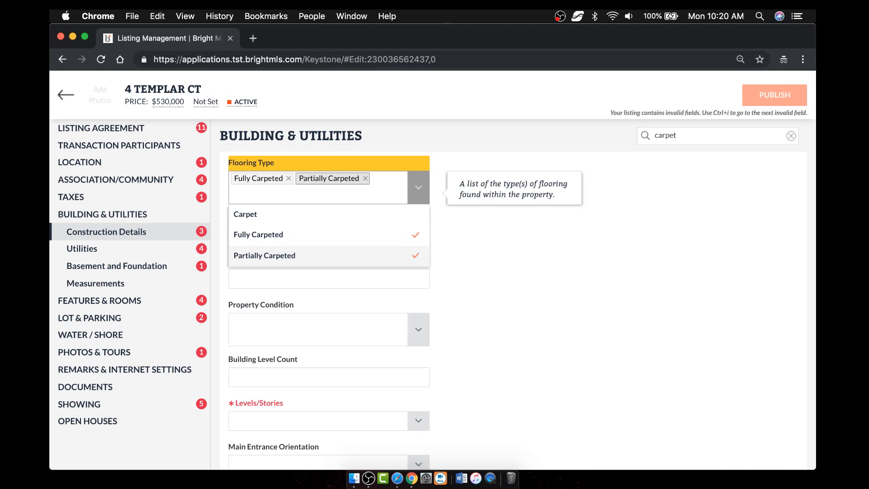
key("Return")
- Add Hardwood as a second flooring type and close the field
type("Hardwood")
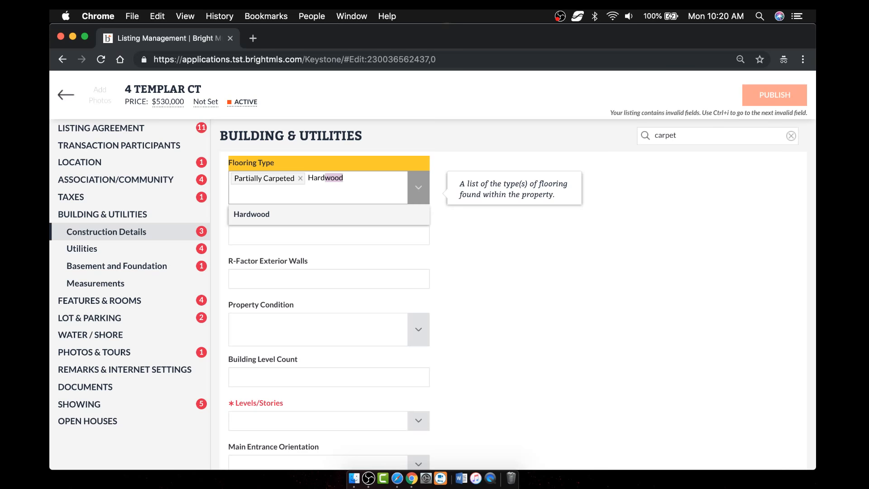
key("Return")
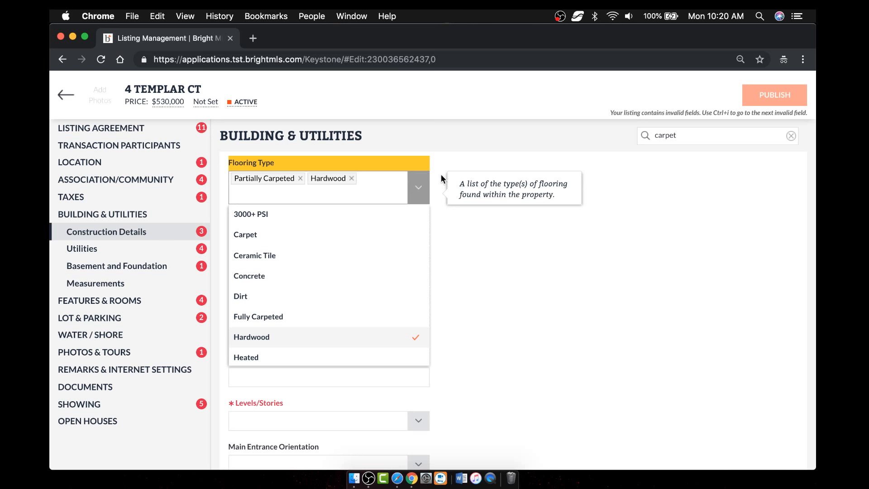
left_click(418, 192)
left_click(503, 233)
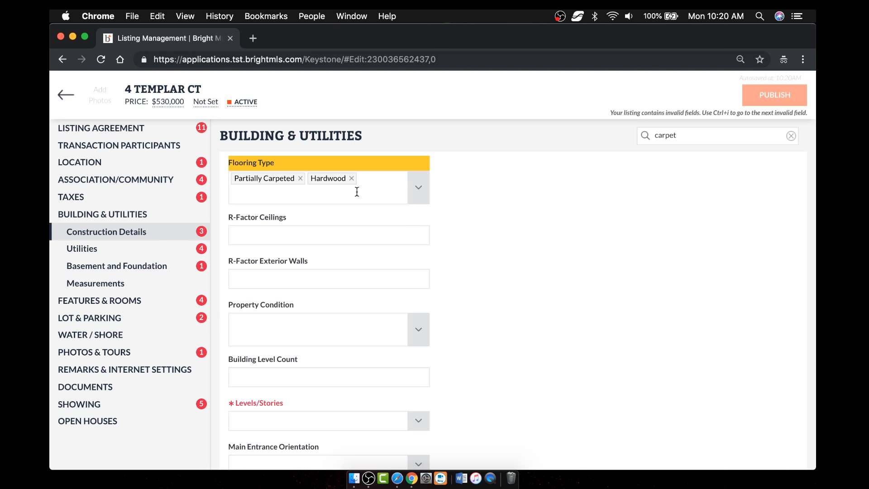
left_click(380, 184)
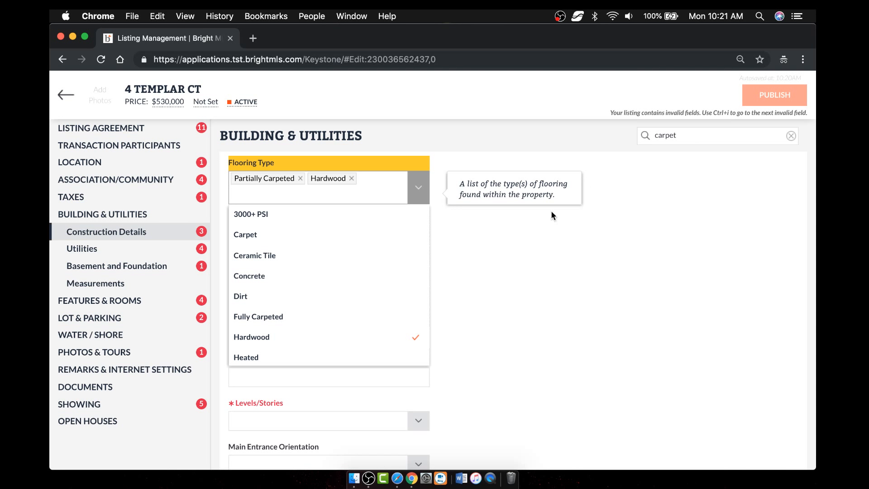
- Set the listing agreement to Exclusive Agency, expiring 03-29-2019
left_click(120, 131)
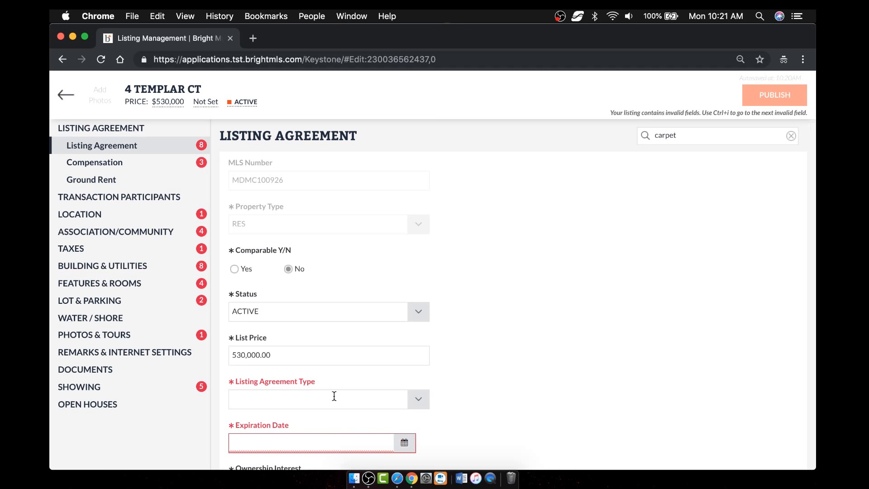
left_click(420, 398)
left_click(363, 420)
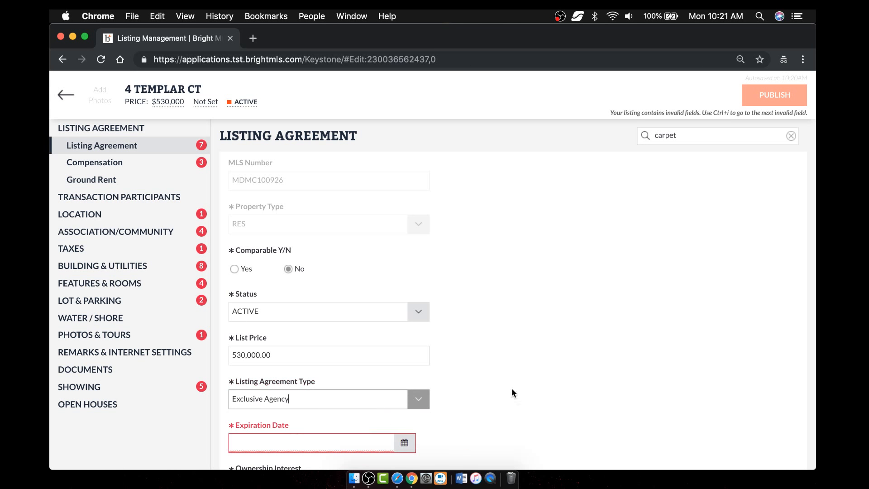
scroll(552, 377, "down", 5)
left_click(404, 212)
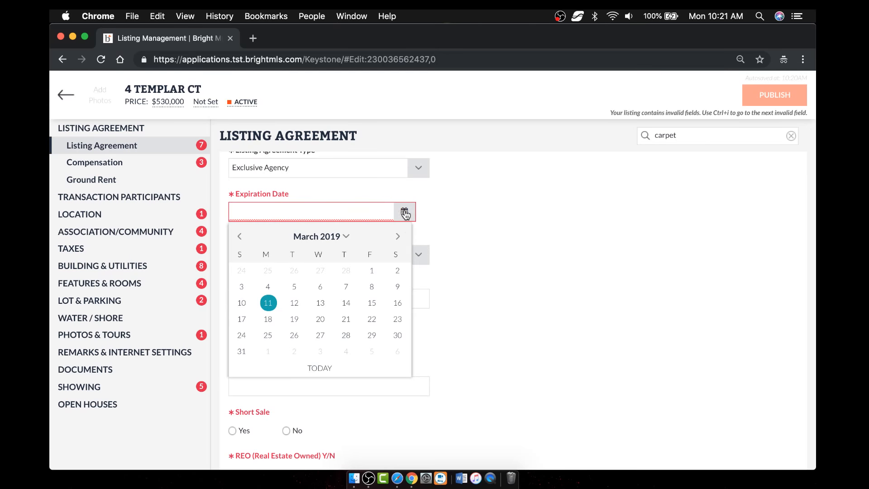
left_click(374, 333)
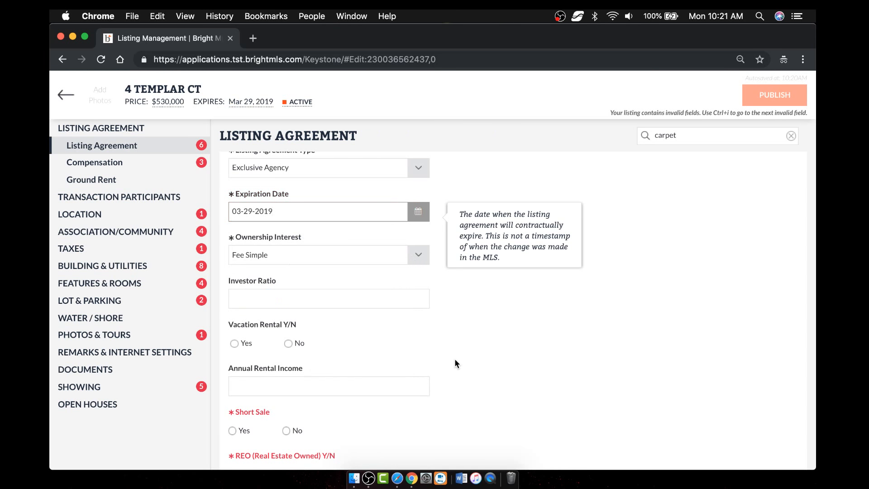
scroll(454, 363, "down", 3)
scroll(313, 189, "up", 1)
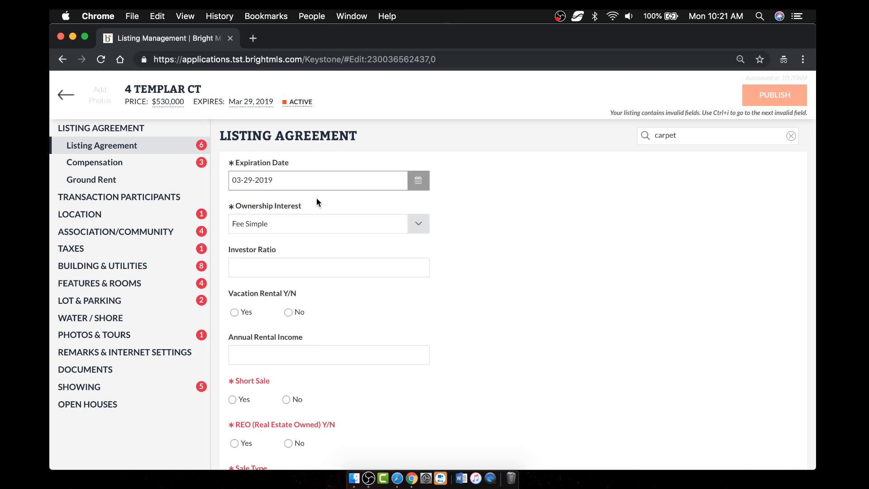
- Answer No to Short Sale, leaving REO at No
key("ctrl+i")
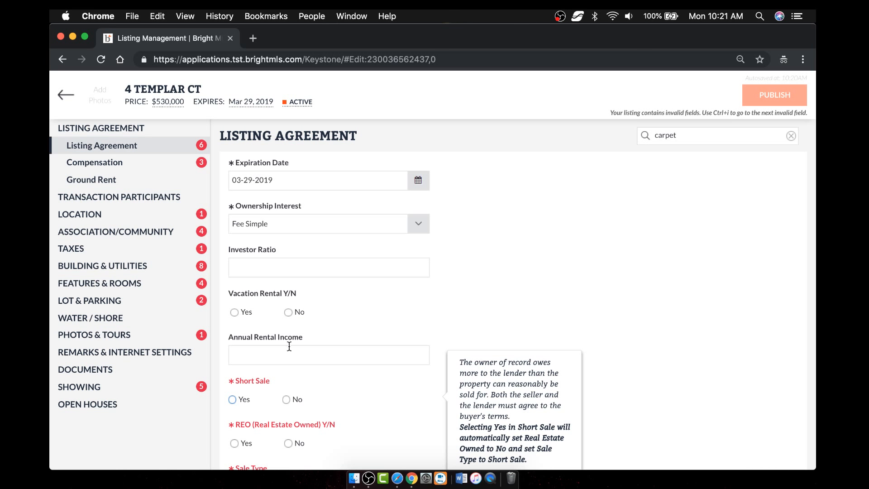
key("Right")
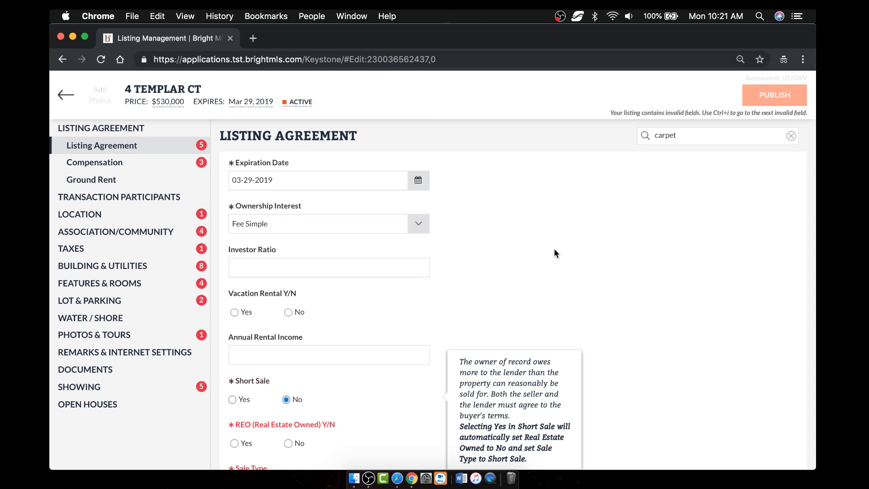
key("Left")
key("Right")
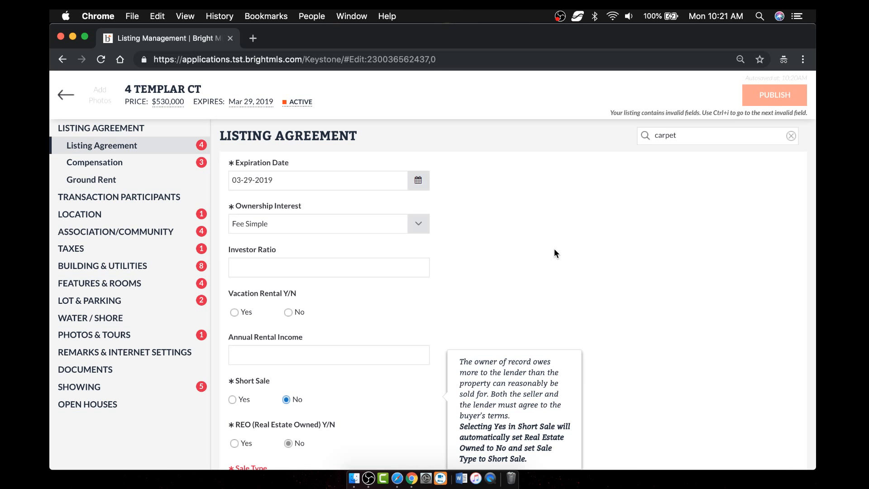
key("Tab")
key("Tab")
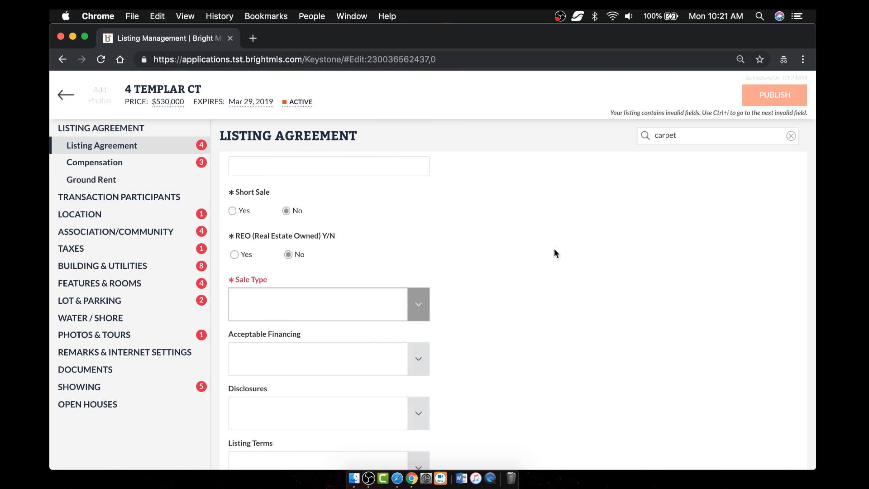
- Choose Standard as the Sale Type in the Listing Agreement section
key("Down")
key("Down")
key("Down")
key("Down")
key("Down")
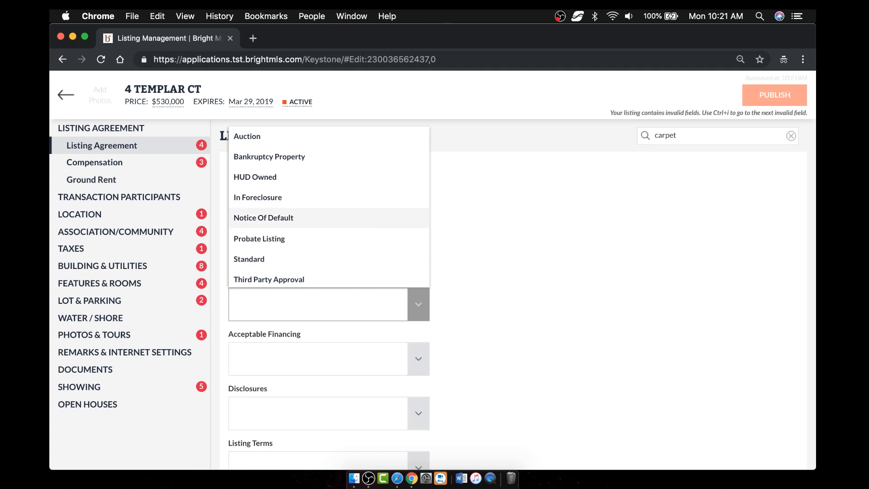
key("Down")
key("Down")
key("Return")
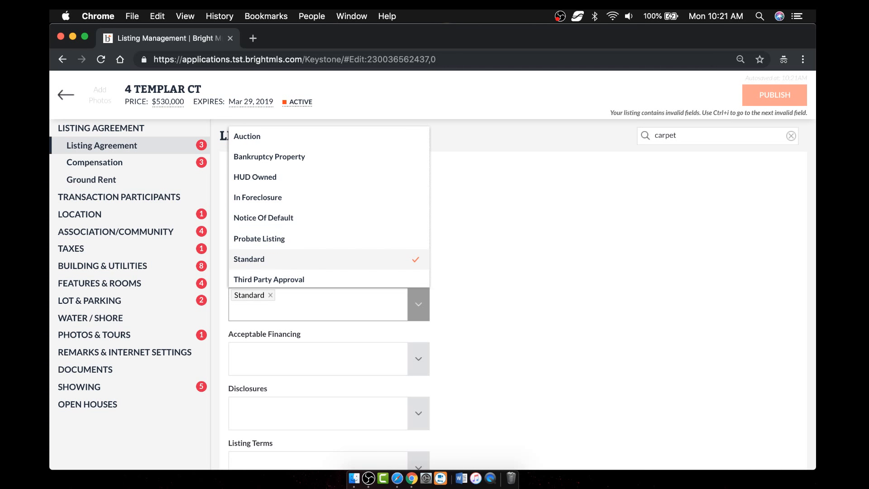
left_click(417, 306)
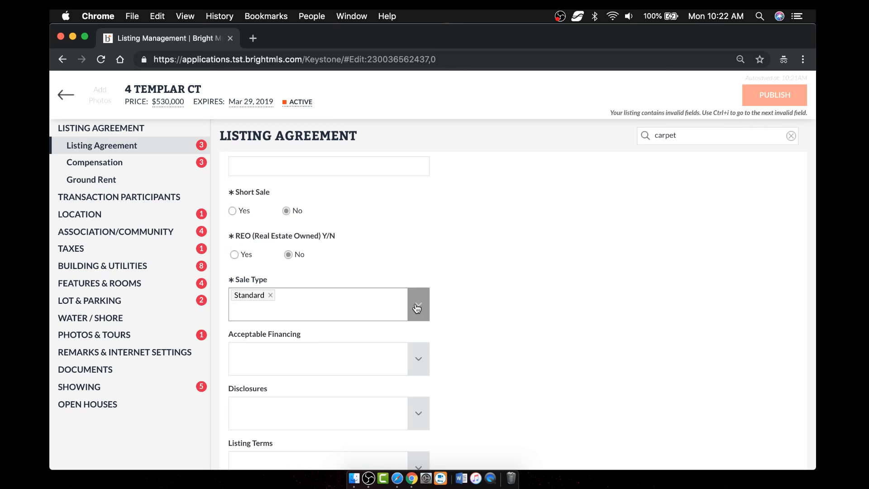
scroll(482, 310, "down", 2)
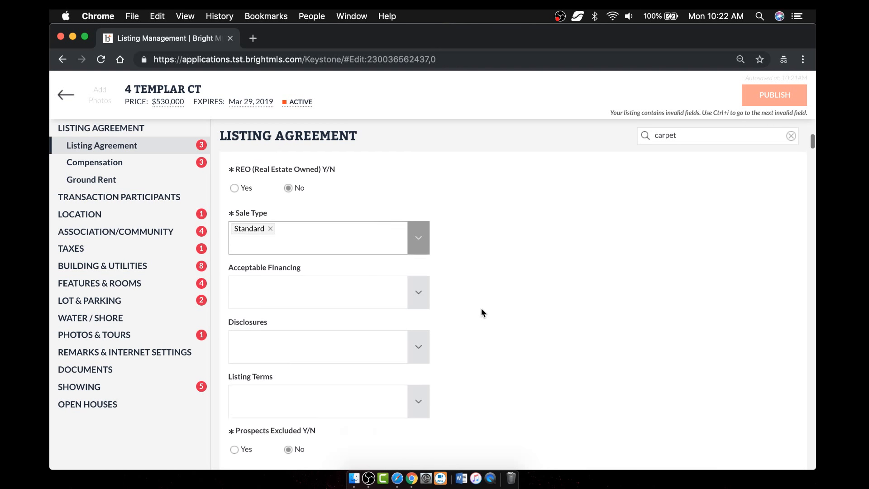
scroll(481, 311, "down", 1)
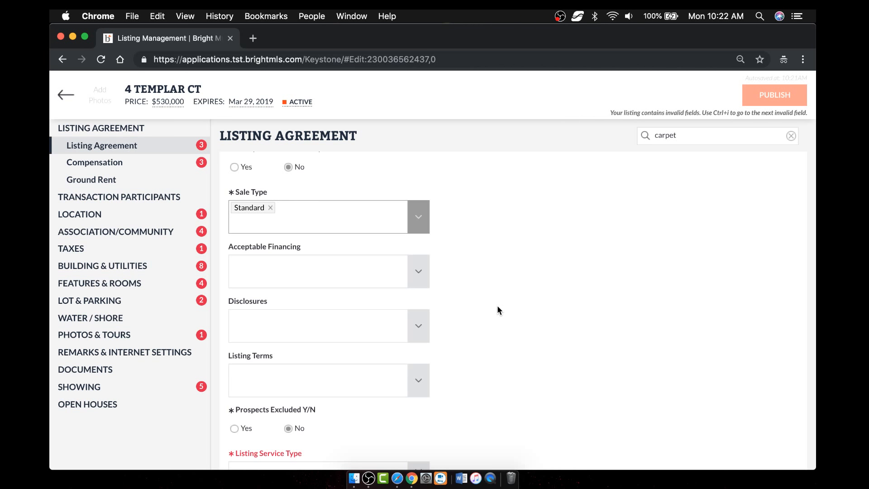
- Replace the 'carpet' field search with 'rooms', landing on HOA/Condo/Coop Amenities
left_click(693, 136)
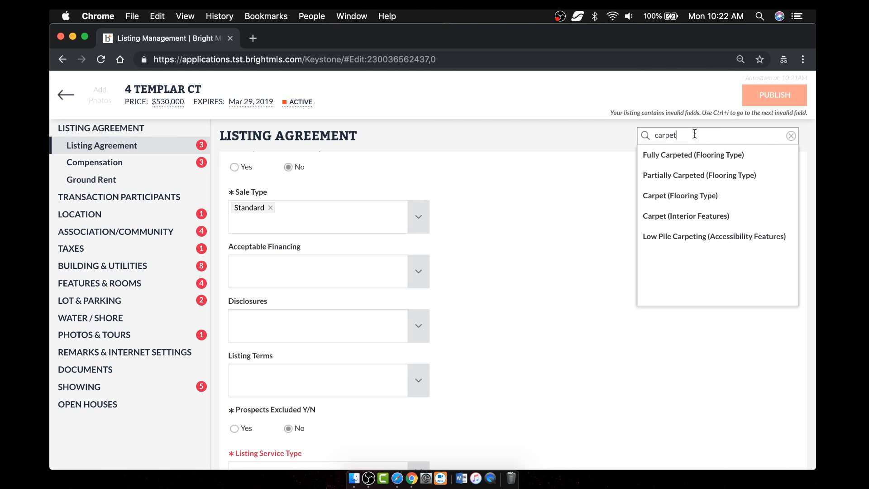
left_click(791, 135)
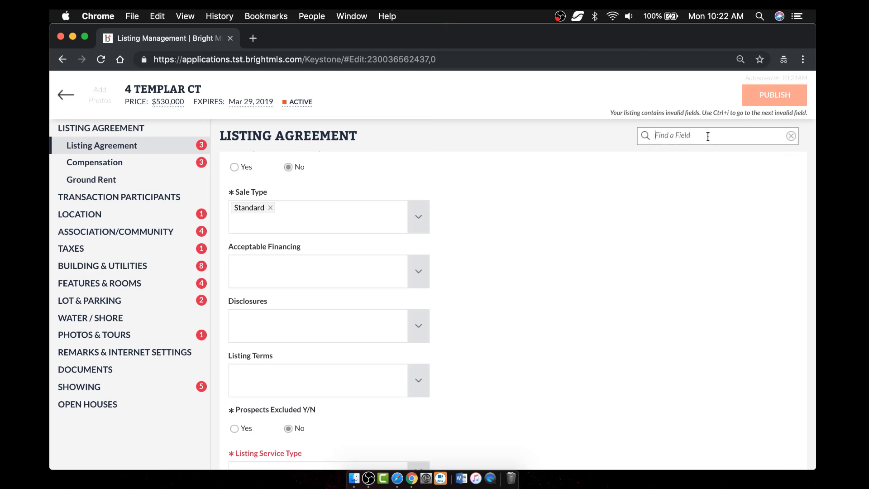
type("rooms")
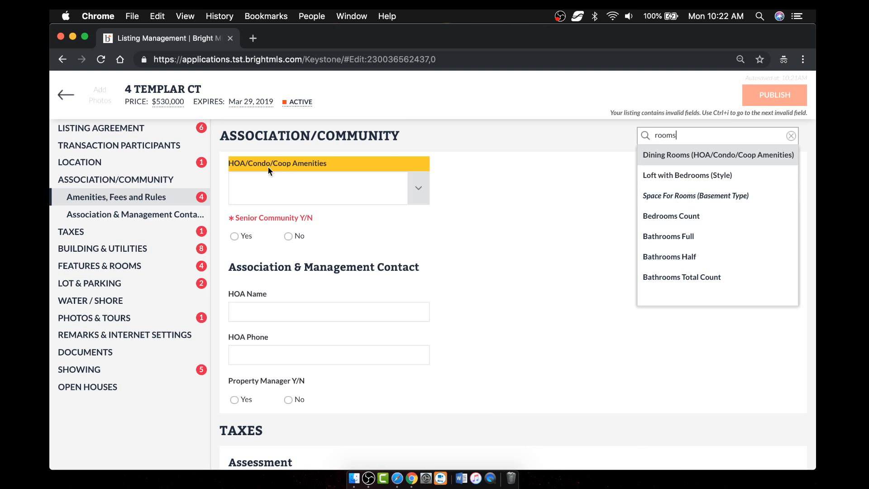
- Add Dining Rooms and Exercise Room to the HOA/Condo/Coop Amenities
left_click(421, 191)
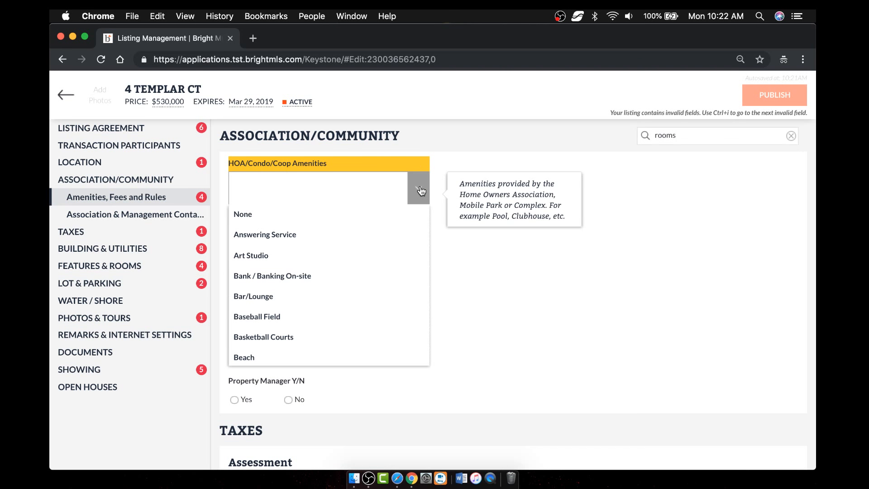
type("room")
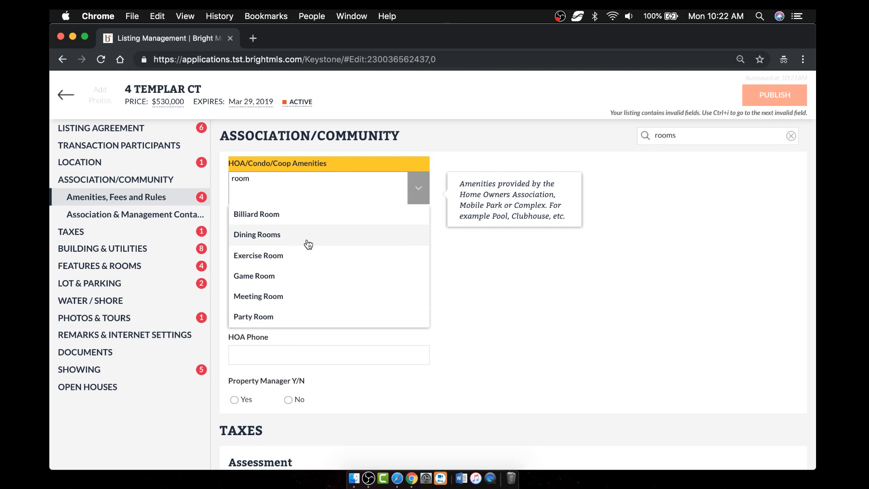
left_click(270, 239)
left_click(275, 258)
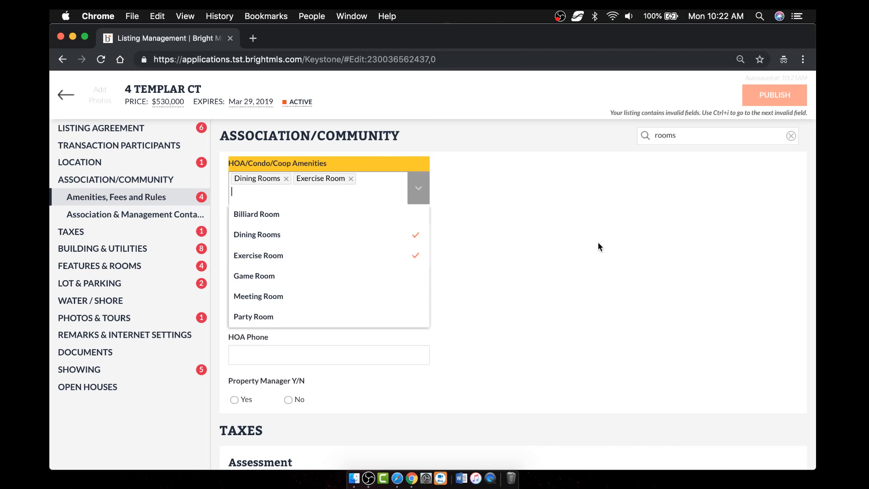
- Answer No for Senior Community and move to the Features & Rooms section
left_click(587, 234)
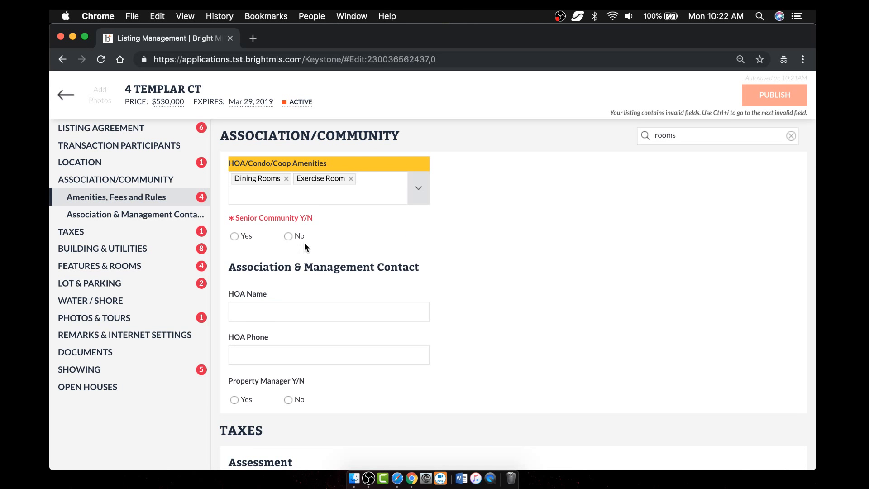
left_click(288, 236)
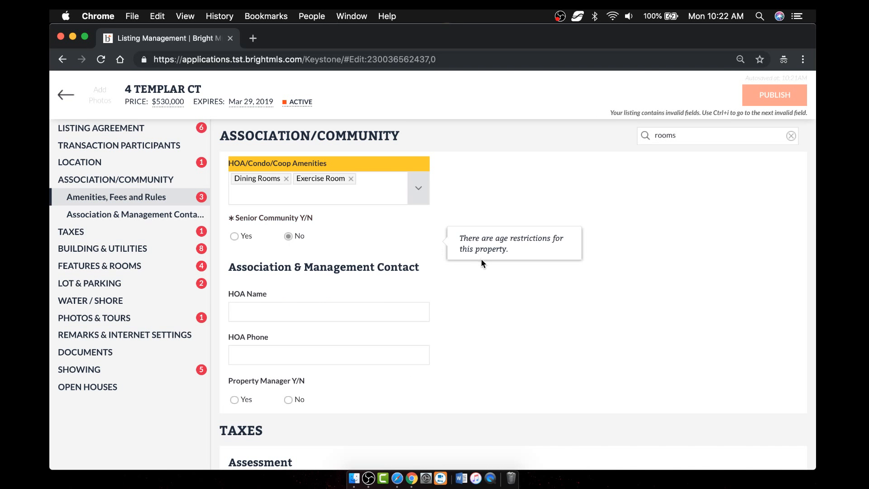
left_click(112, 266)
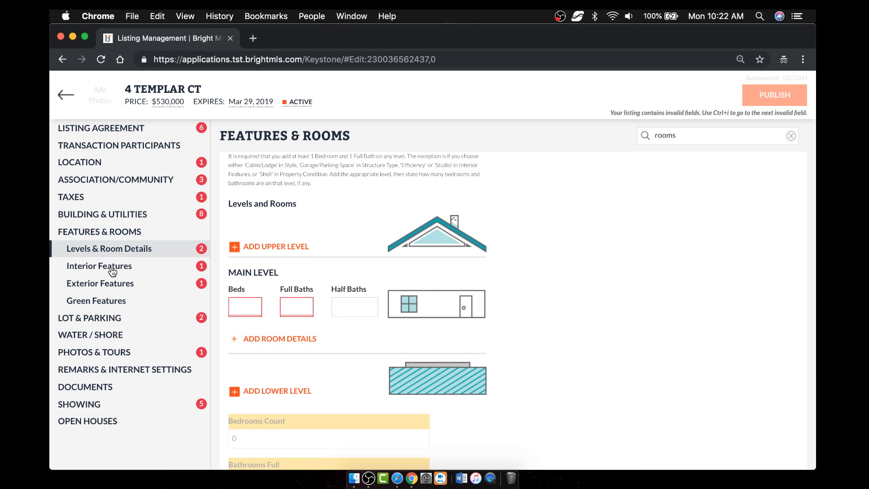
- Give the Main Level 1 bed, 1 full bath and 1 half bath, then add an upper level
scroll(557, 289, "down", 2)
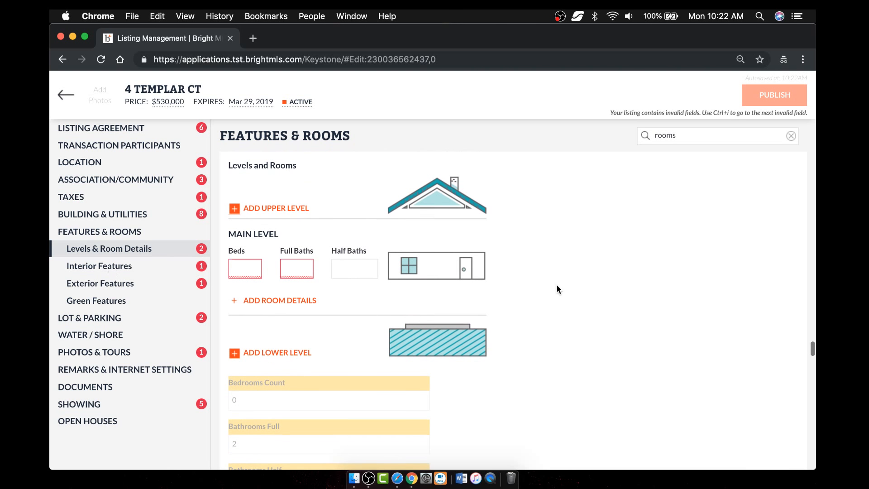
scroll(557, 286, "down", 1)
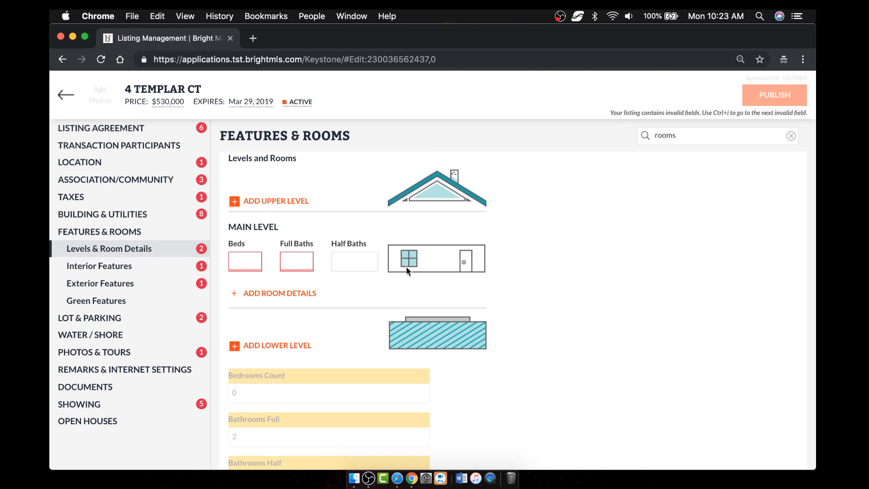
left_click(246, 260)
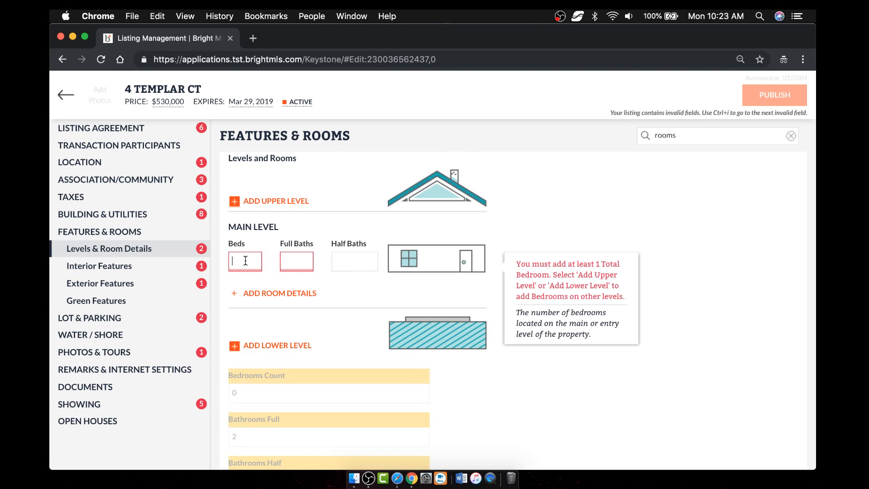
type("1")
left_click(303, 263)
type("1")
left_click(356, 259)
type("1")
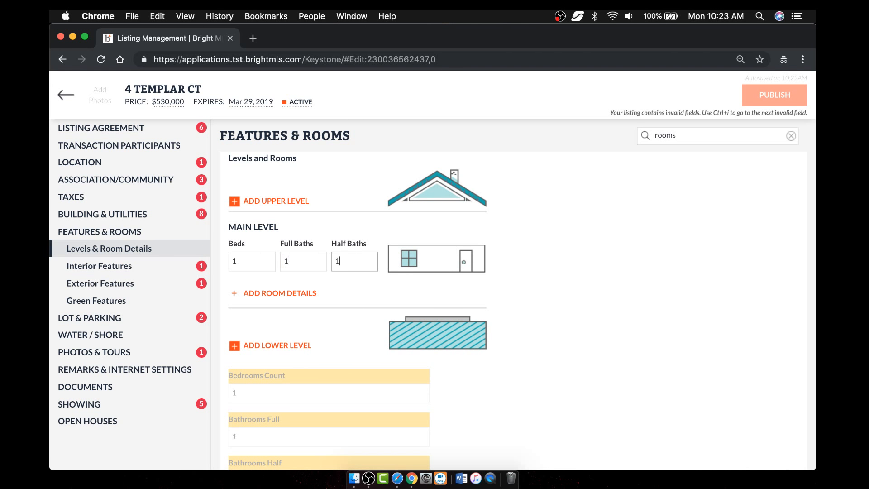
left_click(270, 201)
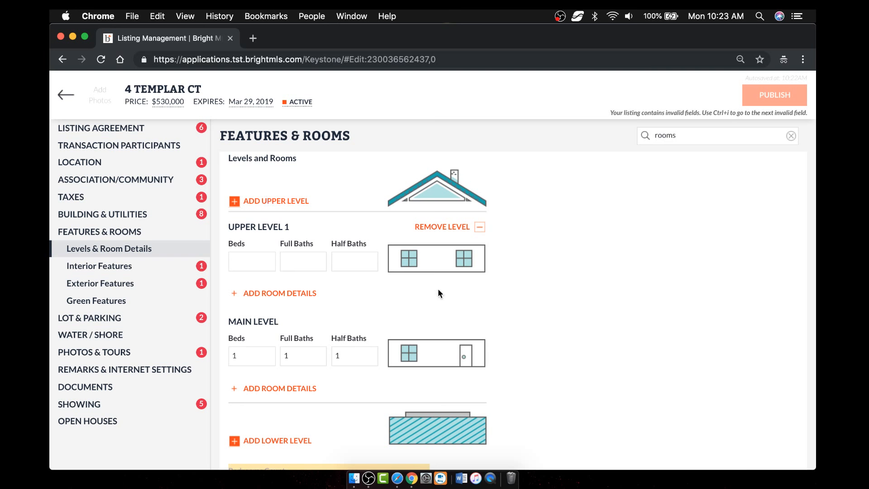
- Set Upper Level 1 to 3 beds, 2 full baths and 0 half baths
left_click(243, 262)
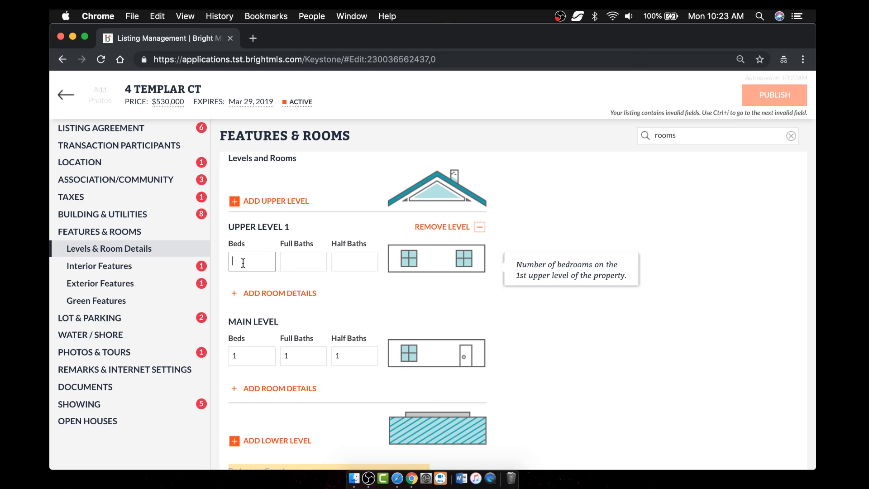
type("3")
left_click(304, 262)
type("2")
left_click(356, 262)
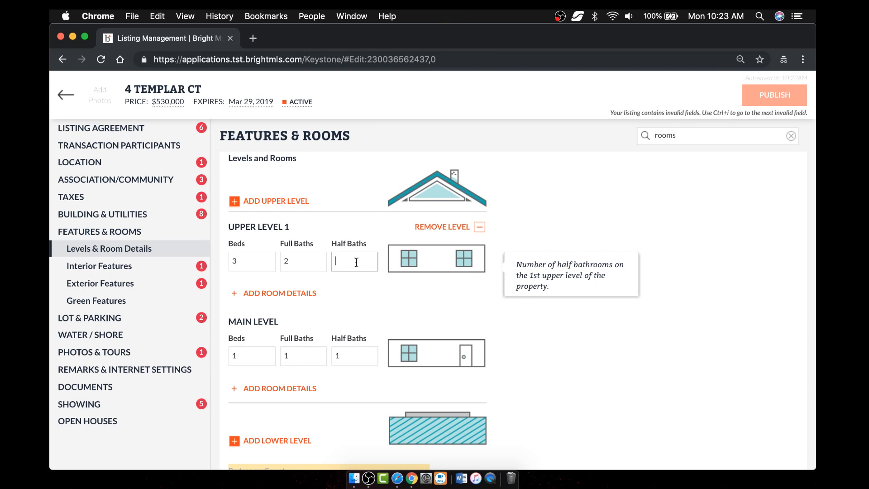
type("0")
scroll(588, 346, "down", 3)
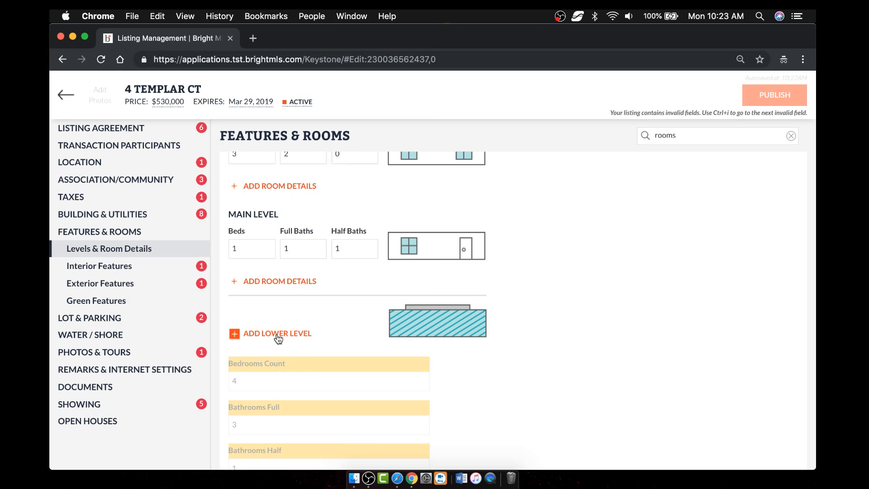
- Add Lower Level 1 with 0 beds, 0 full baths and 1 half bath
left_click(291, 337)
left_click(256, 346)
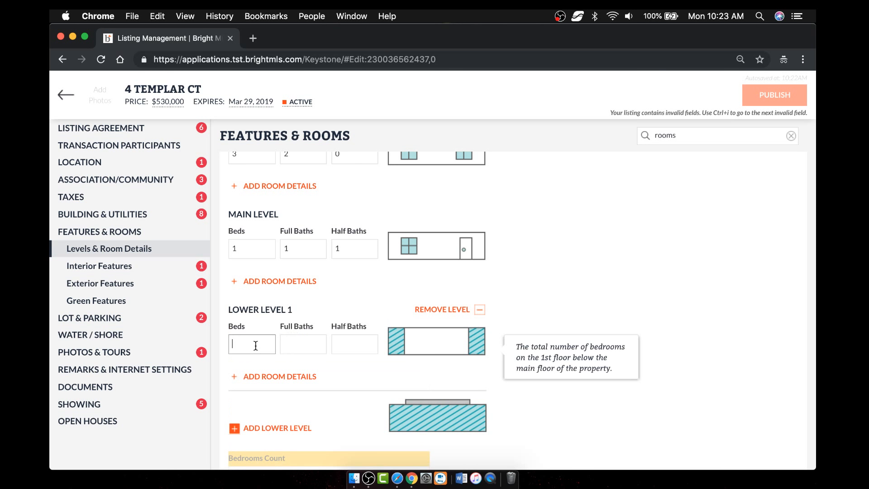
type("0")
key("Tab")
type("0")
key("Tab")
type("1")
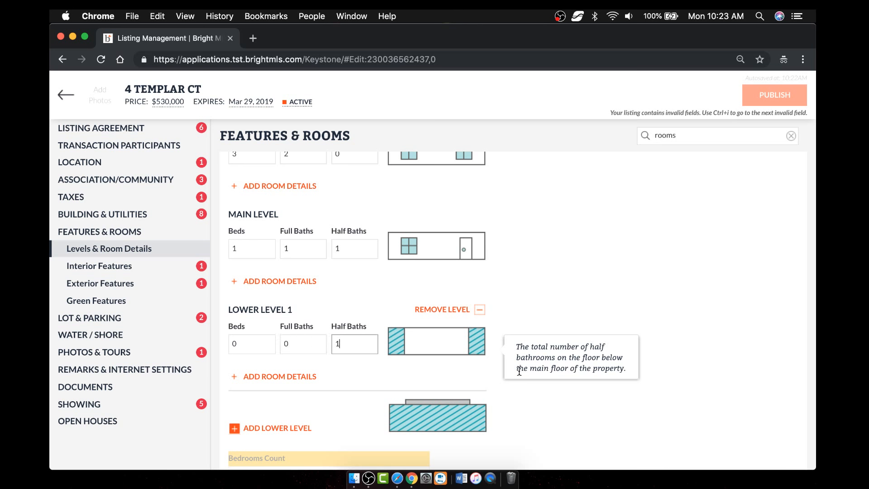
left_click(569, 402)
scroll(569, 402, "down", 5)
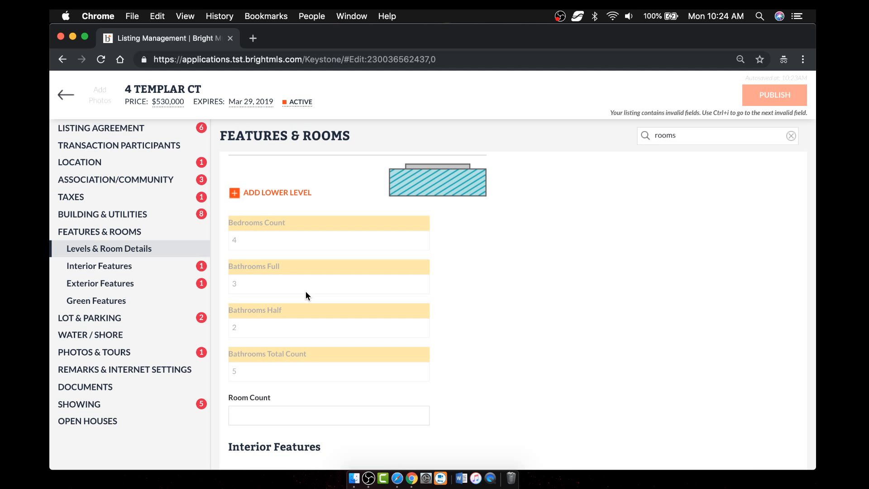
scroll(305, 295, "down", 5)
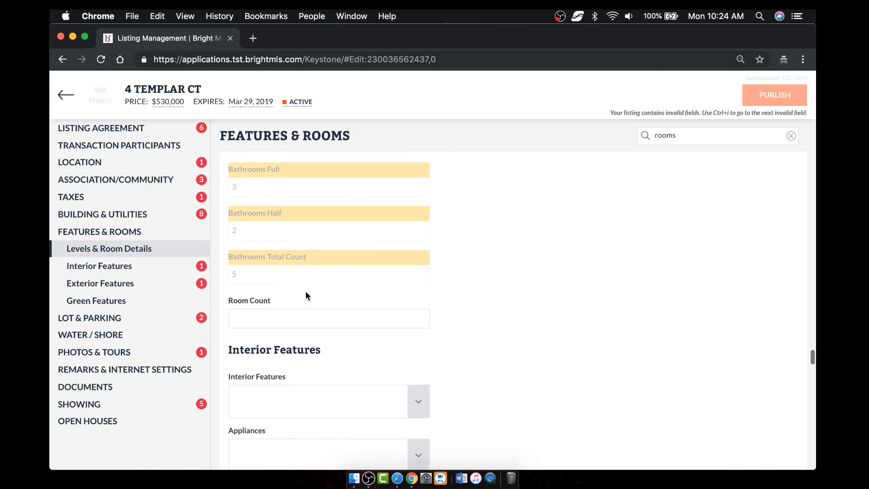
left_click(295, 243)
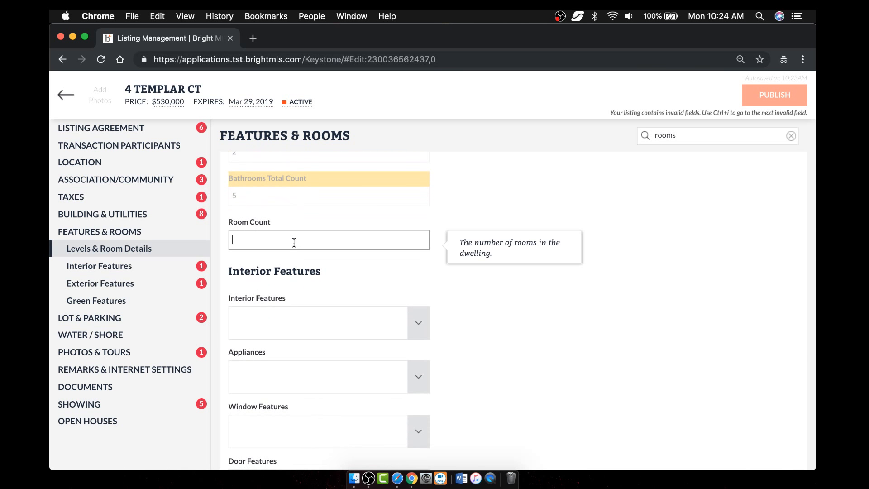
type("18")
scroll(605, 290, "down", 3)
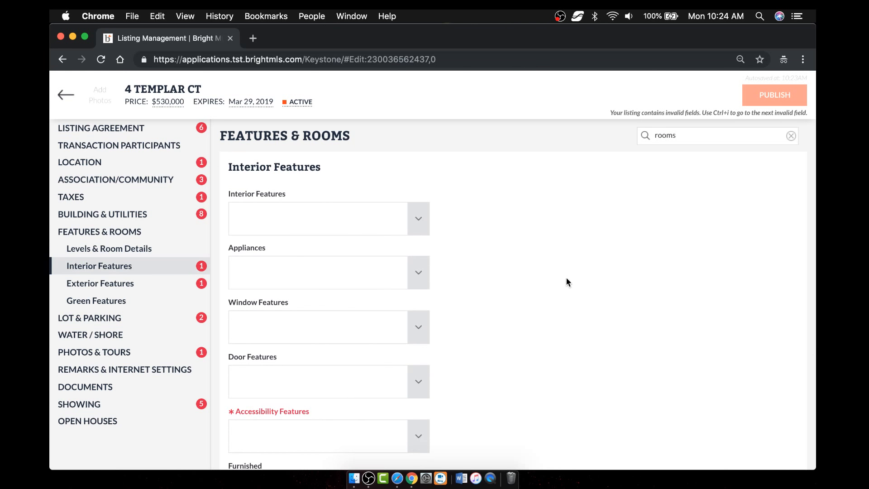
- Check Bar and Breakfast Area in Interior Features, leaving Appliances empty
left_click(418, 218)
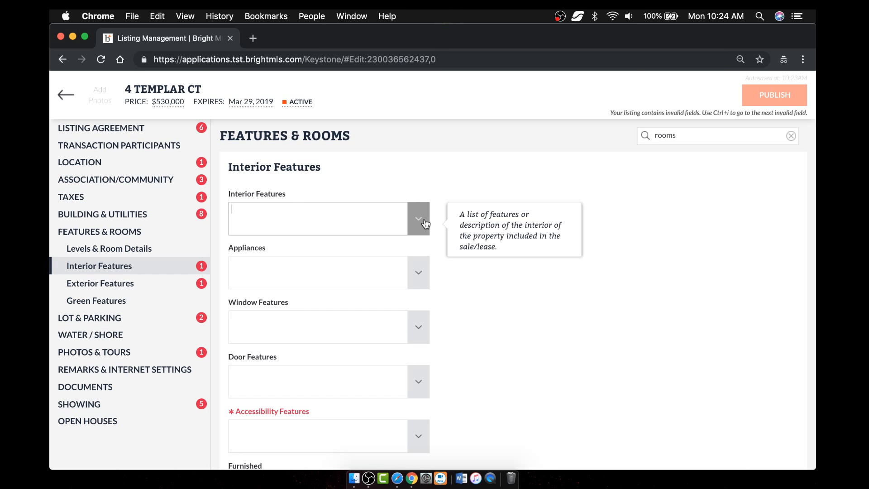
left_click(293, 336)
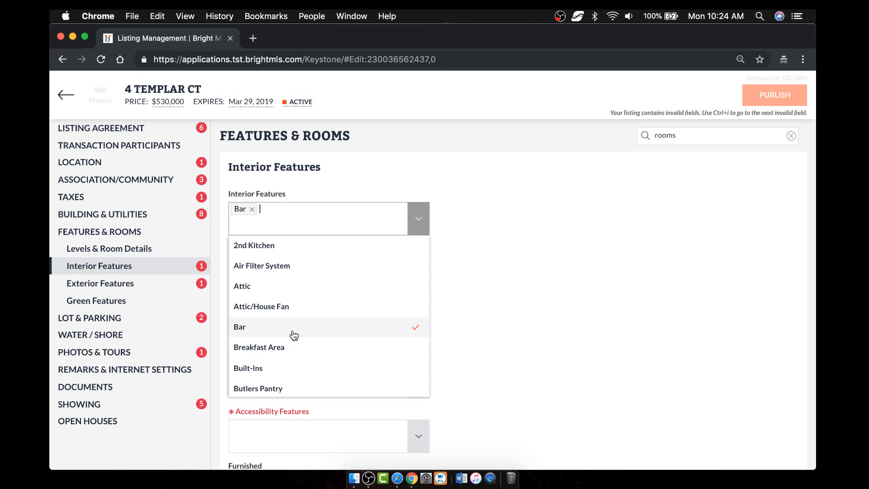
left_click(314, 357)
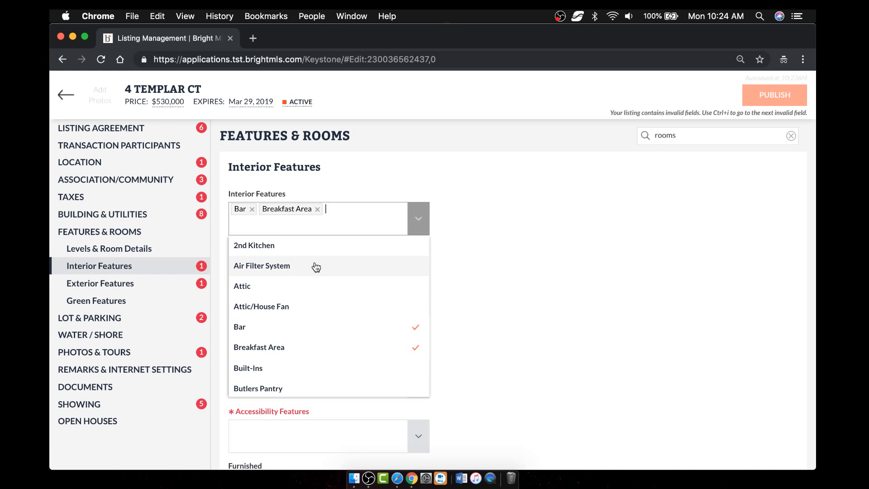
left_click(487, 312)
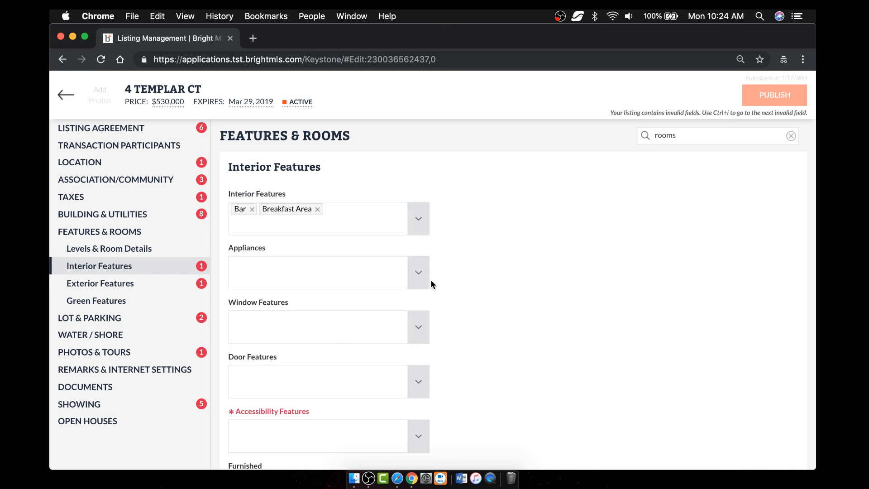
left_click(420, 273)
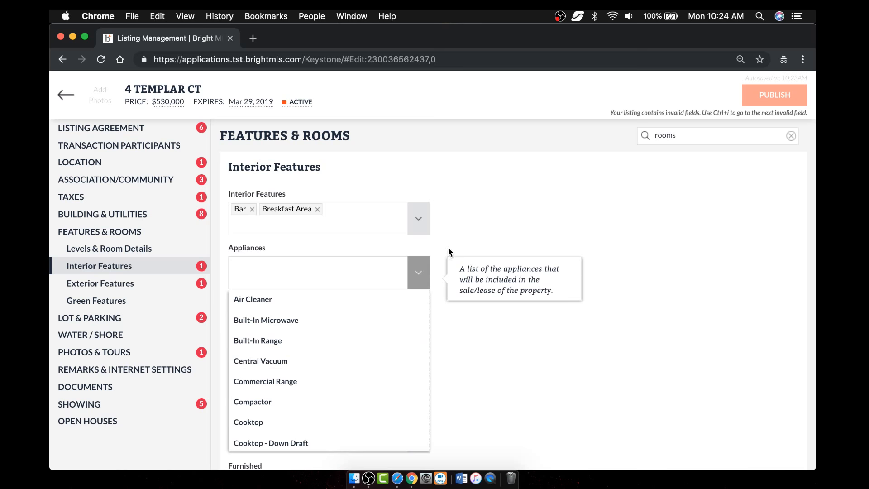
left_click(461, 223)
scroll(469, 284, "down", 2)
scroll(470, 287, "down", 7)
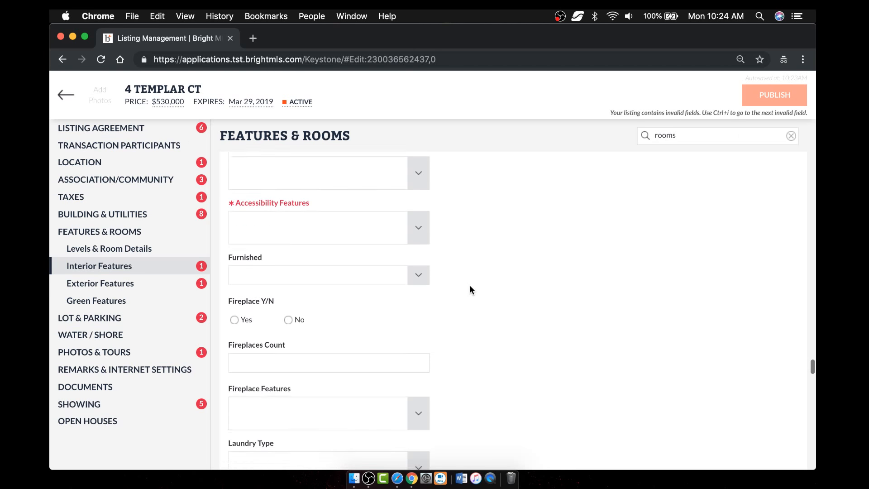
scroll(469, 286, "down", 7)
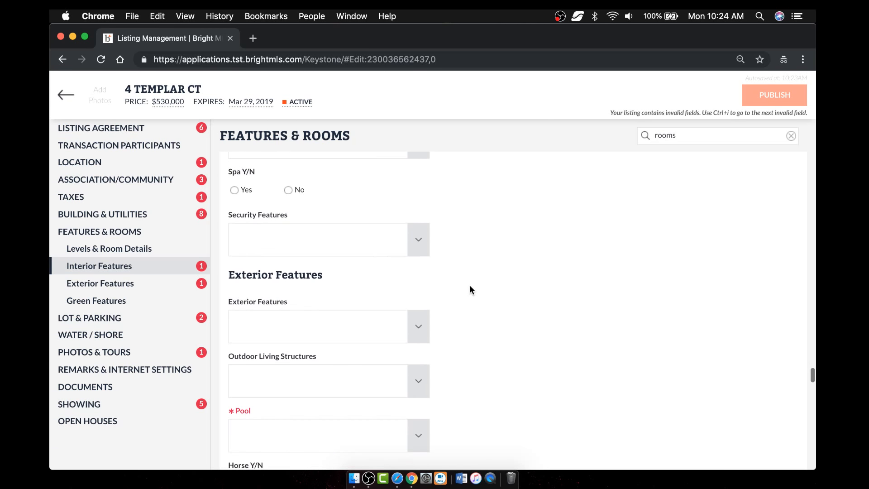
scroll(469, 286, "down", 8)
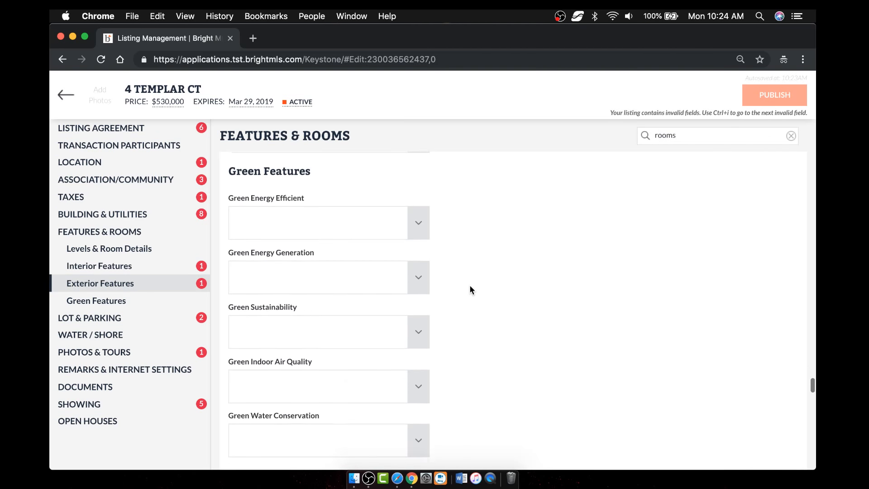
scroll(469, 290, "down", 1)
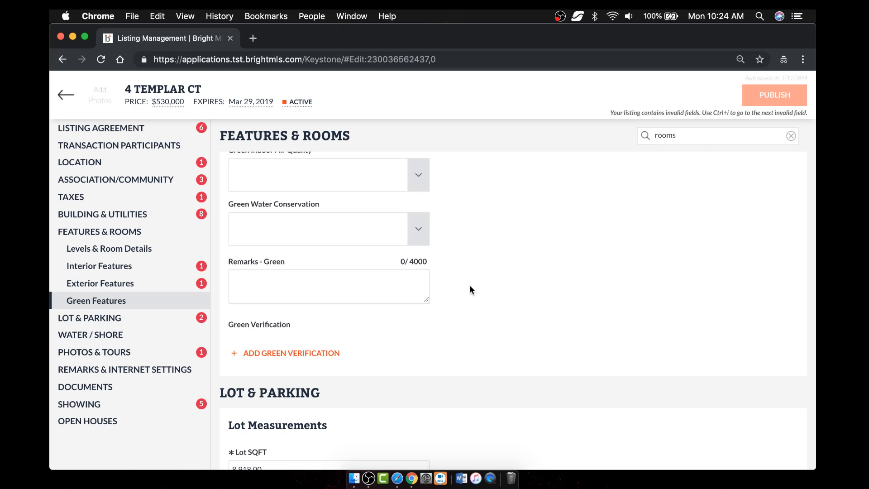
scroll(471, 290, "up", 10)
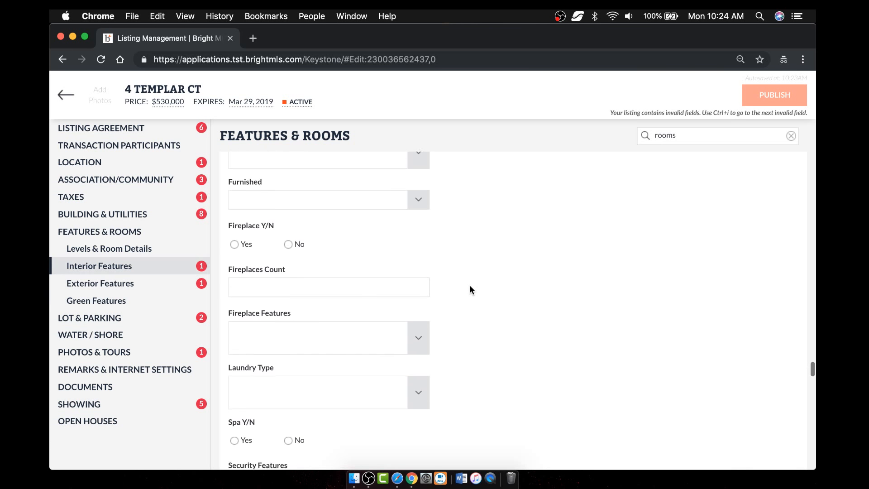
scroll(470, 290, "up", 10)
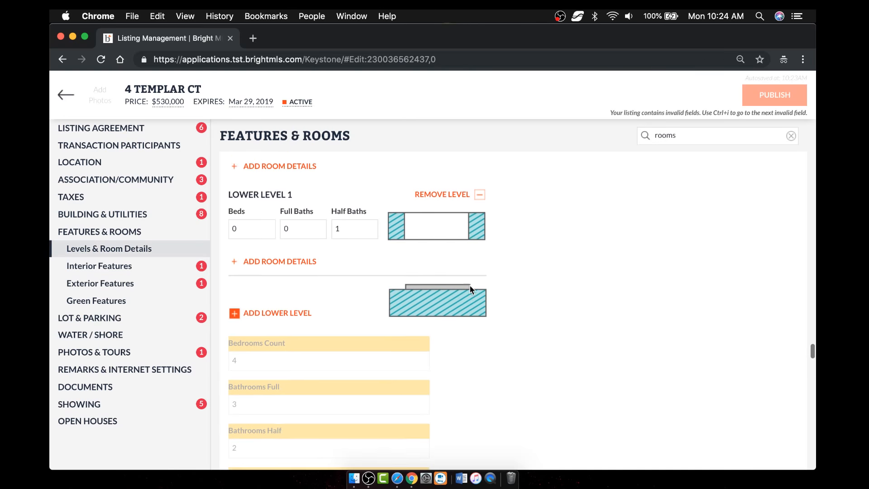
scroll(469, 285, "up", 5)
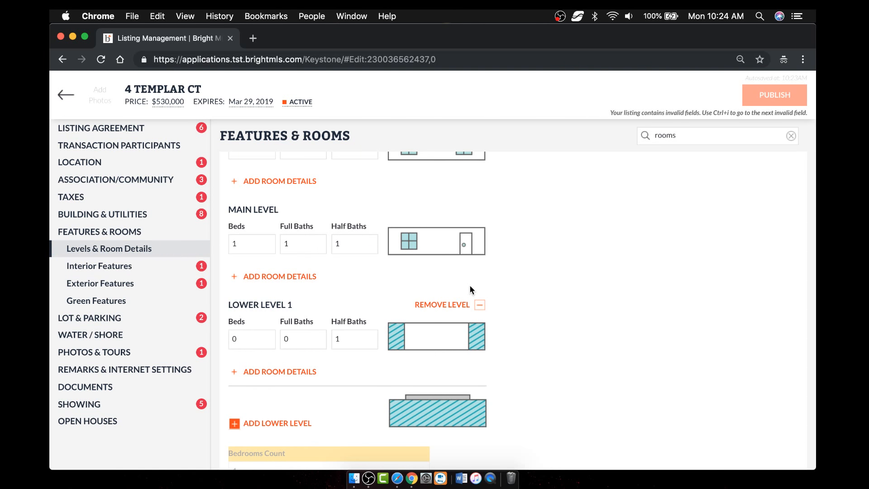
scroll(470, 290, "up", 4)
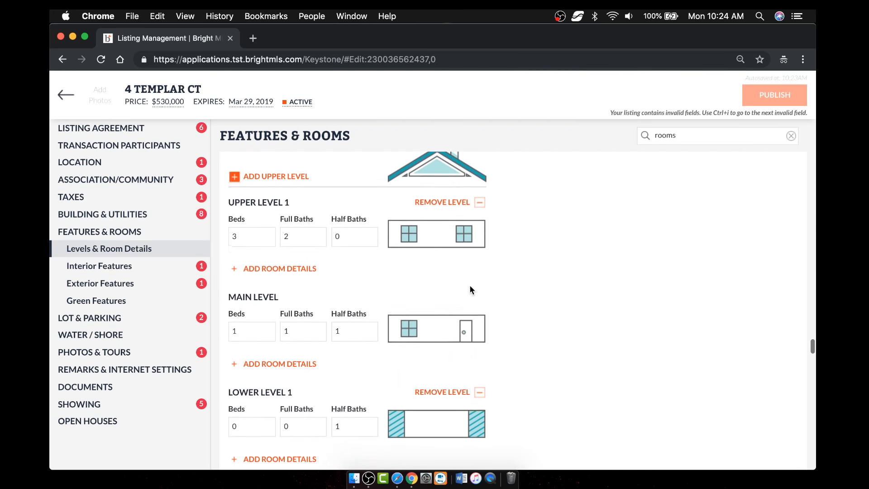
scroll(470, 286, "down", 1)
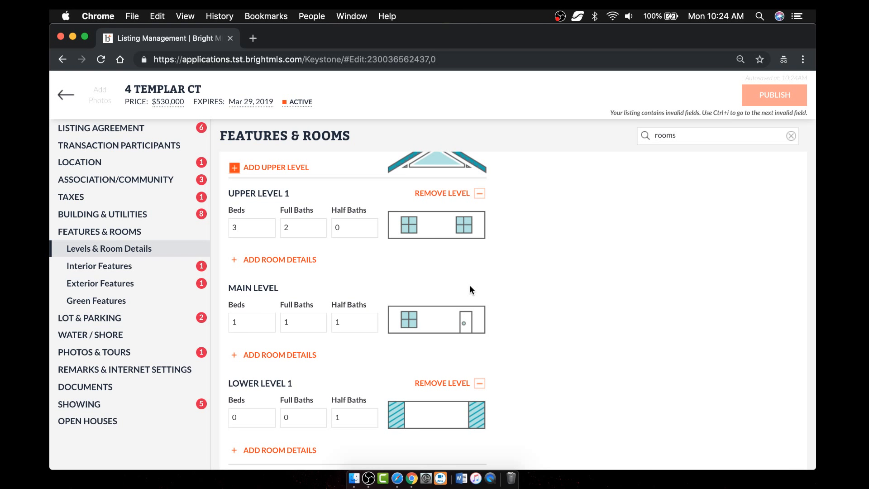
- Start a Main Level room record with room type Master Bedroom
left_click(278, 355)
left_click(425, 176)
scroll(364, 293, "down", 5)
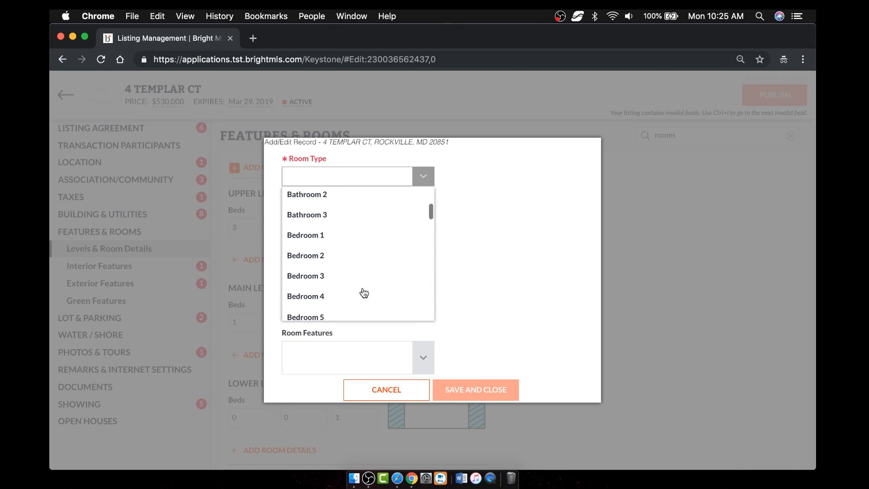
type("Master Bathroom")
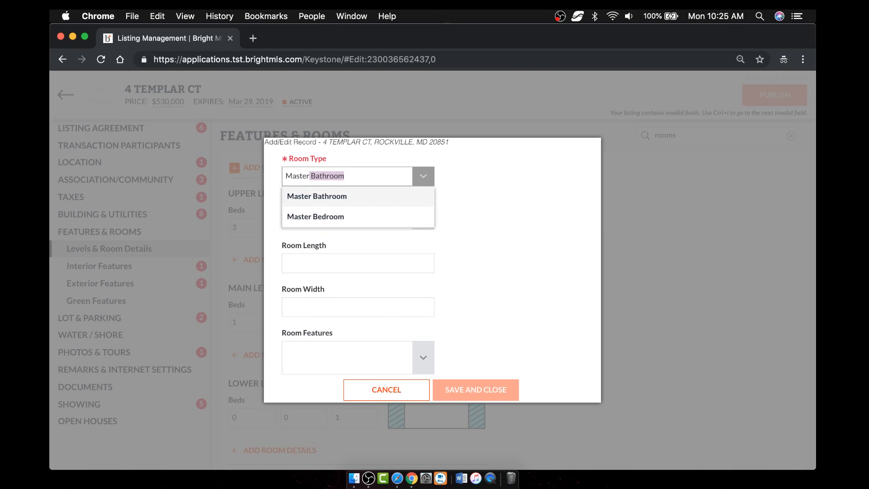
left_click(327, 218)
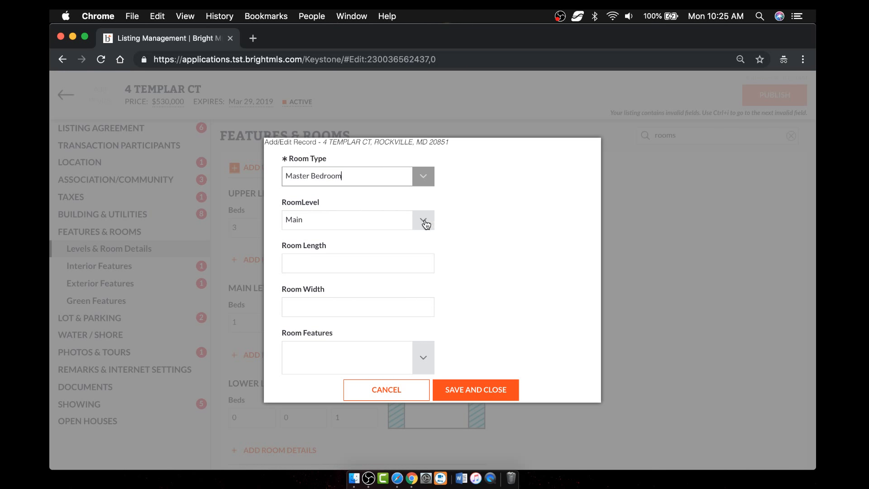
- Set the Master Bedroom's room length to 20 and room width to 18
left_click(410, 263)
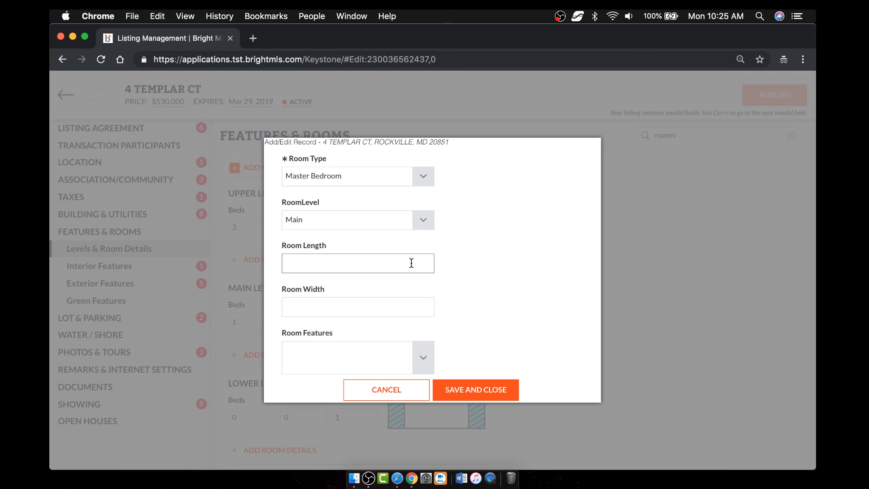
type("20")
key("Tab")
type("18")
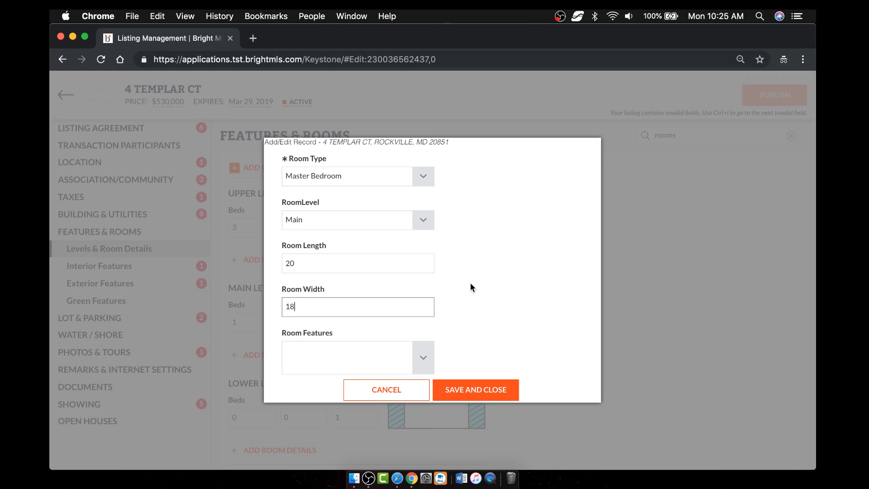
left_click(425, 356)
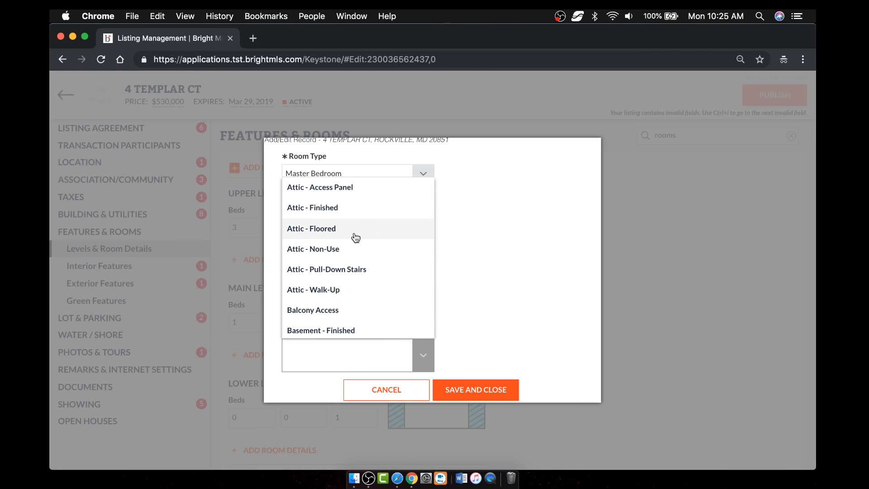
- Check Chair Rail and Ceiling Fan(s) as Master Bedroom room features
scroll(372, 275, "down", 5)
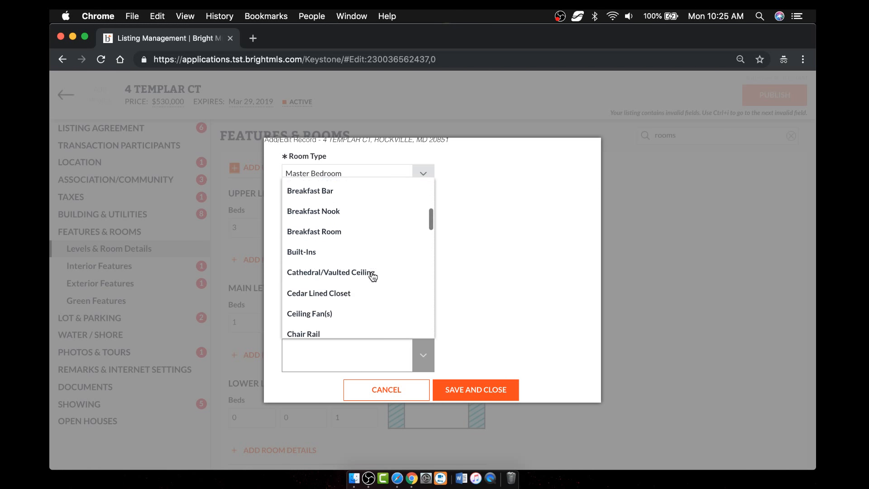
scroll(372, 275, "down", 3)
left_click(324, 217)
left_click(335, 191)
scroll(383, 301, "down", 3)
scroll(385, 308, "down", 9)
scroll(384, 307, "down", 2)
- Add Flooring - HardWood and Master Bedroom - Sitting Area, then save the room record
left_click(352, 234)
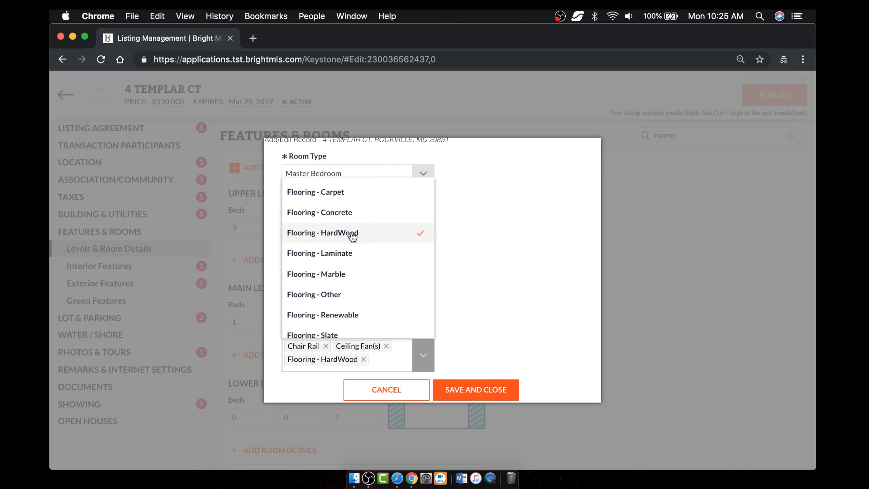
scroll(375, 292, "down", 10)
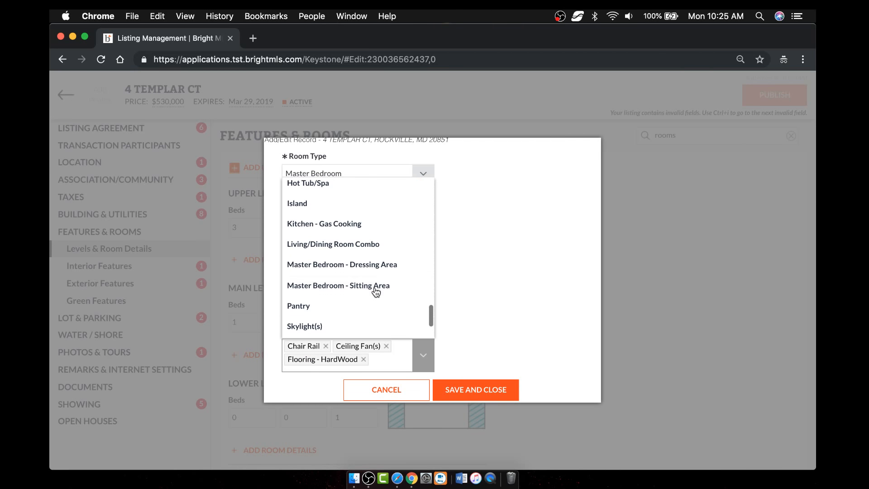
scroll(375, 292, "down", 2)
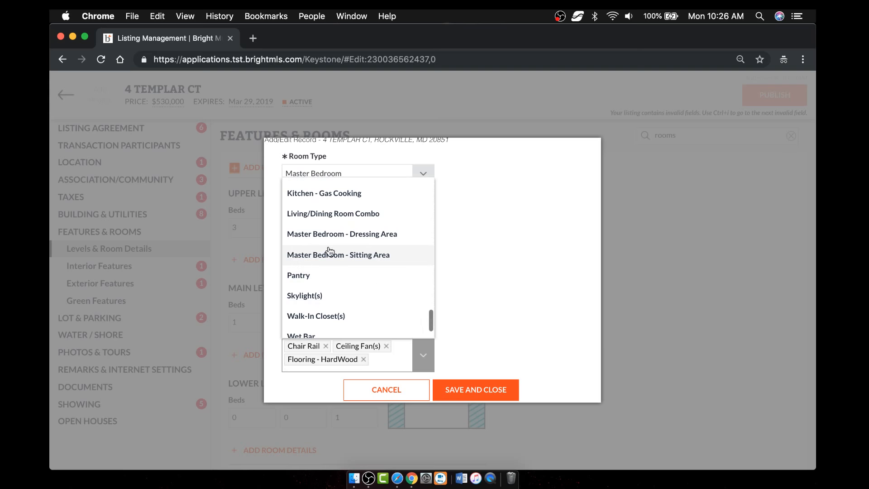
left_click(379, 258)
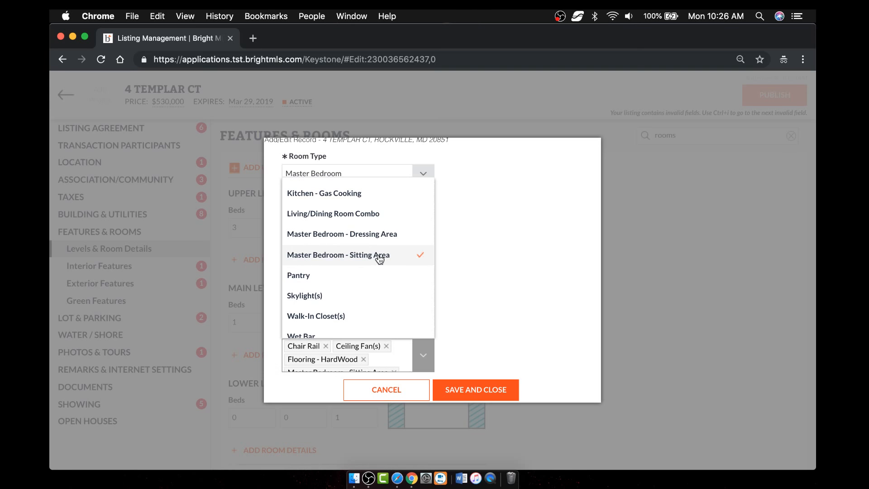
left_click(477, 311)
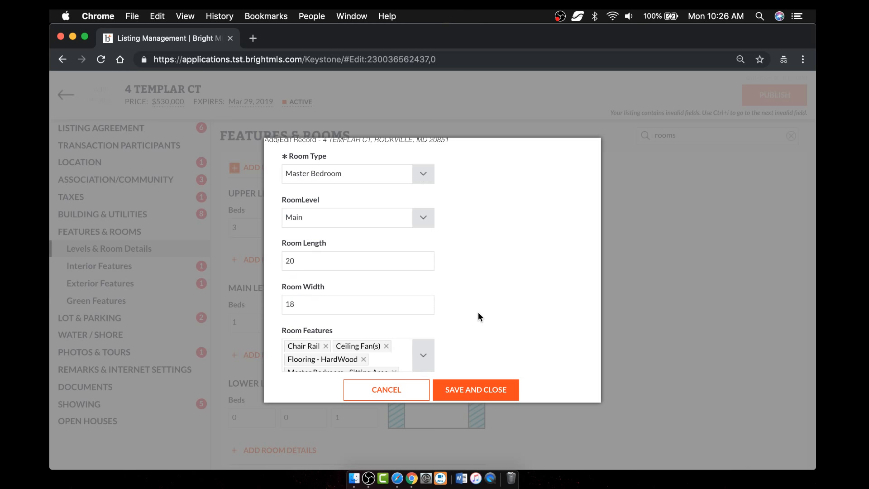
left_click(476, 391)
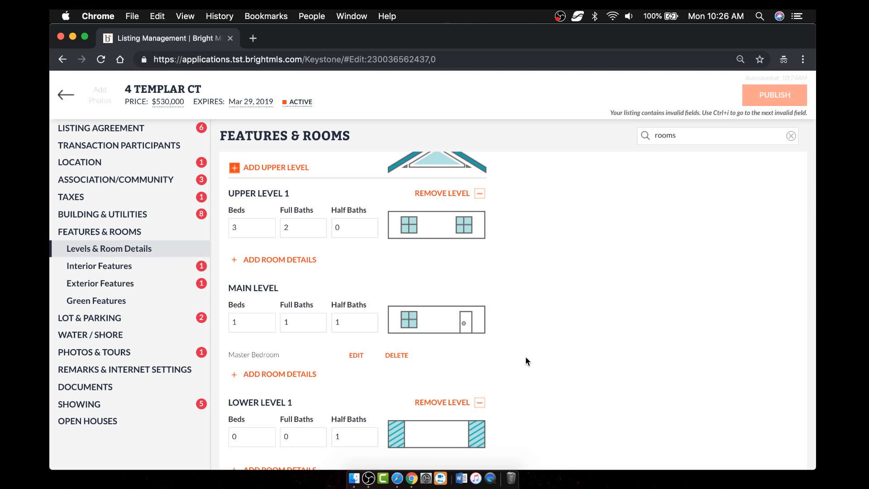
- Review level totals and Interior Features (Bar, Breakfast Area), then clear the rooms field search
scroll(525, 358, "down", 3)
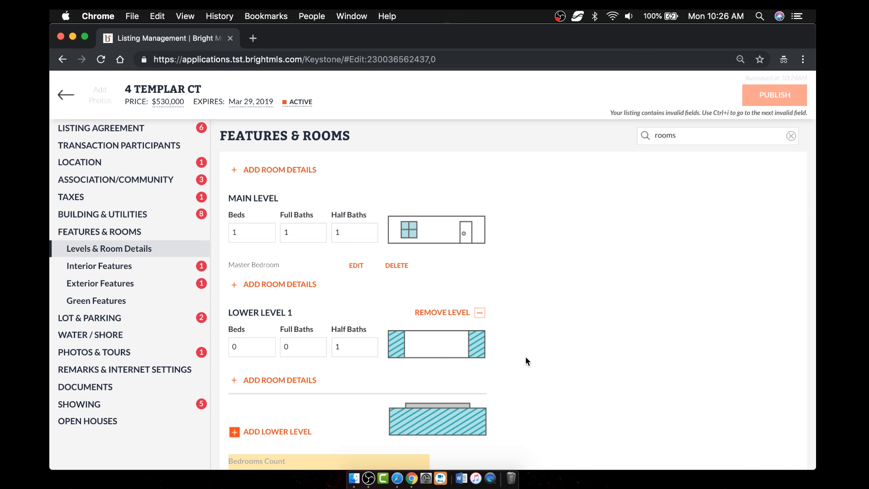
scroll(534, 357, "down", 3)
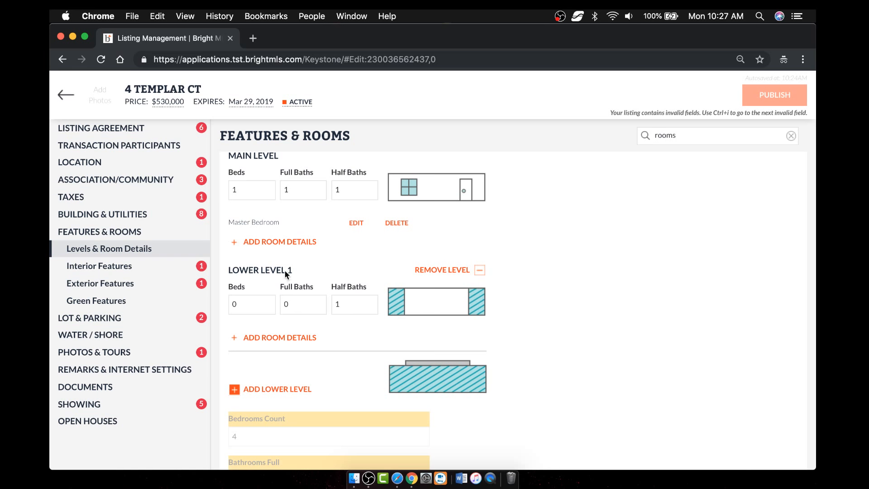
scroll(320, 324, "down", 7)
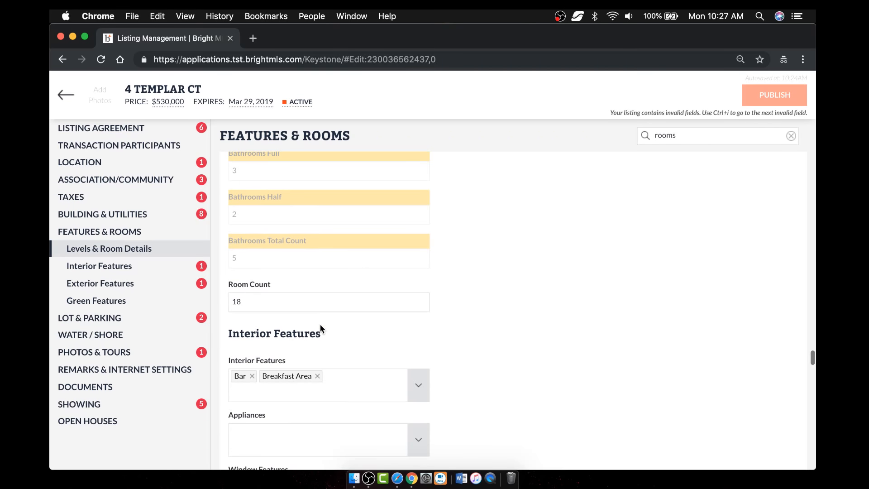
left_click(421, 387)
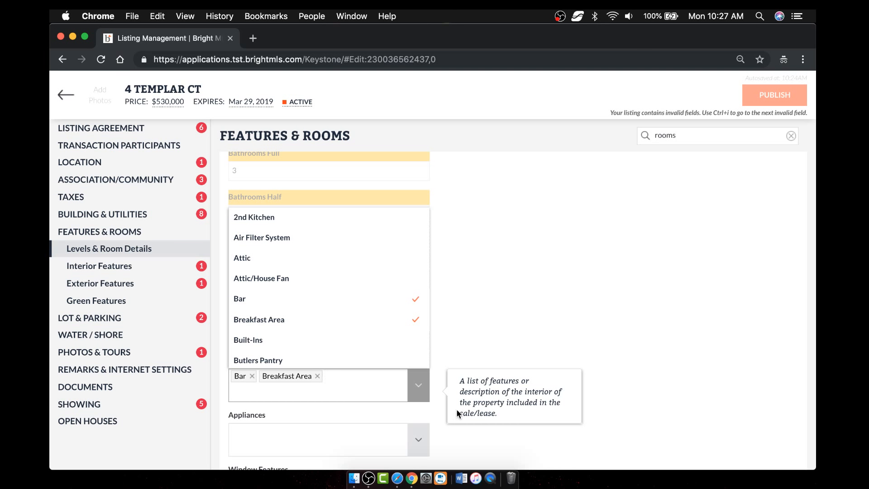
left_click(673, 136)
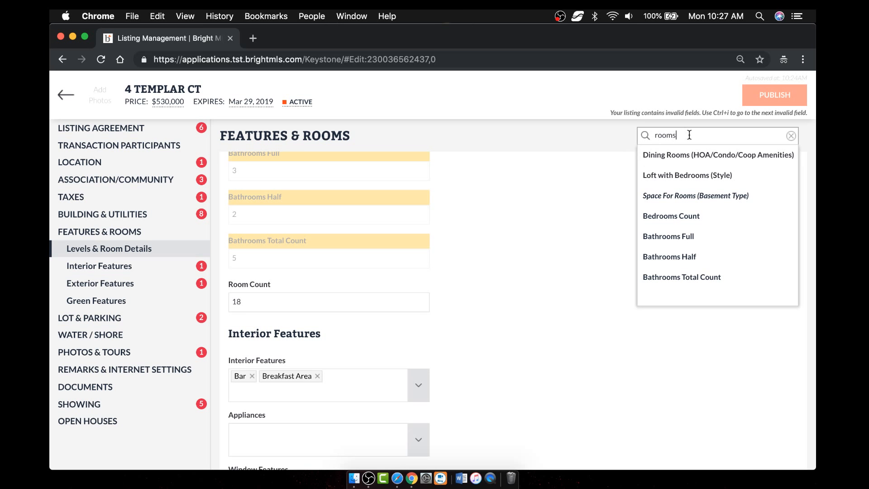
left_click(790, 136)
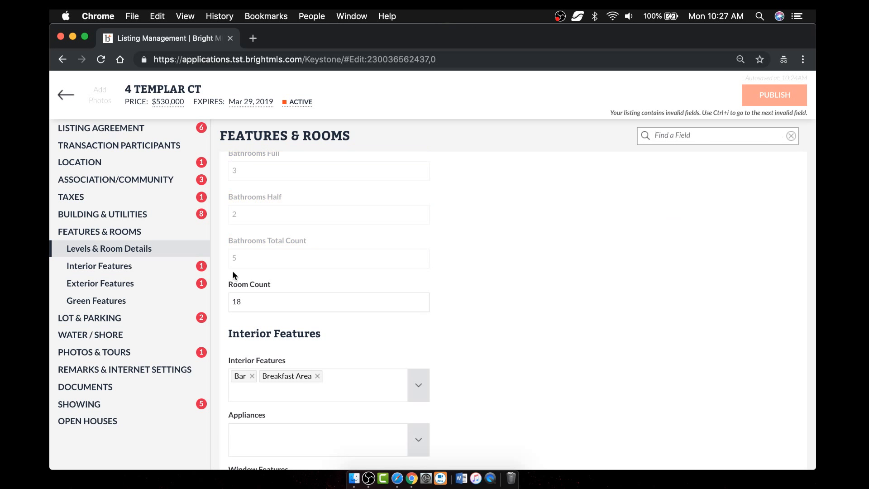
- Browse the Listing Agreement Status options and status descriptions, keeping Status at ACTIVE
left_click(100, 129)
scroll(414, 298, "down", 3)
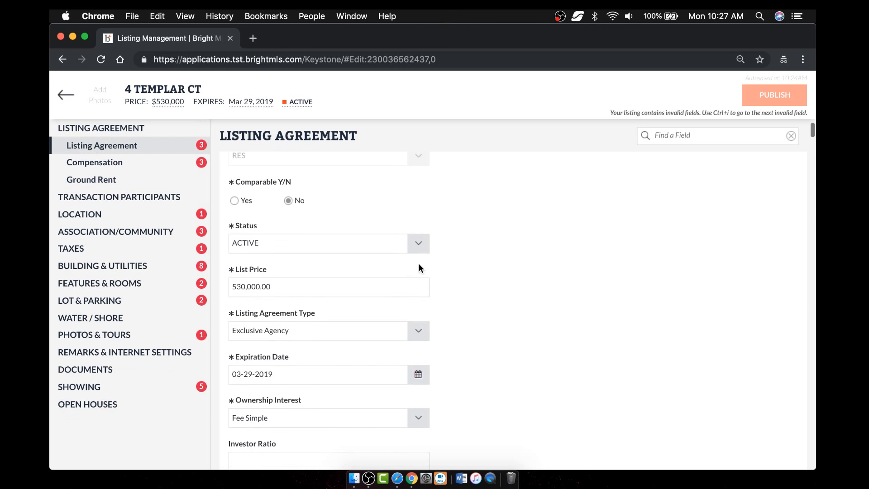
left_click(418, 243)
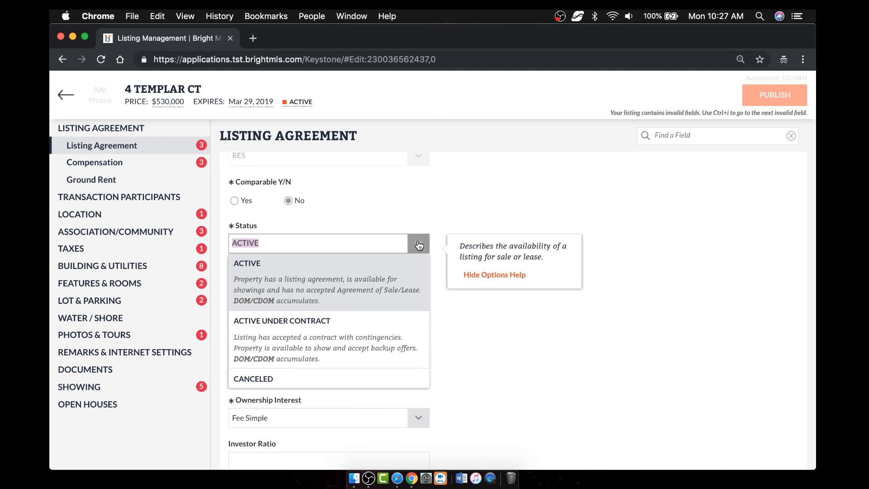
left_click(502, 276)
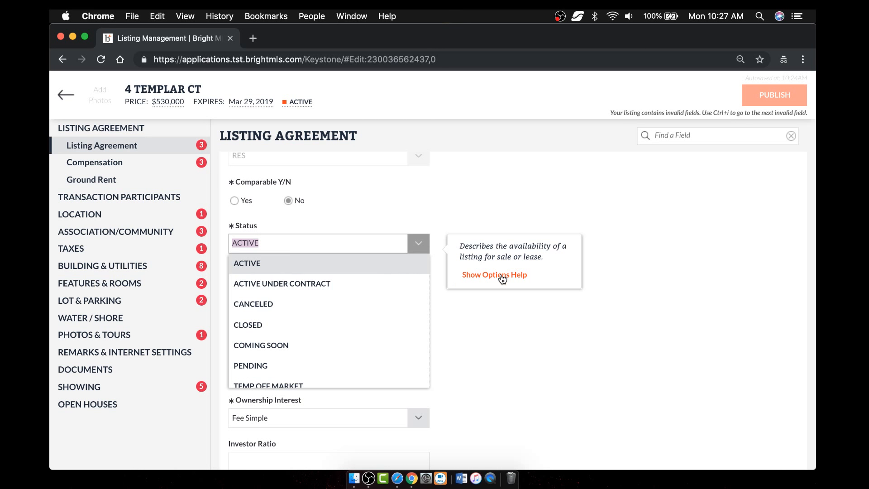
left_click(500, 278)
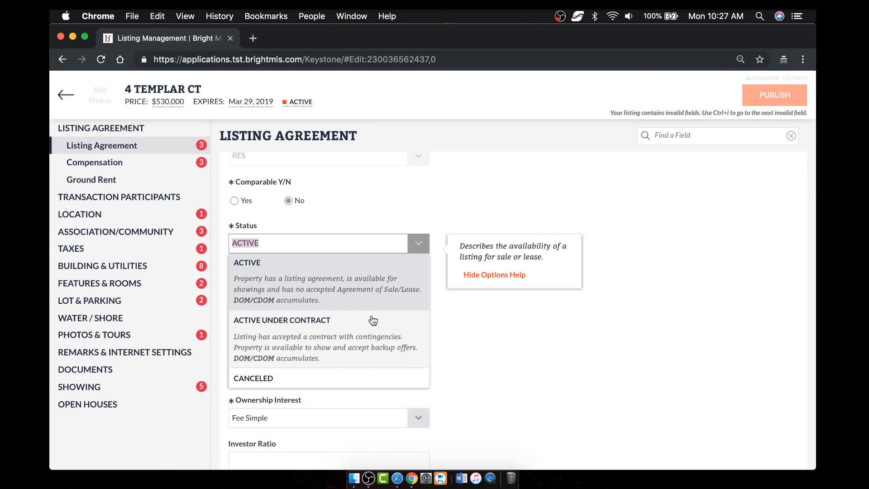
scroll(373, 321, "down", 2)
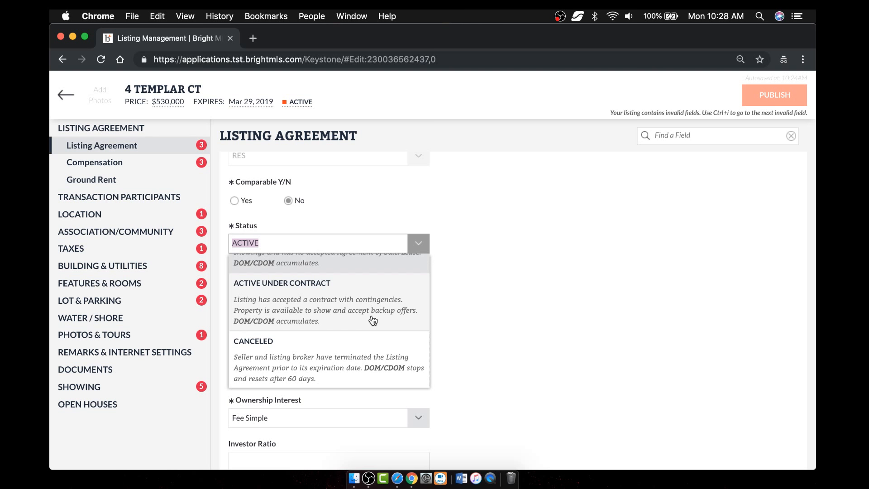
scroll(373, 321, "down", 10)
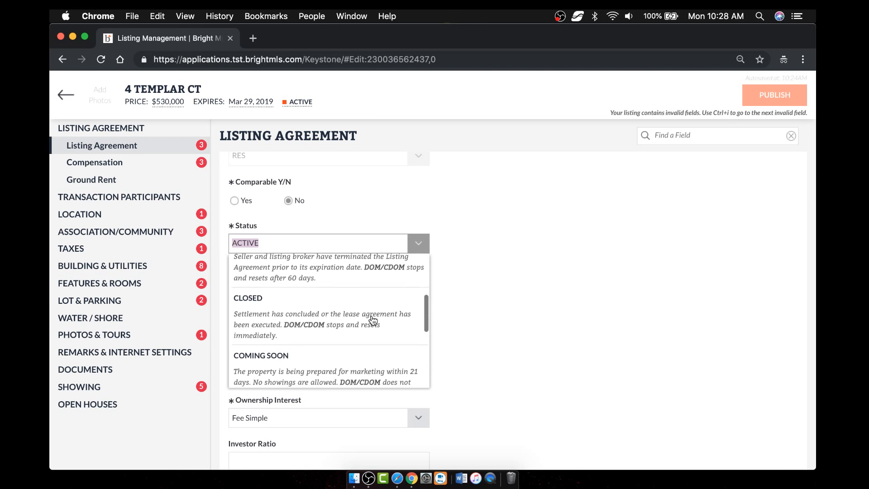
scroll(373, 320, "down", 1)
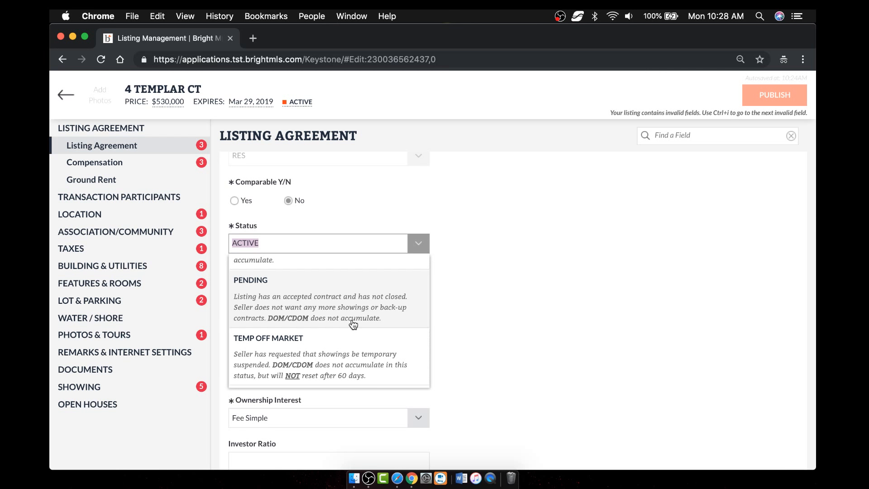
scroll(353, 325, "down", 2)
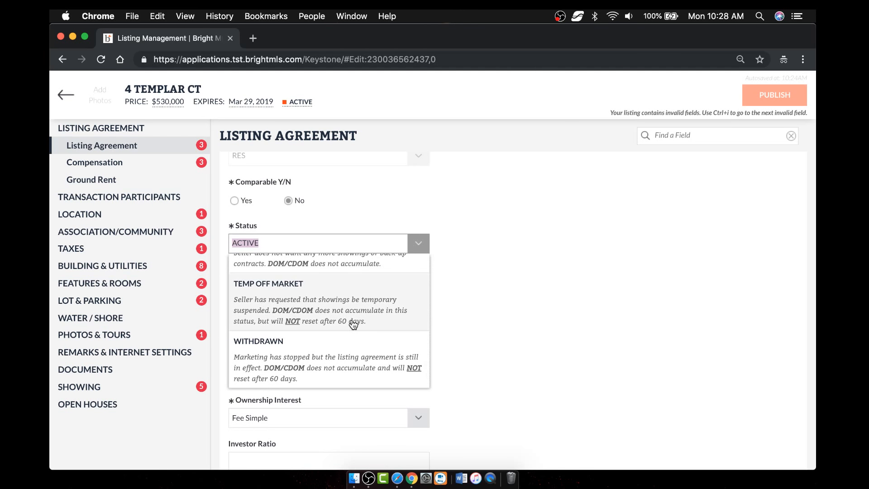
left_click(422, 246)
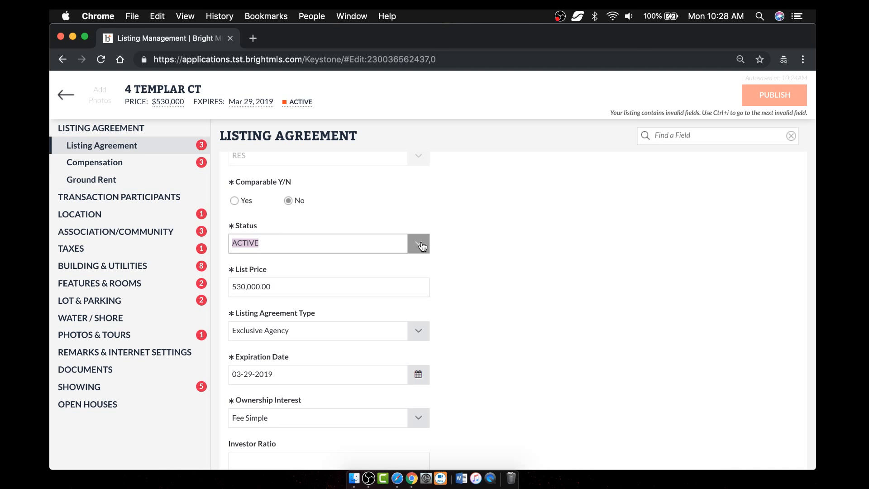
left_click(460, 244)
scroll(242, 202, "up", 3)
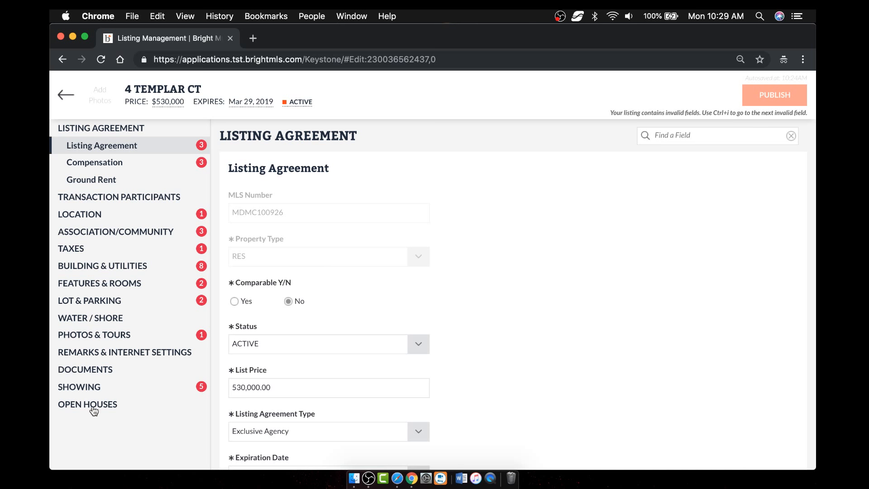
- Set Photo Option to Lister Will Upload All and begin uploading, accepting the consent notice
left_click(100, 335)
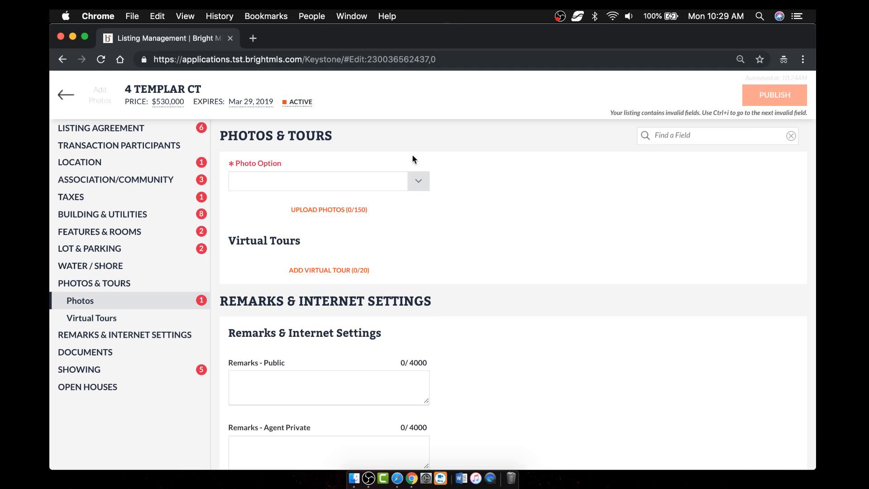
left_click(416, 181)
left_click(347, 205)
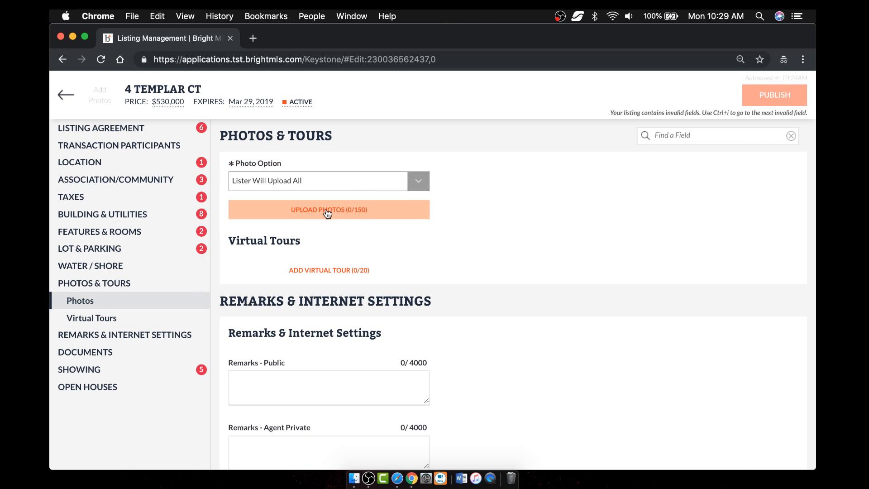
left_click(338, 211)
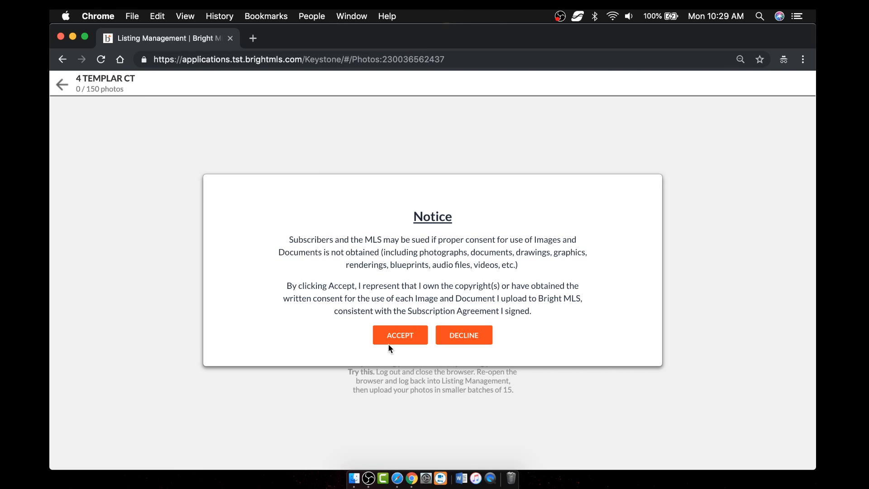
left_click(401, 335)
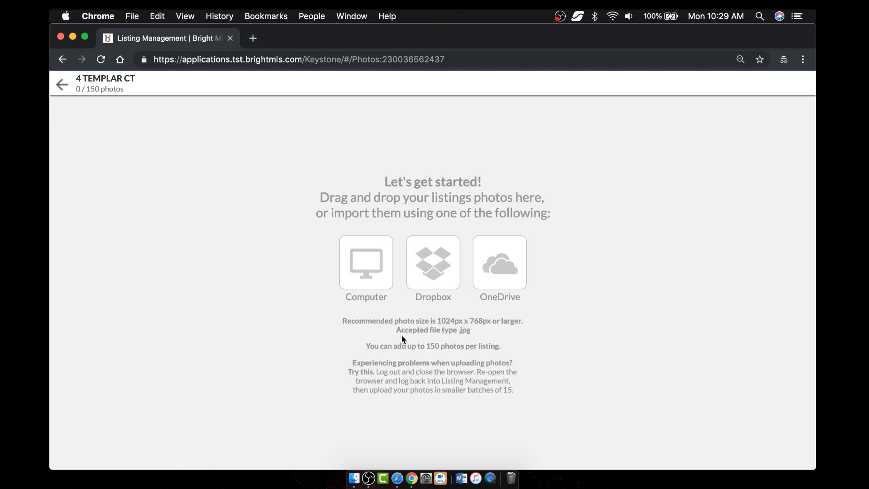
- Drag DC Row house.jpg from the Houses, Buildings, and Land folder in, then discard the changes
left_click(353, 479)
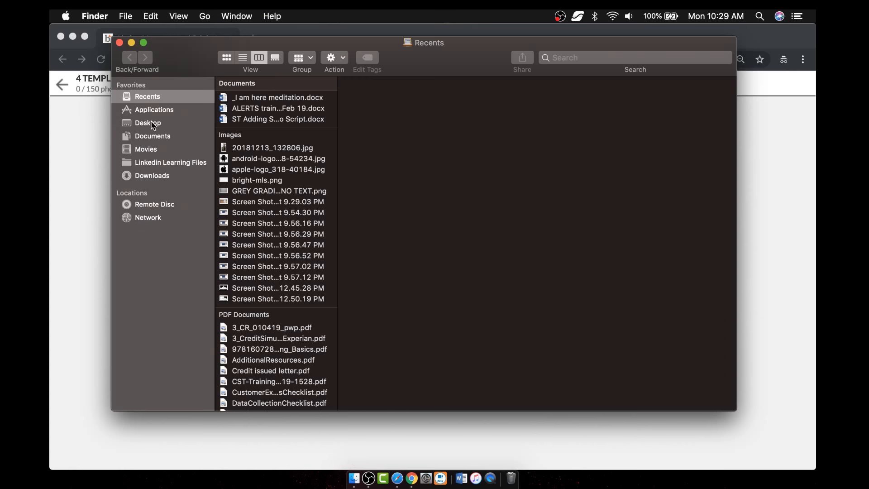
left_click(152, 123)
left_click_drag(343, 45, 290, 60)
left_click(222, 111)
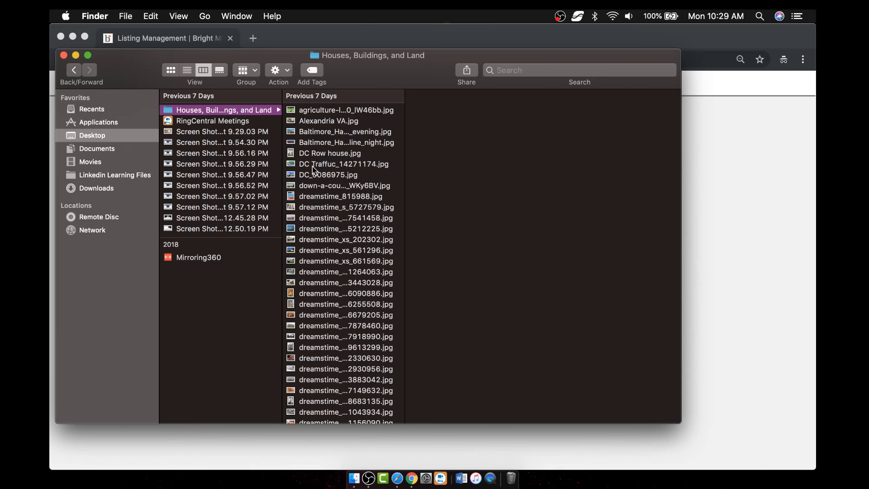
left_click_drag(312, 153, 752, 276)
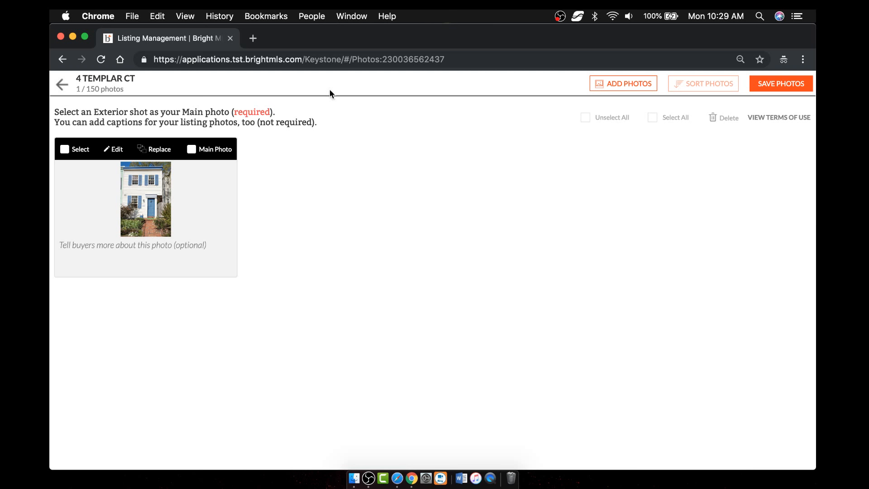
left_click(62, 84)
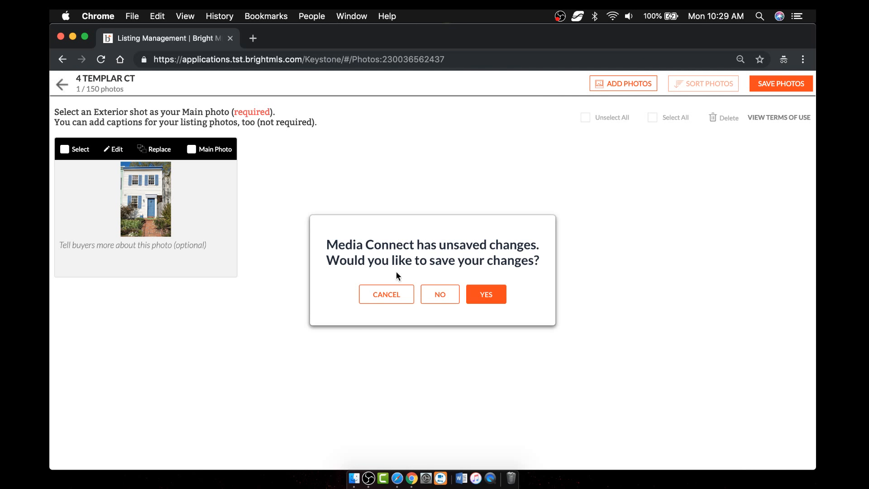
left_click(440, 296)
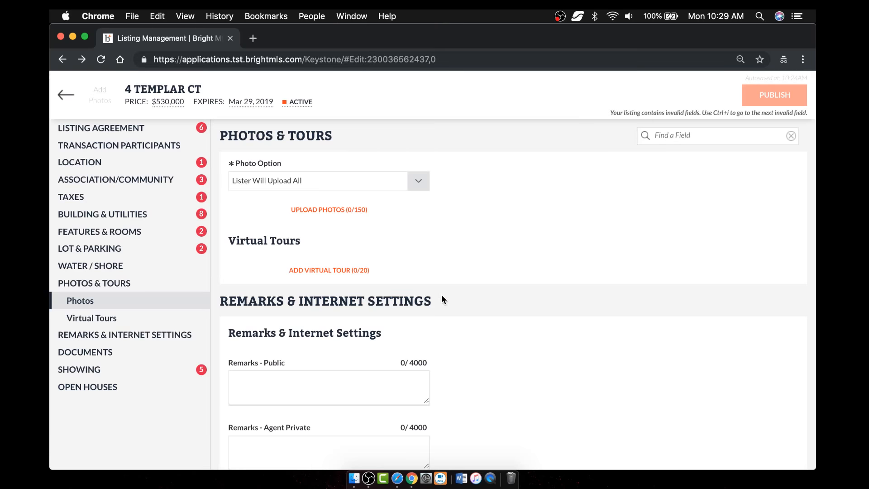
- Open the listing's photo upload page, then browse the Dropbox folders and close the chooser without picking anything
left_click(331, 211)
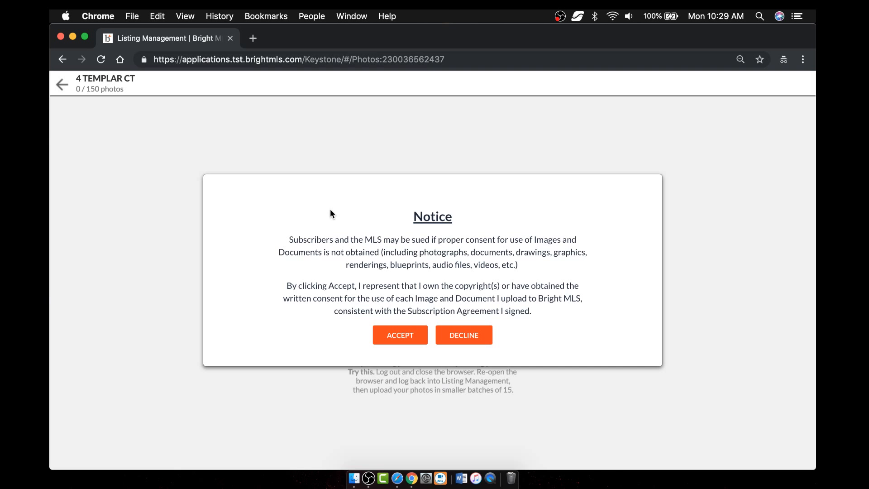
left_click(402, 334)
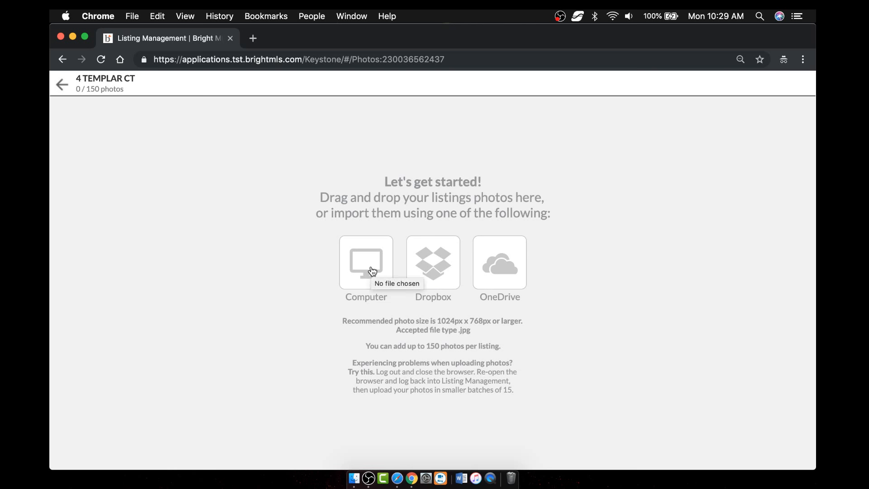
left_click(435, 263)
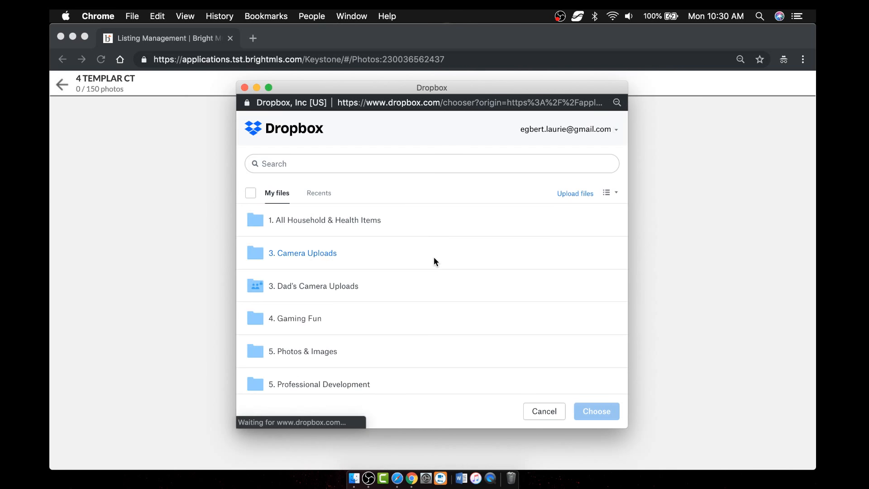
left_click(281, 255)
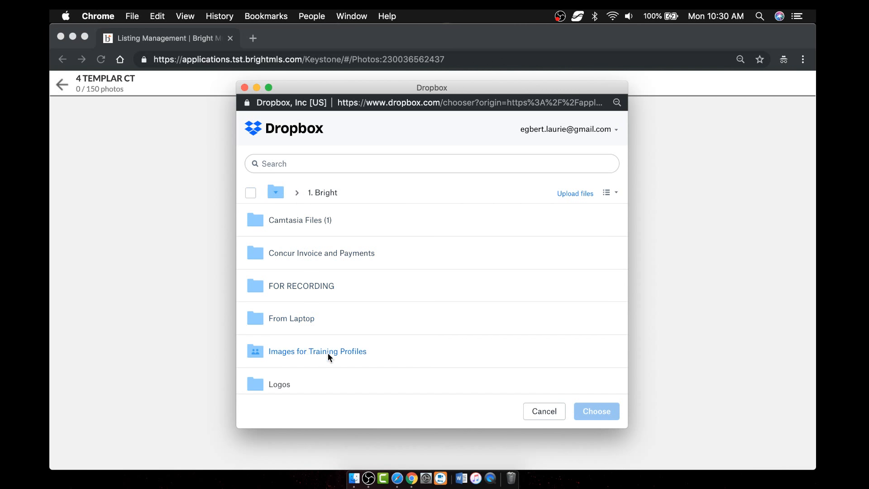
left_click(327, 352)
left_click(561, 411)
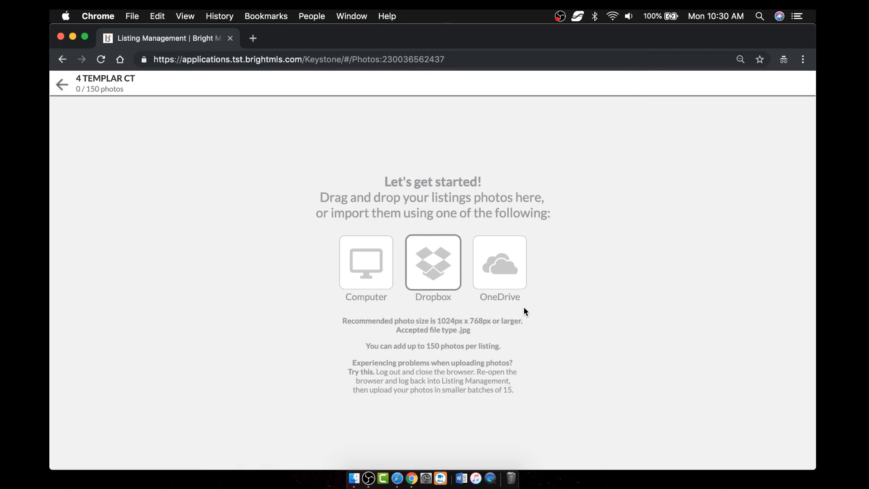
- Back out through the listing editor to the Manage Listings page
left_click(62, 88)
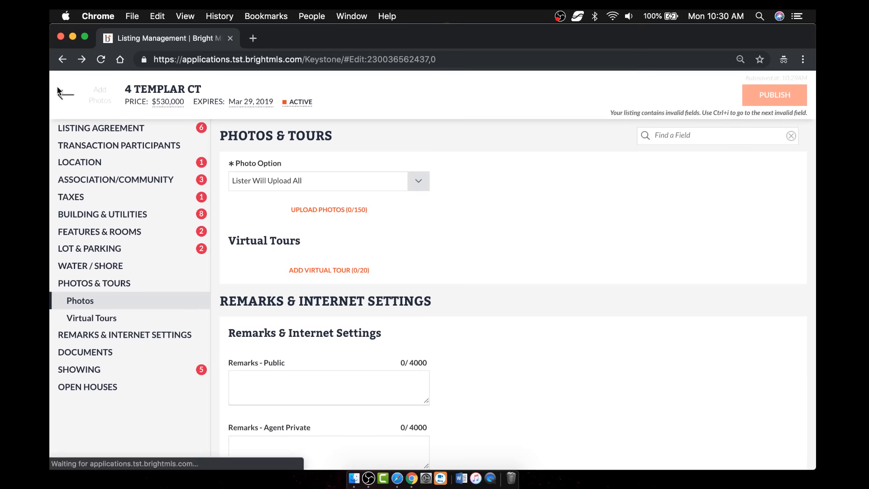
left_click(99, 95)
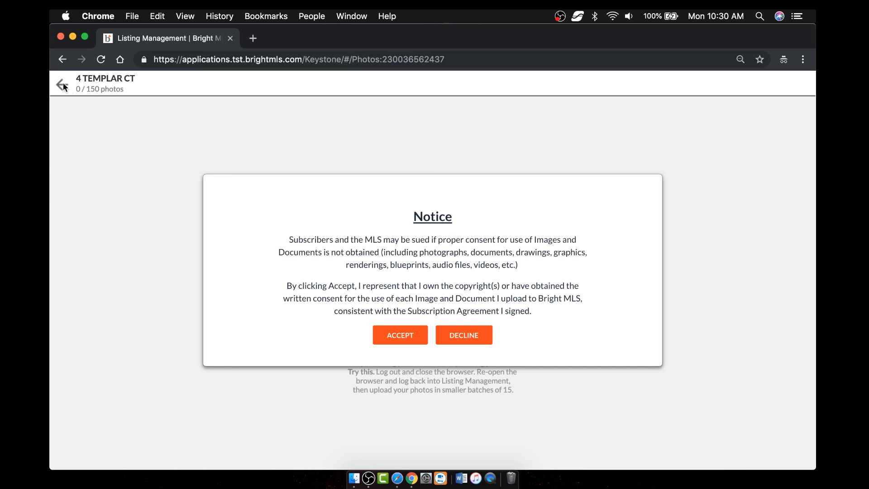
left_click(400, 336)
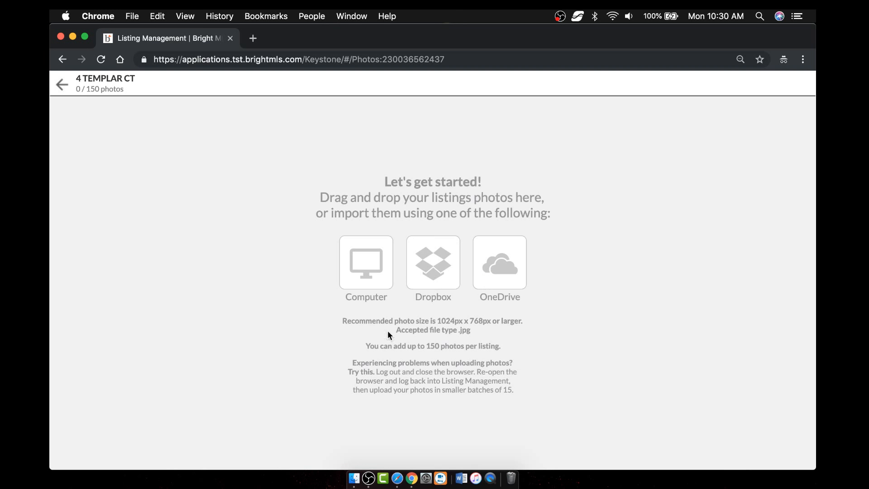
left_click(62, 86)
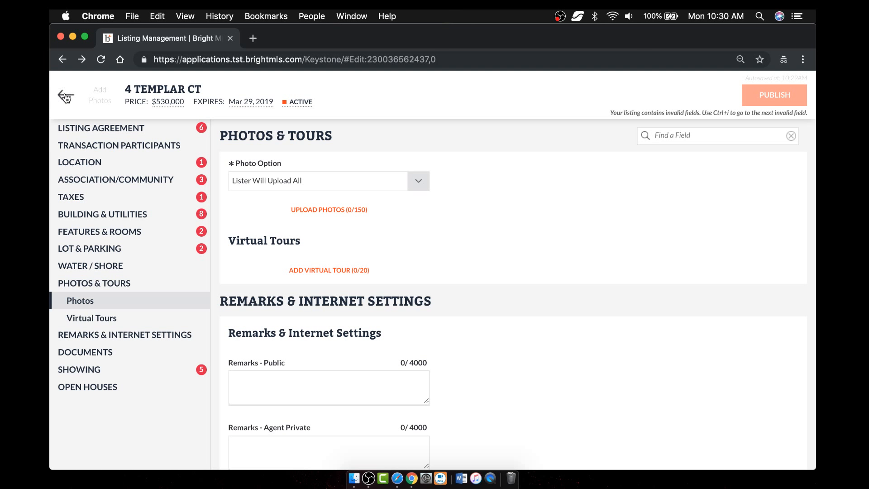
left_click(66, 96)
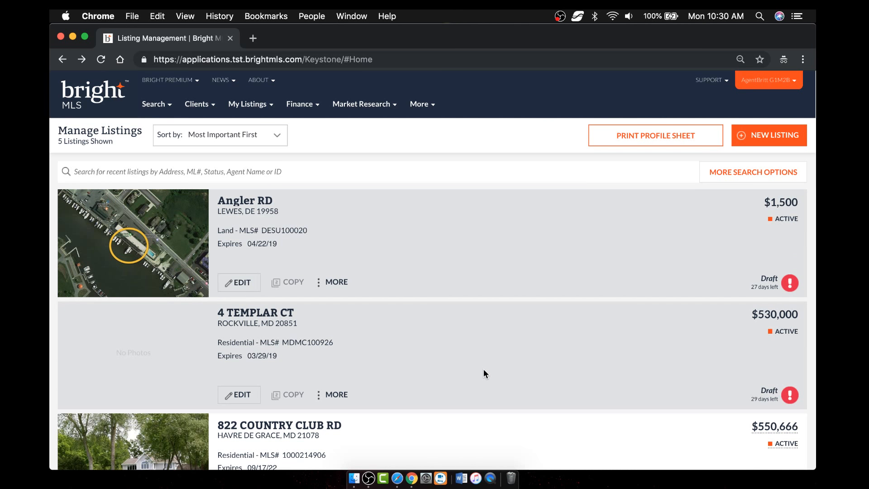
left_click(340, 397)
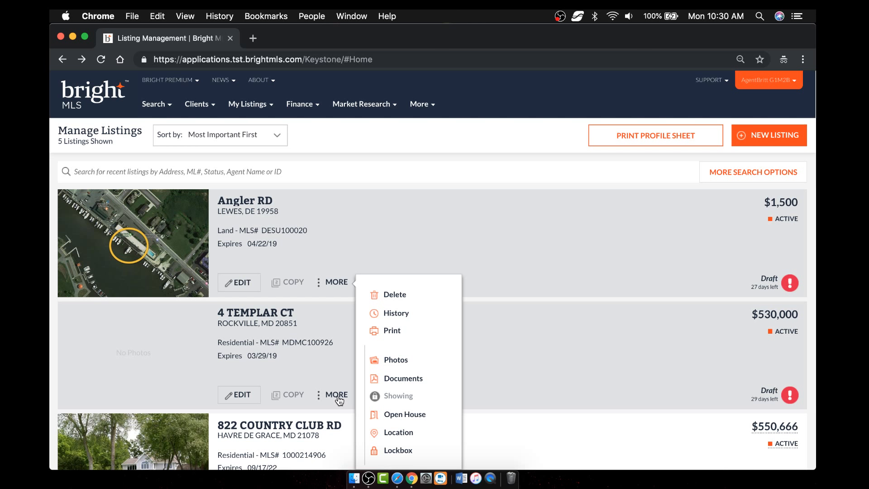
left_click(400, 361)
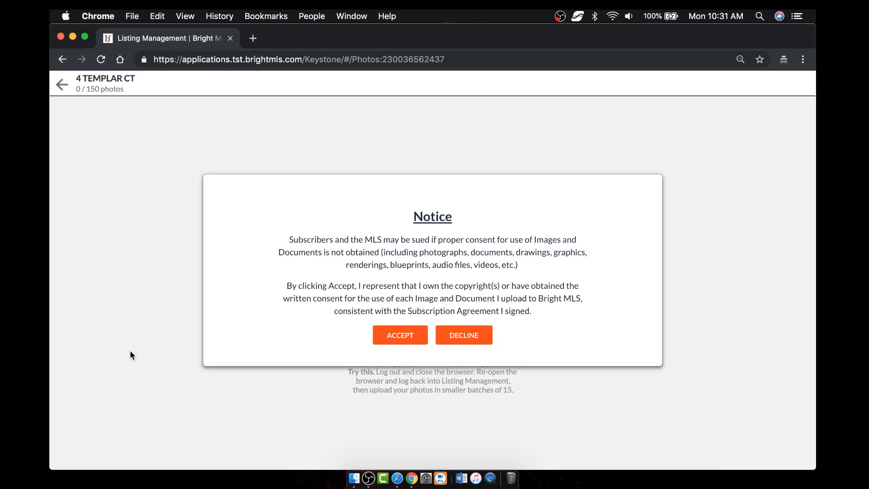
- Upload five photos, including iStock-104231268.jpg, and make the ranch house photo the main photo
left_click(403, 342)
left_click(354, 478)
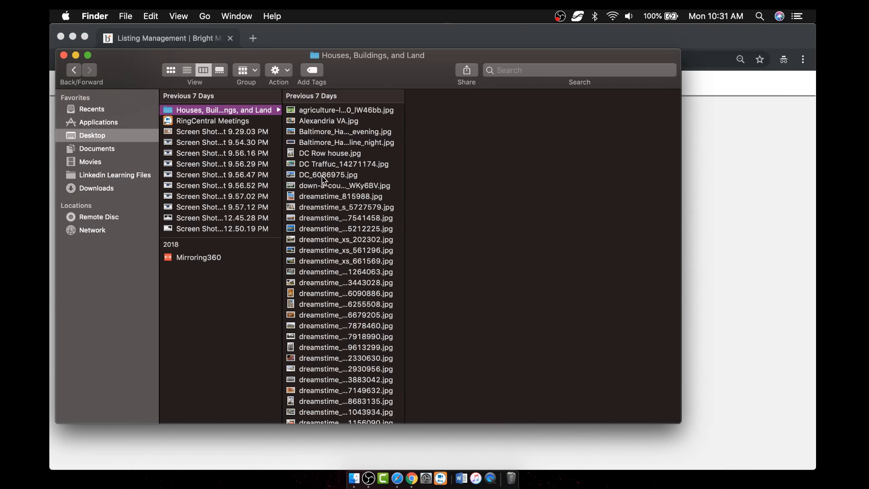
left_click(330, 250)
scroll(333, 249, "down", 5)
left_click(333, 244)
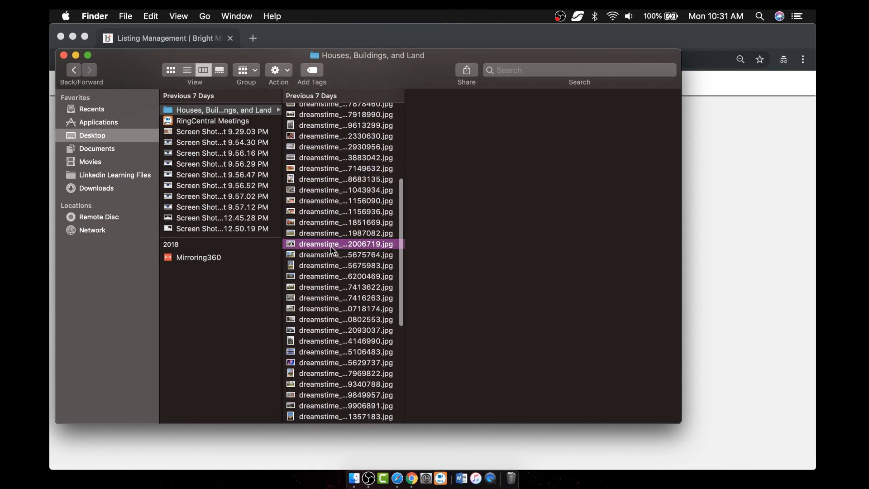
scroll(332, 248, "down", 5)
left_click(333, 249)
left_click(336, 293, "super")
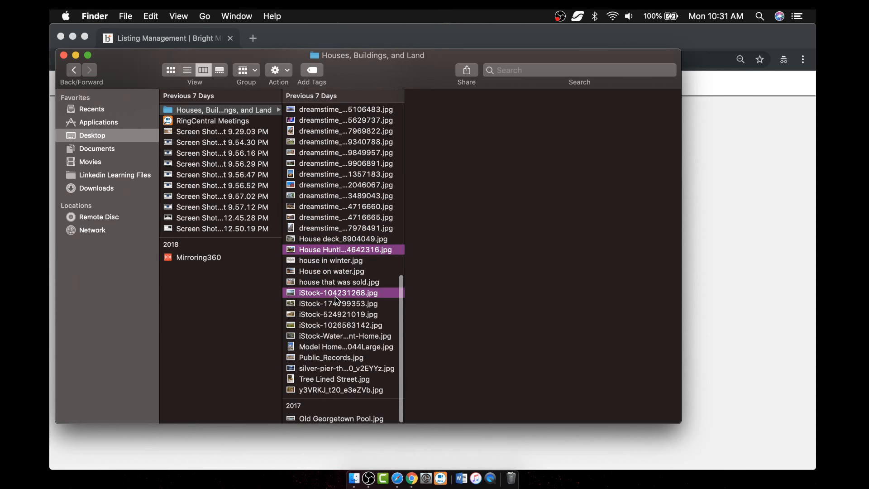
left_click_drag(335, 298, 770, 252)
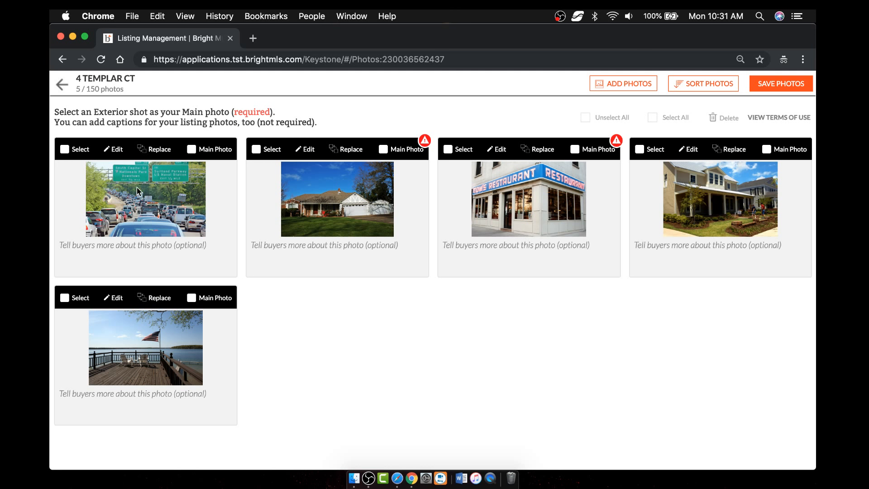
left_click(384, 151)
- On the traffic photo, try higher brightness, lower contrast and higher saturation
left_click(114, 149)
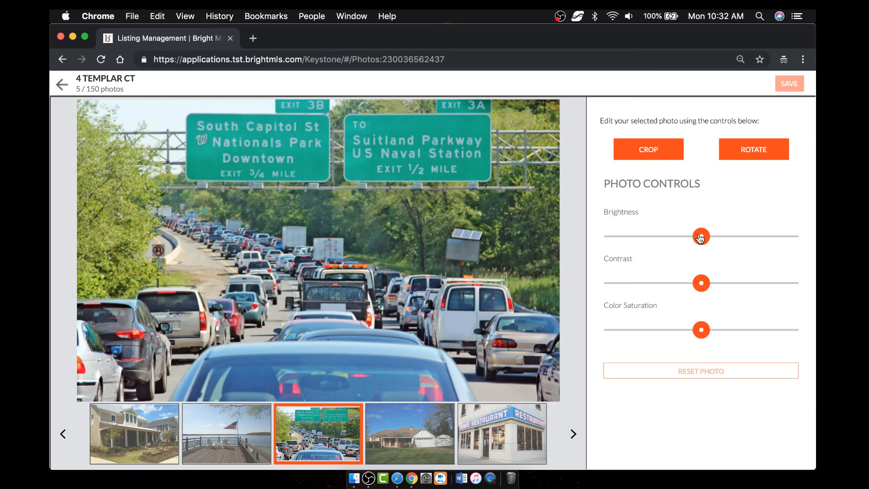
left_click_drag(700, 237, 712, 238)
left_click_drag(701, 284, 684, 285)
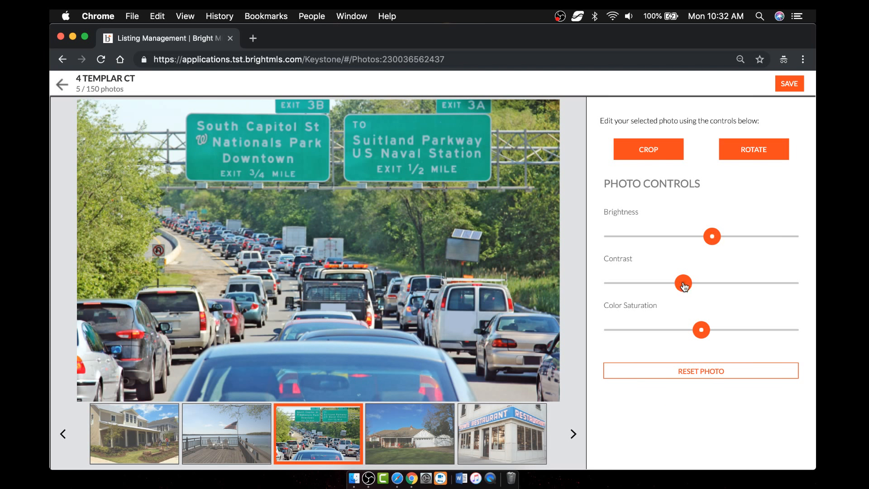
left_click_drag(703, 331, 715, 335)
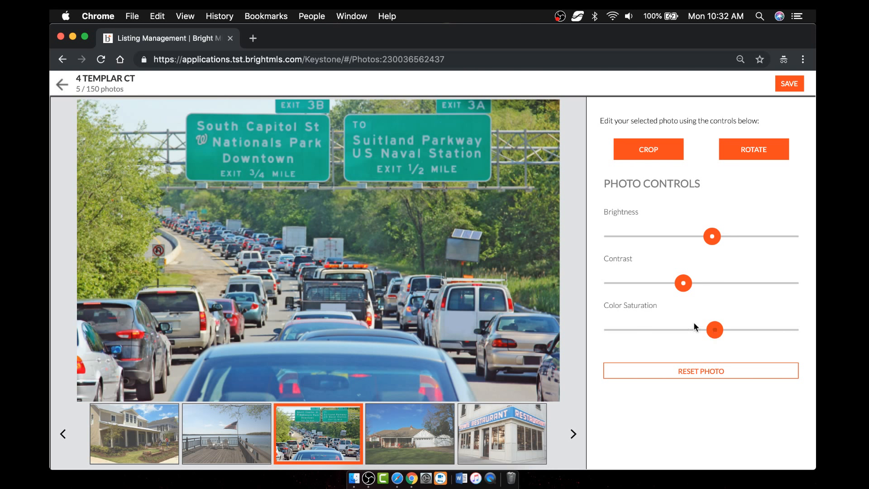
- Discard the traffic photo adjustments and browse on to the two-storey porch house photo
left_click(410, 435)
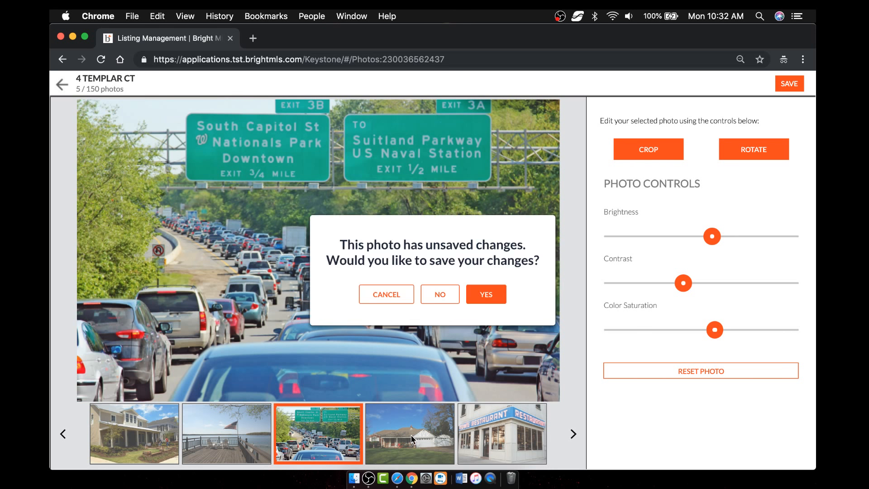
left_click(440, 295)
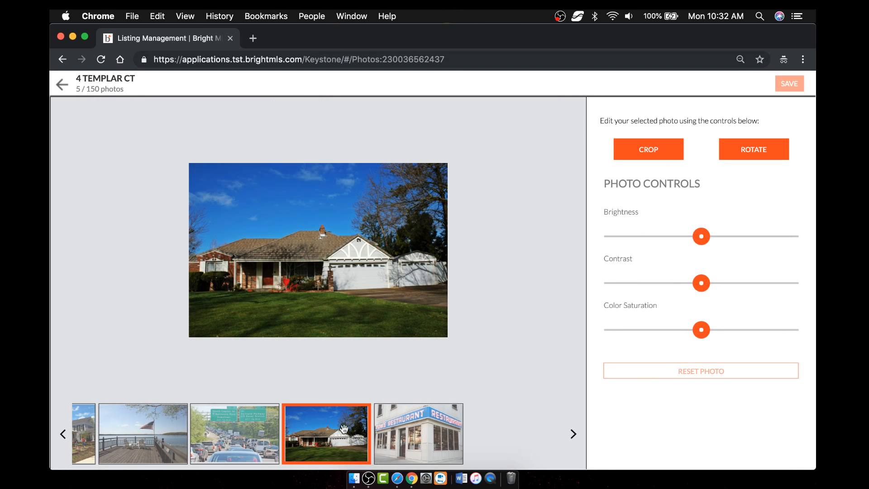
left_click(401, 422)
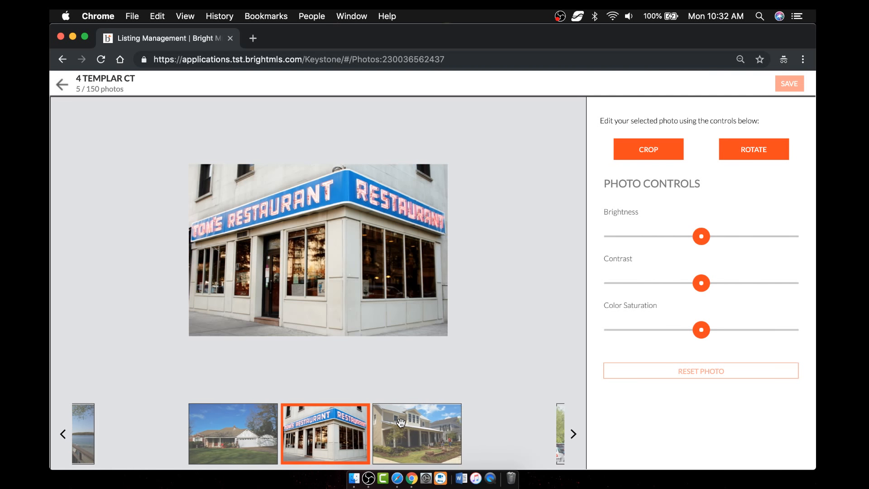
left_click(401, 422)
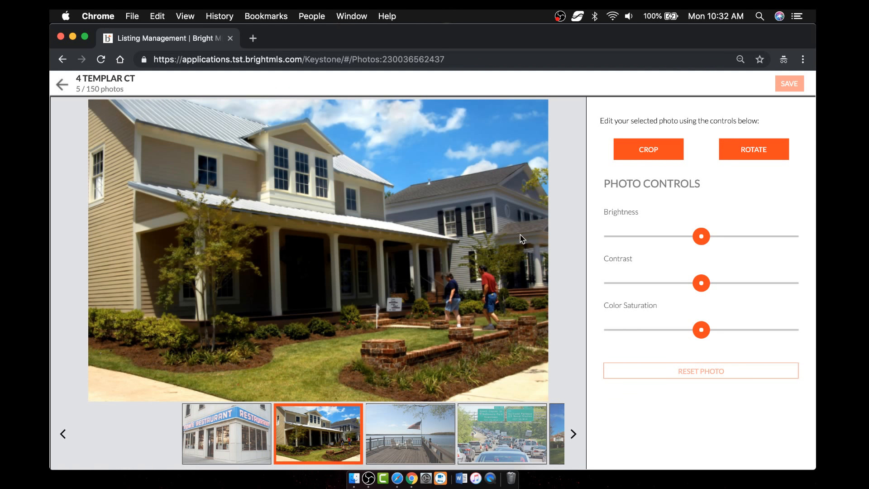
- Crop the porch house photo tighter around the house, then save the crop when moving to the lakeside deck photo
left_click(647, 149)
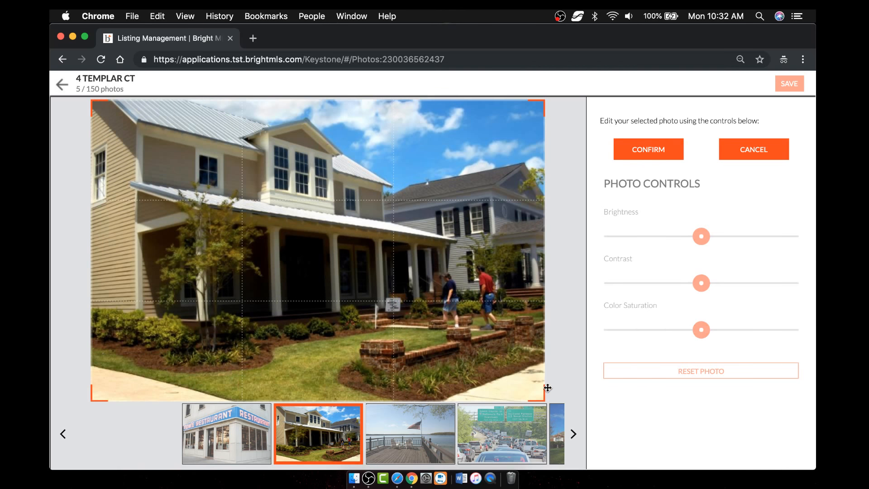
left_click_drag(544, 401, 443, 331)
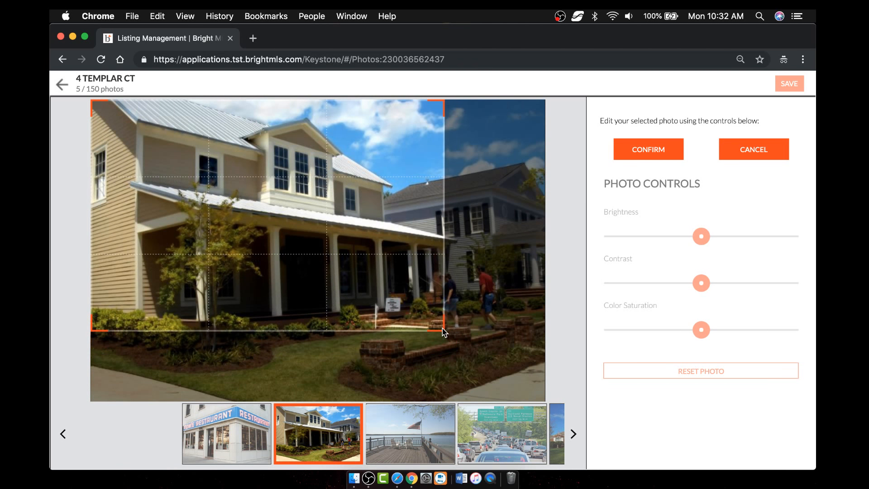
left_click_drag(91, 100, 129, 116)
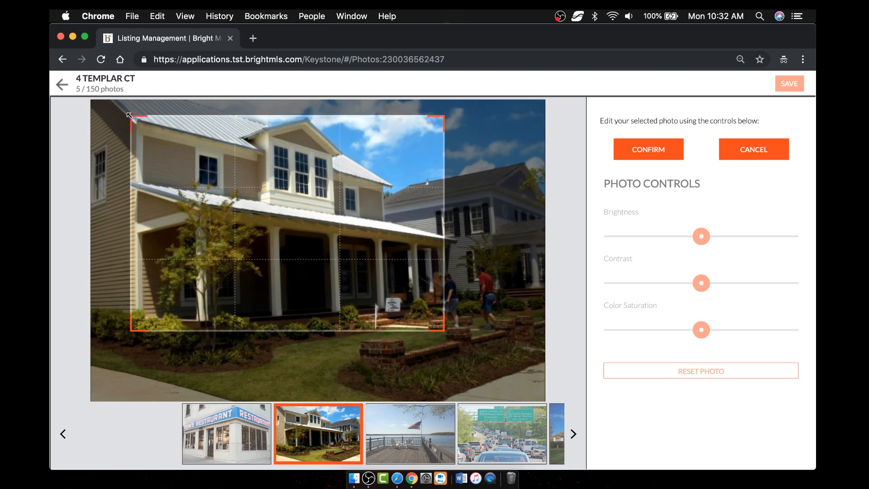
left_click(653, 152)
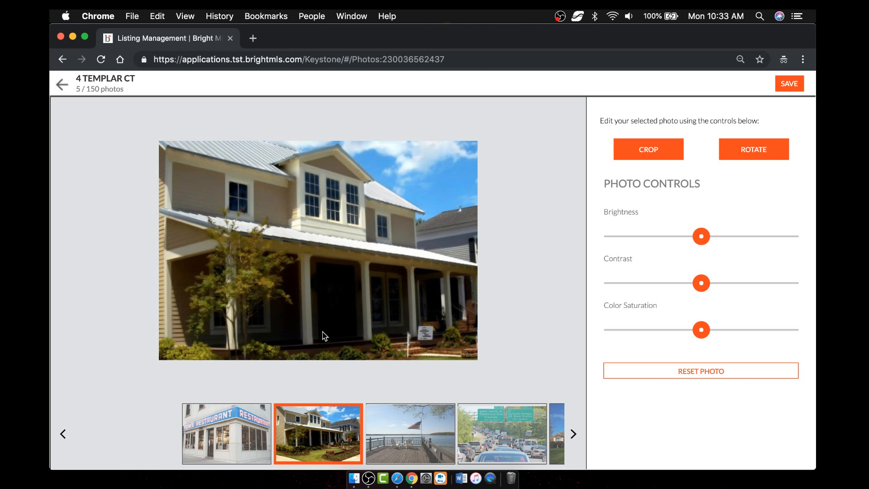
left_click(412, 445)
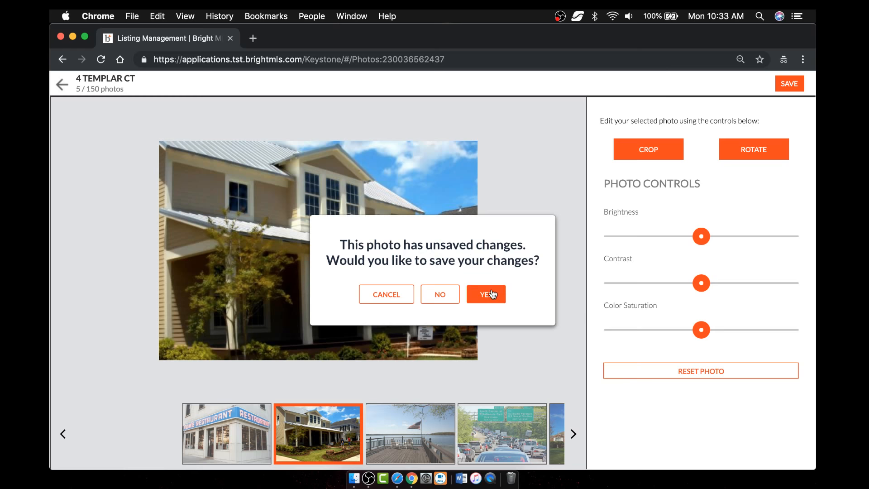
left_click(492, 294)
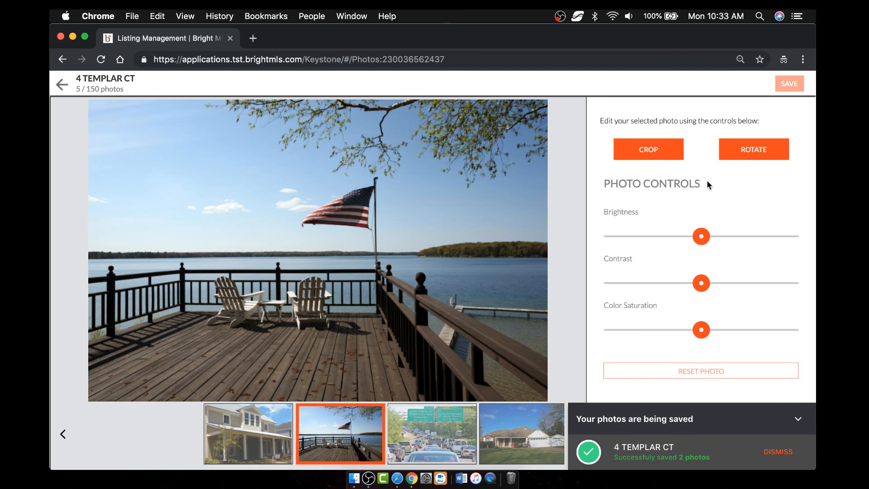
- Brighten the lakeside deck photo, adjust its contrast, raise saturation, and save it
left_click_drag(701, 235, 732, 236)
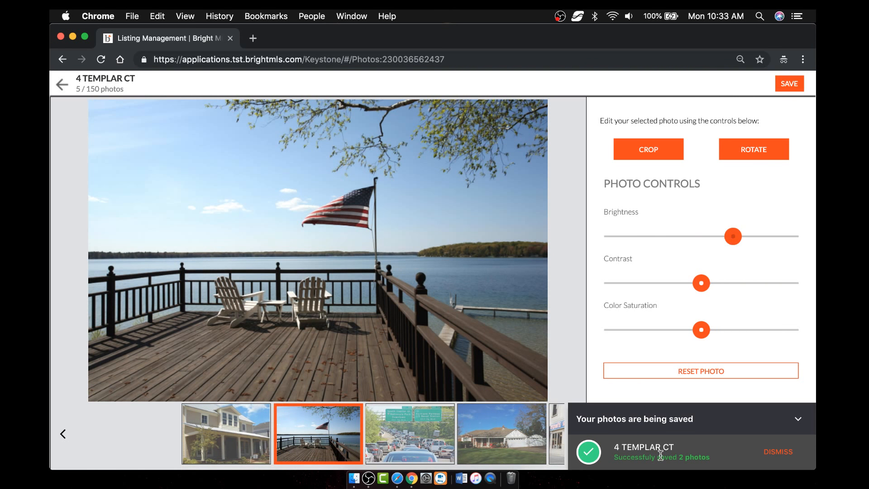
left_click(777, 452)
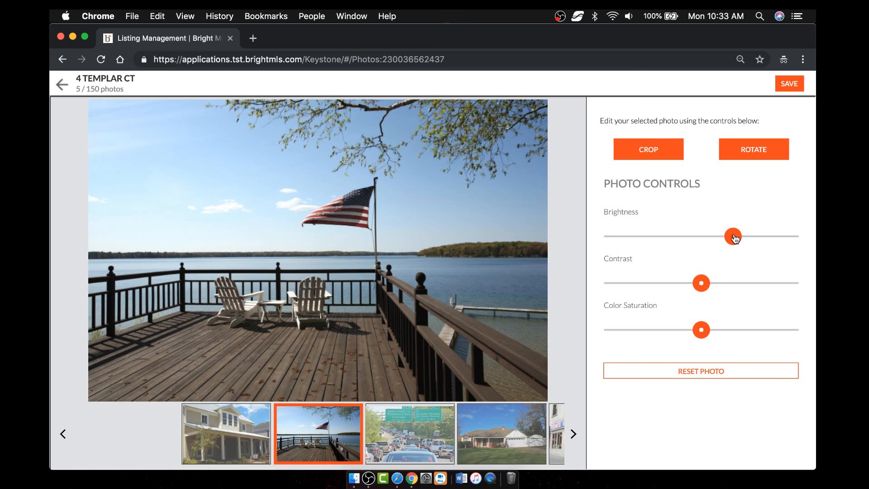
left_click_drag(732, 235, 740, 236)
mouse_move(706, 285)
left_mouse_down()
mouse_move(720, 284)
mouse_move(664, 285)
mouse_move(694, 284)
left_mouse_up()
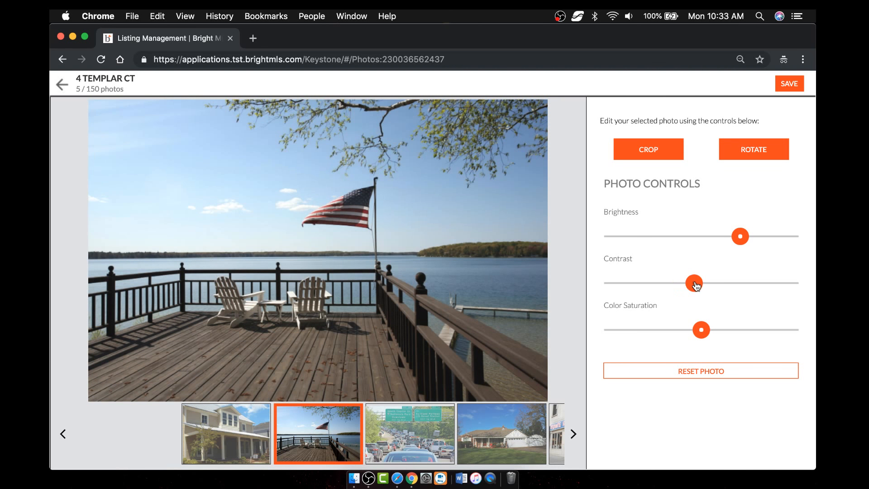
left_click_drag(700, 329, 747, 336)
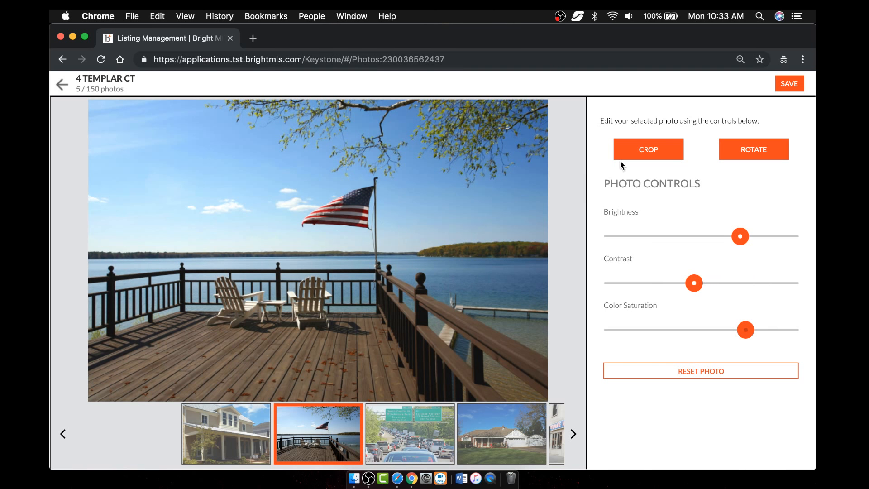
left_click(791, 86)
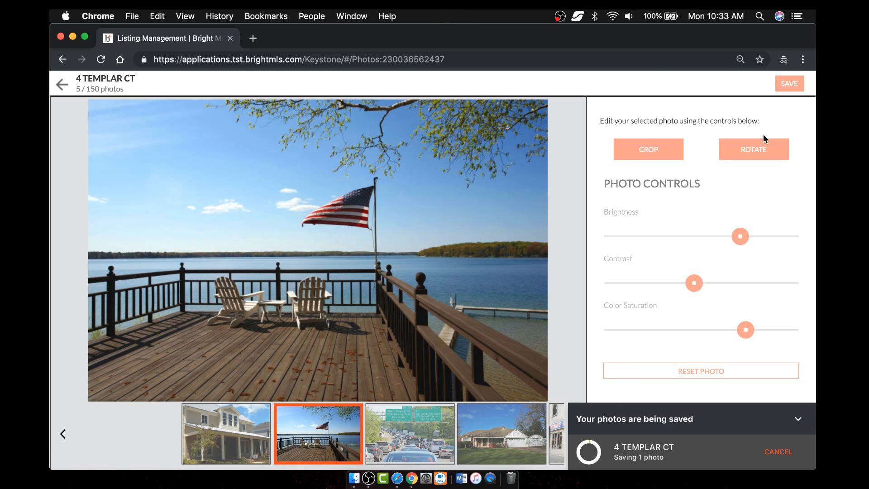
left_click(801, 421)
- Return to the photo grid, finally leaving the editor without saving further changes
left_click(62, 85)
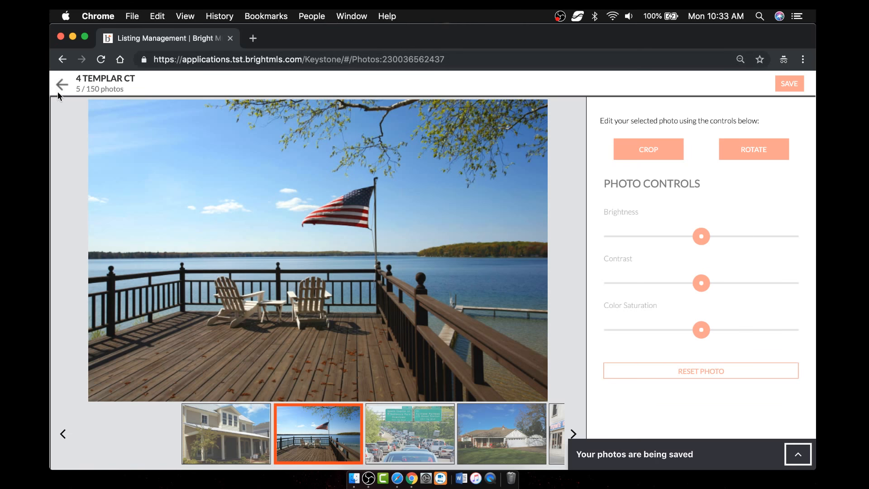
left_click(486, 295)
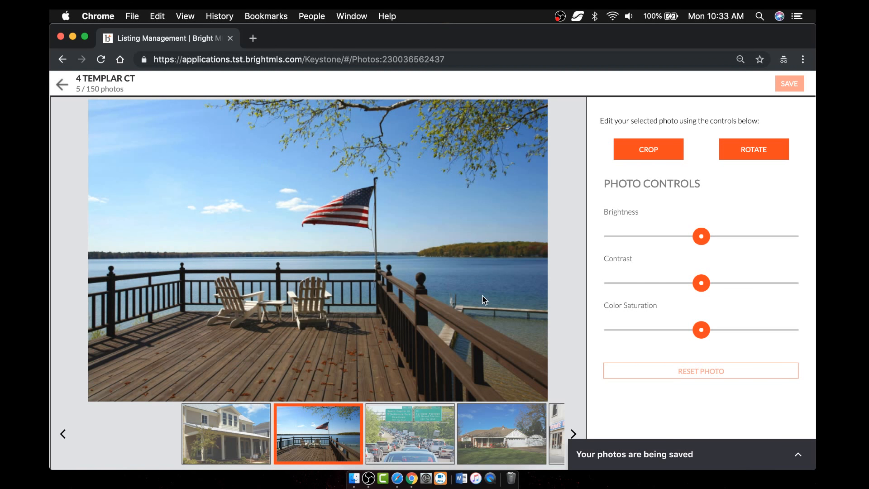
left_click(61, 85)
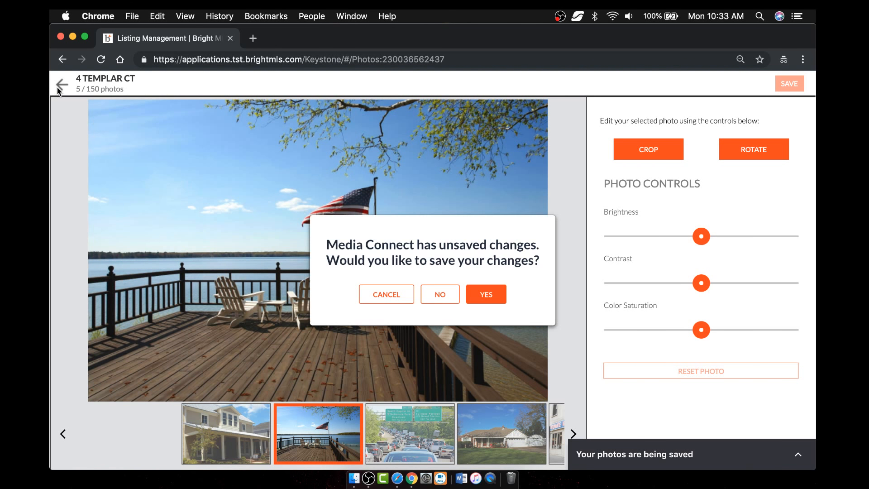
left_click(490, 295)
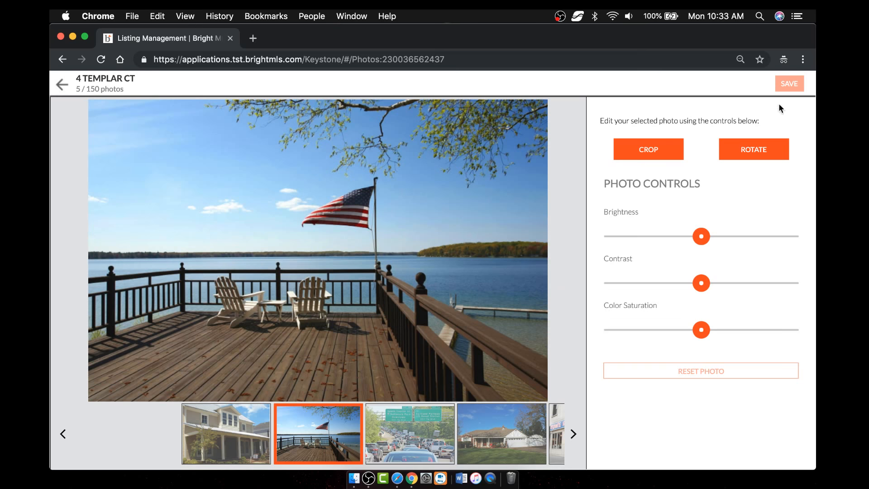
left_click(60, 86)
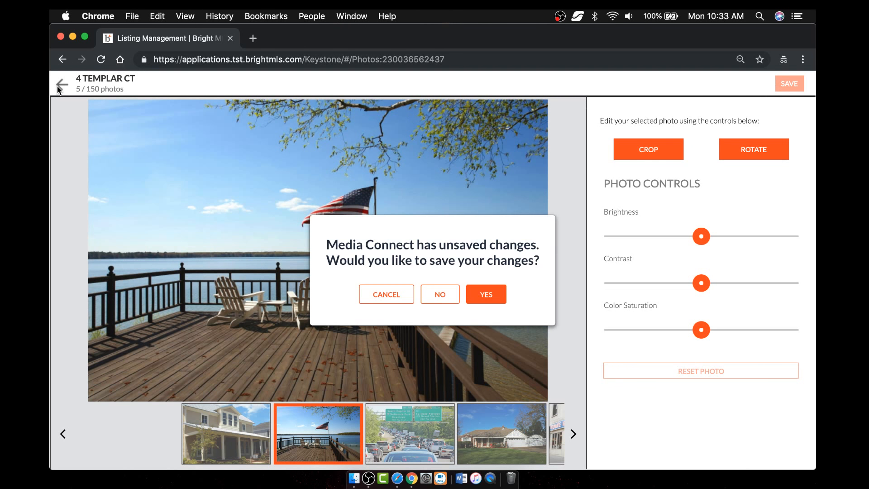
left_click(438, 294)
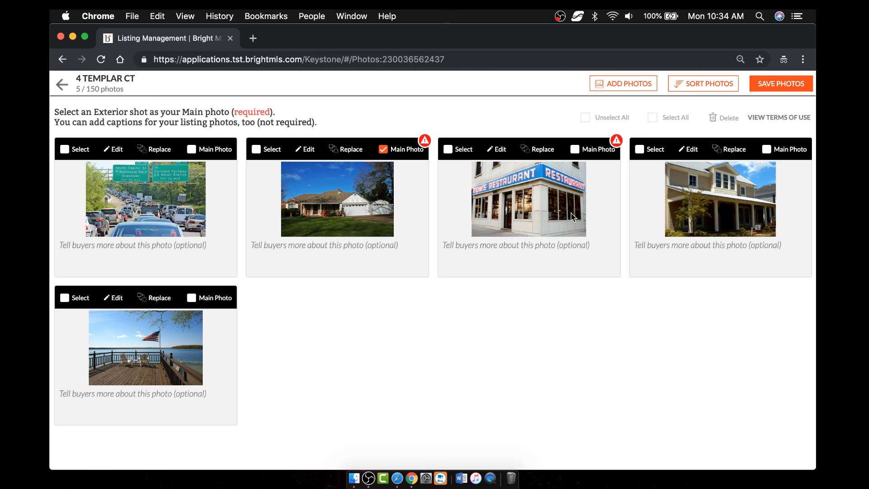
left_click(771, 83)
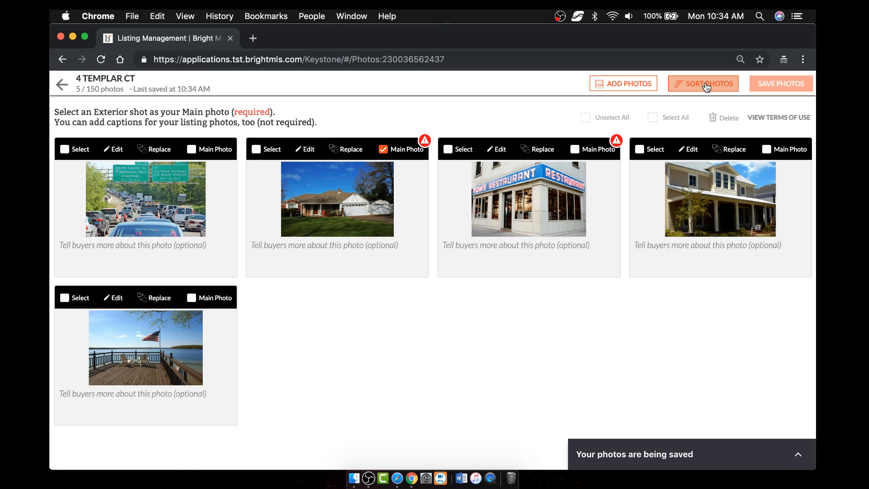
- Move the lakeside deck photo to the top, save the new order, and return to the listing editor
left_click(706, 84)
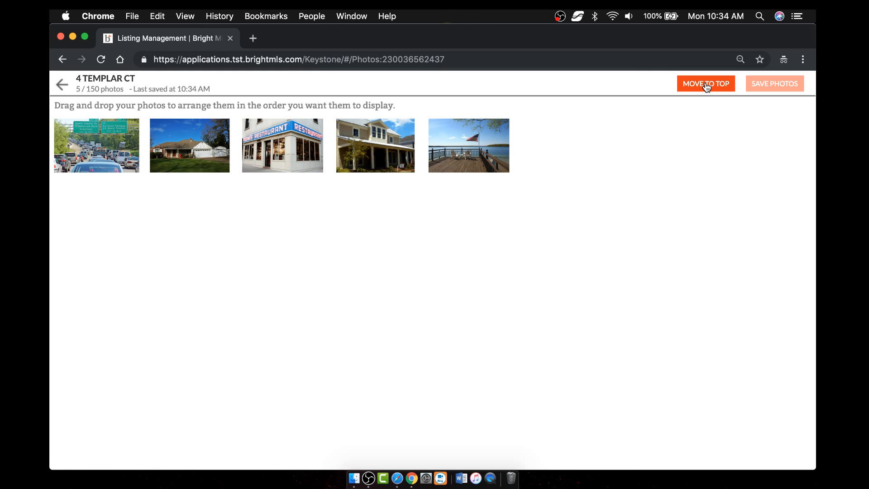
left_click_drag(190, 145, 96, 145)
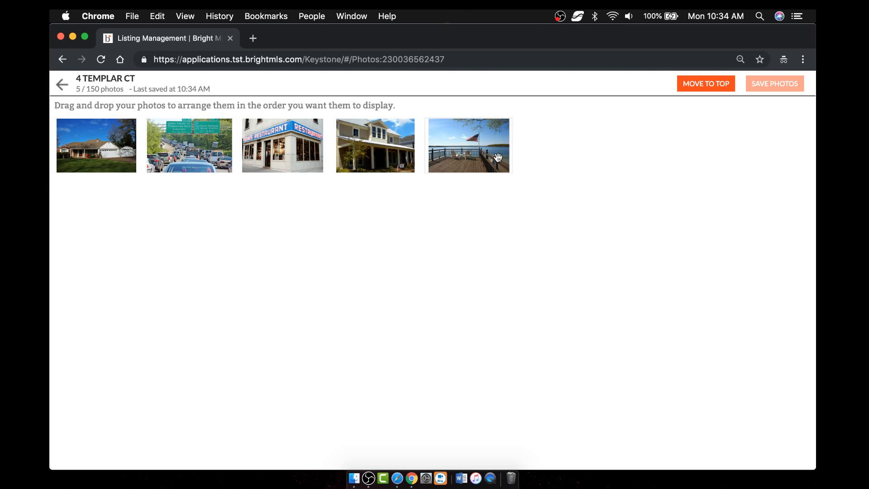
left_click_drag(493, 158, 472, 147)
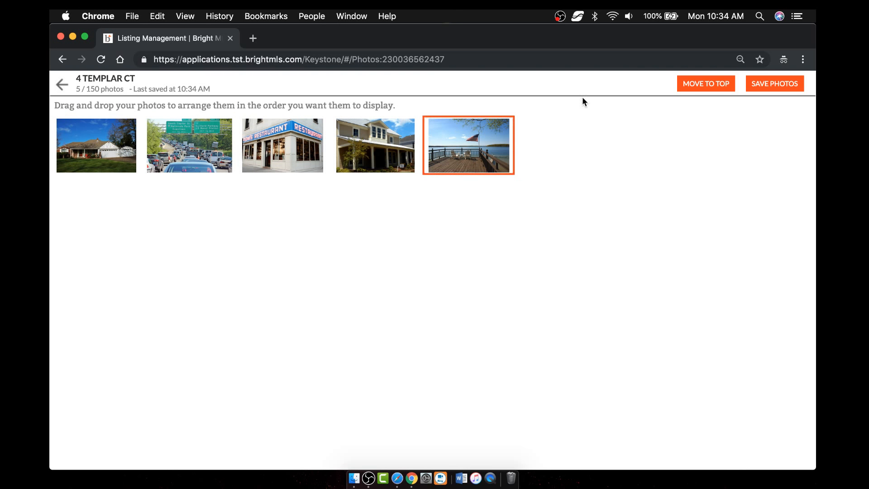
left_click(707, 86)
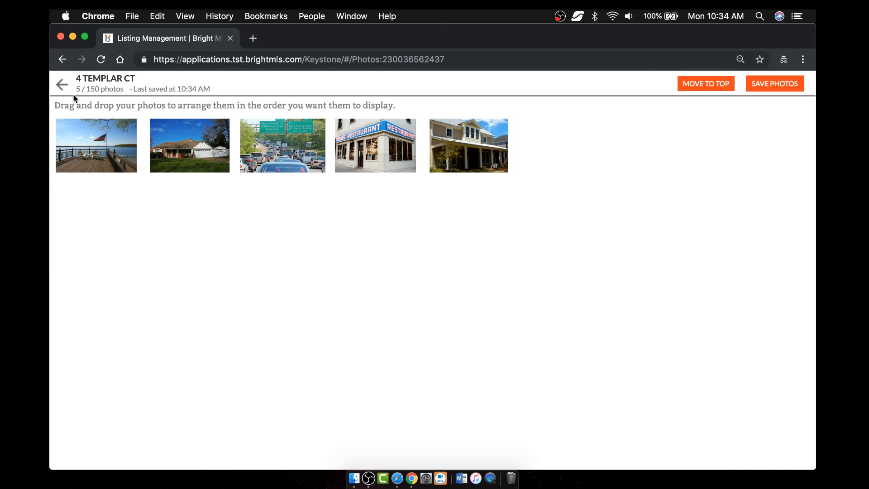
left_click(774, 83)
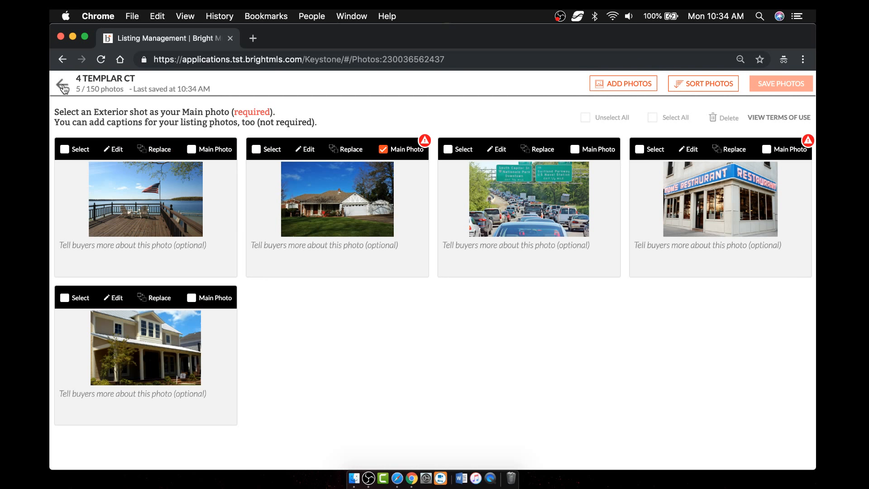
left_click(62, 85)
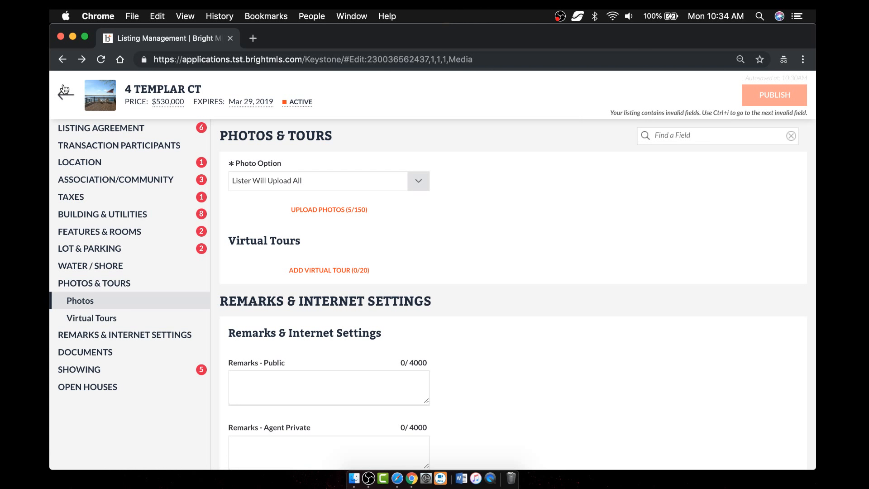
- Add Other and Seller's Property Disclosure (found by typing 'disc') to Documents Available
left_click(116, 352)
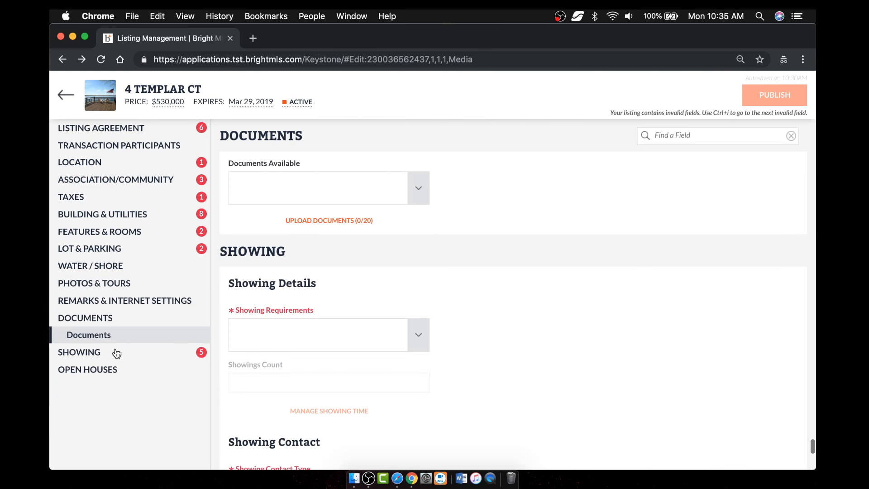
left_click(417, 187)
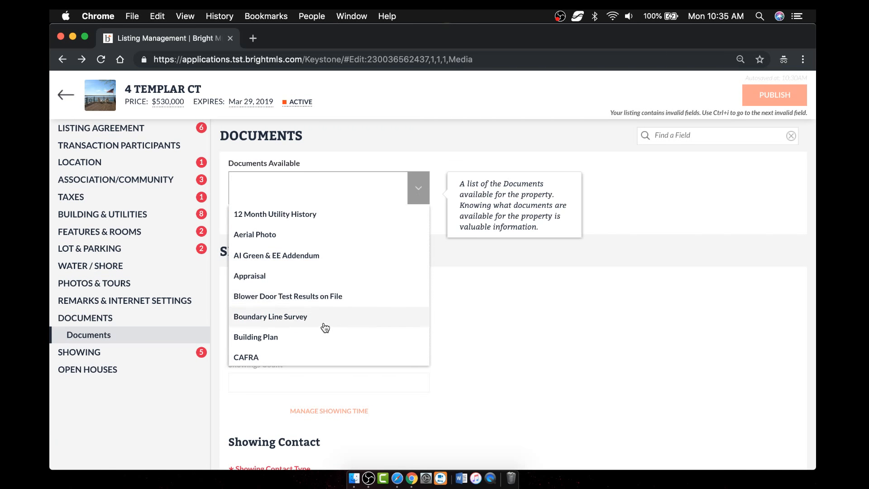
scroll(325, 327, "down", 4)
scroll(325, 327, "down", 5)
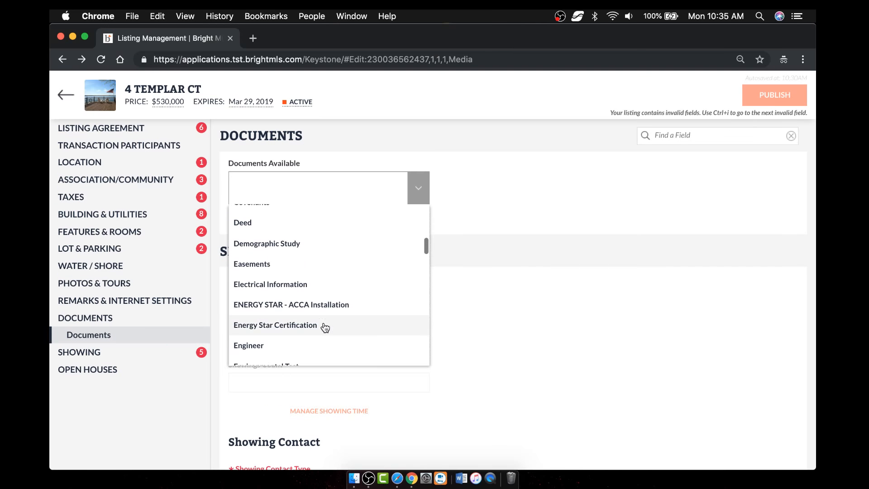
scroll(325, 326, "down", 5)
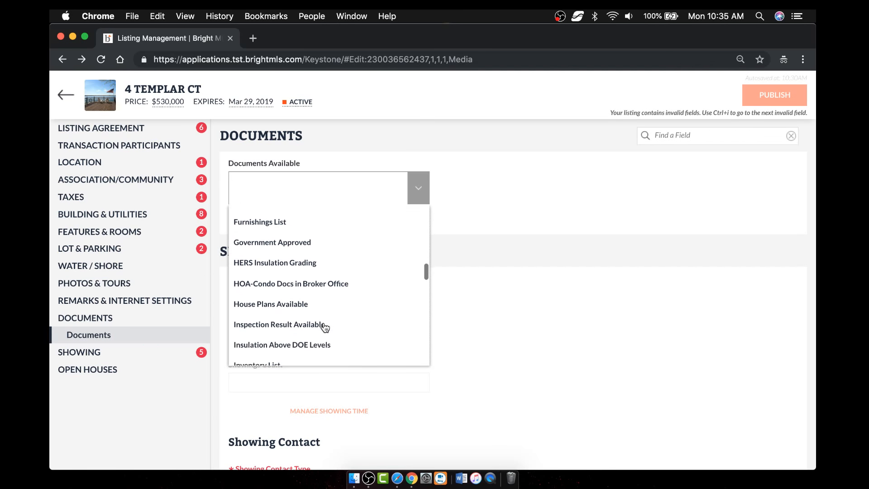
scroll(325, 326, "down", 5)
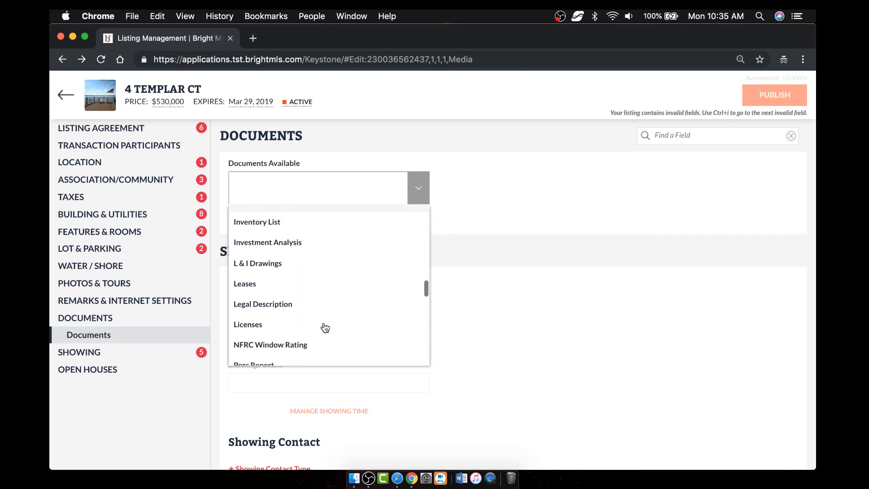
scroll(324, 326, "down", 5)
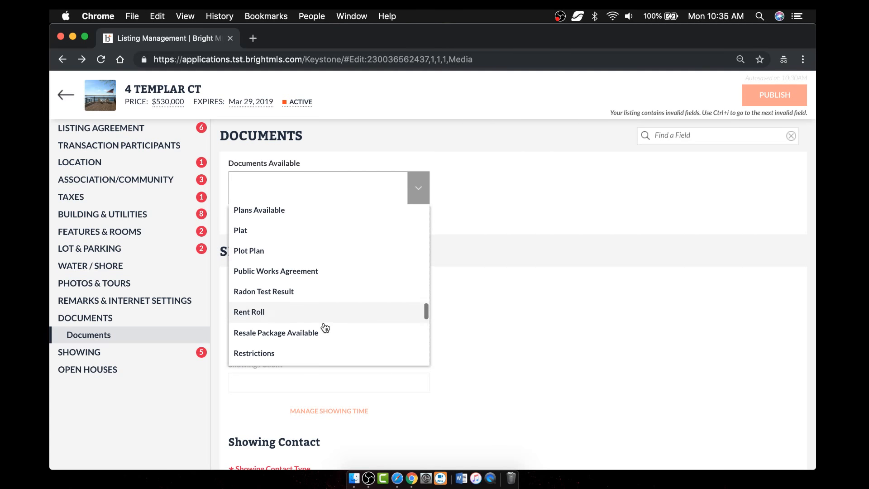
scroll(325, 326, "down", 5)
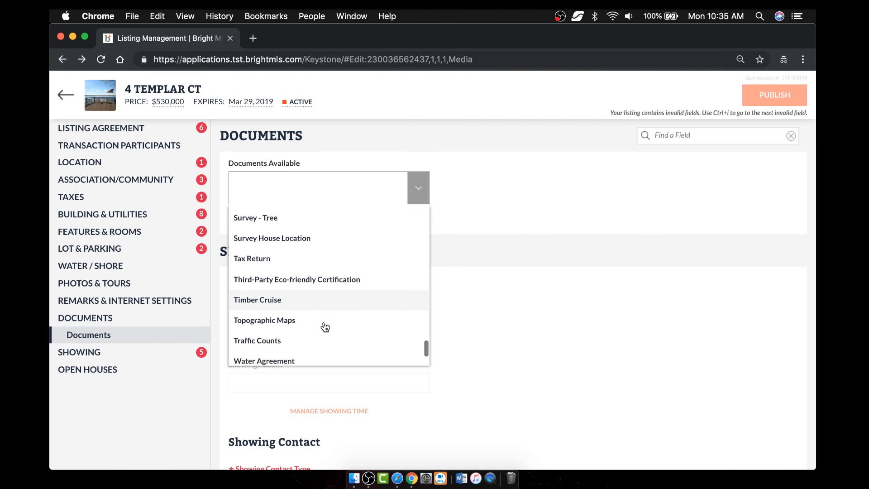
left_click(335, 357)
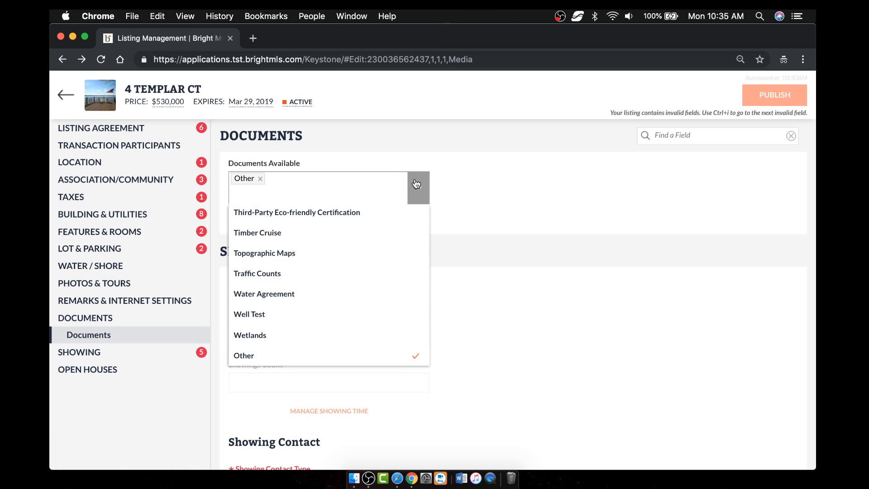
type("disc")
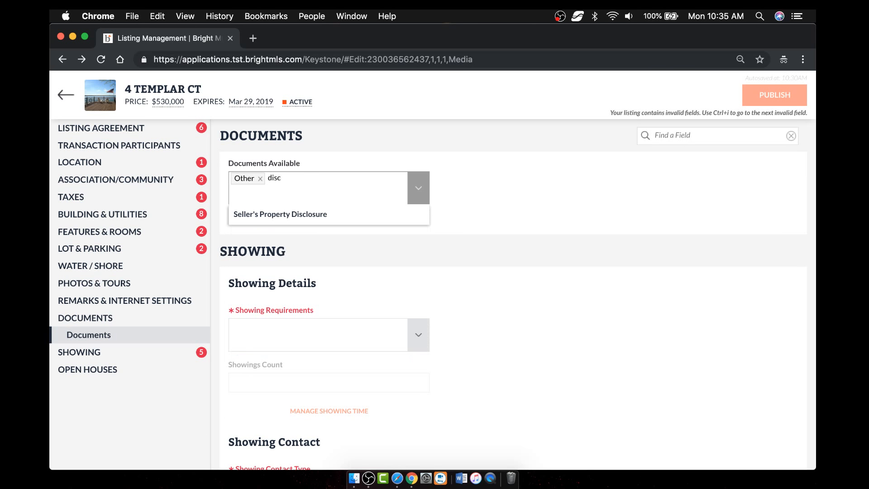
left_click(331, 218)
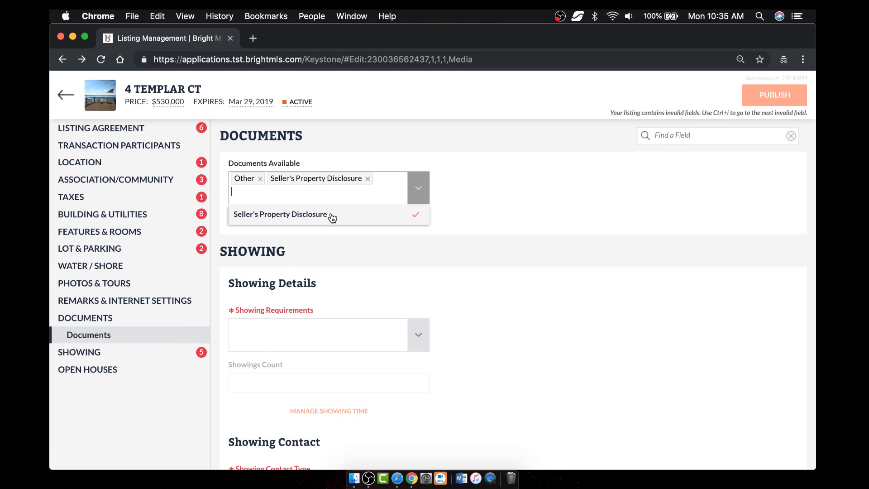
left_click(528, 196)
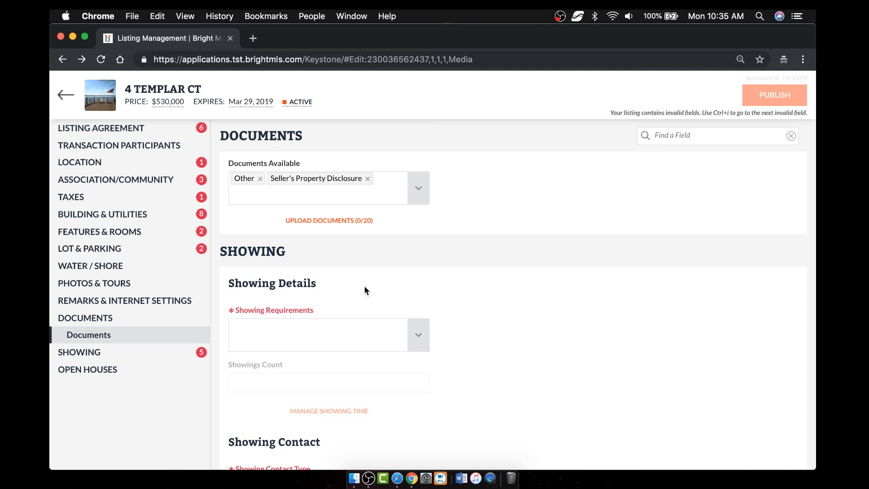
- Add an Agents Only document, accept the consent notice, and choose Dropbox as the source
left_click(324, 223)
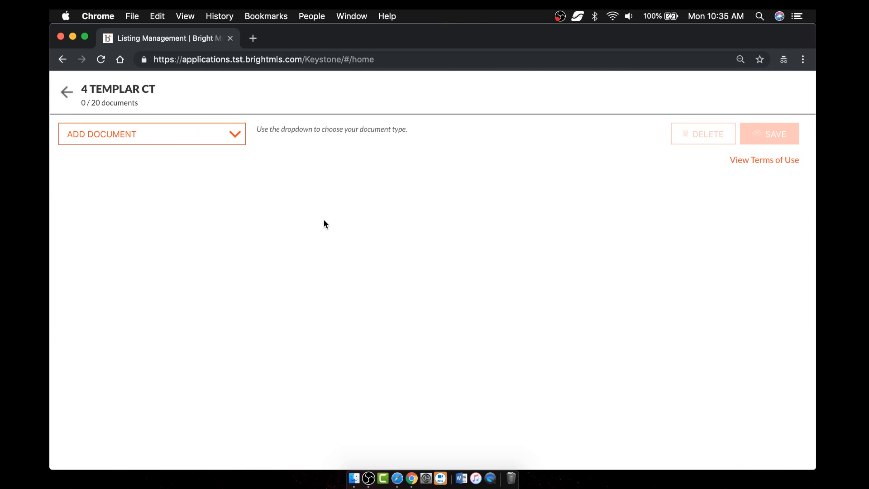
left_click(235, 135)
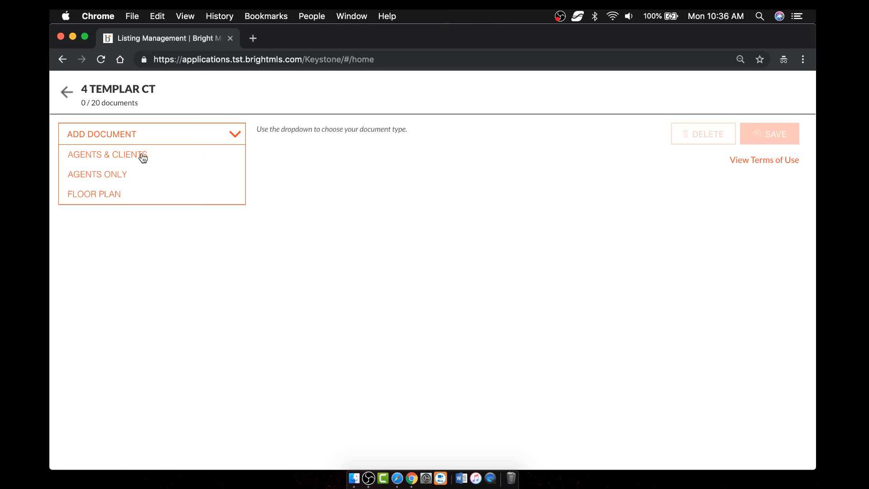
left_click(146, 180)
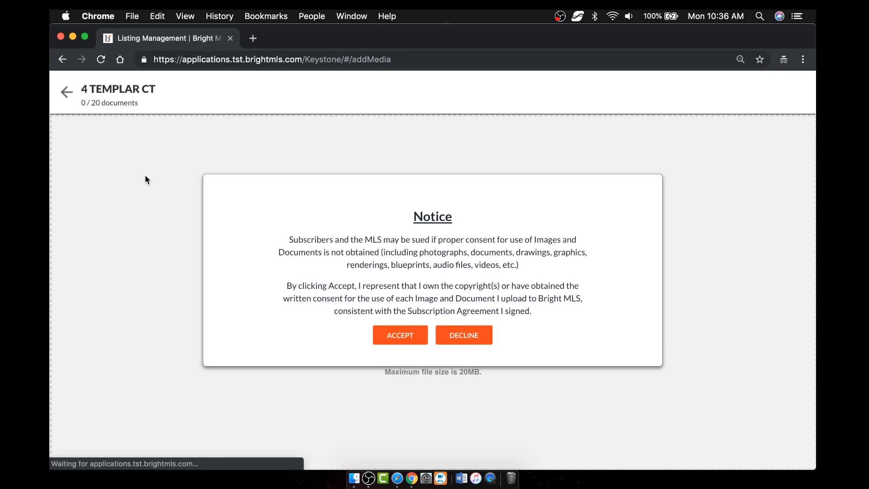
left_click(401, 334)
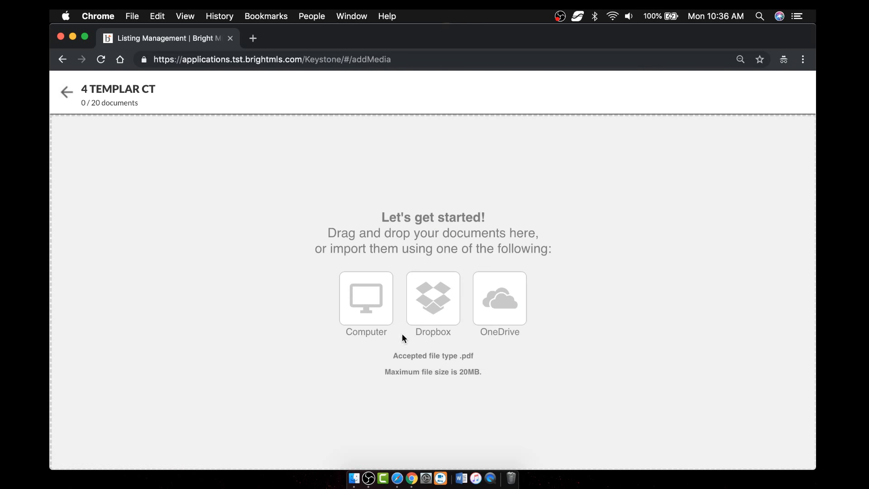
left_click(424, 302)
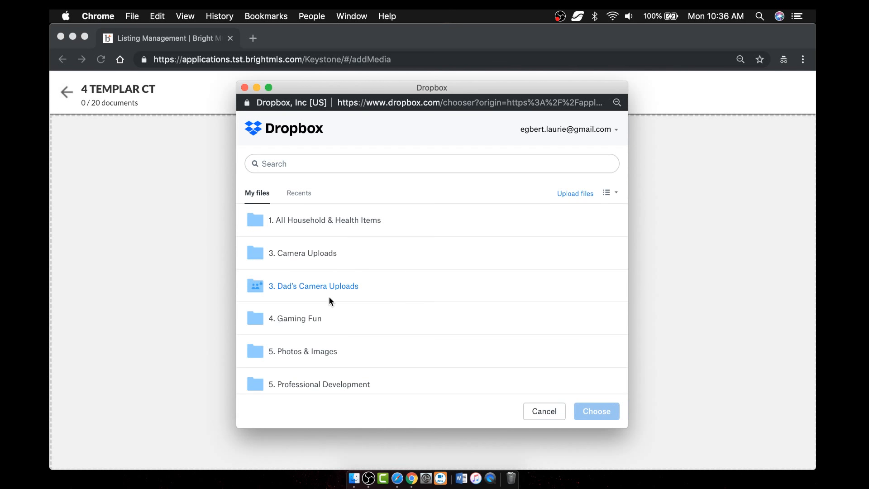
- Open the 1. Bright folder in the Dropbox chooser
scroll(338, 330, "down", 2)
scroll(337, 331, "down", 3)
scroll(337, 331, "up", 5)
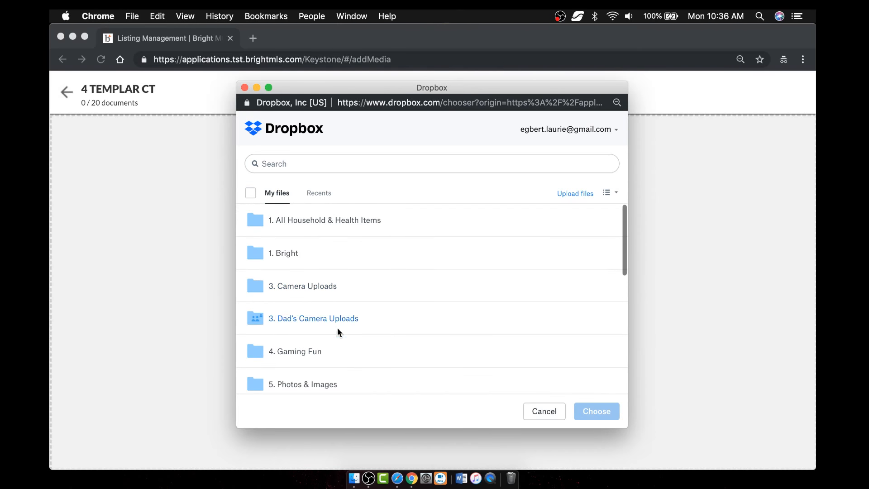
left_click(281, 249)
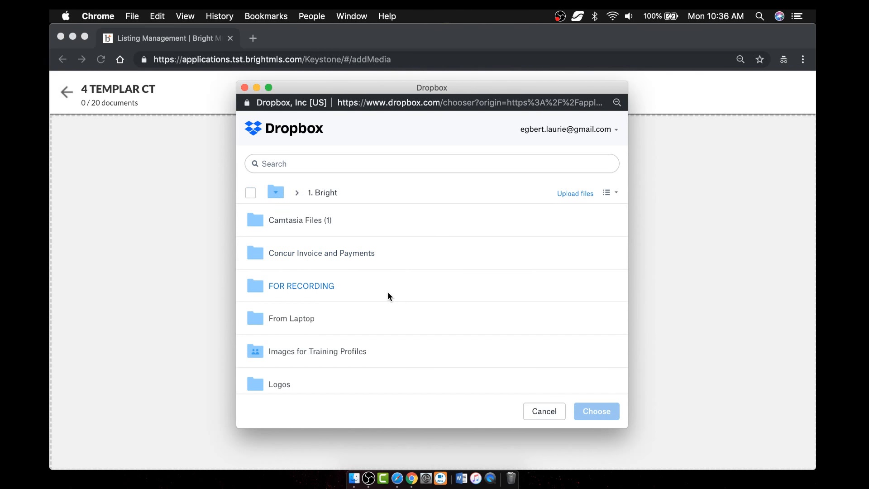
- Open the Video Scripts folder, then cancel the chooser without picking a file
scroll(368, 344, "down", 4)
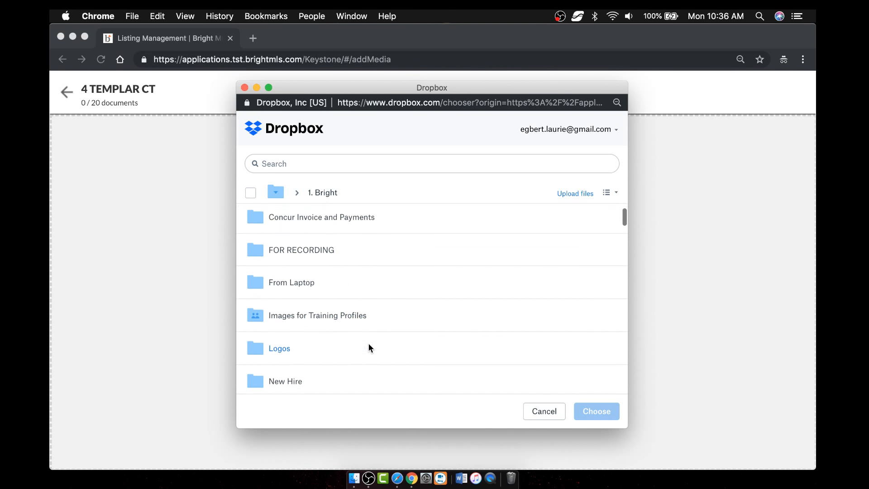
scroll(368, 346, "down", 7)
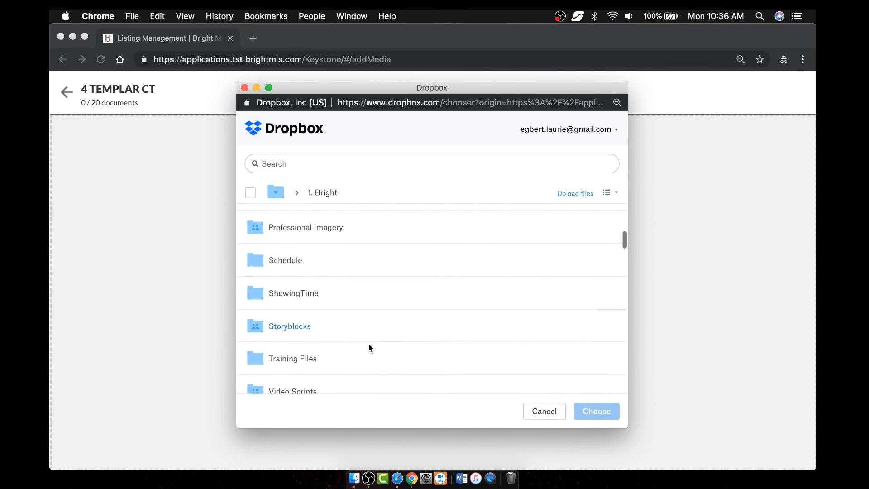
scroll(368, 343, "up", 2)
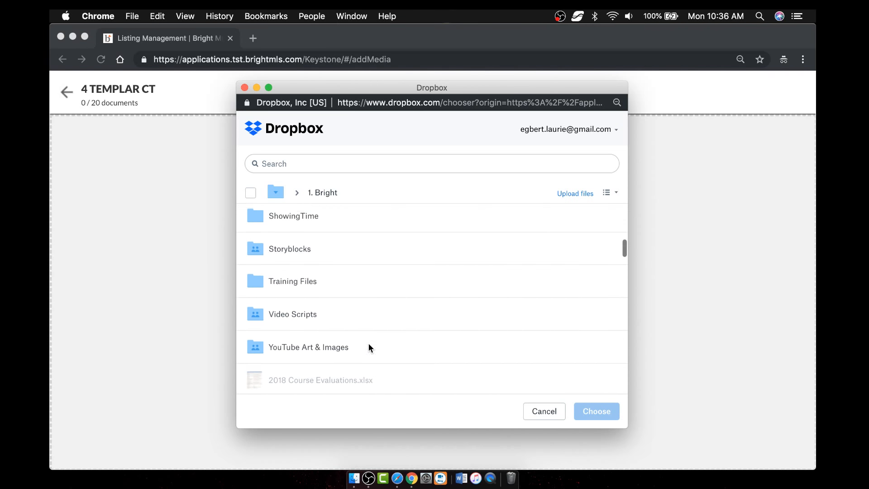
left_click(293, 313)
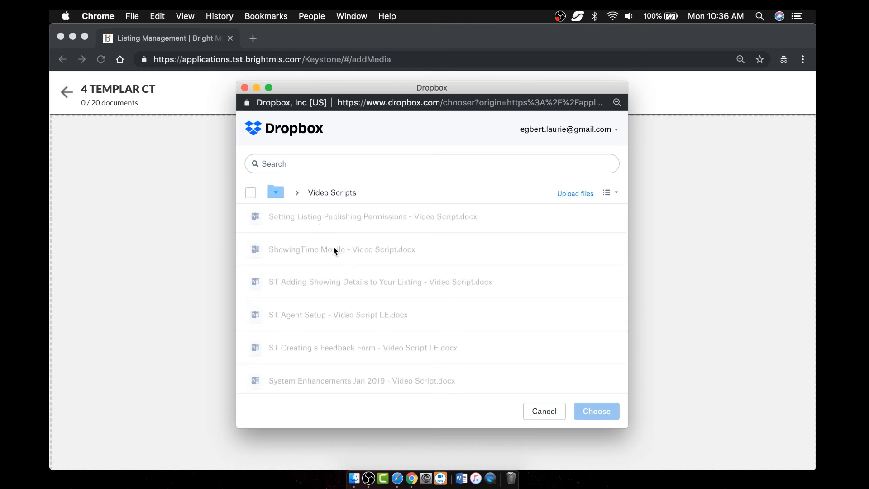
left_click(547, 411)
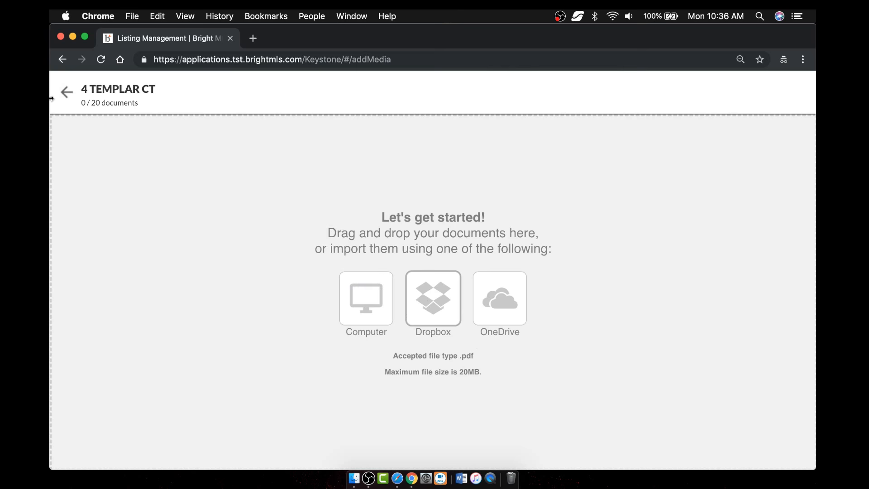
- Back on the document list, add a new document of a chosen type from the Computer
left_click(66, 93)
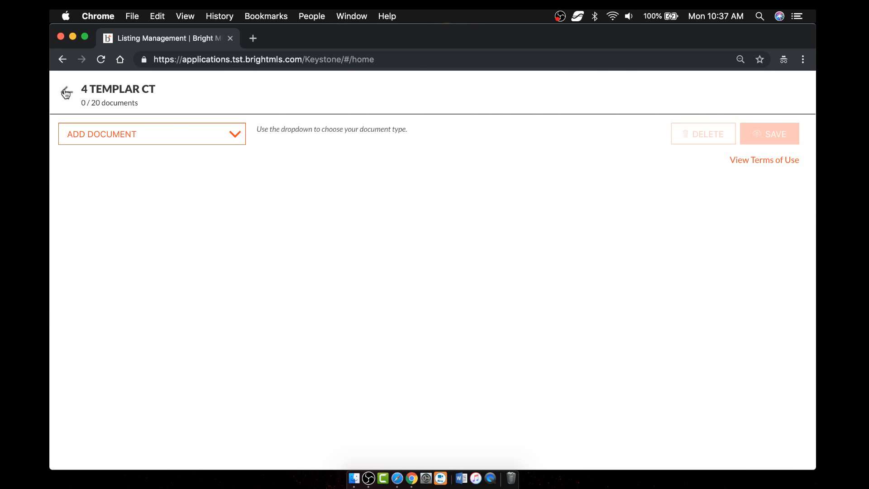
left_click(189, 133)
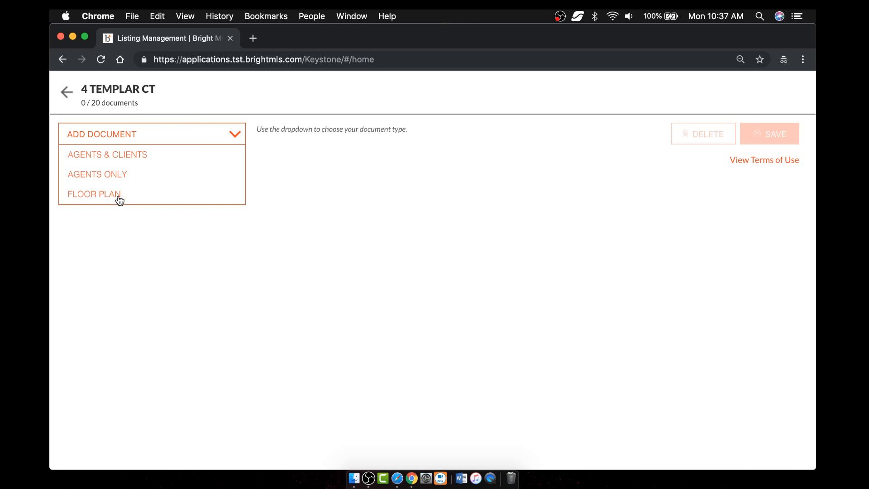
left_click(136, 175)
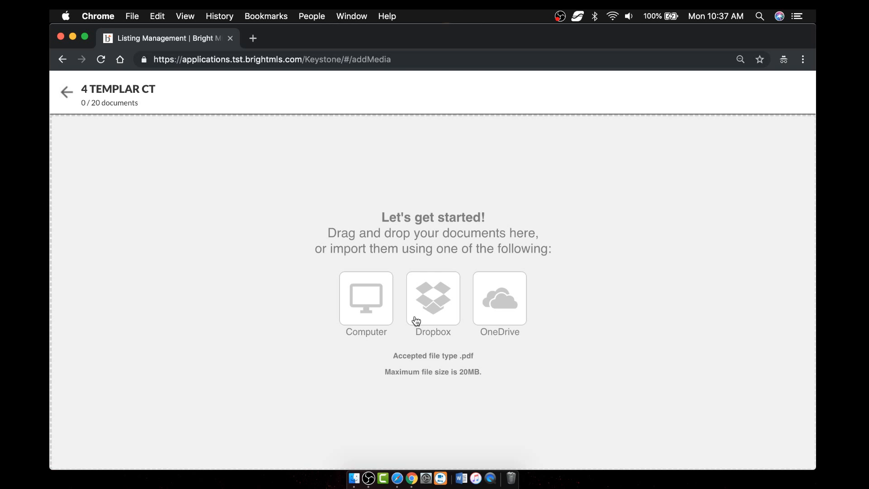
left_click(370, 307)
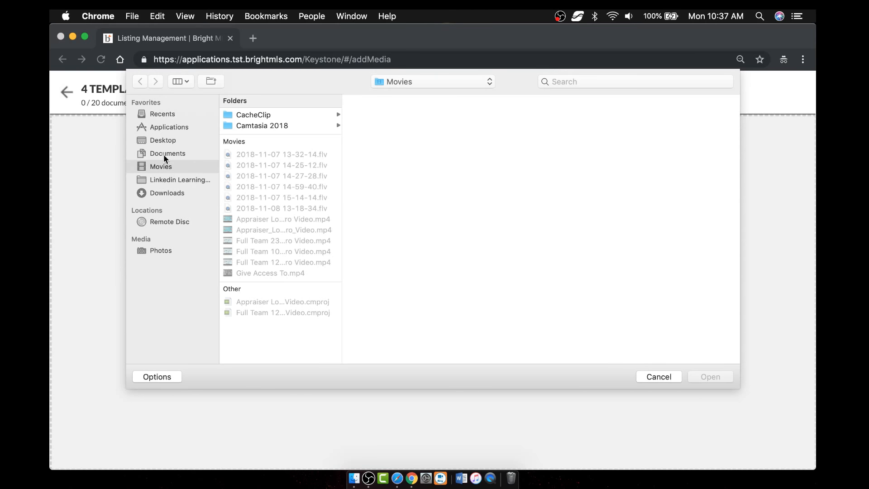
- Browse Documents and upload bachelor-of-science-in-business-education.pdf
left_click(162, 139)
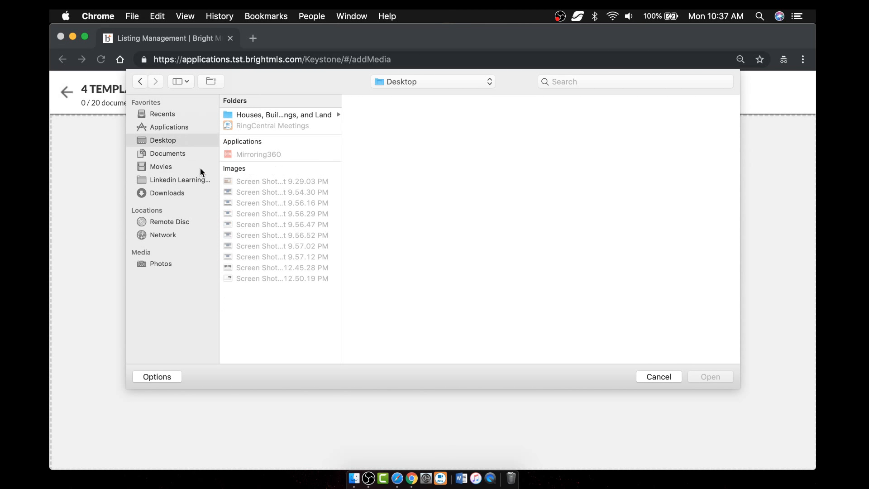
left_click(163, 154)
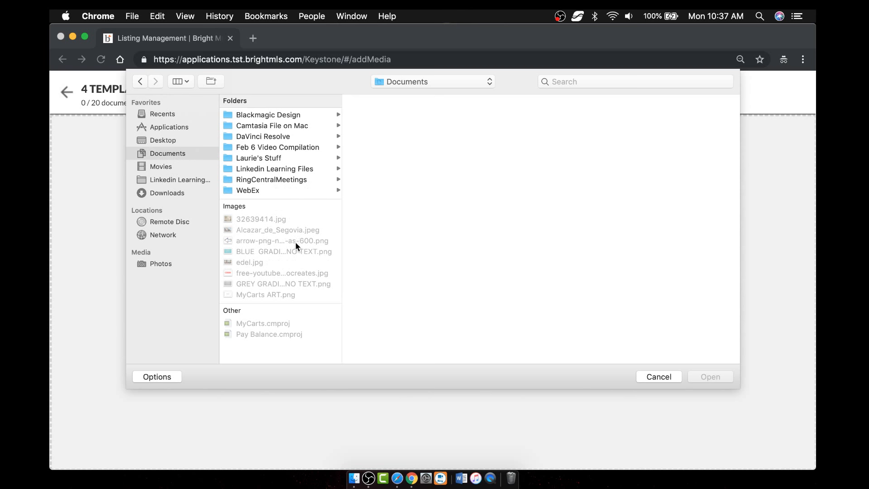
left_click(272, 158)
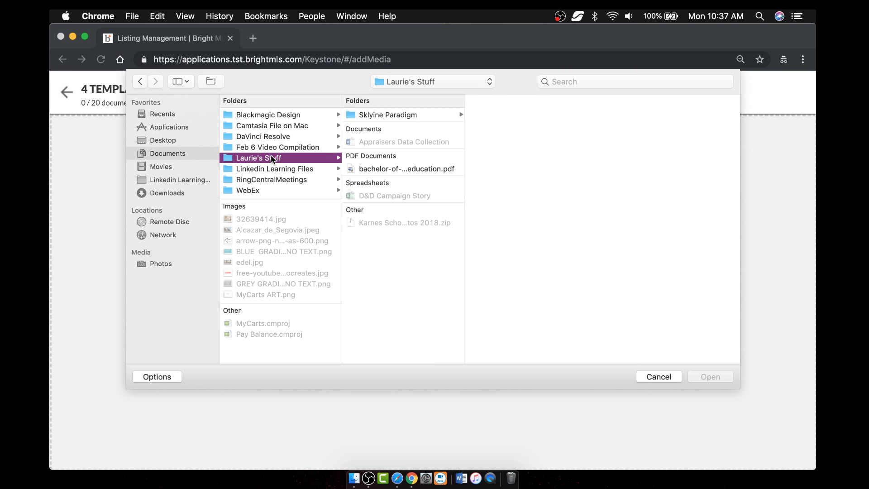
left_click(387, 170)
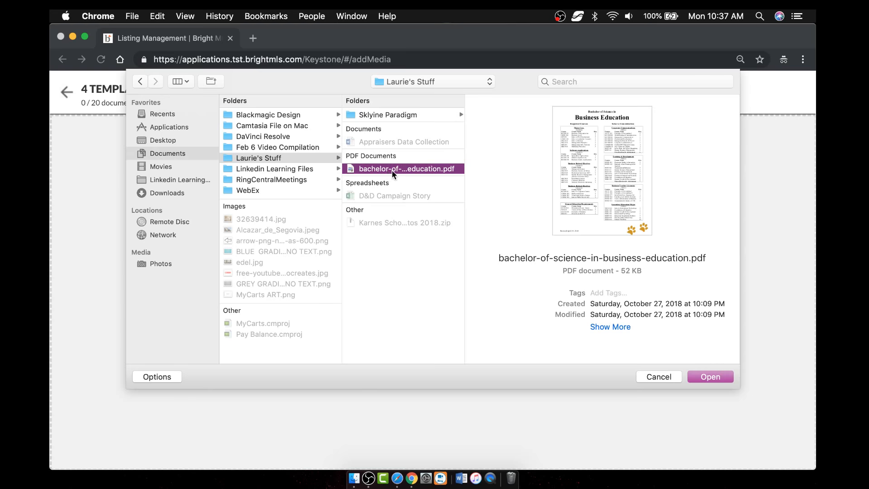
left_click(710, 376)
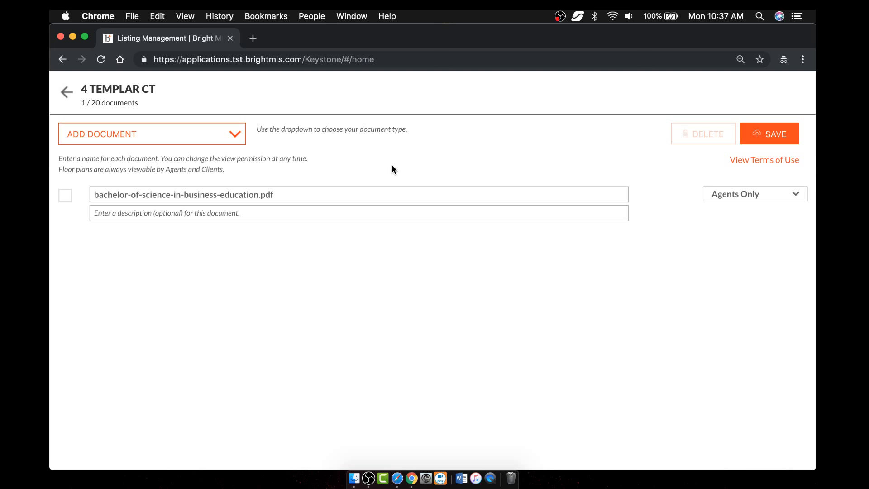
- Rename the uploaded PDF to 'Disclosure Document'
left_click(306, 197)
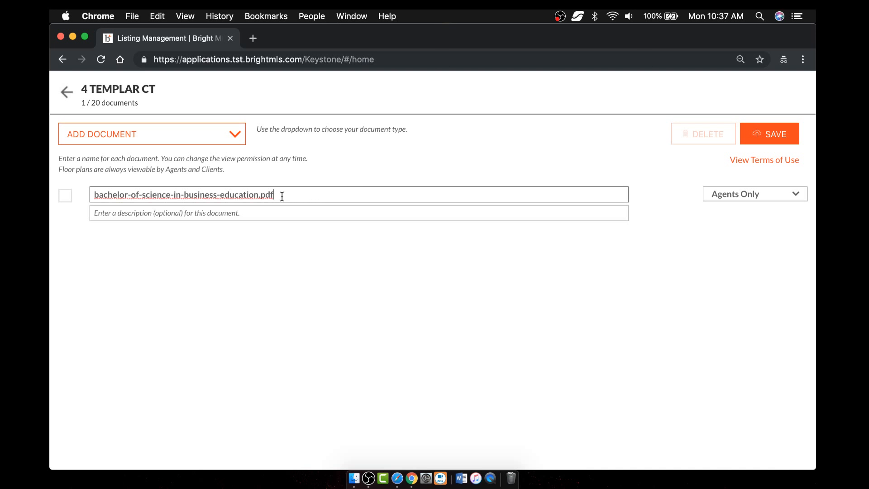
mouse_move(282, 197)
left_mouse_down()
mouse_move(263, 195)
mouse_move(281, 190)
mouse_move(149, 191)
mouse_move(293, 194)
left_mouse_up()
key("BackSpace")
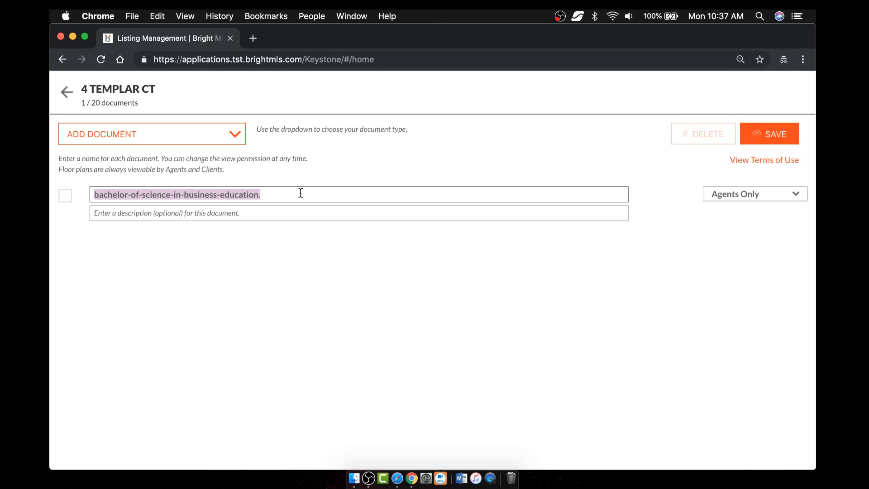
type("Disclosur")
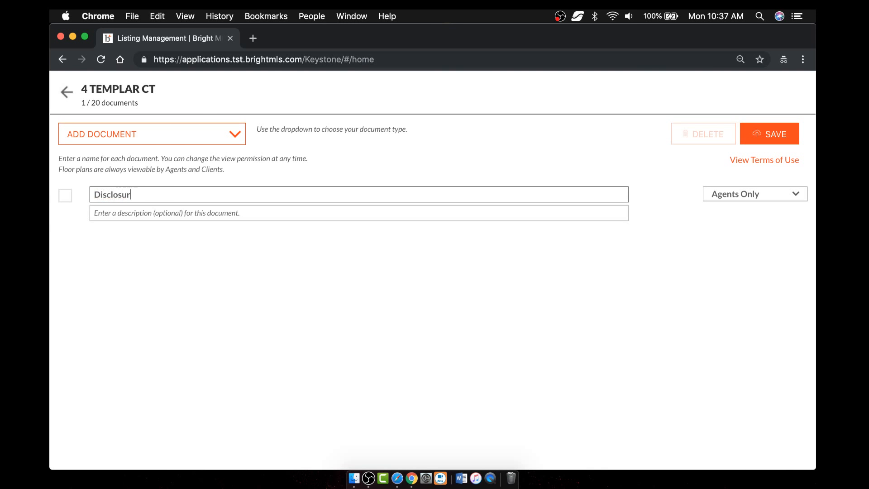
type("e Document")
left_click(260, 217)
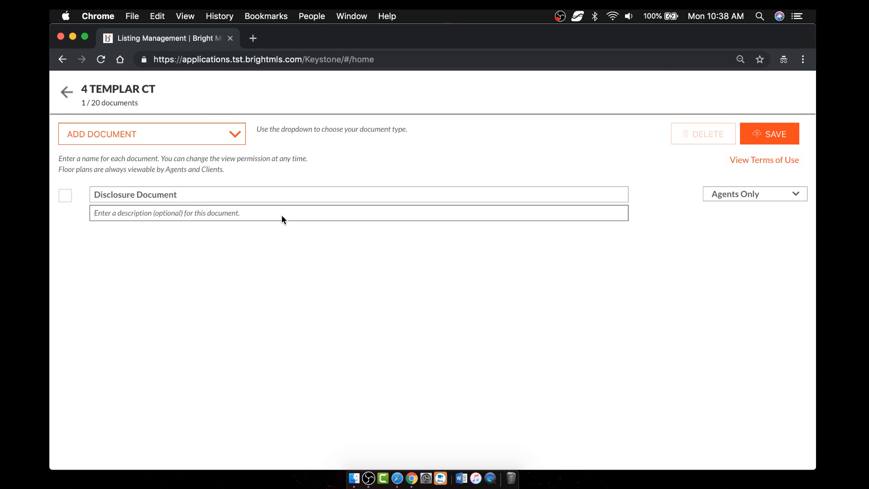
- Make the document viewable by Agents & Clients and save it
left_click(741, 199)
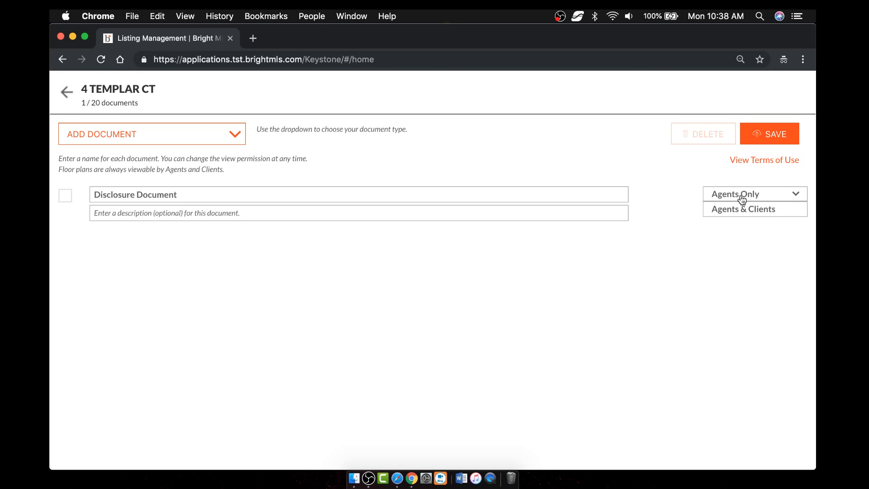
left_click(761, 210)
left_click(759, 191)
left_click(142, 135)
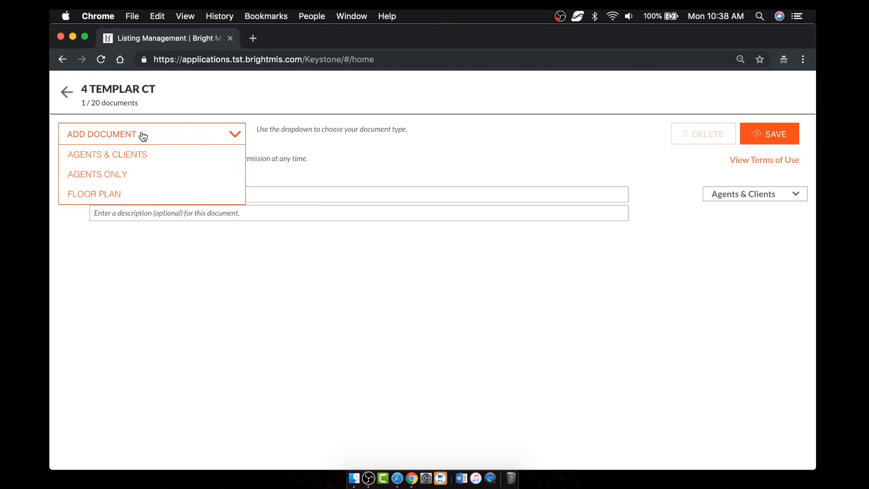
left_click(552, 135)
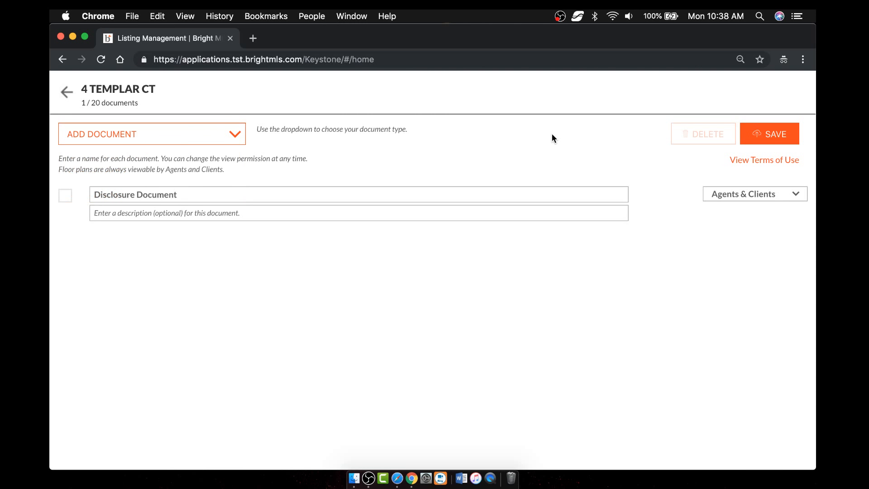
left_click(769, 135)
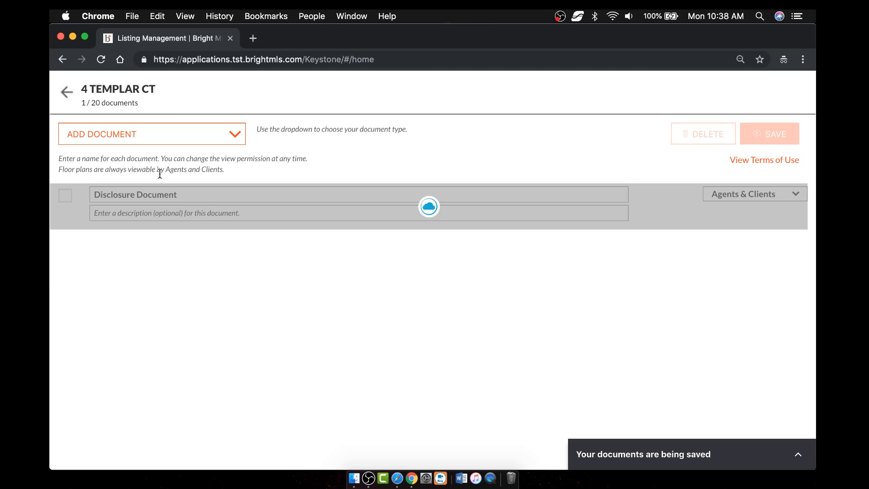
- Back out via the Documents, Water / Shore and Features & Rooms sections to Manage Listings
left_click(66, 94)
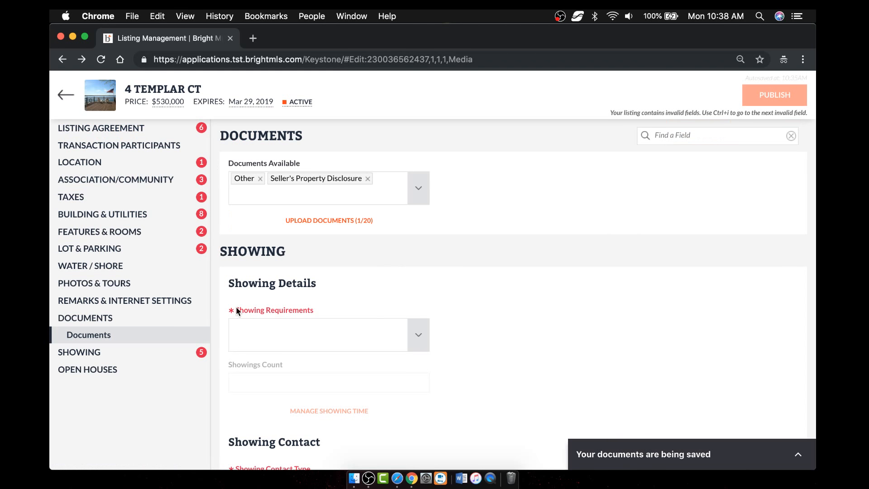
left_click(160, 266)
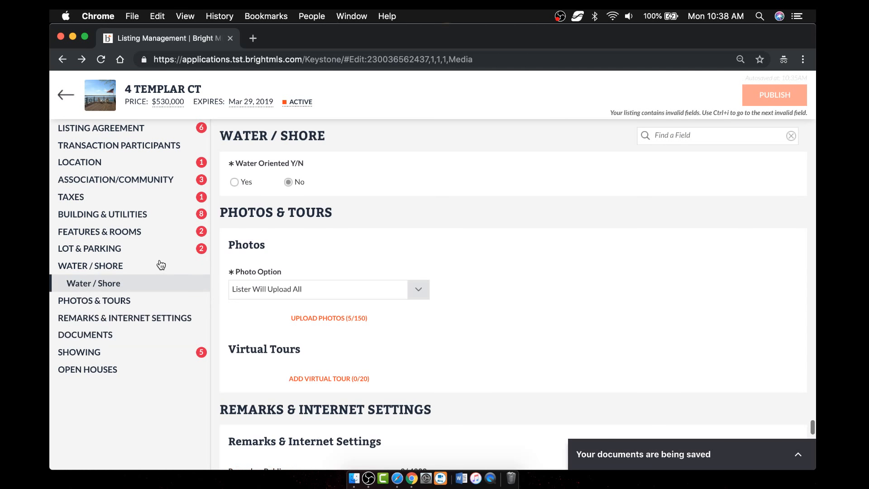
left_click(125, 233)
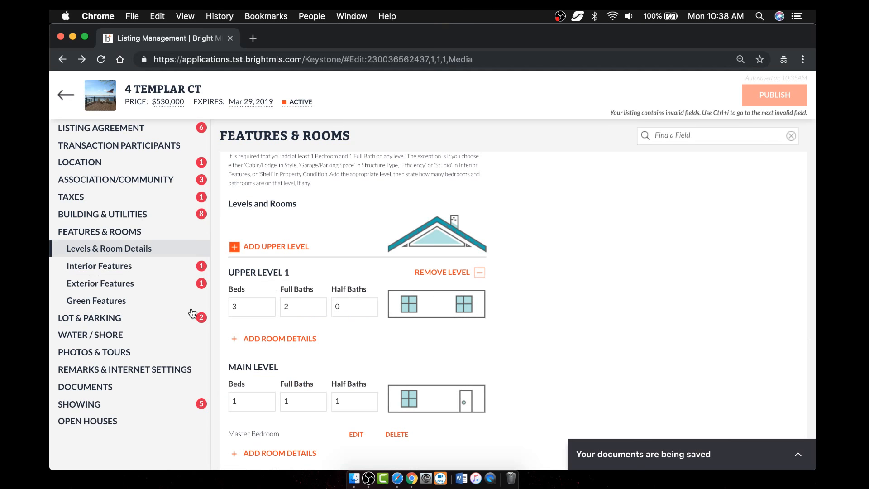
scroll(320, 328, "down", 5)
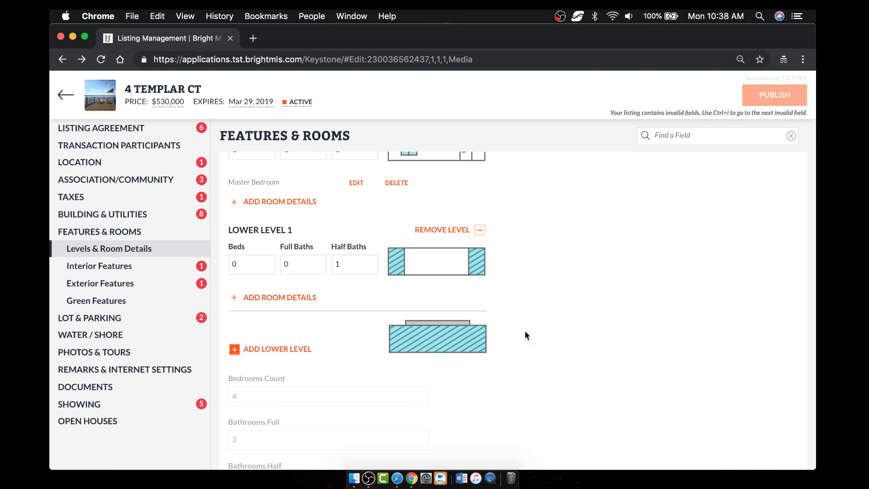
left_click(61, 96)
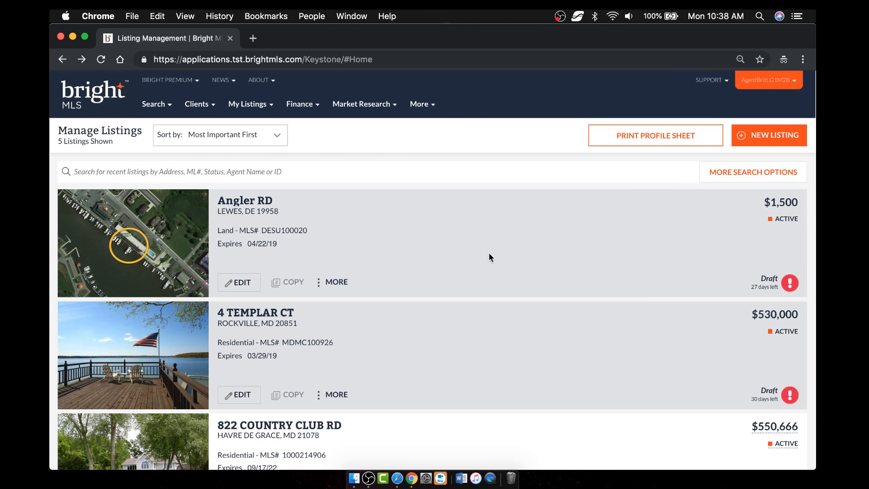
- Show View My Listings with the $550,666, $333,111 and $777,555 listings, zoomed in
left_click(267, 108)
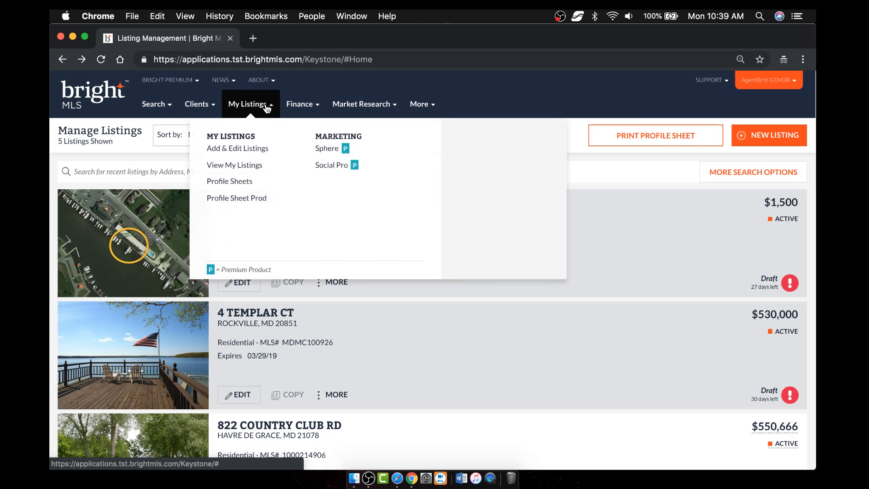
left_click(243, 168)
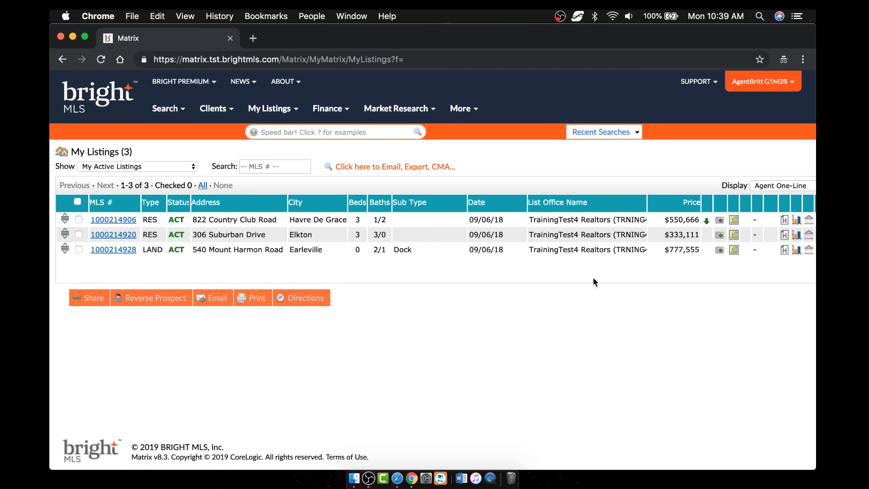
scroll(710, 273, "right", 3)
scroll(709, 272, "right", 5)
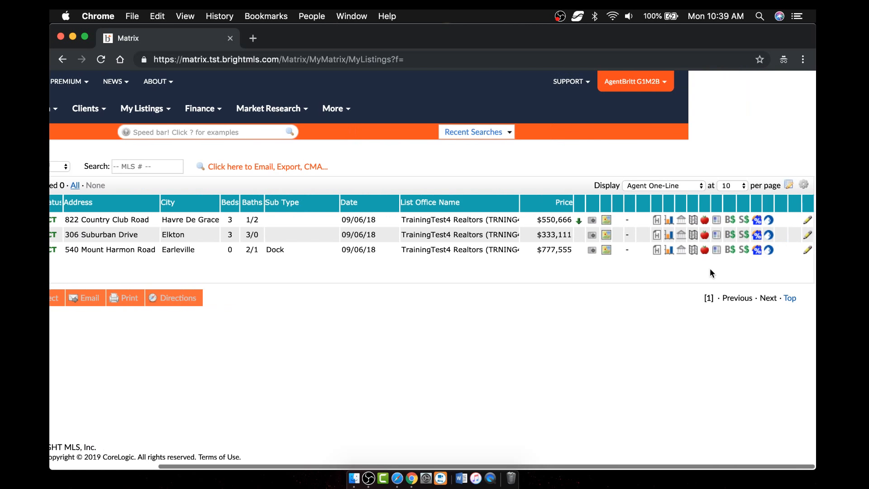
scroll(280, 283, "left", 8)
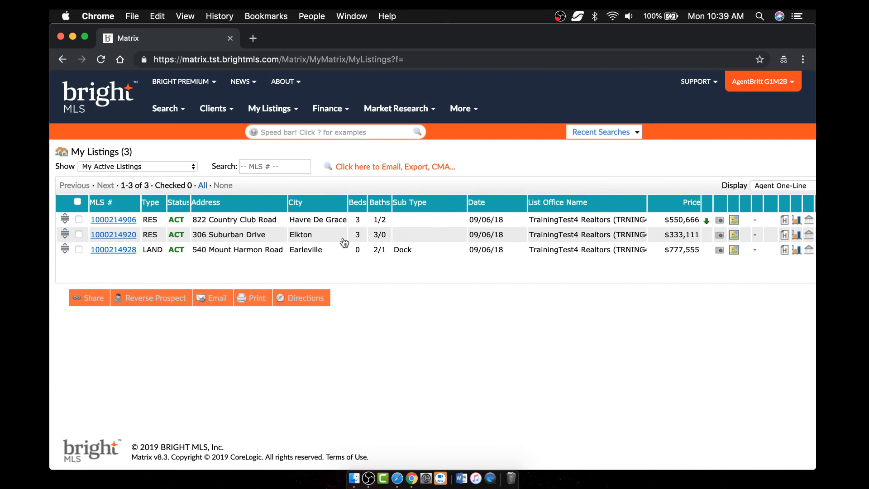
scroll(543, 260, "right", 5)
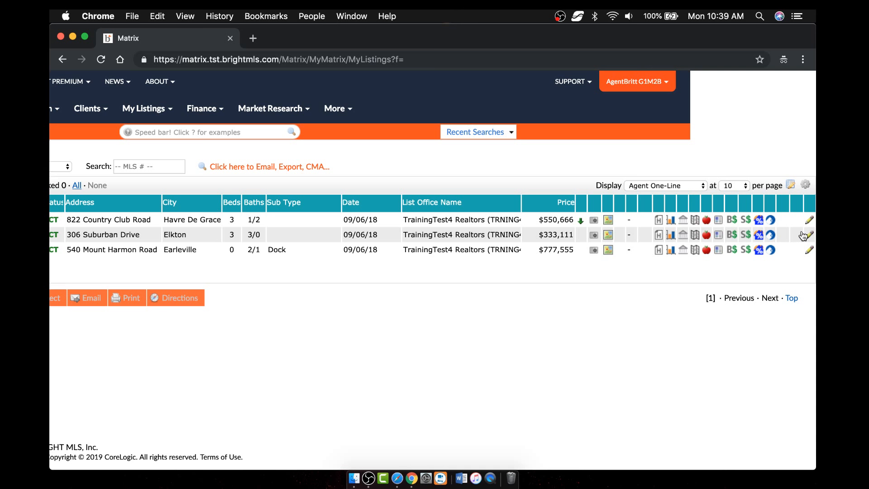
key("super+equal")
key("super+equal")
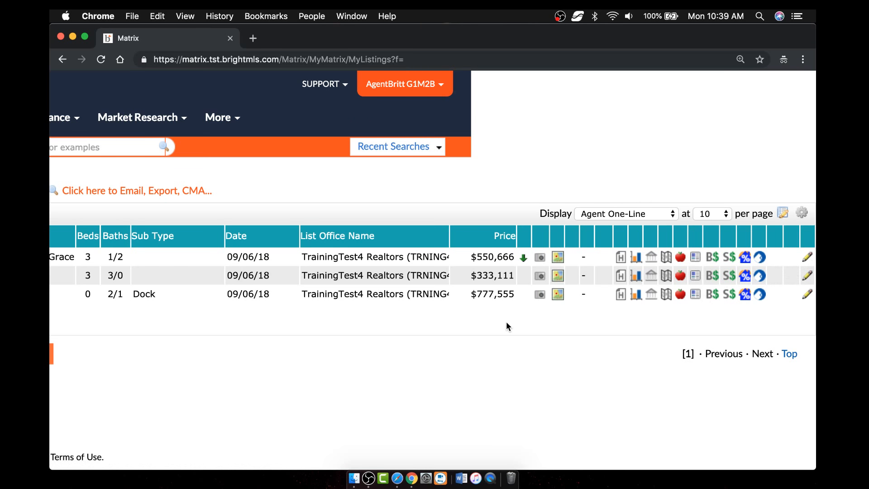
left_click(636, 258)
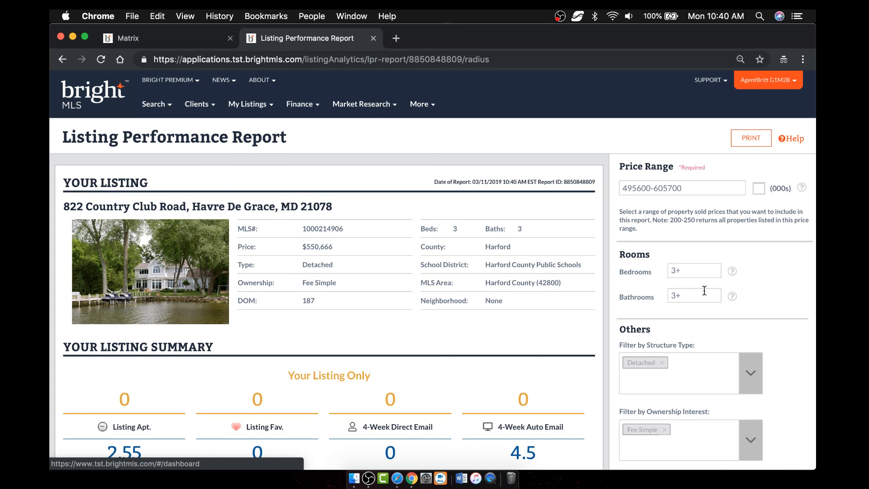
left_click(677, 271)
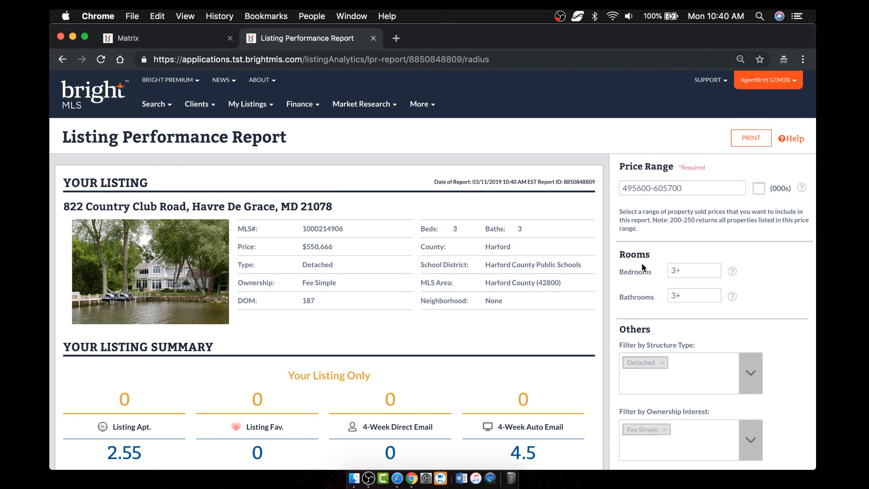
scroll(744, 299, "down", 2)
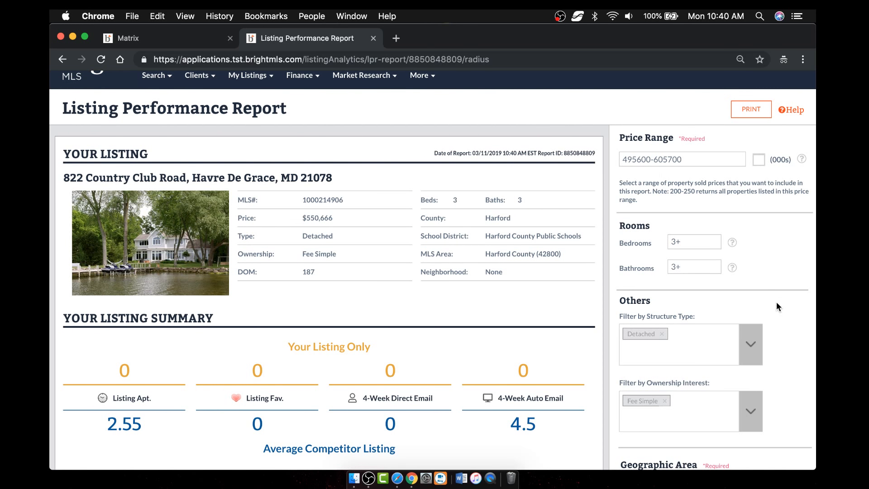
scroll(776, 301, "down", 2)
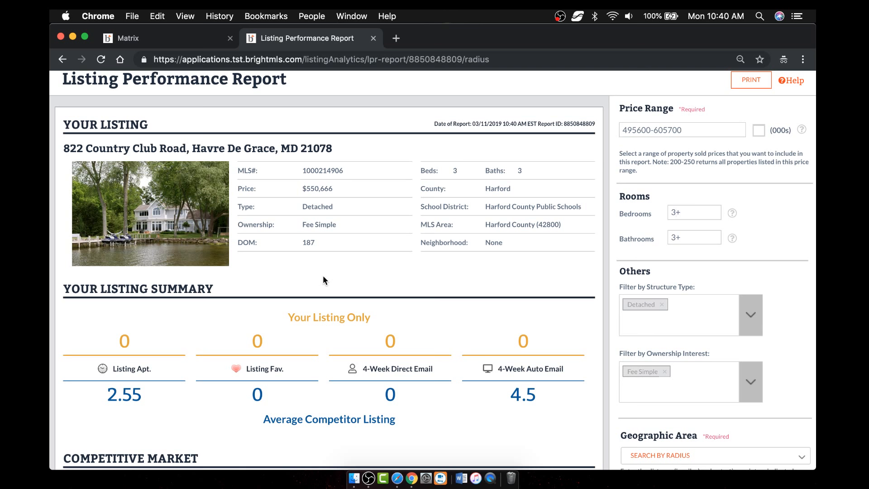
scroll(322, 277, "down", 1)
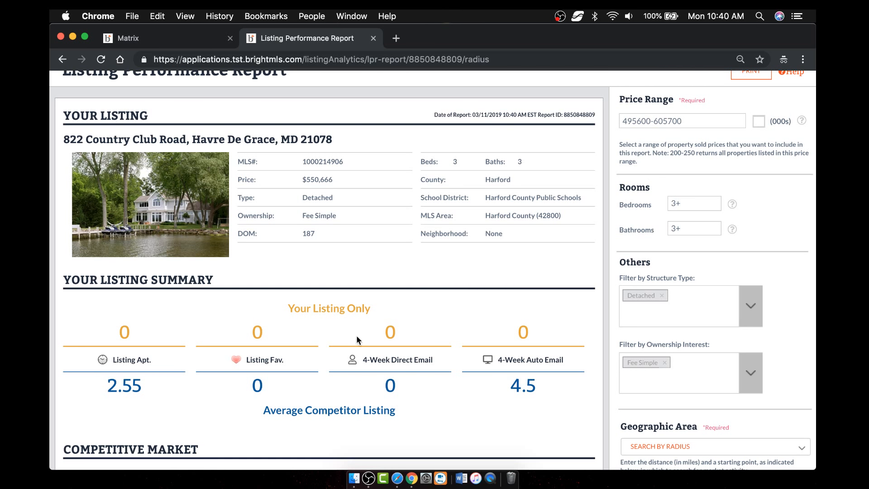
scroll(356, 335, "down", 5)
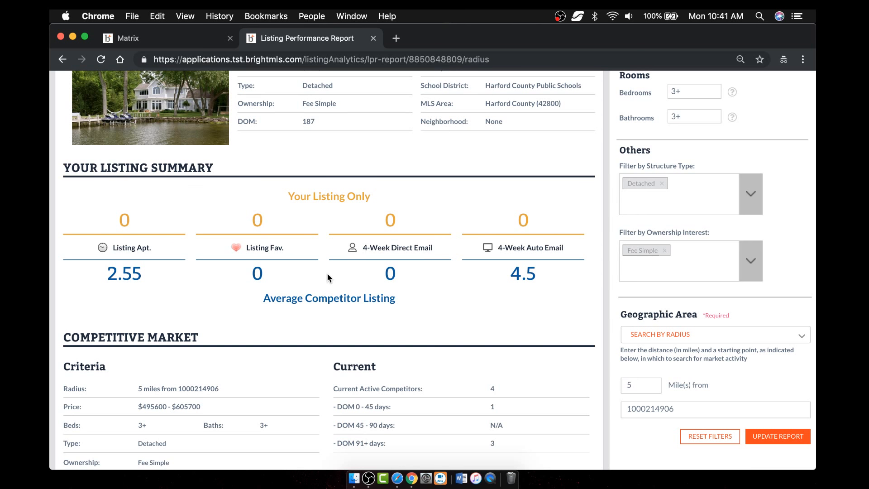
- Scroll through the Listing Performance Report to the end, then close it
scroll(327, 276, "down", 5)
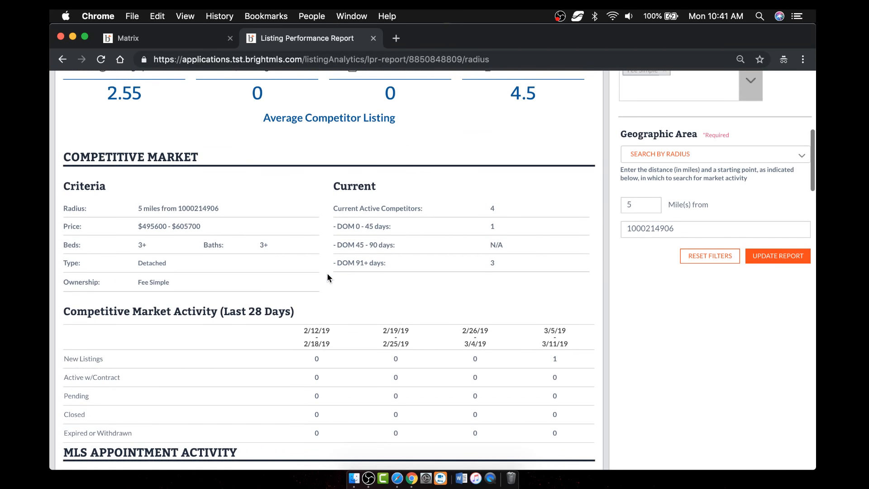
scroll(328, 277, "down", 1)
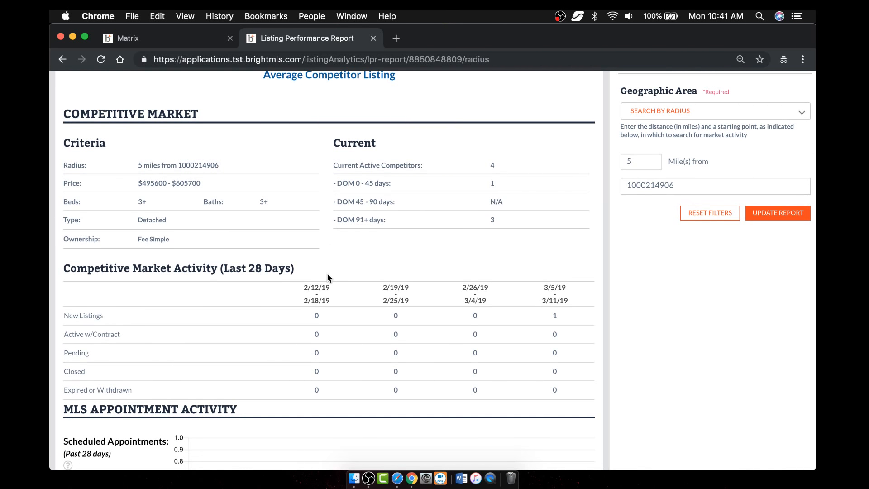
scroll(326, 274, "down", 2)
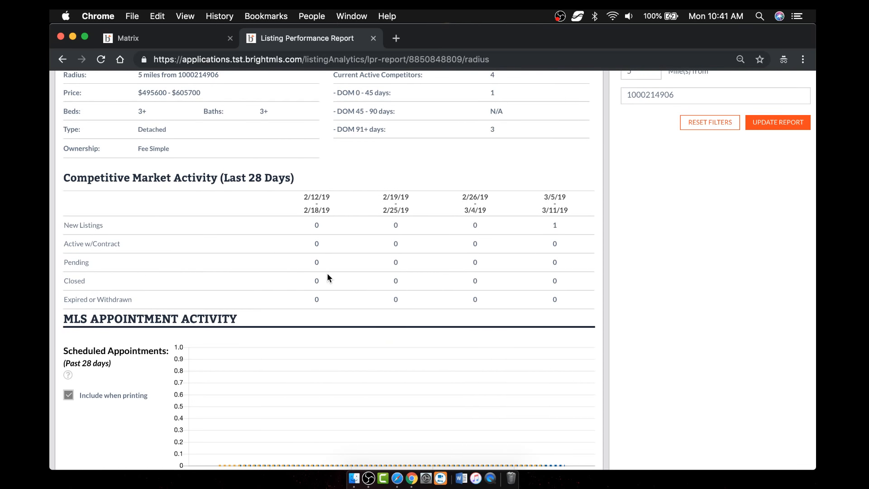
scroll(328, 277, "down", 3)
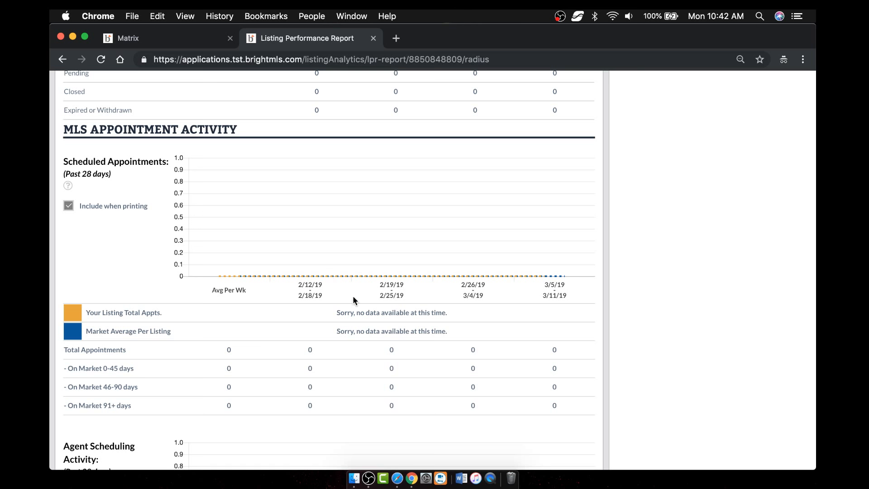
scroll(370, 330, "down", 5)
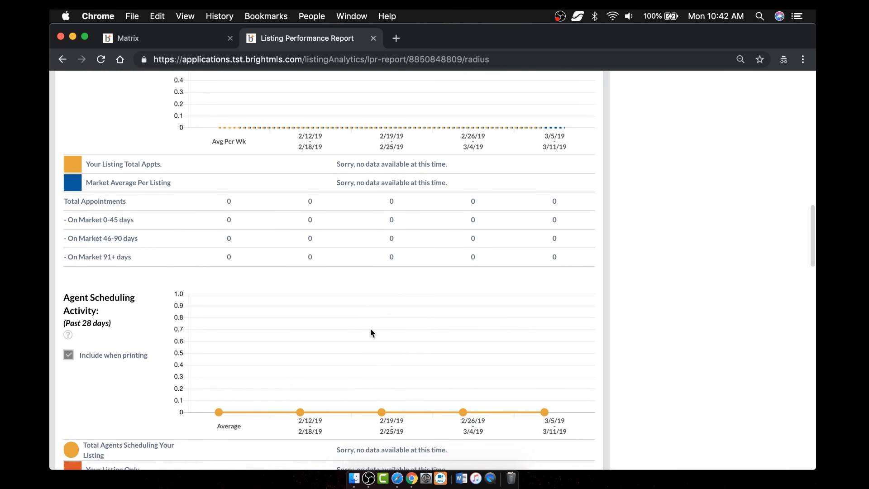
scroll(370, 333, "down", 3)
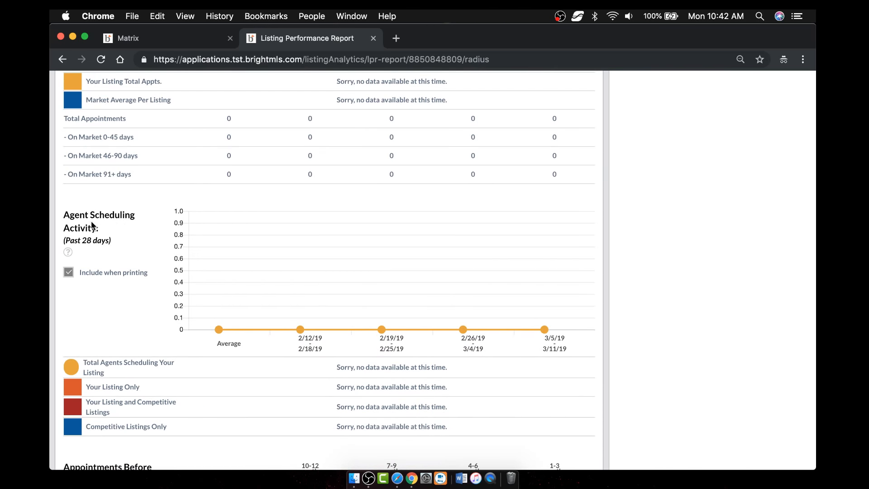
scroll(399, 403, "down", 4)
scroll(399, 403, "down", 6)
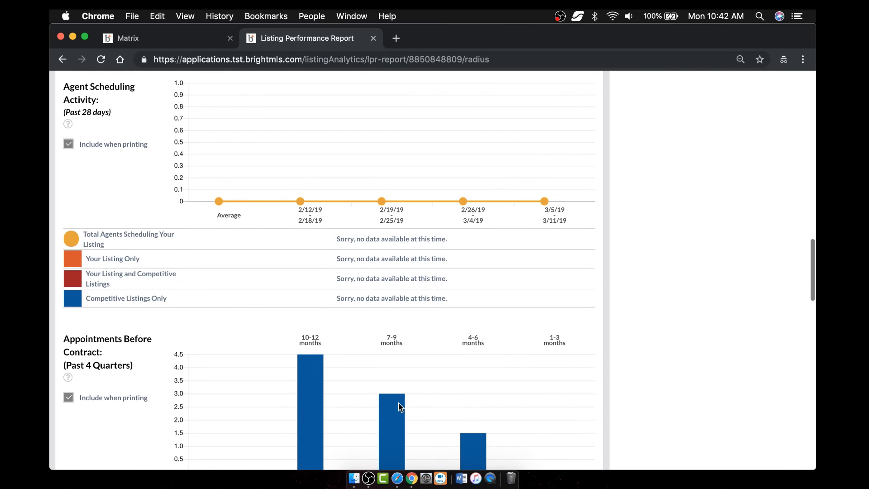
scroll(398, 402, "down", 3)
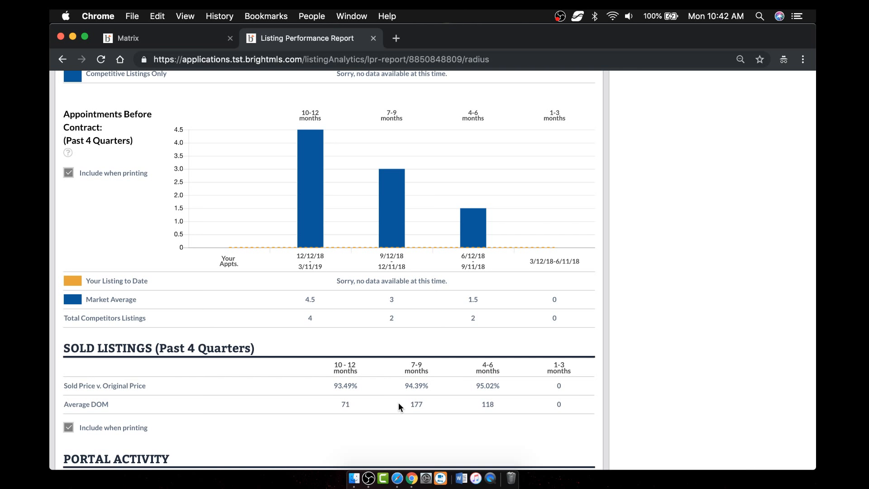
scroll(398, 404, "down", 5)
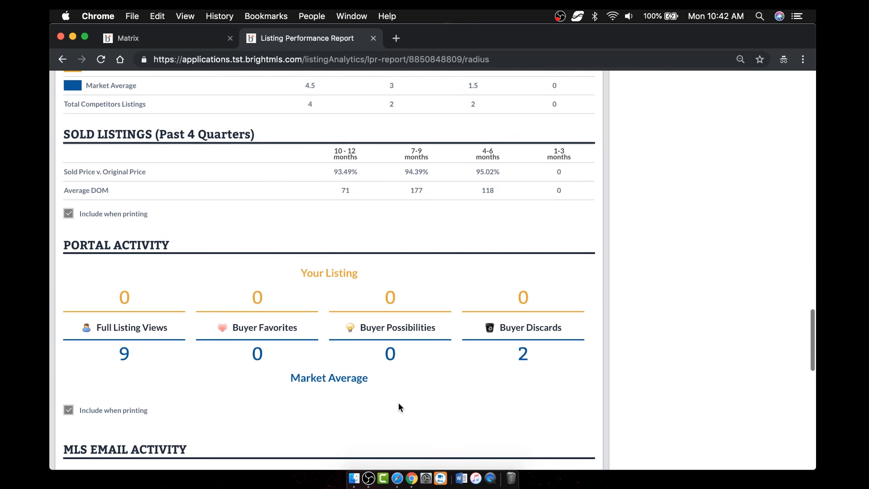
scroll(399, 407, "down", 2)
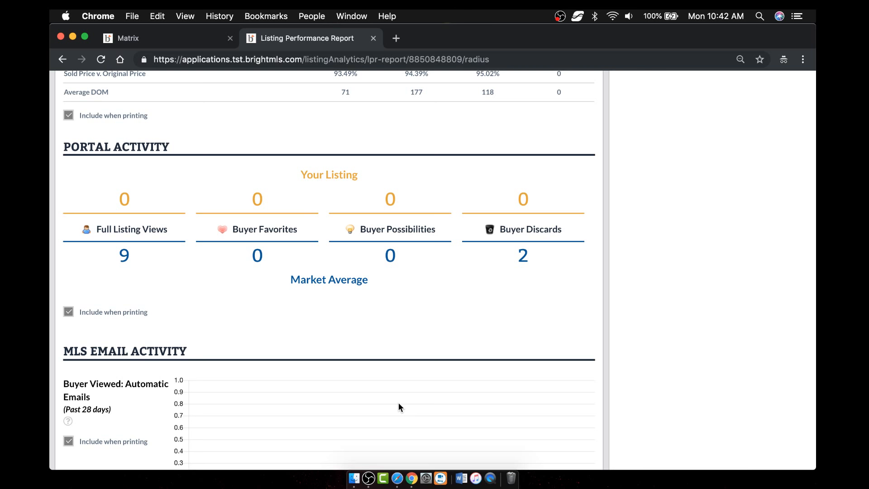
scroll(399, 406, "down", 8)
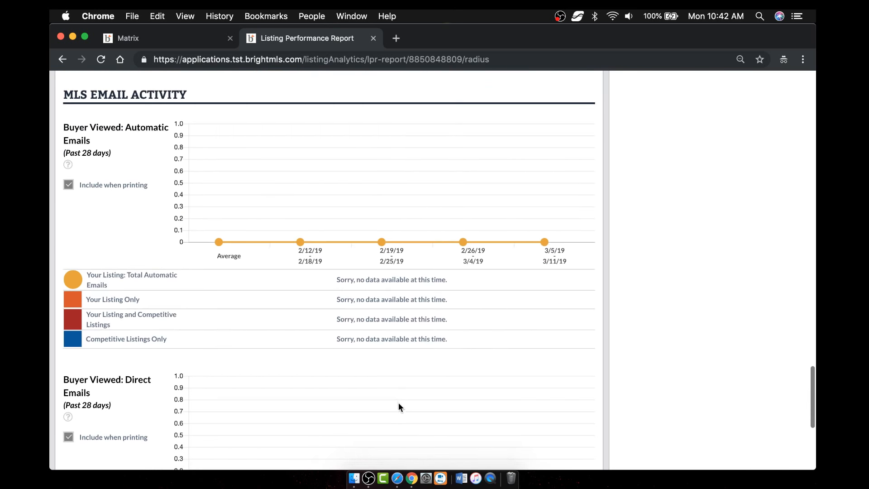
scroll(398, 406, "down", 5)
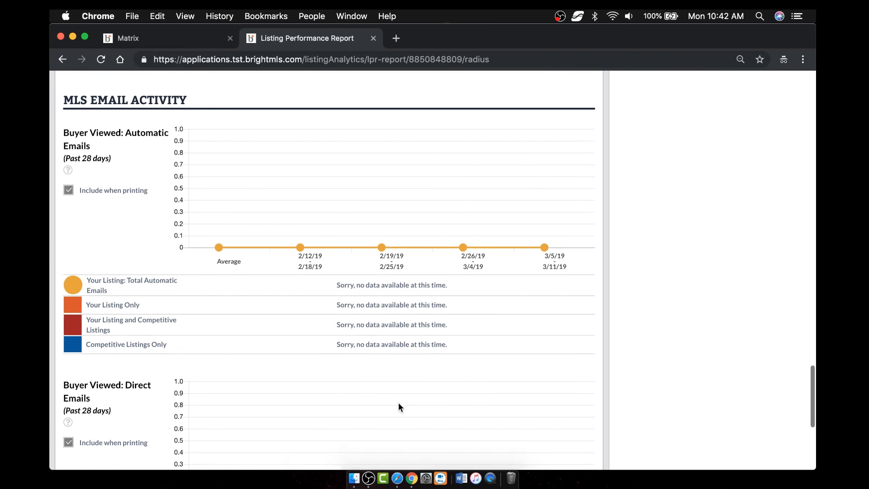
scroll(398, 406, "down", 1)
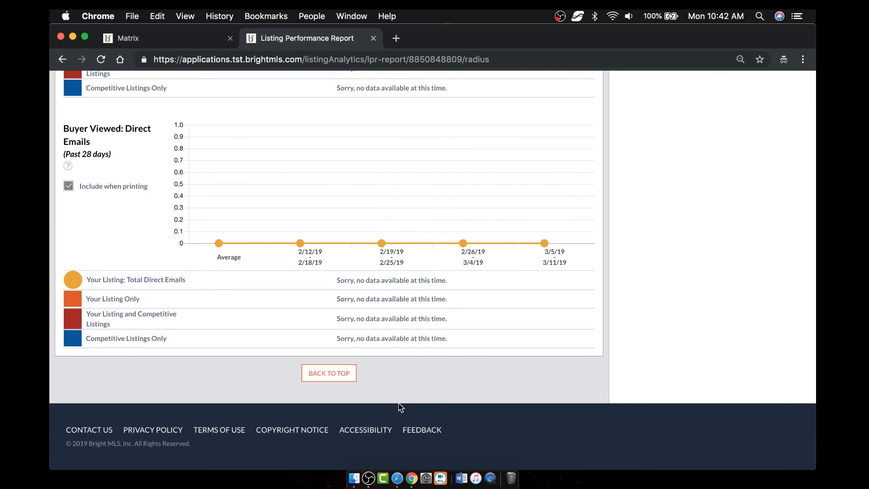
left_click(316, 371)
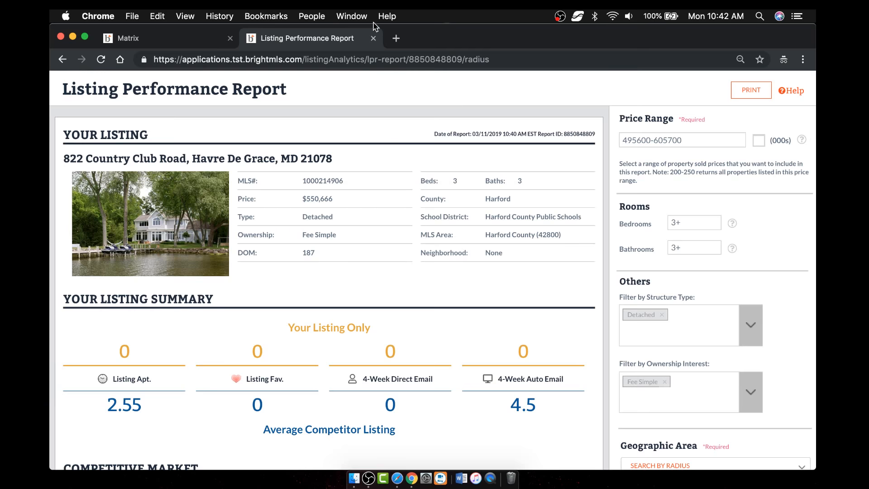
left_click(373, 38)
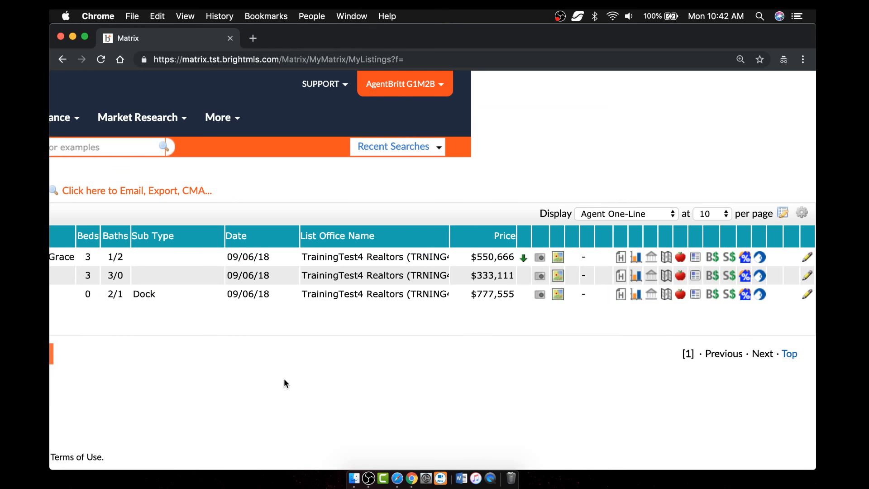
scroll(319, 371, "left", 8)
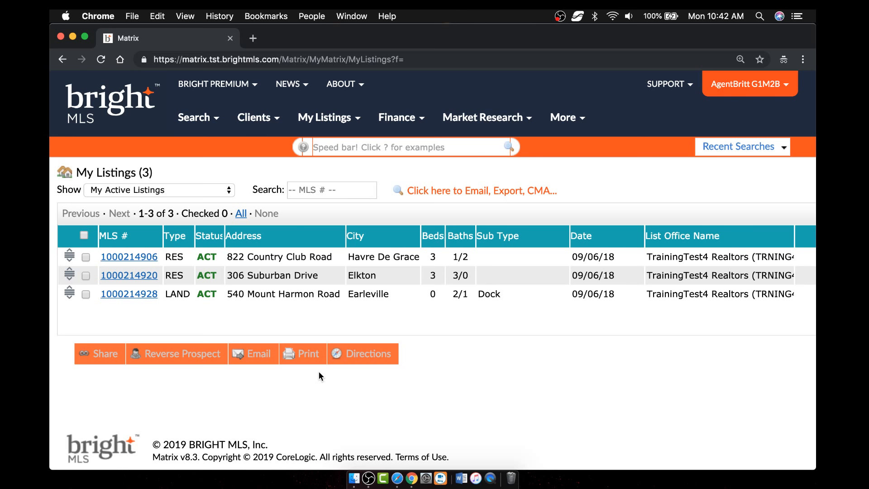
left_click(86, 294)
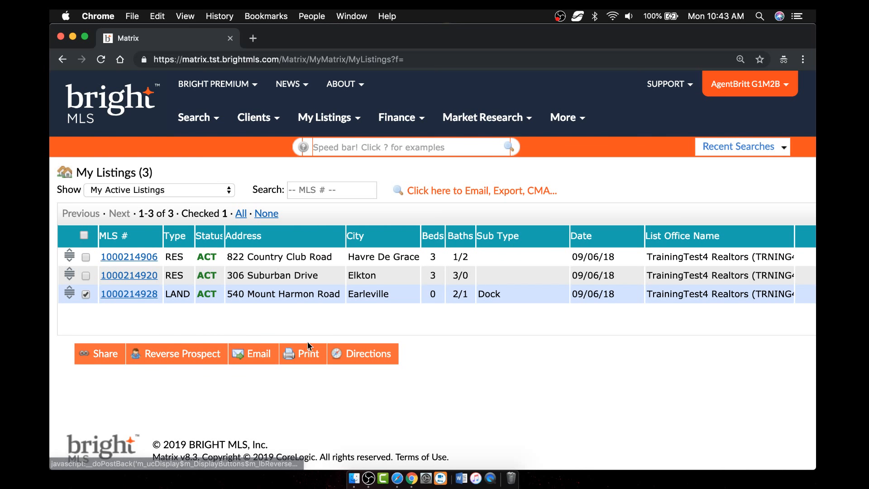
left_click(103, 360)
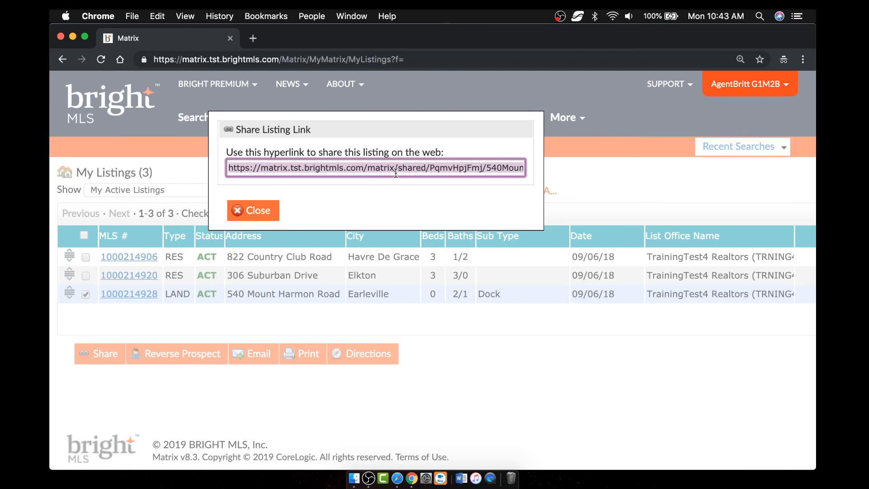
right_click(395, 172)
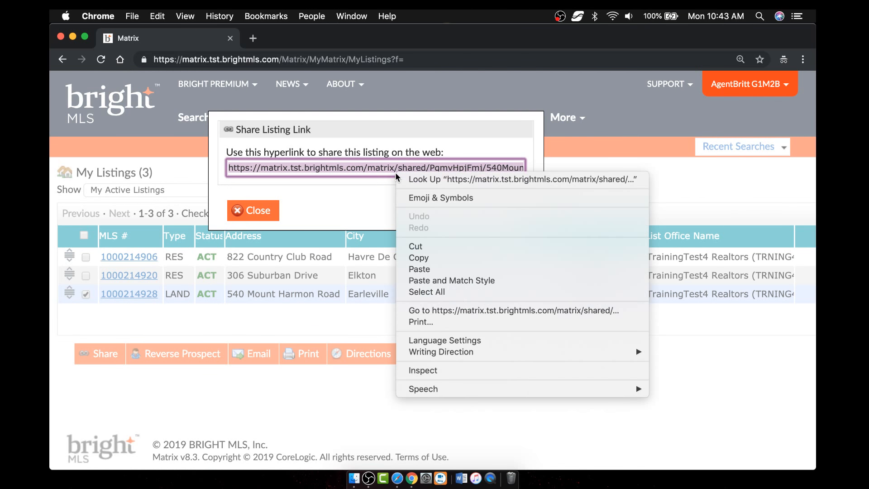
left_click(438, 259)
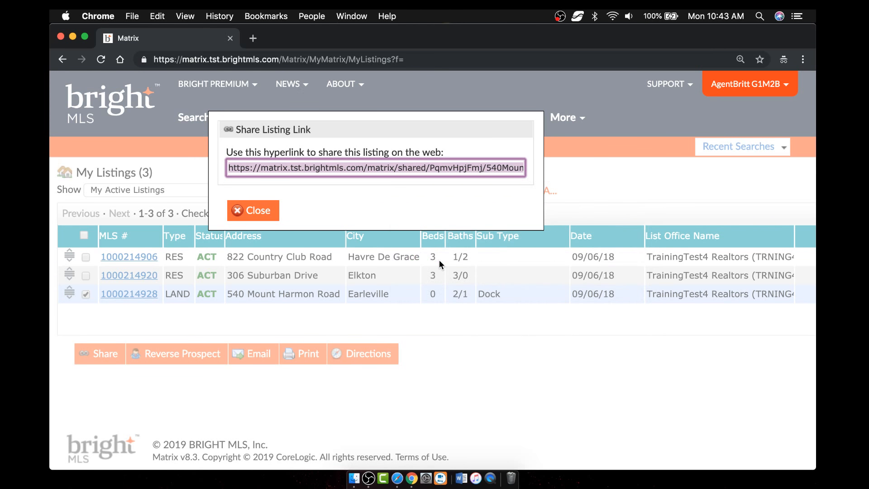
left_click(252, 38)
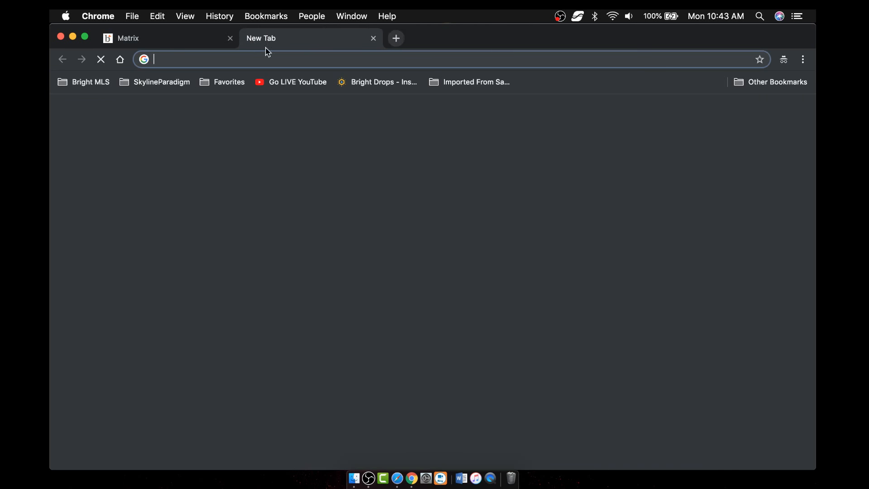
key("super+v")
key("Return")
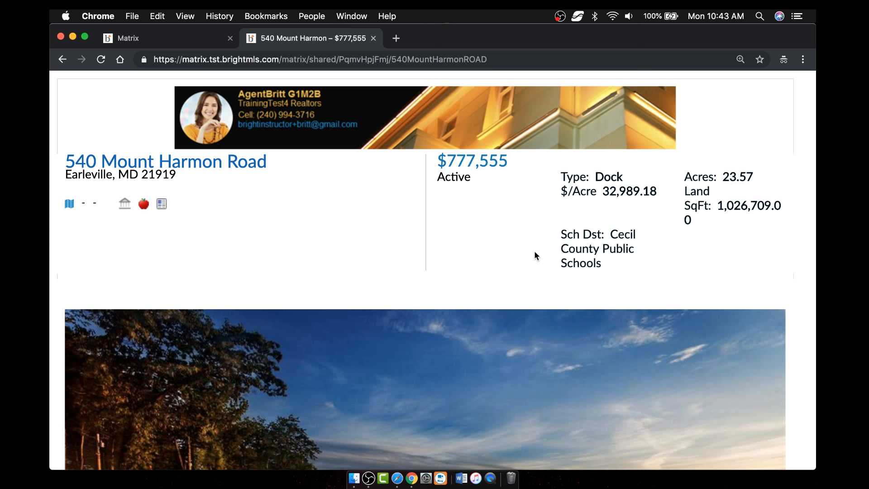
scroll(534, 255, "down", 20)
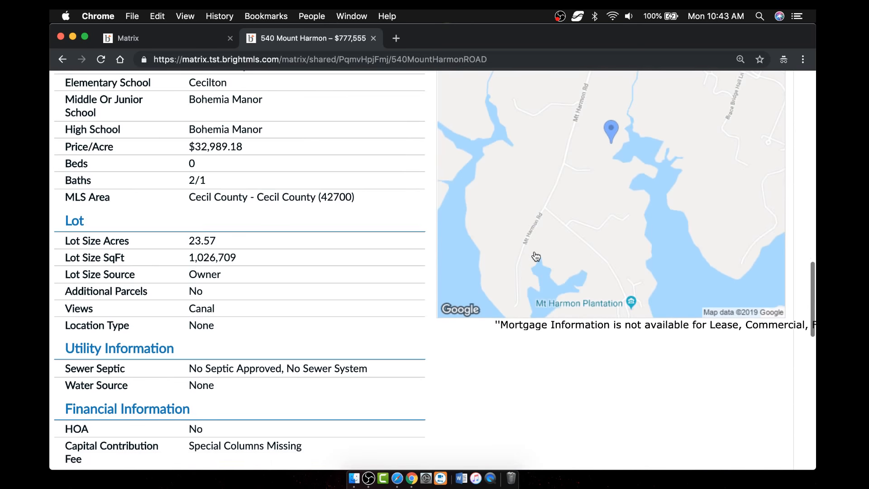
scroll(374, 196, "up", 7)
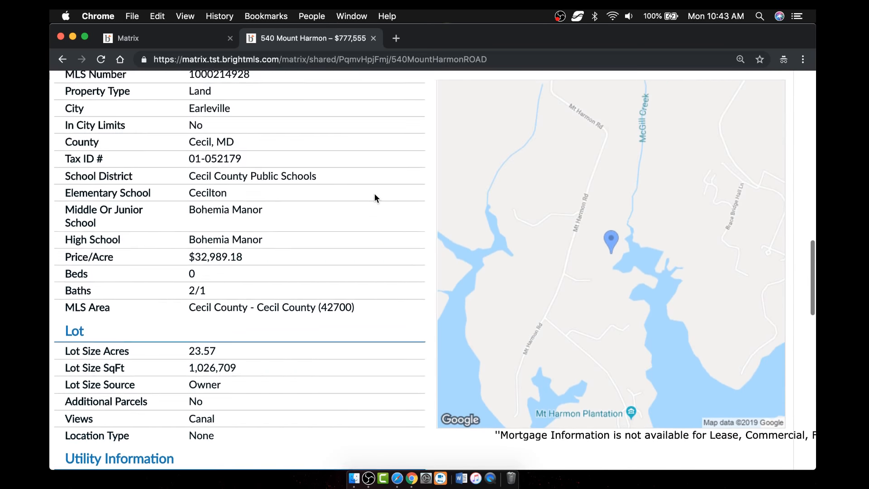
scroll(374, 198, "down", 4)
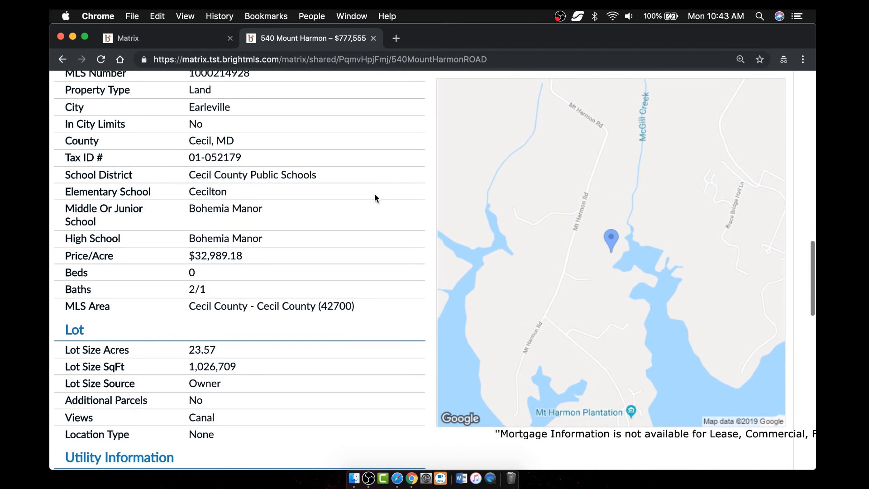
- Overlay High Schools boundaries on the listing's interactive parcel map, then close the map
left_click(631, 236)
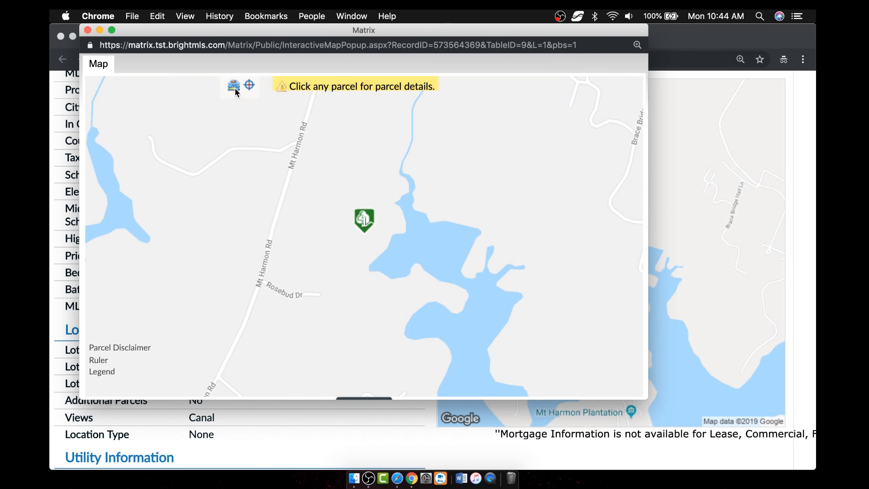
left_click(234, 86)
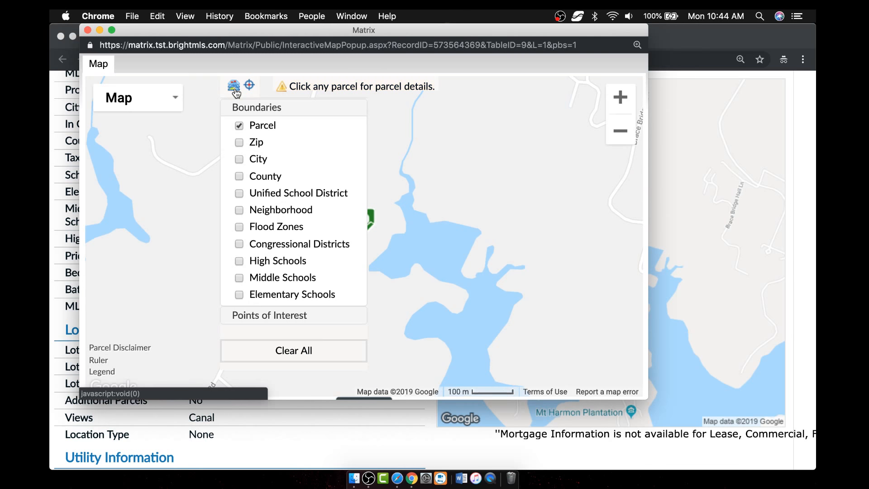
left_click(240, 261)
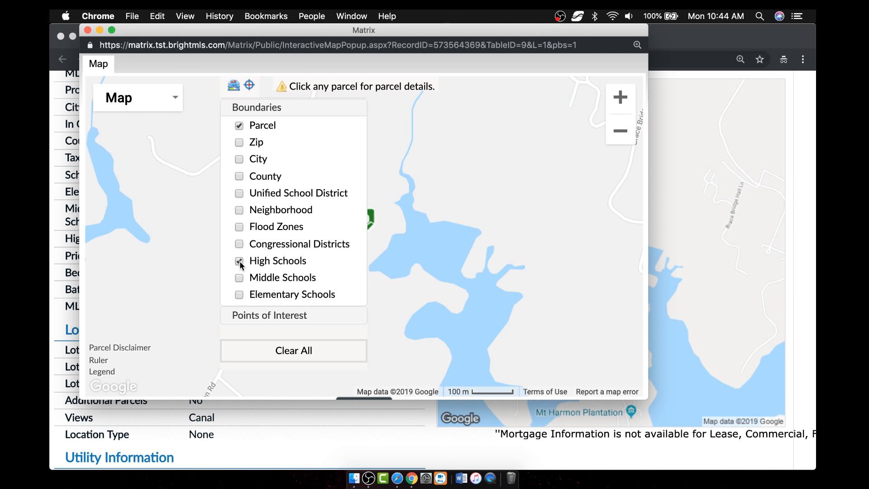
left_click(234, 87)
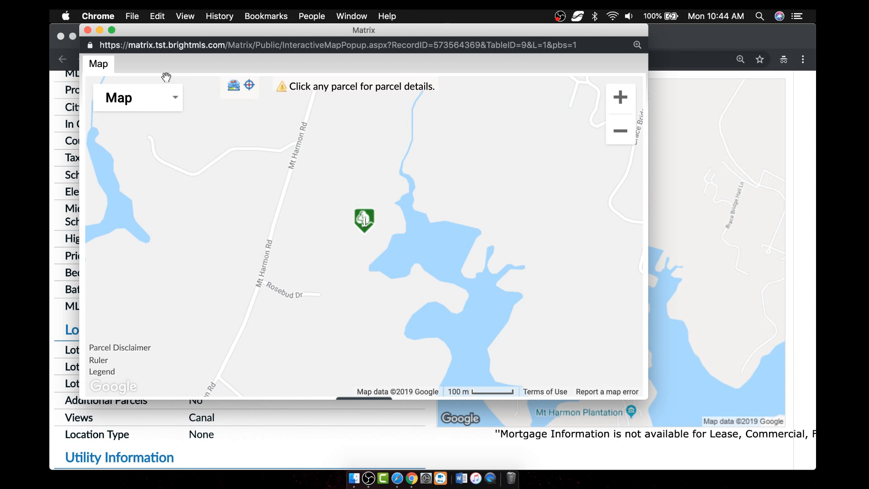
left_click(88, 30)
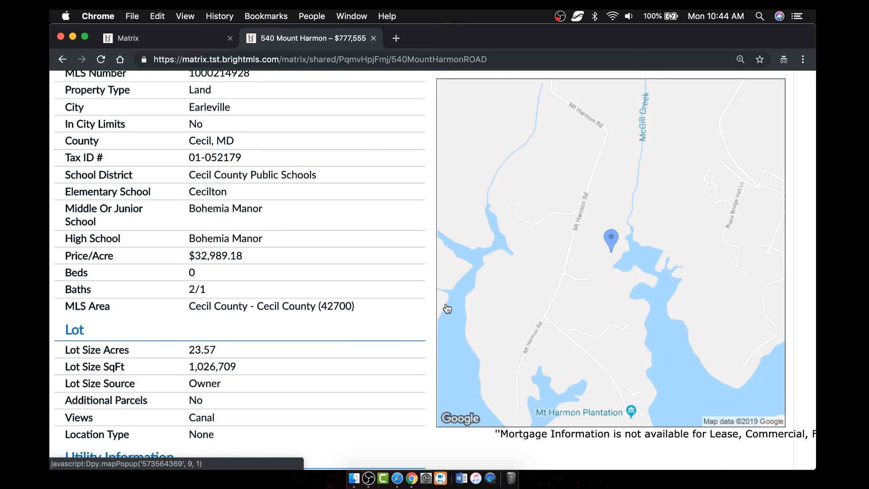
scroll(368, 306, "down", 15)
scroll(369, 310, "up", 20)
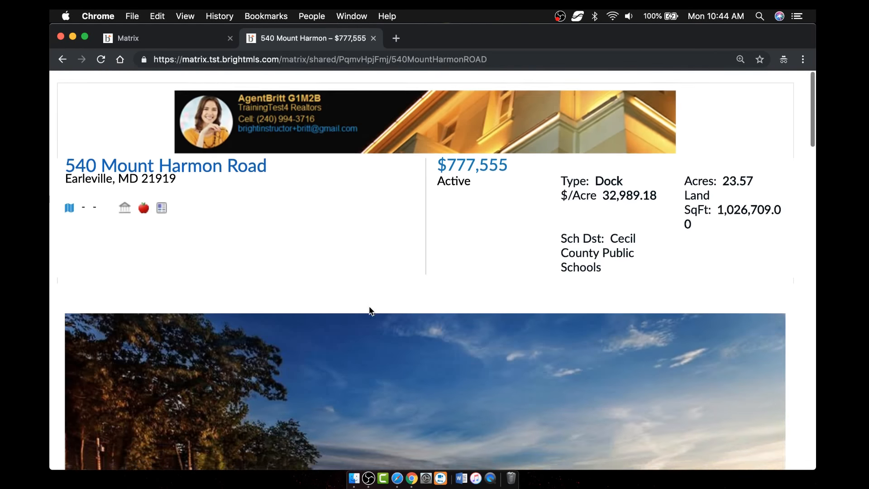
left_click(373, 38)
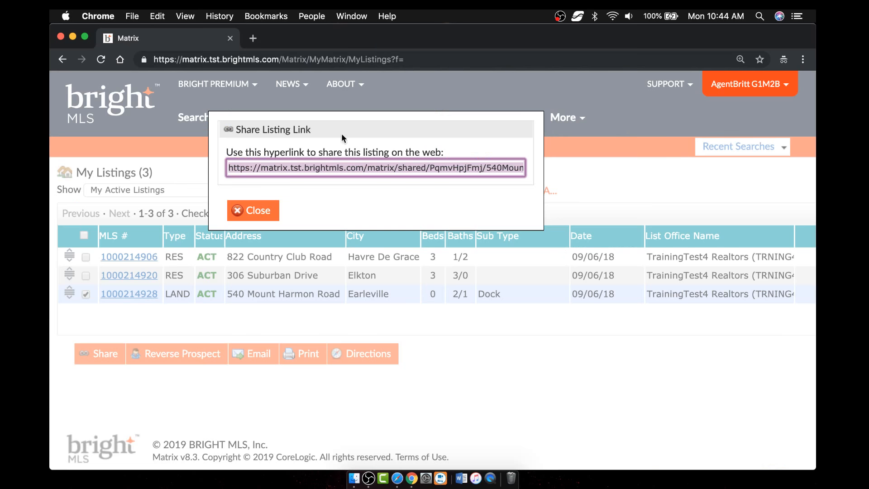
left_click(253, 210)
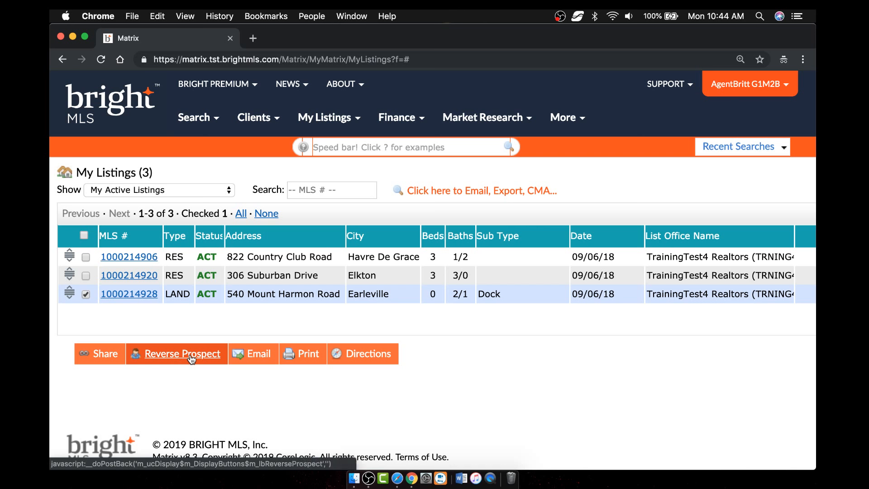
left_click(180, 359)
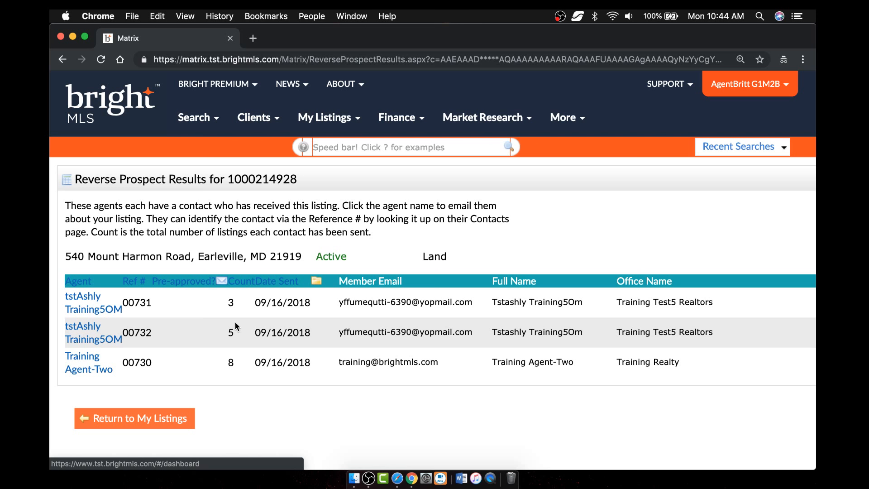
- Review the three agents' send dates and contact counts, then return to My Listings
left_click_drag(255, 302, 309, 299)
left_click(237, 304)
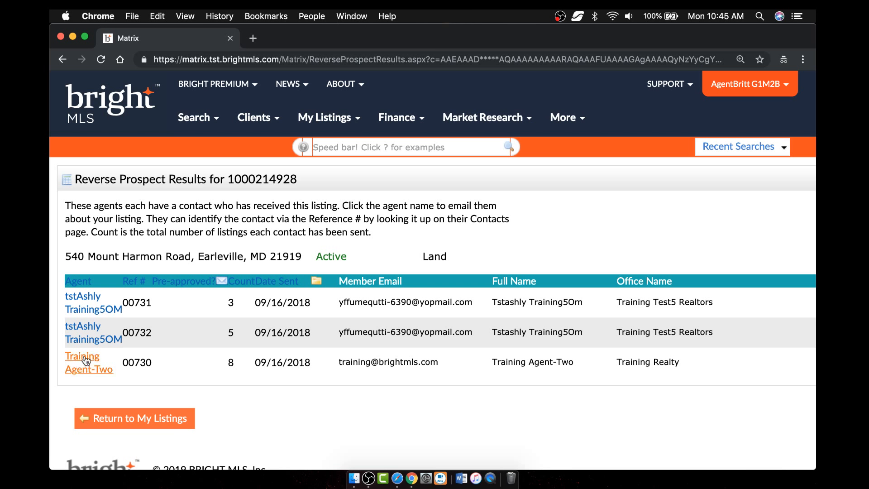
double_click(235, 362)
left_click(142, 411)
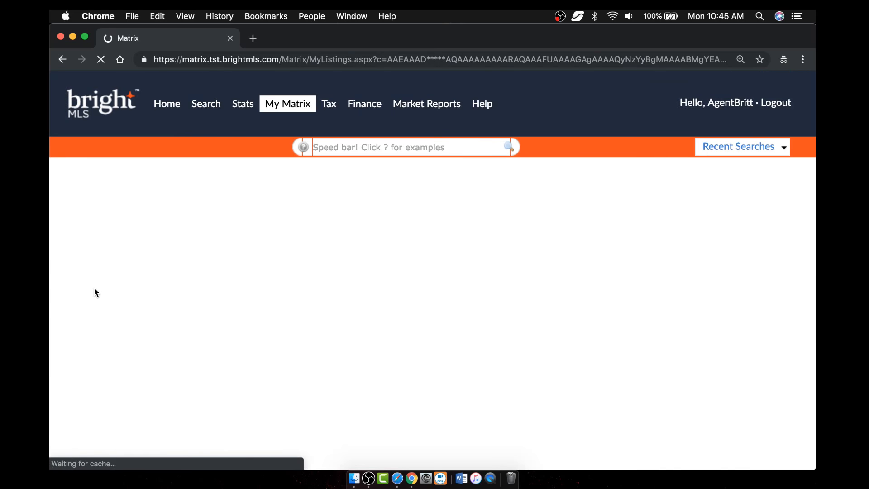
left_click(86, 295)
left_click(85, 258)
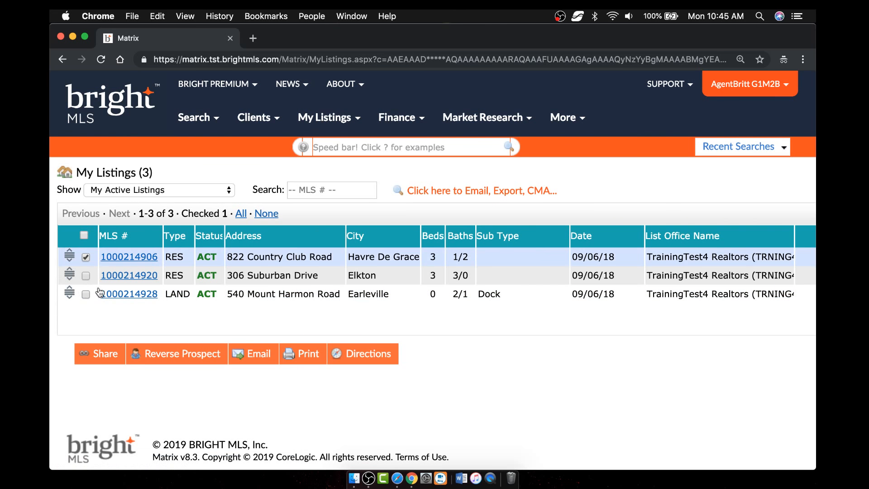
left_click(178, 357)
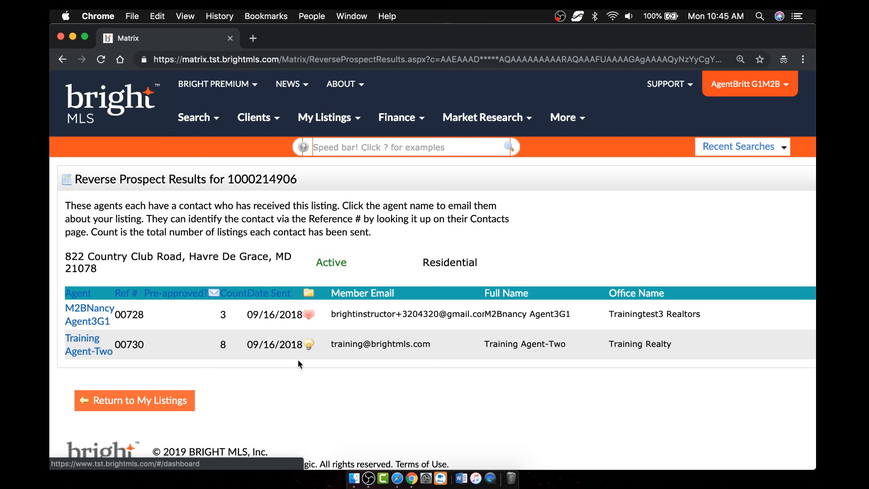
- Review the two agents' contact counts and reference numbers, then open the Clients menu
double_click(223, 344)
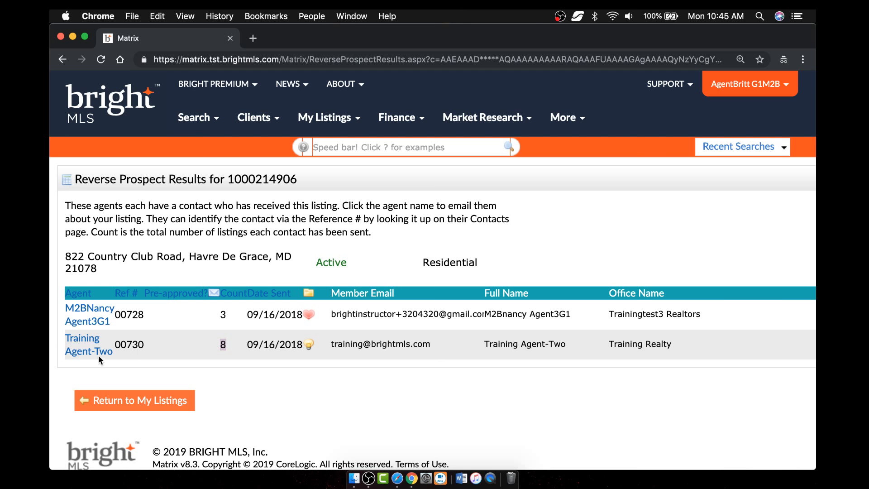
left_click(230, 343)
left_click_drag(127, 345, 145, 349)
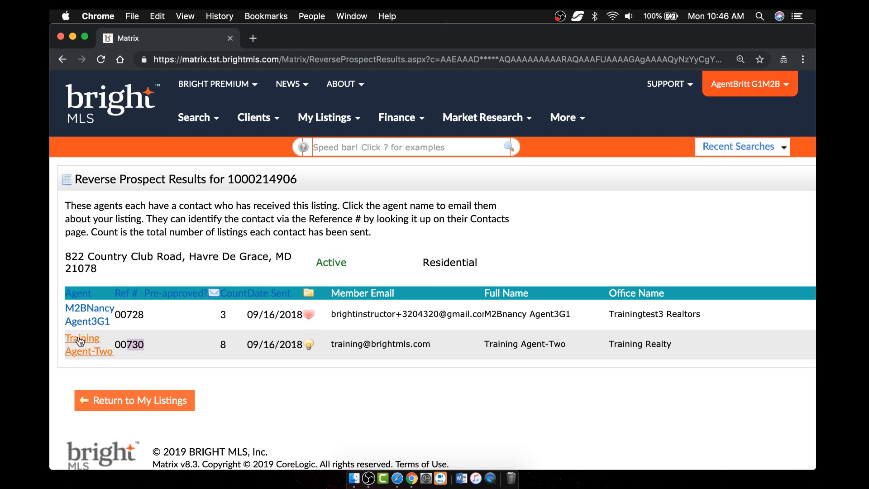
left_click(146, 348)
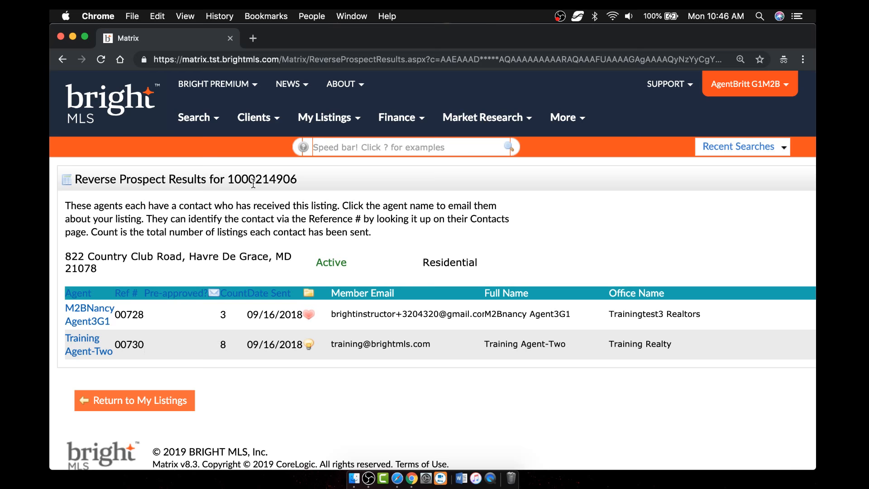
left_click(257, 119)
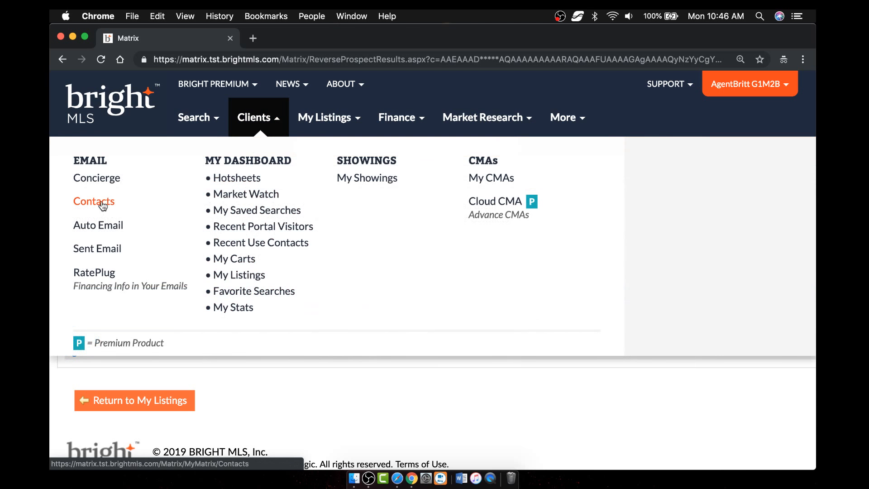
right_click(102, 203)
left_click(119, 204)
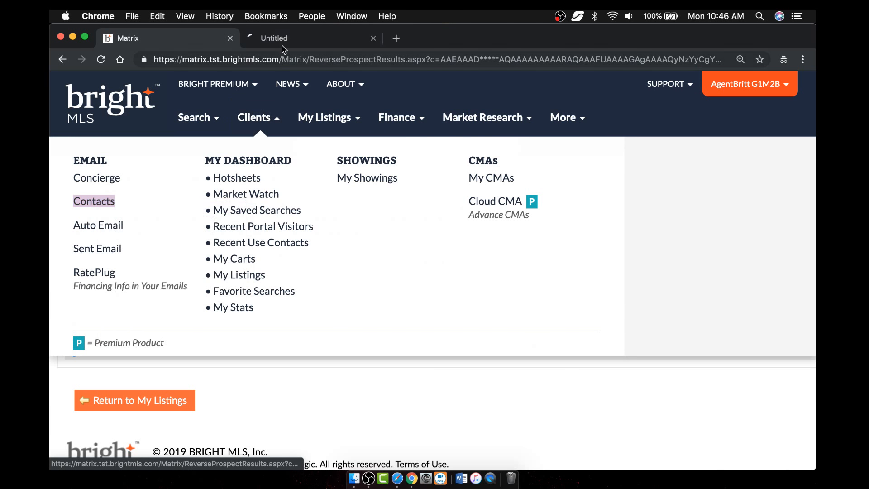
left_click(278, 40)
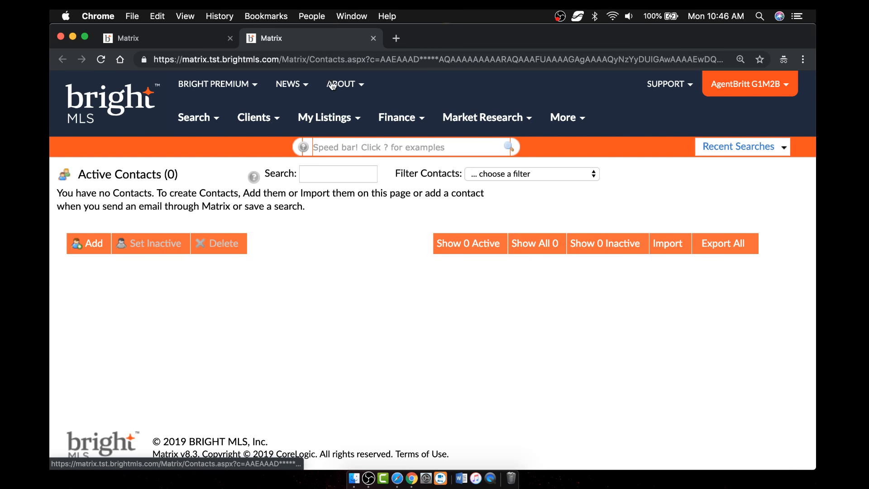
left_click(373, 39)
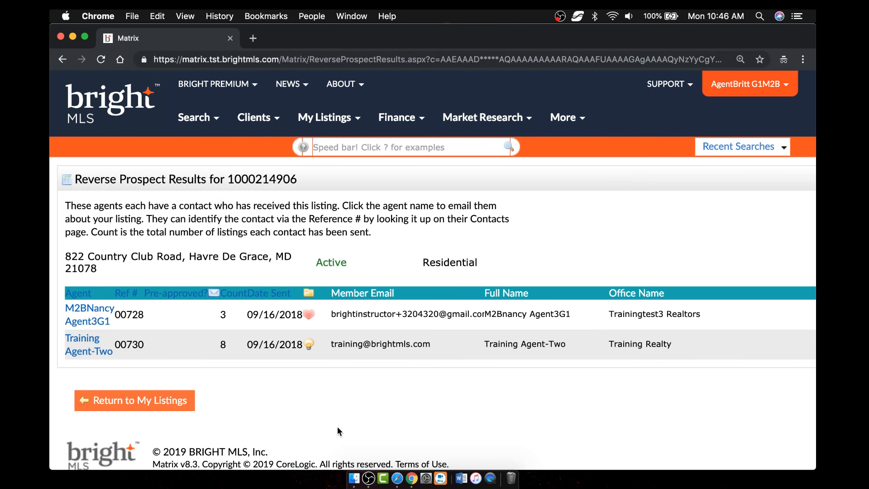
left_click(397, 479)
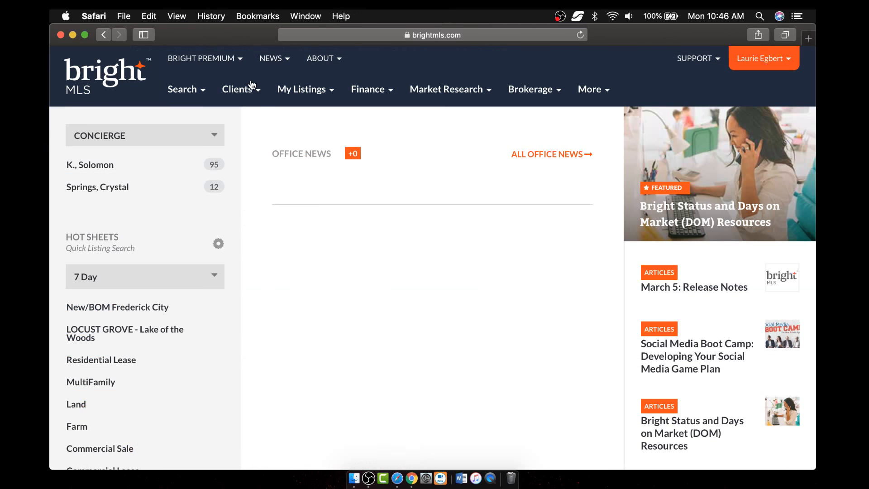
left_click(239, 91)
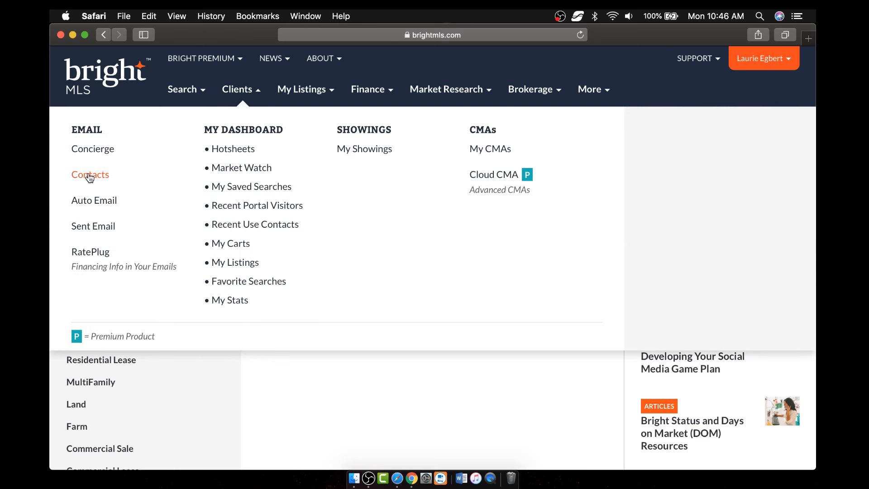
left_click(90, 178)
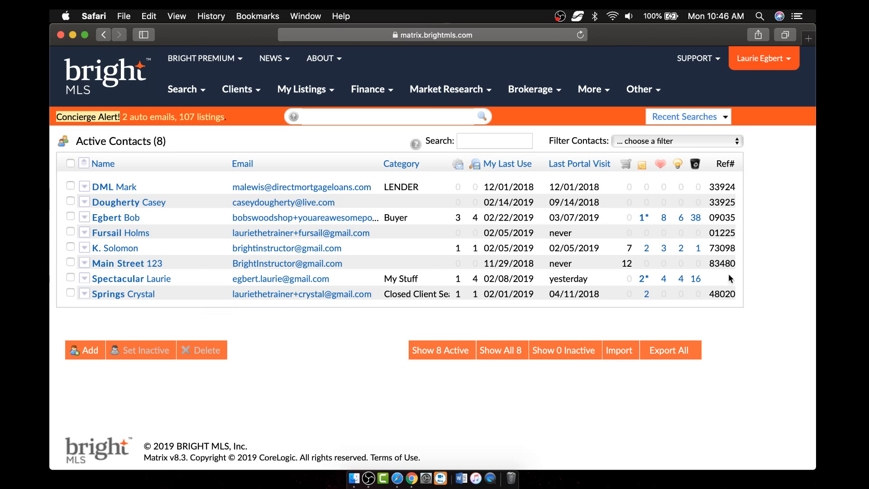
double_click(718, 187)
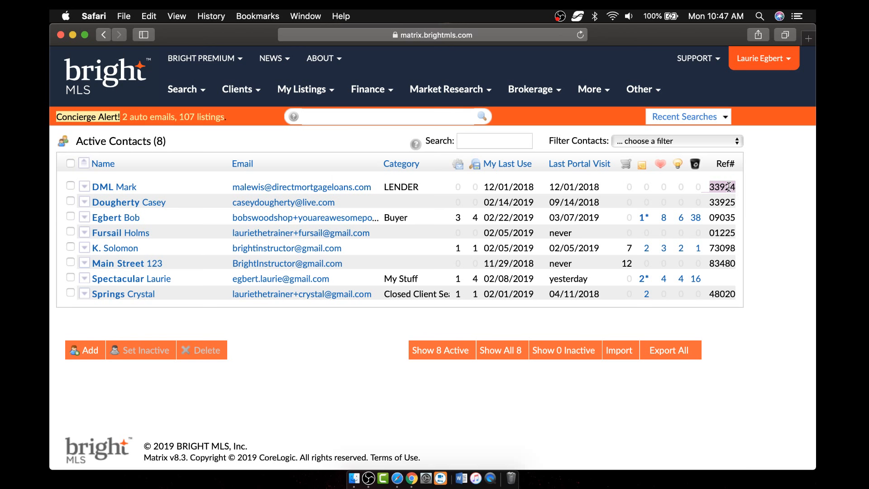
left_click(72, 34)
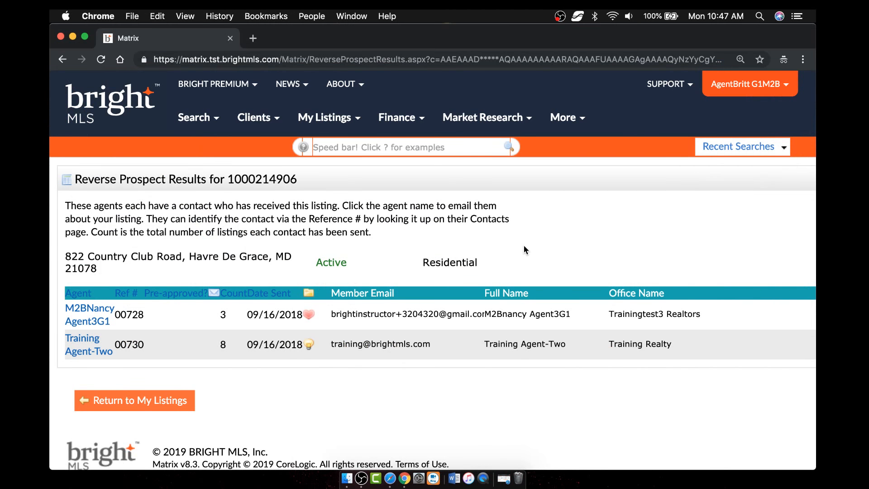
left_click(138, 400)
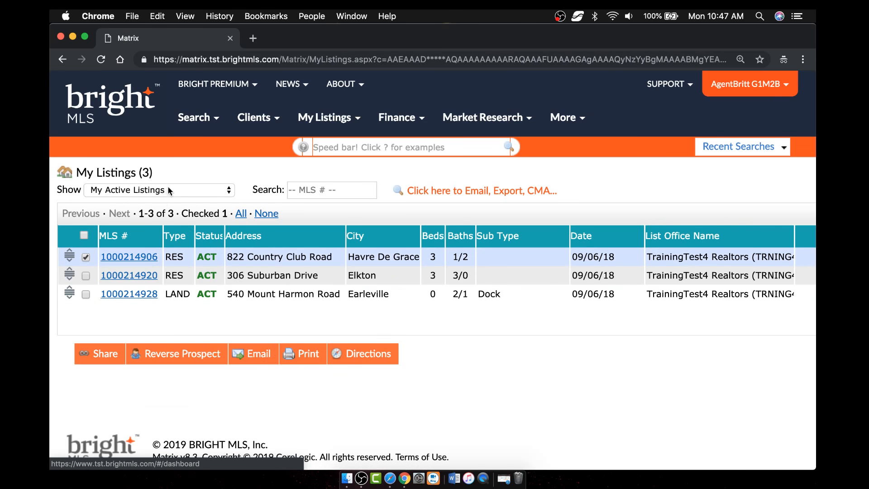
left_click(169, 188)
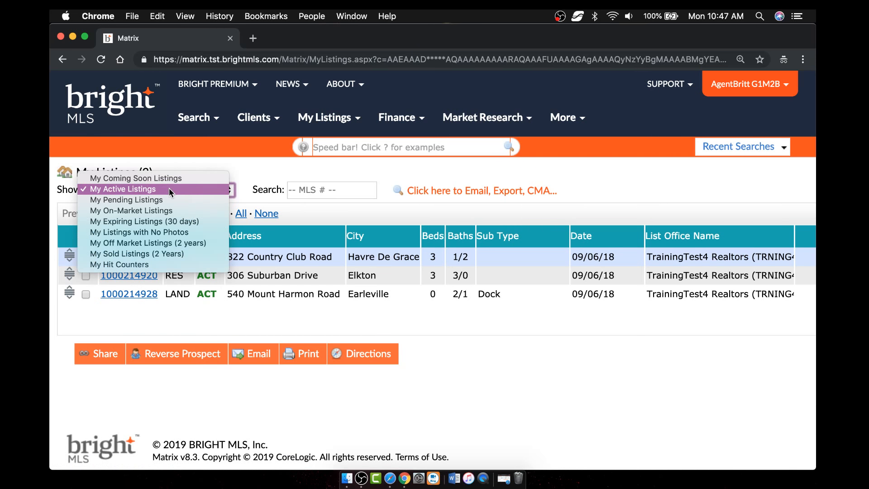
left_click(153, 264)
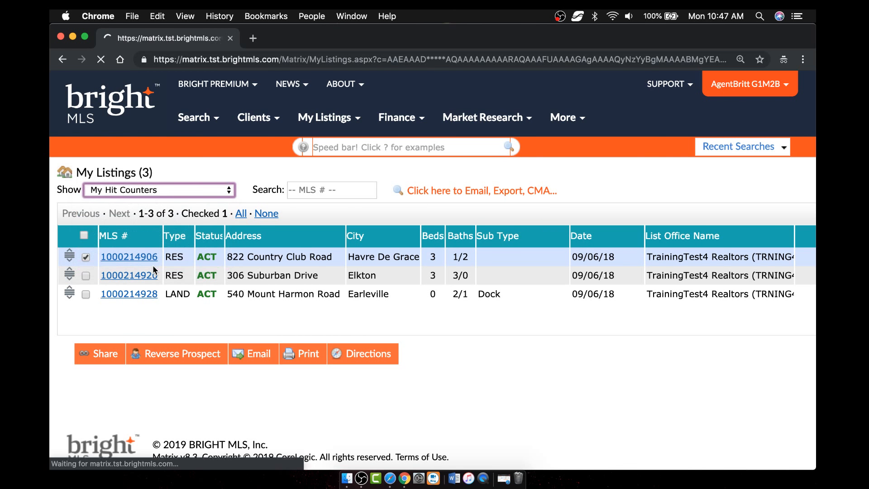
scroll(398, 299, "right", 4)
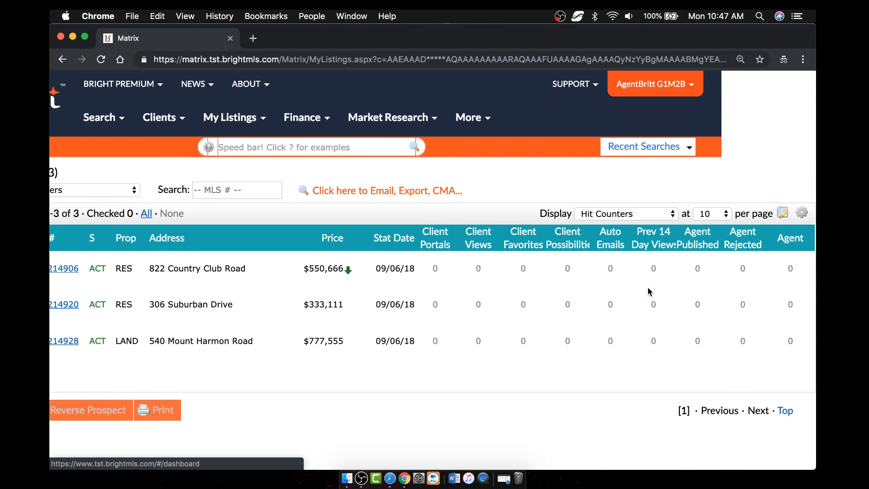
scroll(336, 325, "left", 3)
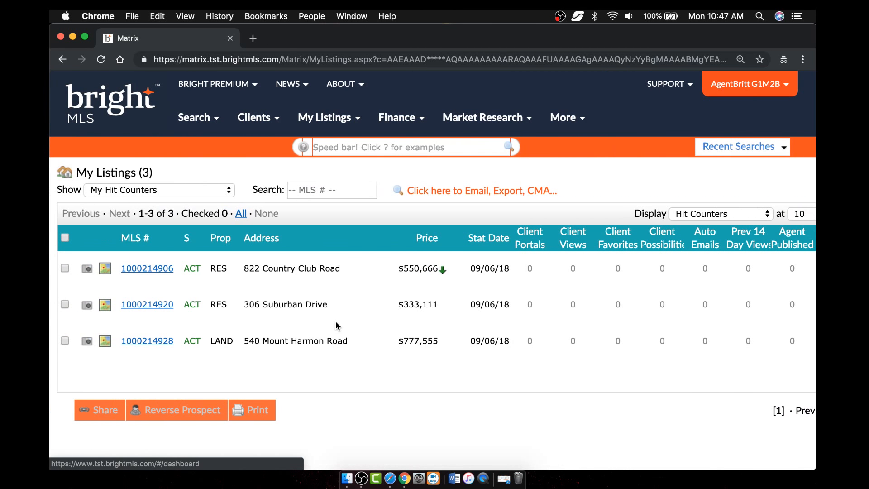
scroll(337, 324, "right", 3)
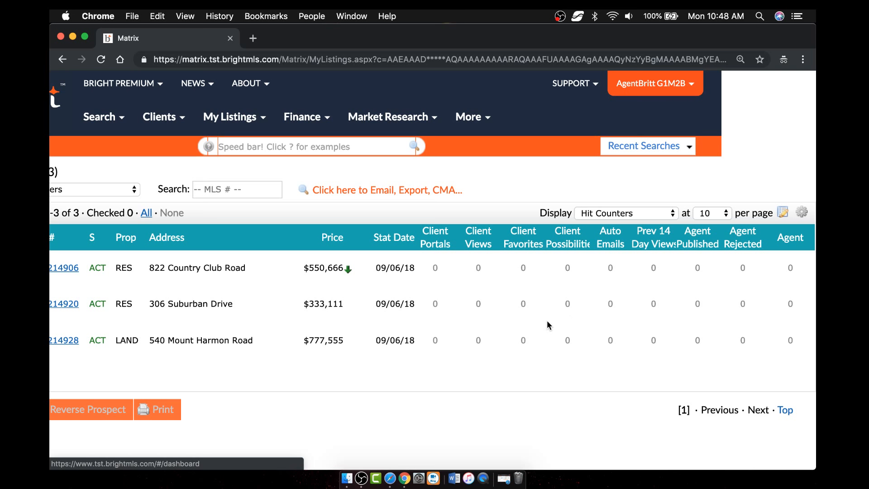
scroll(373, 295, "left", 5)
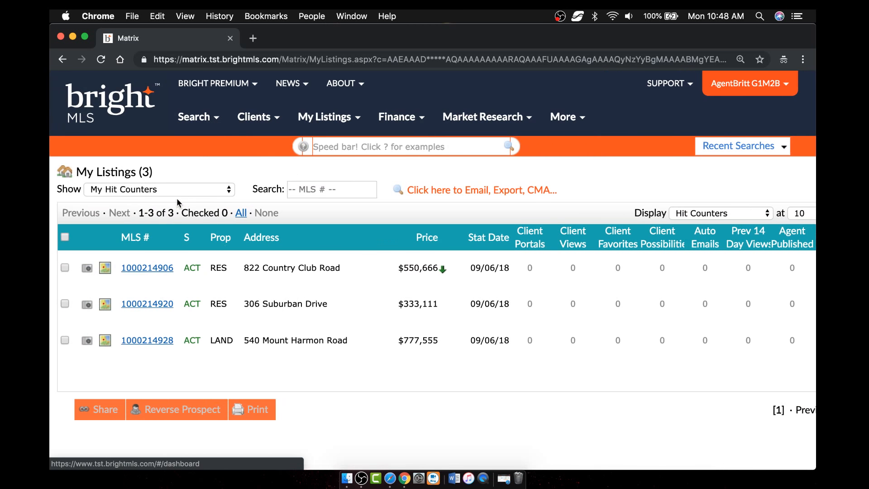
left_click(64, 268)
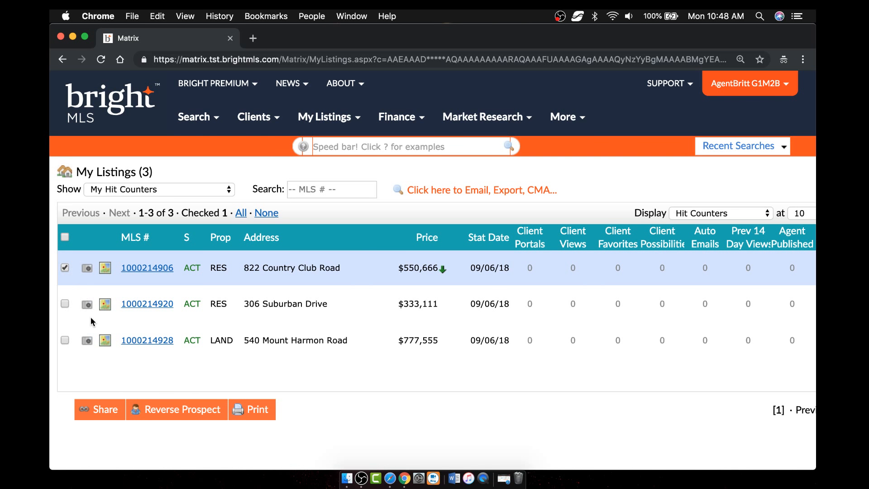
left_click(258, 410)
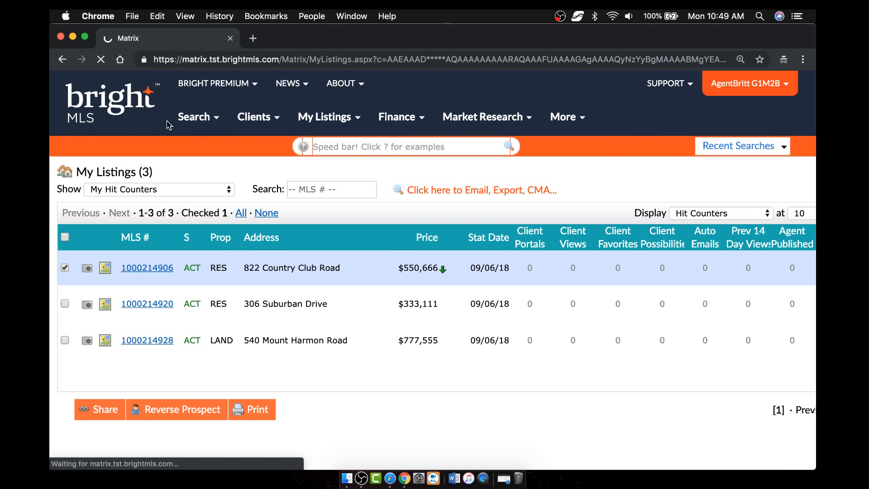
left_click(304, 118)
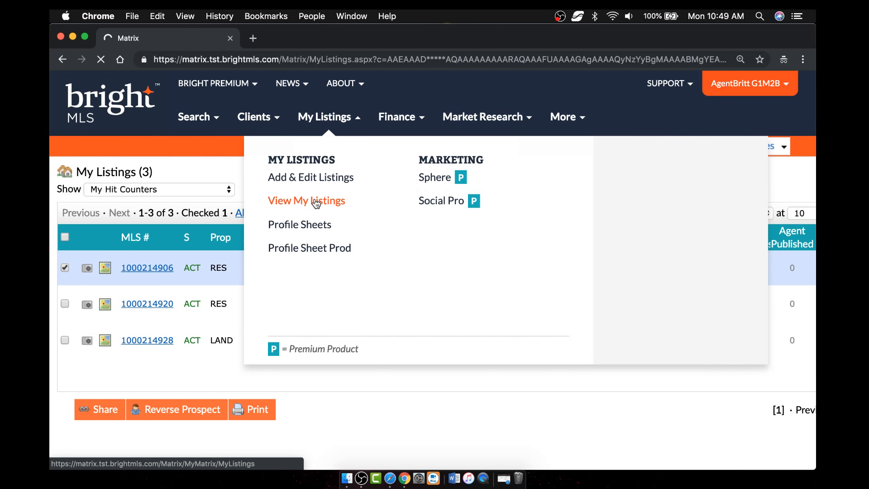
left_click(390, 479)
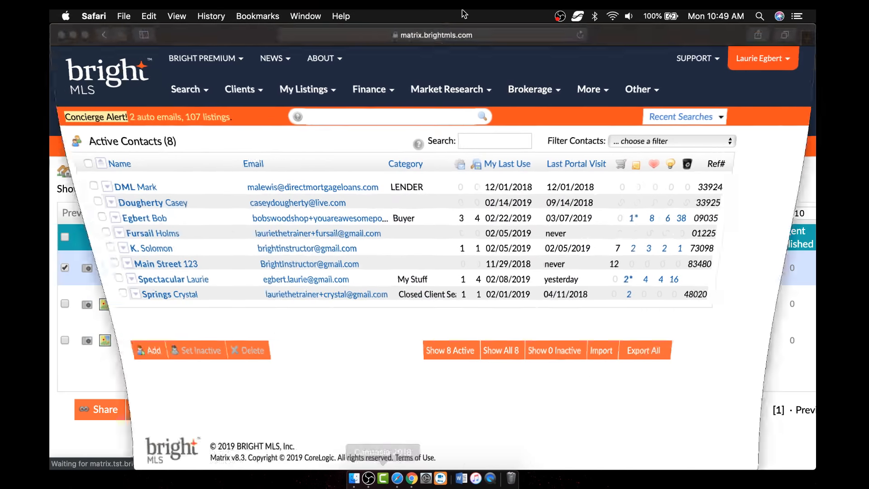
left_click(411, 478)
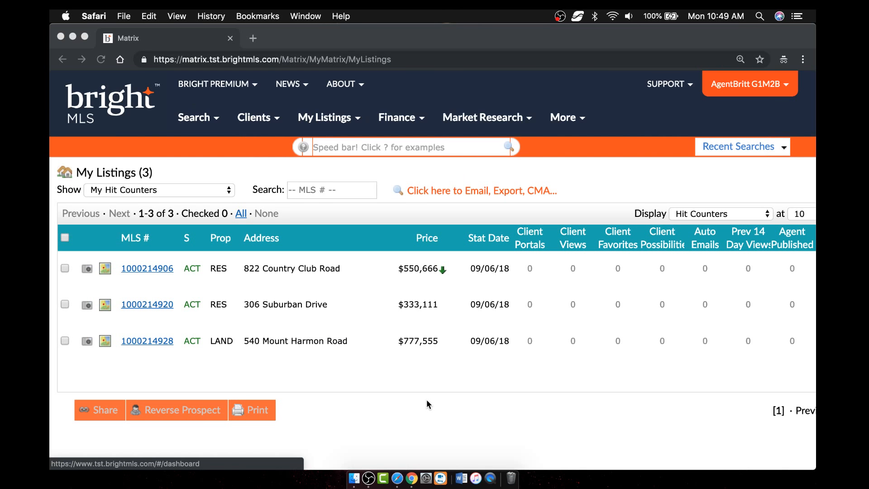
left_click(65, 305)
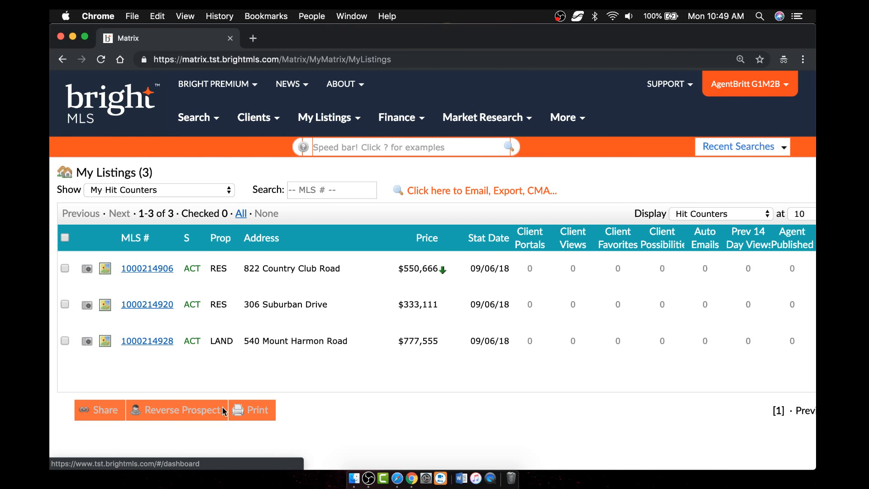
left_click(161, 194)
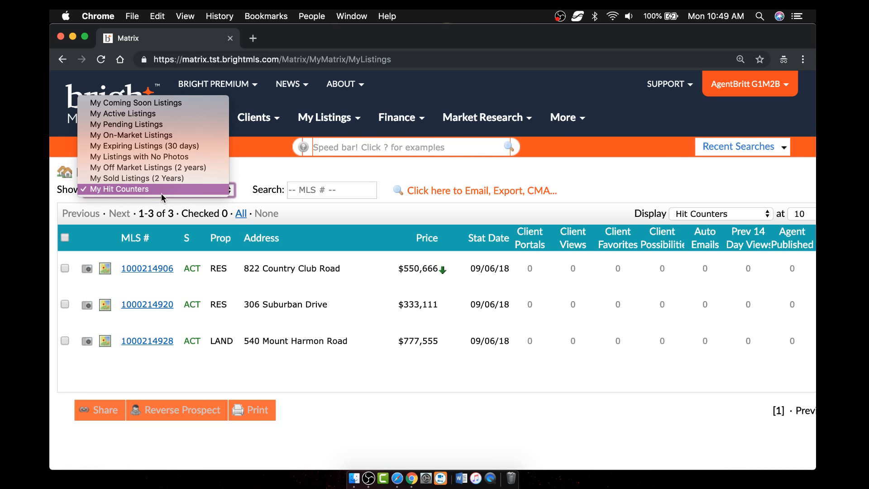
left_click(155, 113)
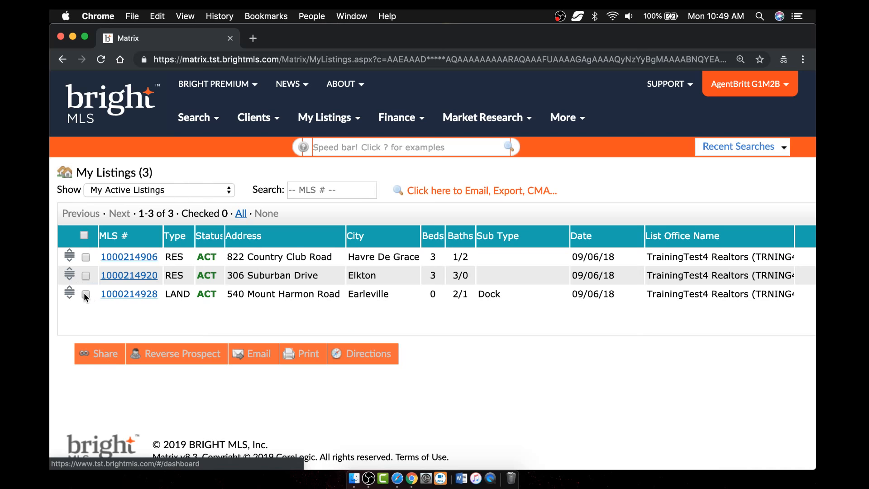
left_click(86, 295)
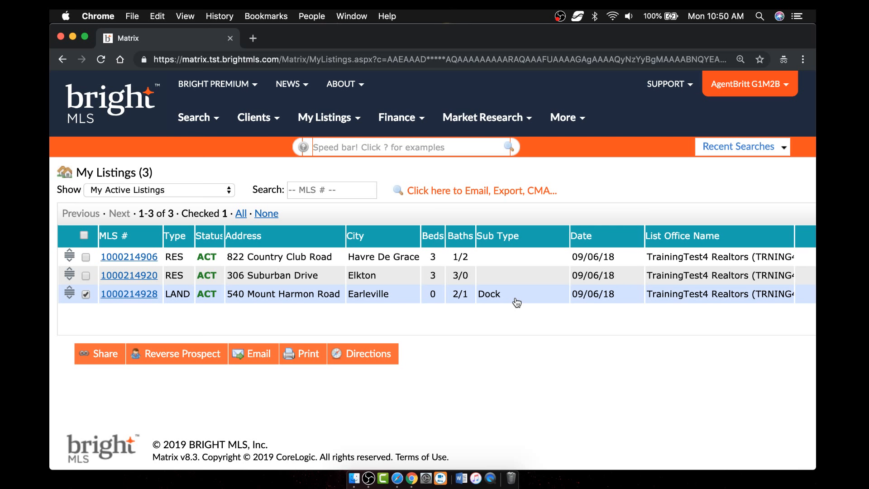
- Start emailing the checked listing and enter the recipient's e-mail address
left_click(256, 355)
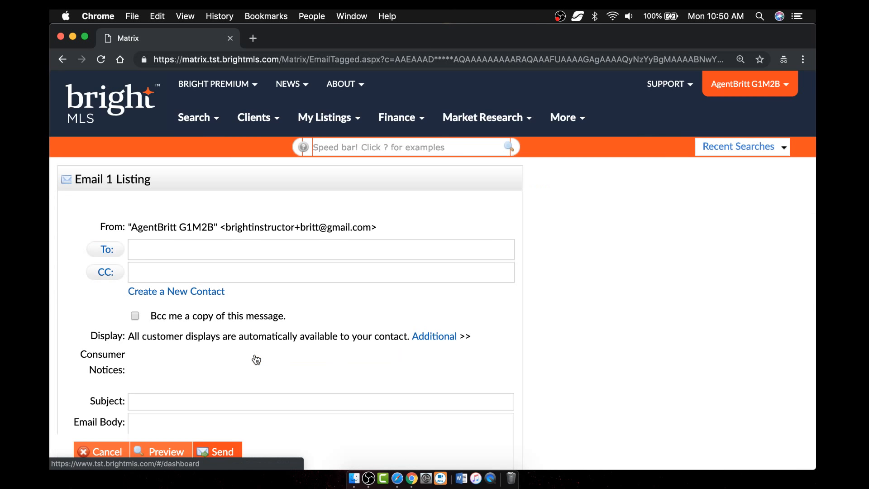
left_click(148, 249)
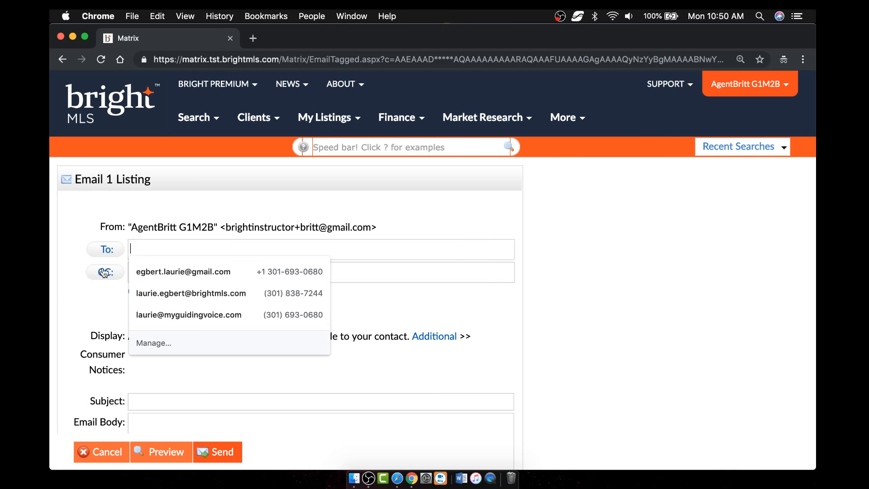
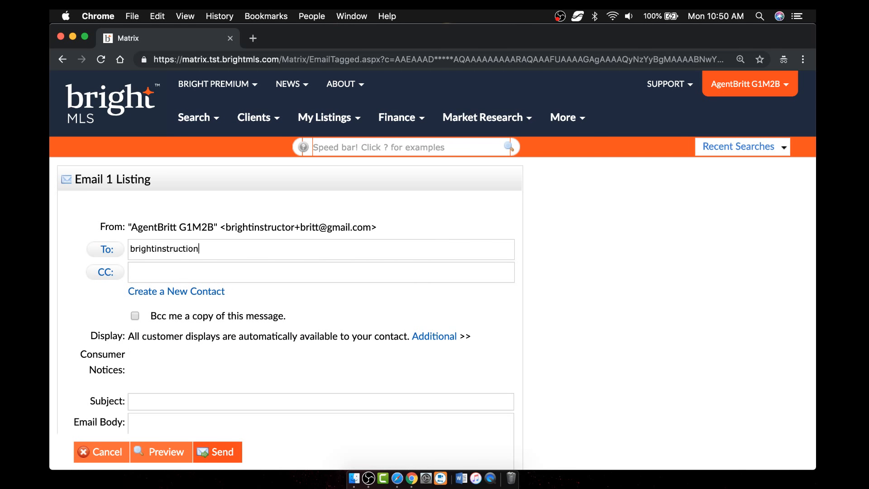
key("Tab")
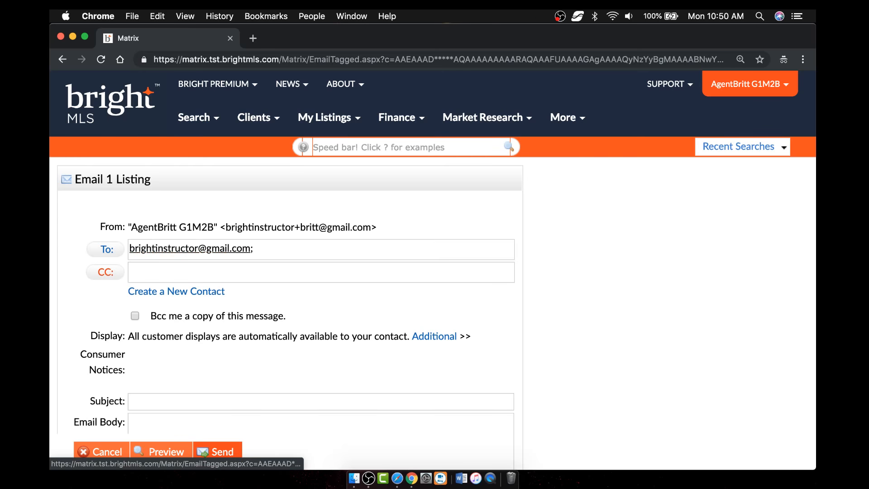
scroll(318, 302, "down", 5)
scroll(319, 302, "up", 2)
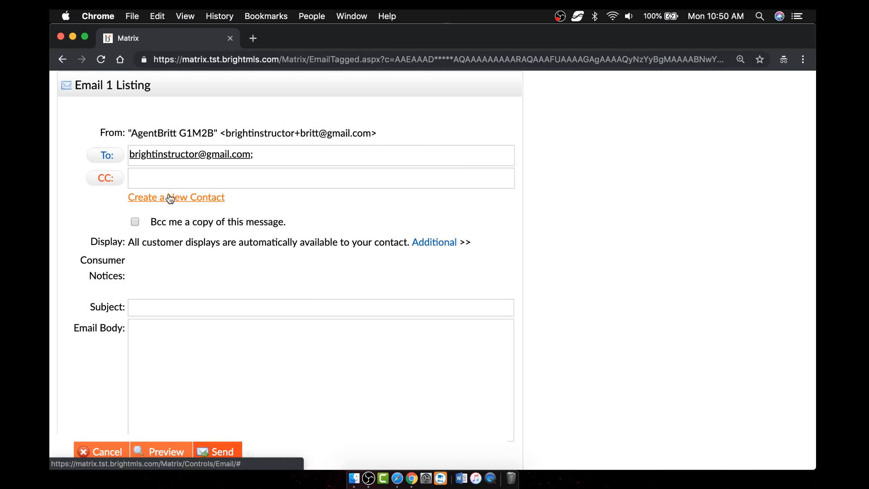
scroll(253, 312, "down", 2)
- Add subject 'Dock for Sale' and body 'Great meeting you let me know if I can do anything.', then send
left_click(237, 256)
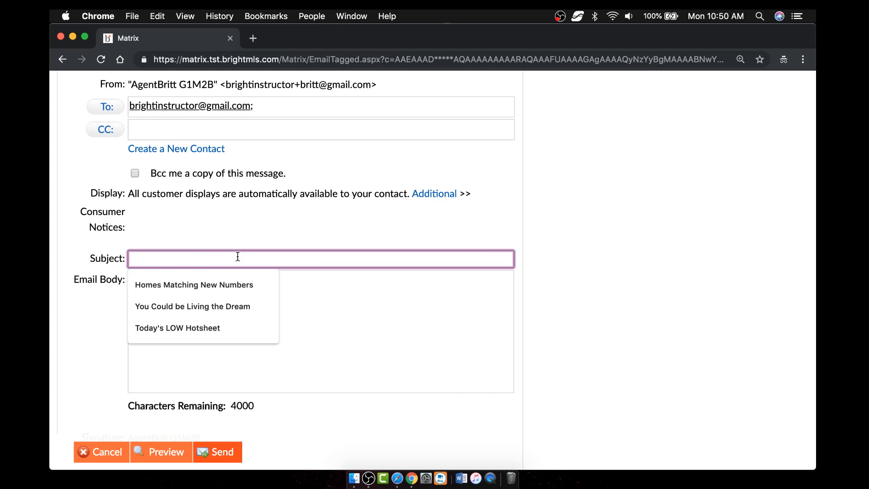
type("Dock for Sales")
key("BackSpace")
key("Tab")
type("Grea")
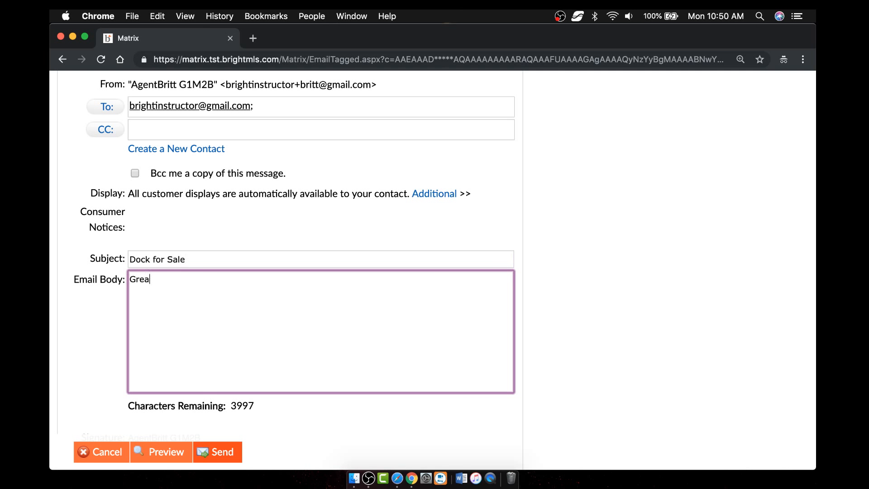
type("t meeting you let me know if I can ")
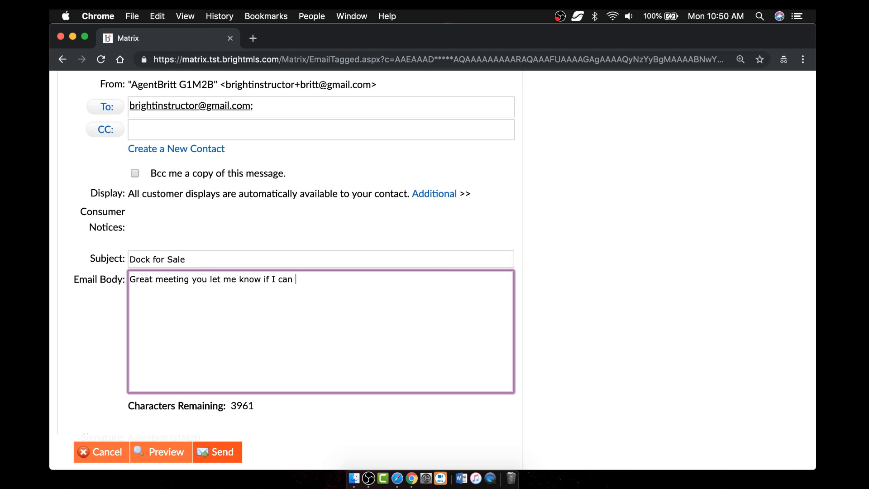
type("do anything.")
left_click(224, 458)
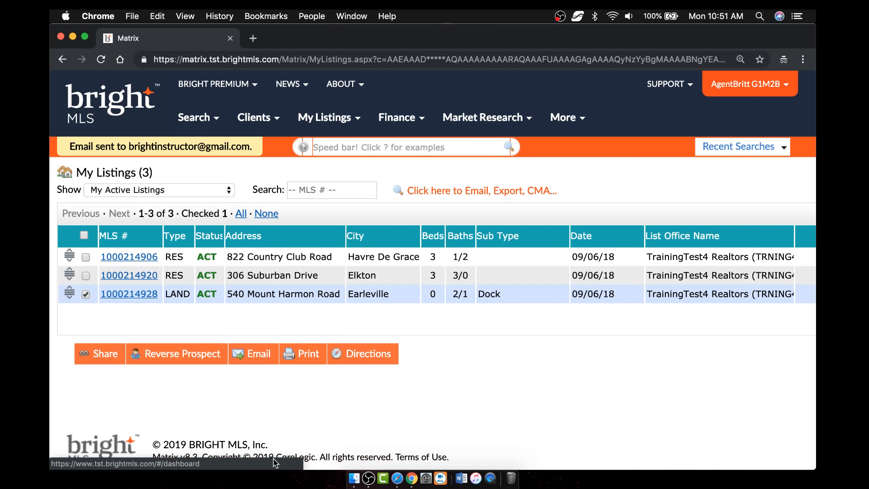
left_click(312, 354)
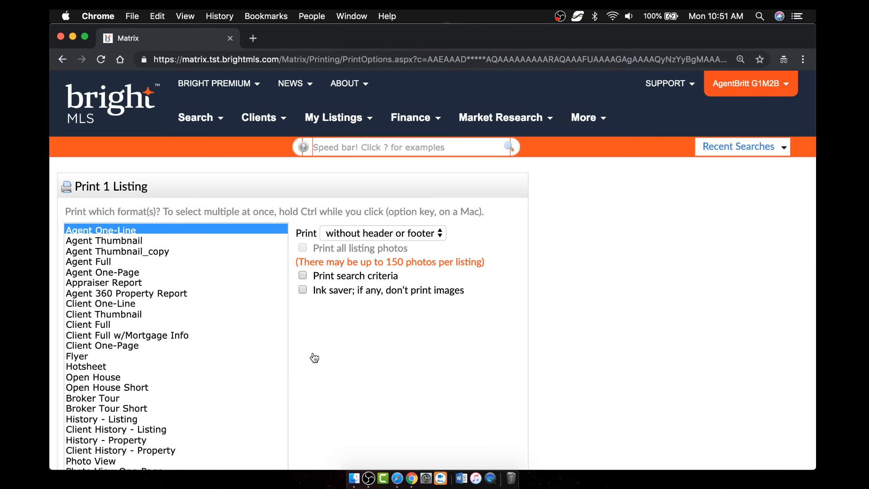
scroll(314, 357, "down", 5)
scroll(314, 357, "up", 2)
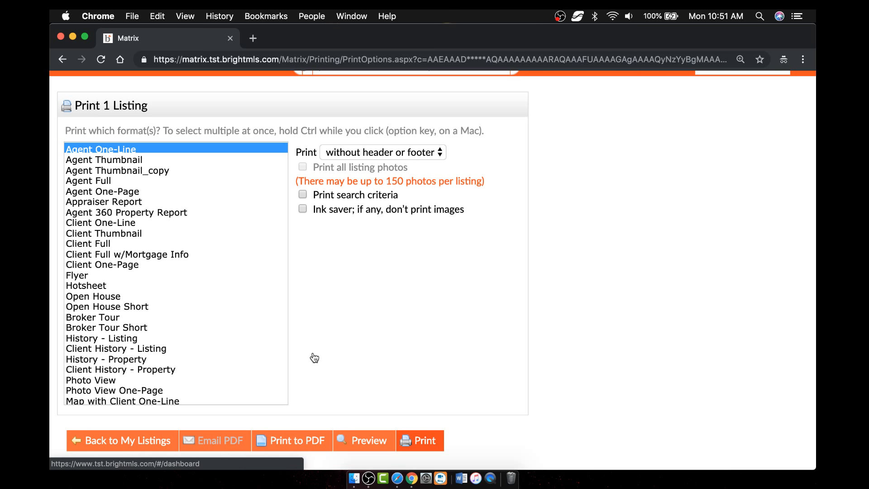
scroll(184, 256, "down", 3)
scroll(184, 256, "up", 3)
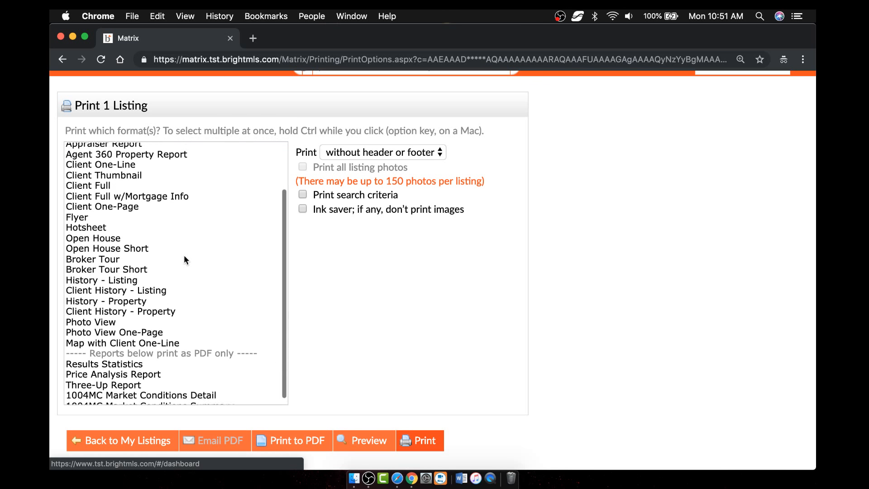
scroll(184, 254, "down", 3)
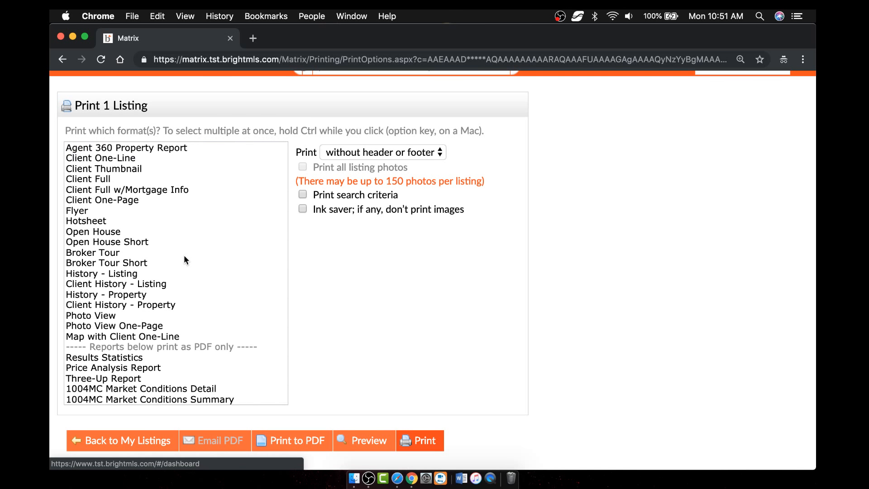
left_click(363, 153)
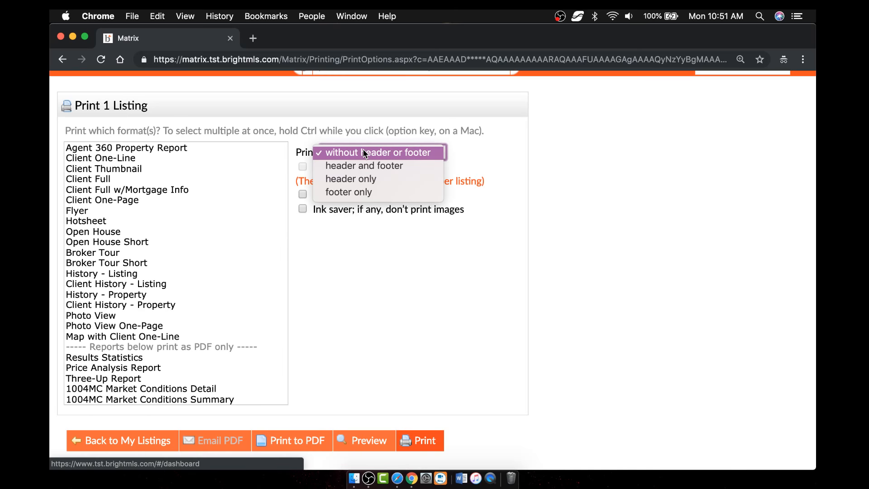
left_click(363, 149)
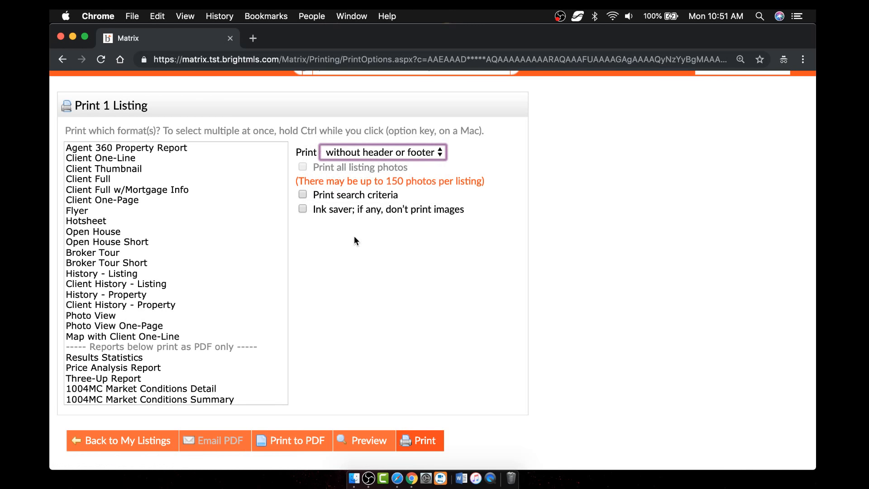
left_click(299, 443)
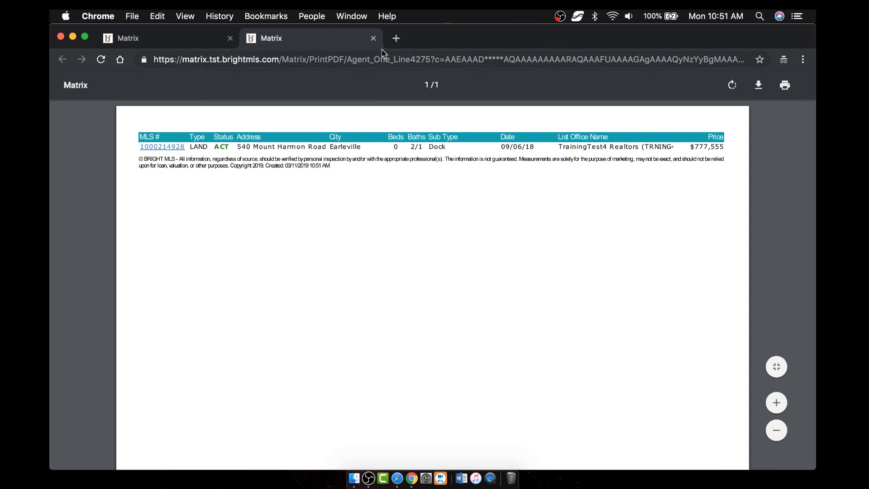
left_click(373, 38)
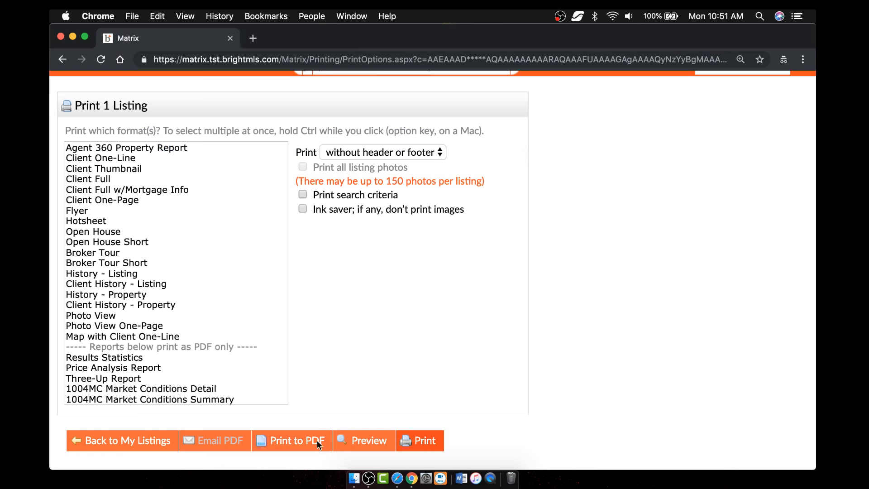
left_click(370, 443)
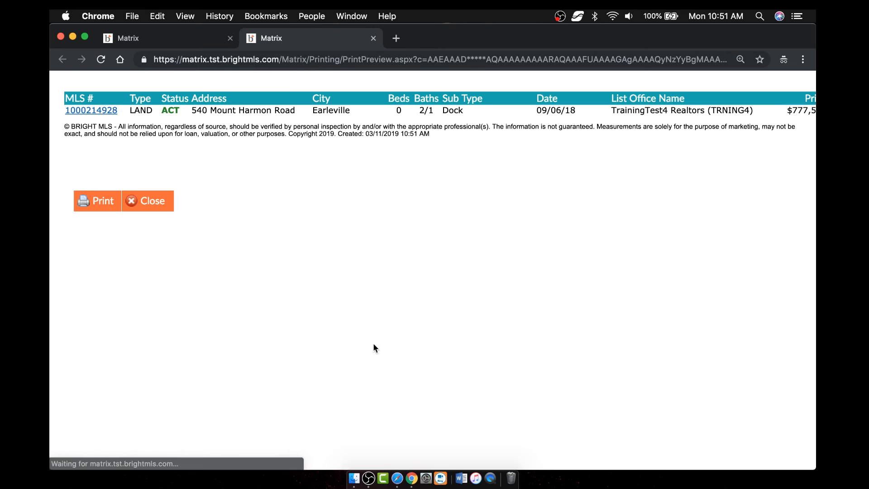
left_click(373, 38)
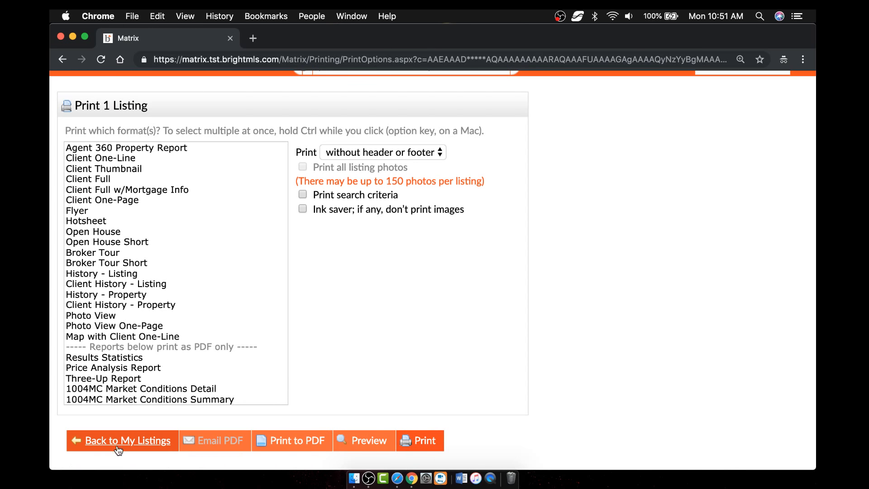
left_click(119, 449)
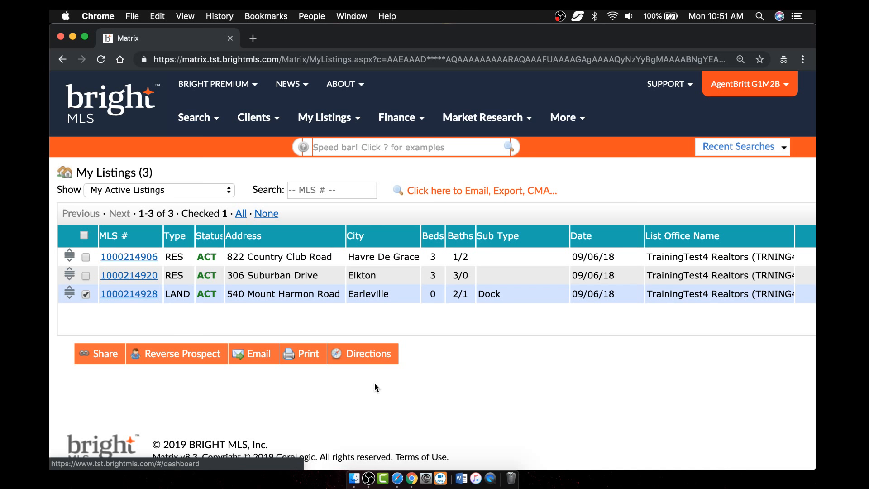
- Open driving directions and add a custom stop at 9707 Key W Ave #200, Rockville MD
left_click(370, 358)
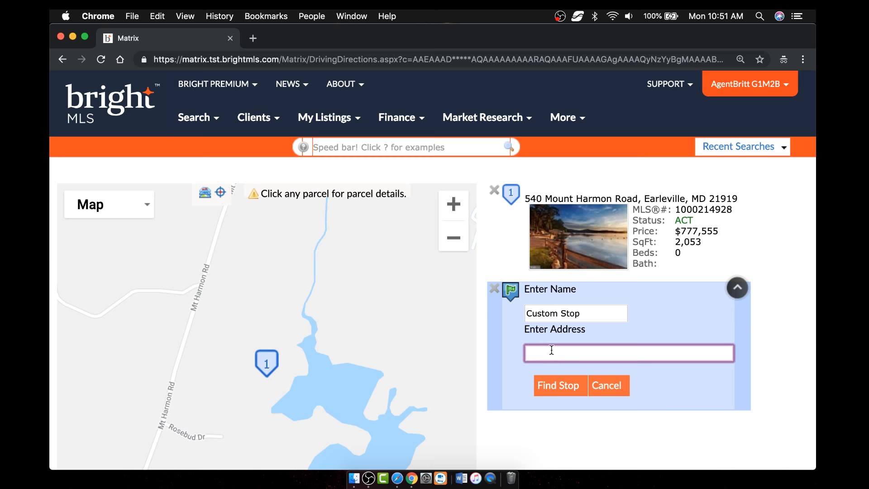
type("9707 Key West Ave, 200")
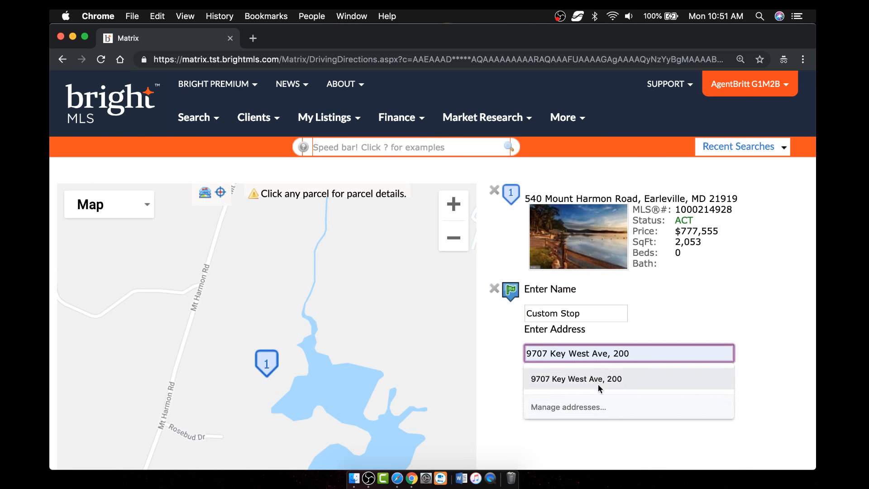
left_click(600, 385)
left_click(658, 356)
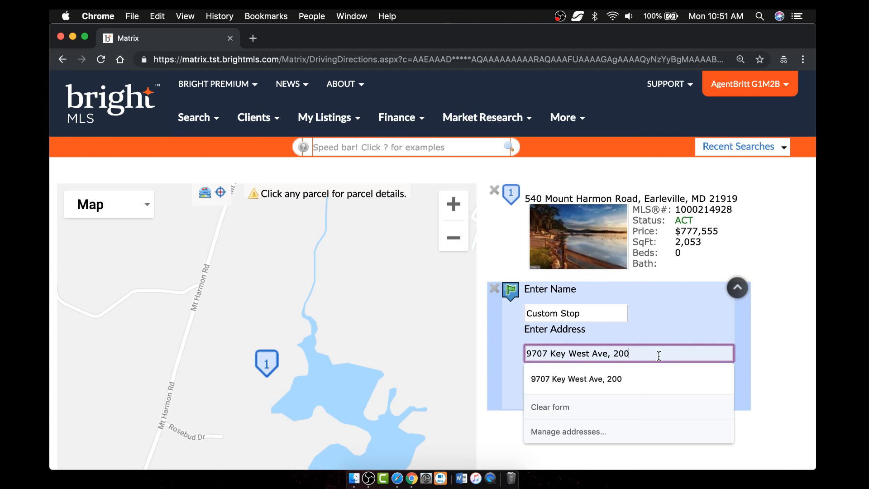
type("rockville")
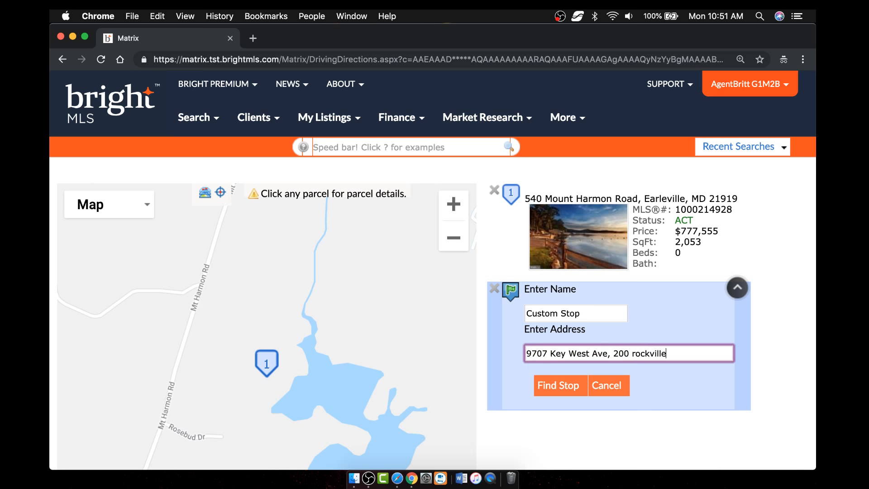
type(" md")
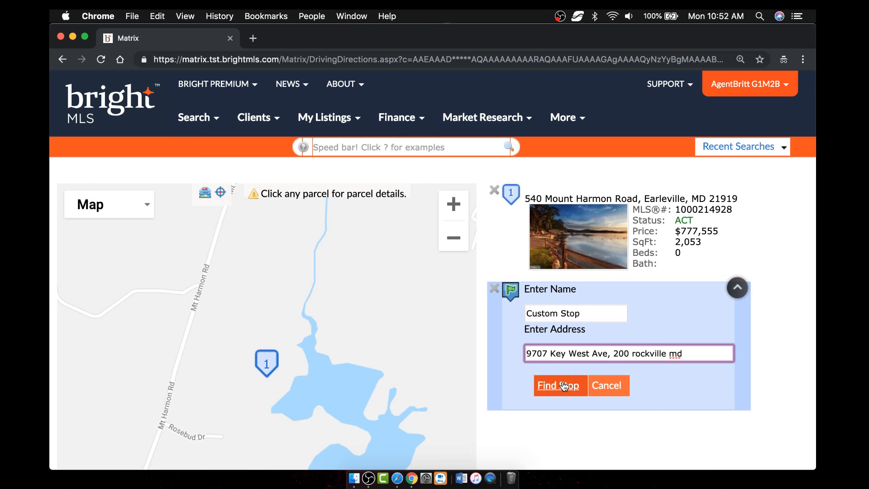
left_click(564, 385)
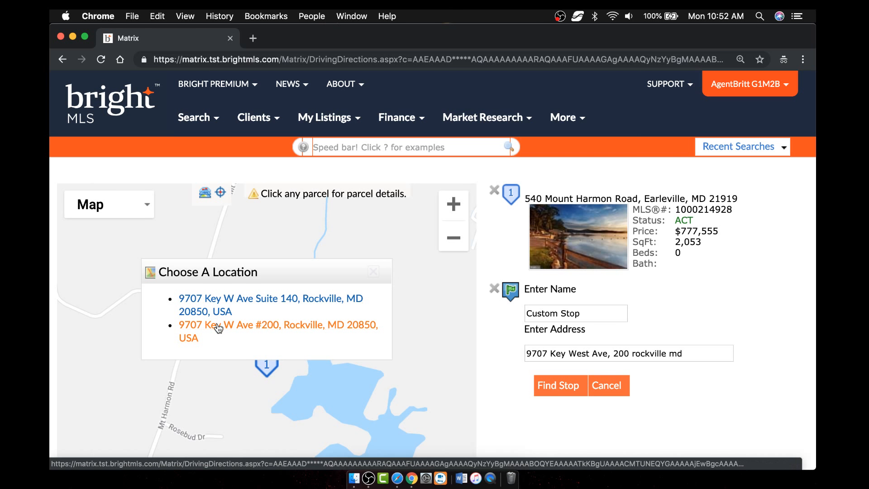
left_click(216, 325)
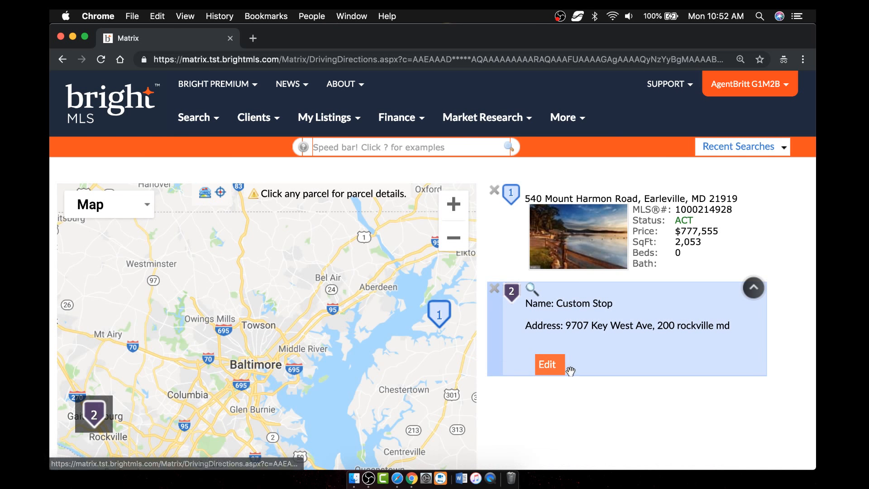
left_click(753, 291)
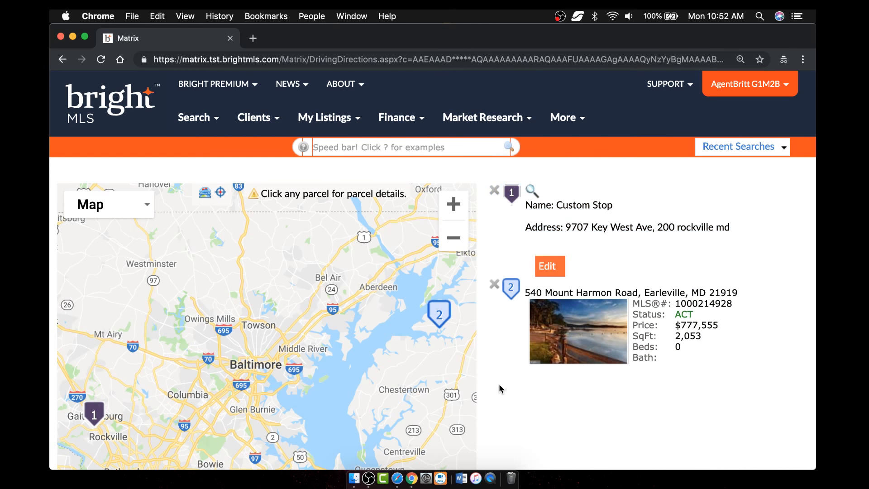
scroll(499, 384, "down", 3)
scroll(499, 384, "down", 2)
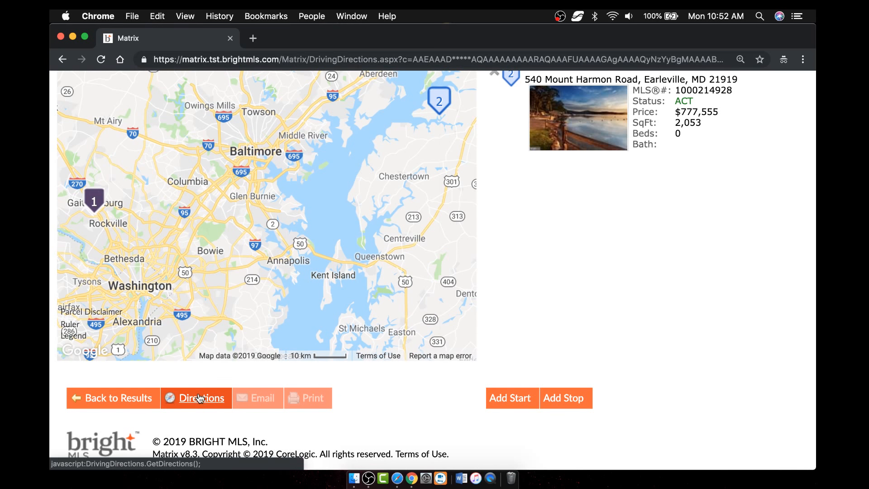
- Calculate the 110.0 mi, 120-minute route and scroll through its turn-by-turn directions
left_click(199, 397)
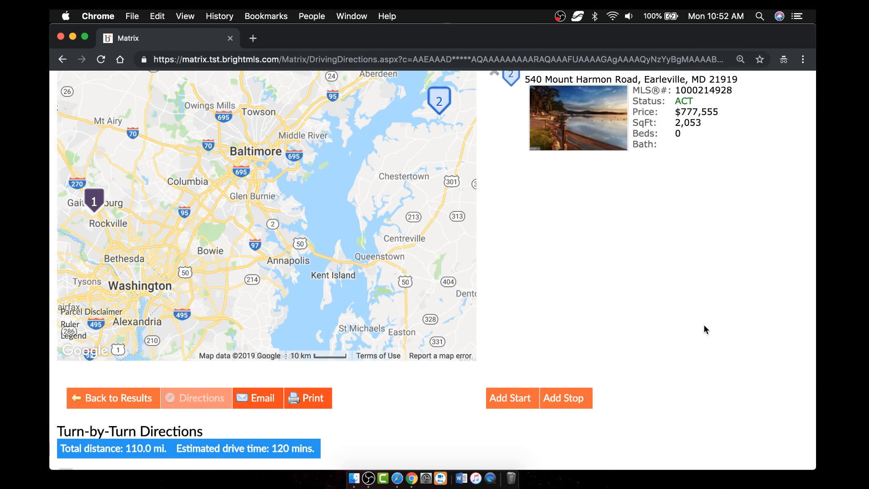
scroll(699, 316, "down", 7)
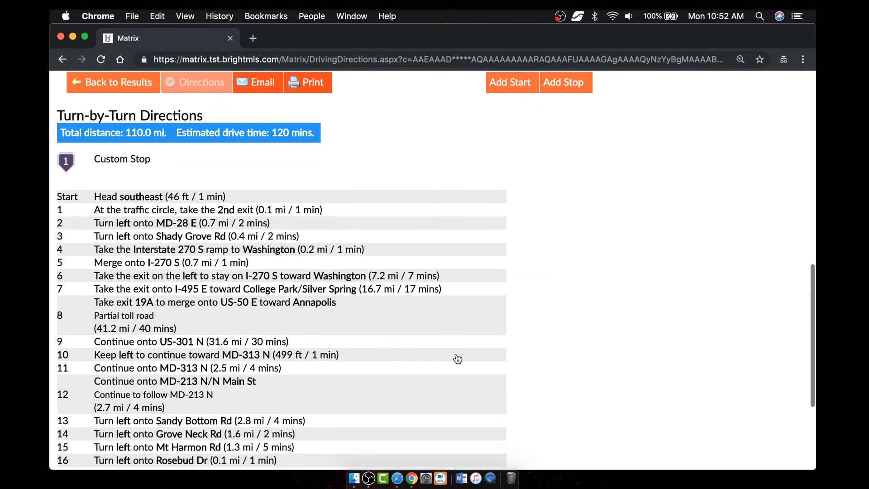
scroll(457, 358, "down", 5)
scroll(457, 358, "up", 8)
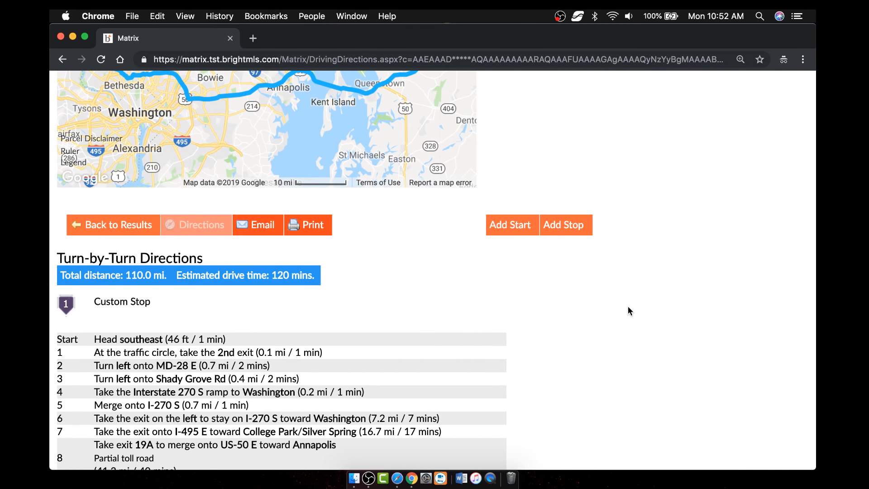
scroll(628, 306, "up", 3)
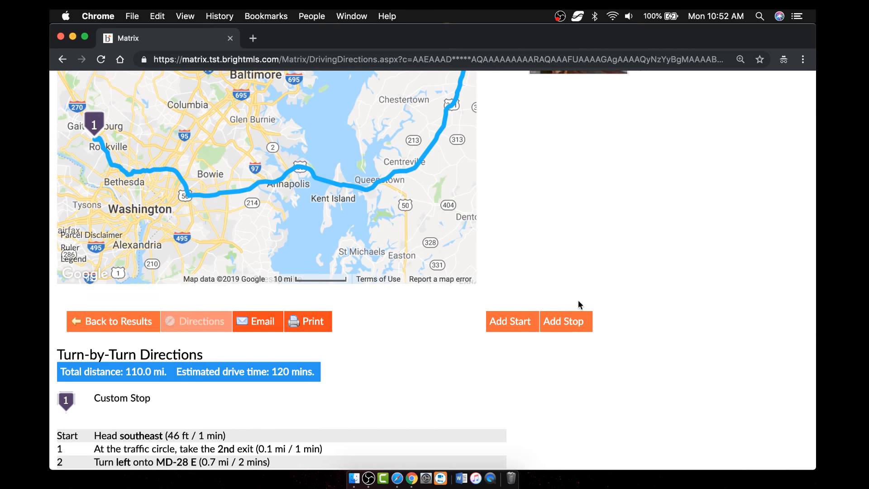
scroll(636, 259, "up", 7)
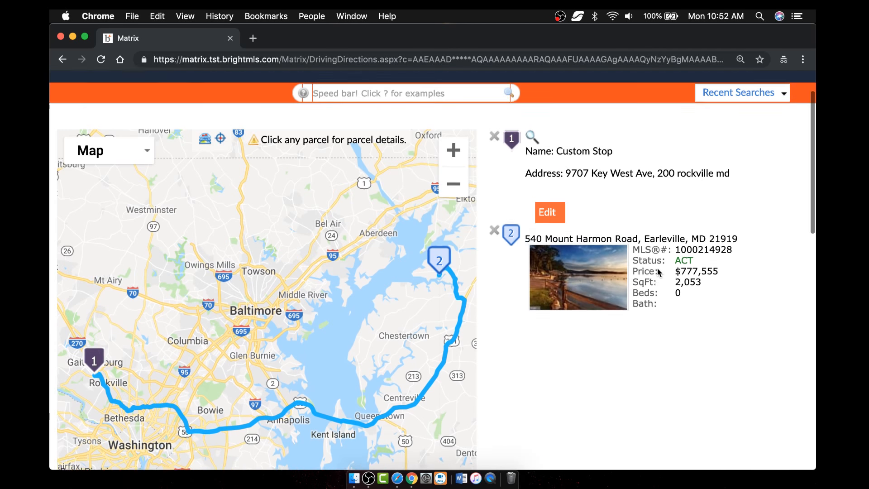
scroll(658, 272, "up", 1)
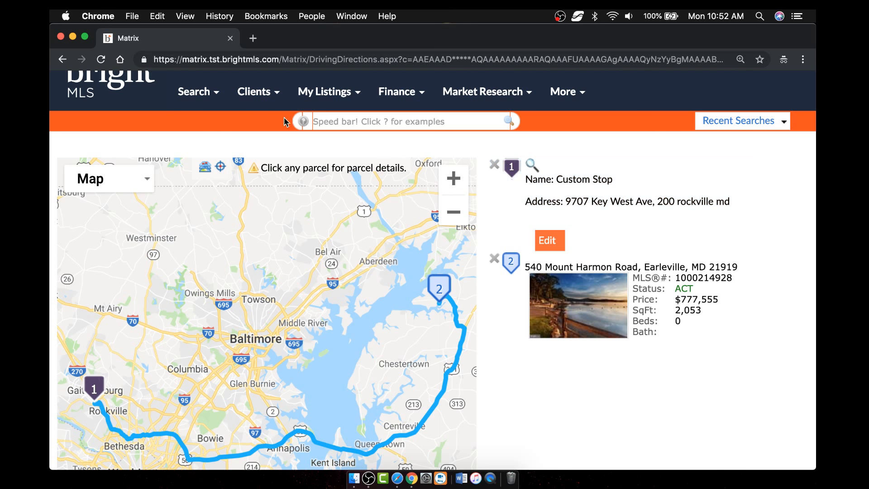
- Leave the directions page and load brightmls.com in the address bar
left_click(122, 89)
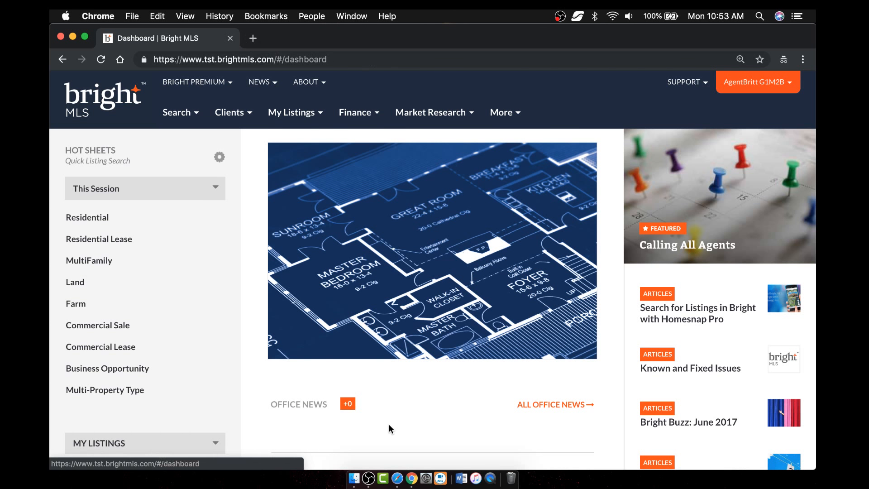
left_click(354, 59)
type("brightmls.com")
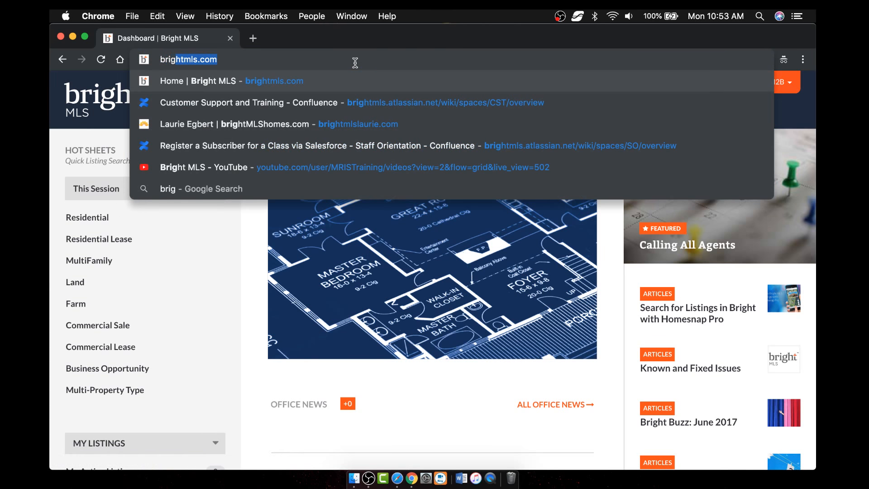
key("Return")
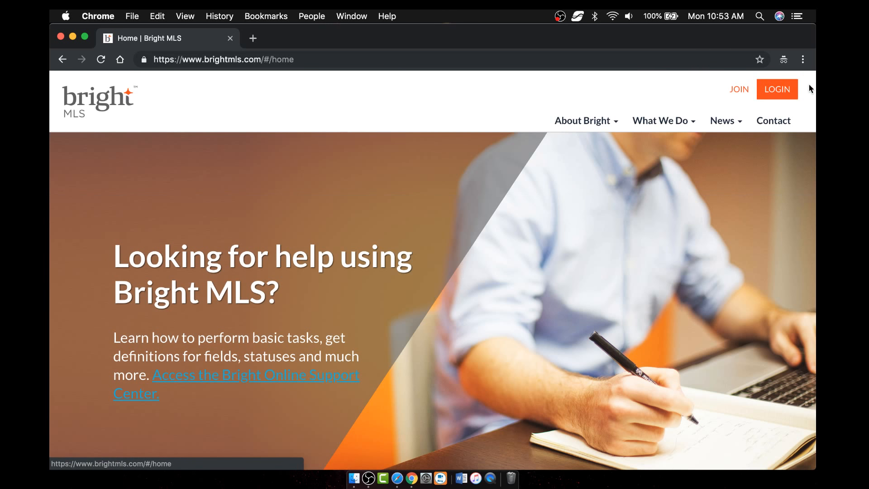
- Log in with the saved credentials and dismiss the in-person training announcement
left_click(777, 89)
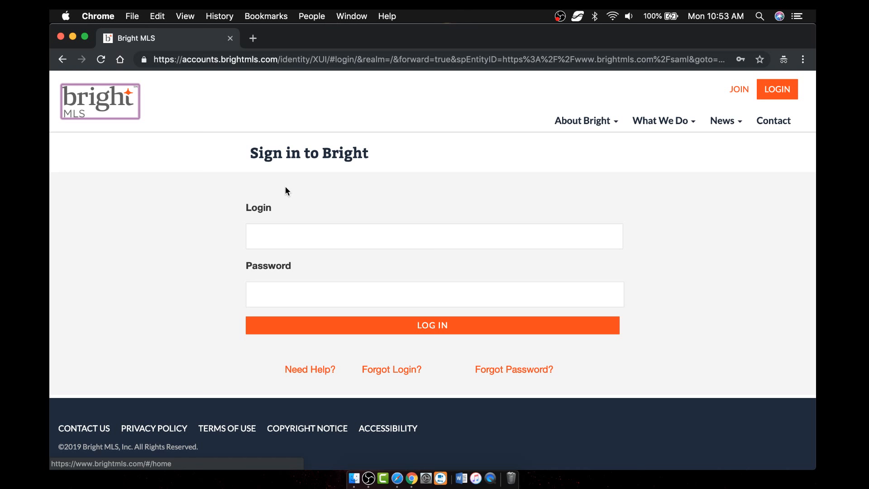
left_click(307, 245)
left_click(313, 262)
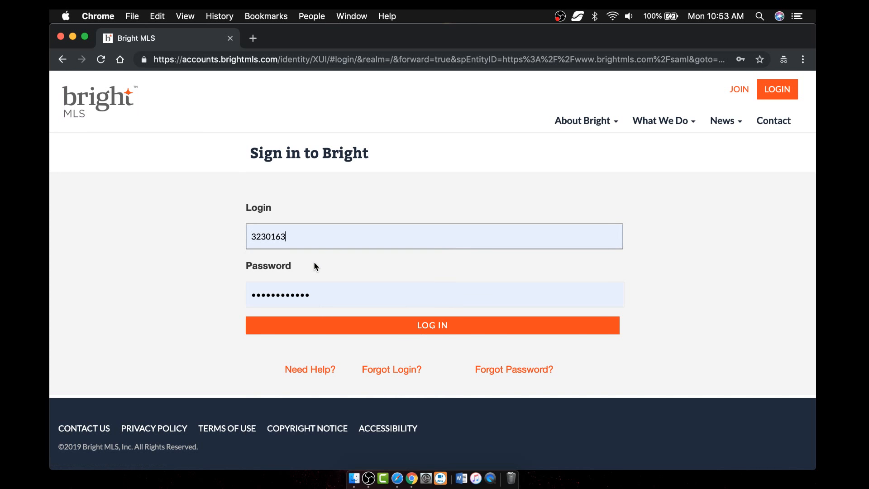
left_click(422, 325)
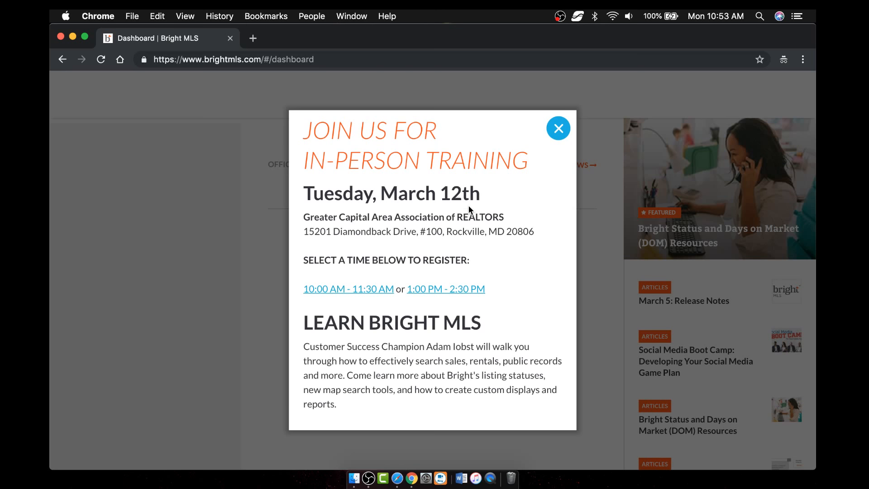
left_click(557, 128)
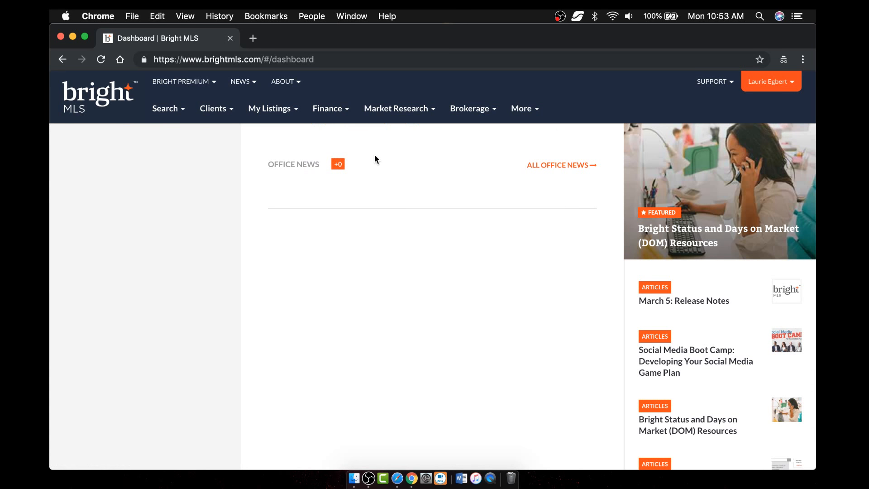
- Open the asdf draft for editing, decline the photo copyright notice, and return to Manage Listings
left_click(272, 108)
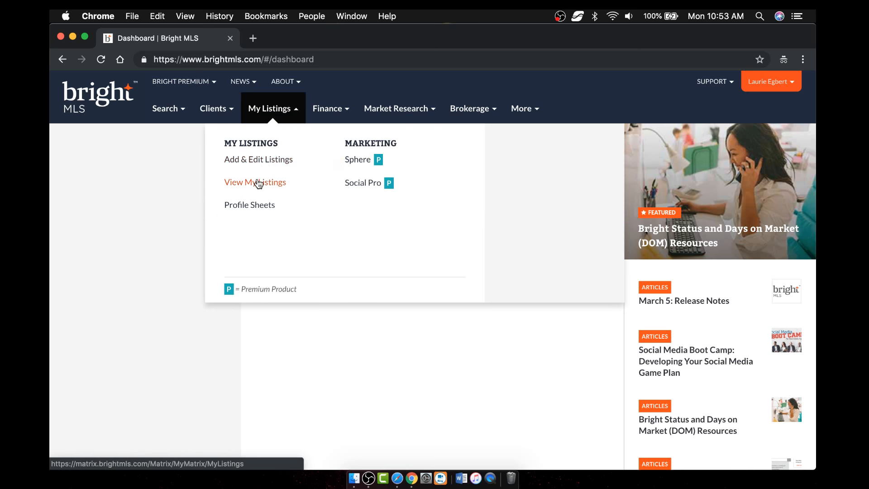
left_click(263, 165)
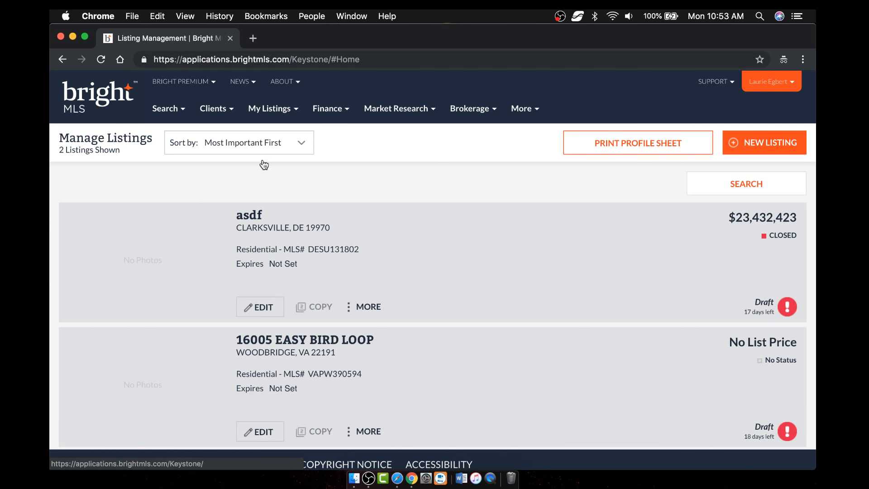
left_click(252, 299)
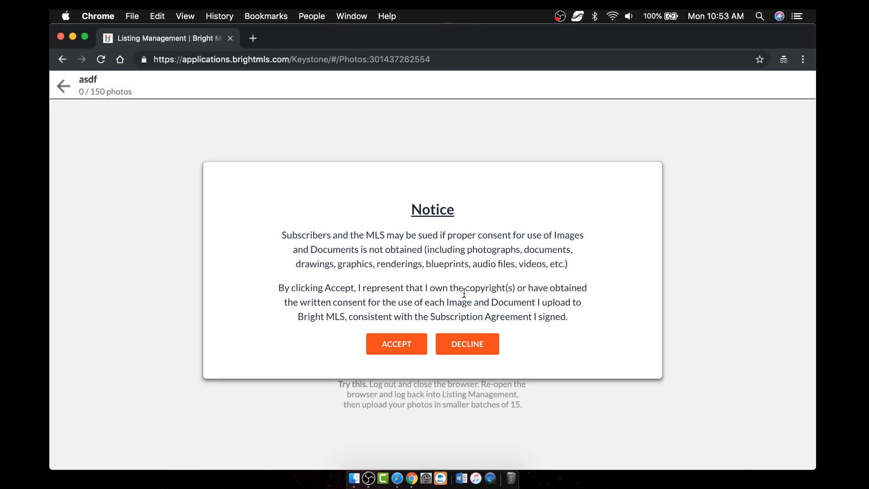
left_click(477, 344)
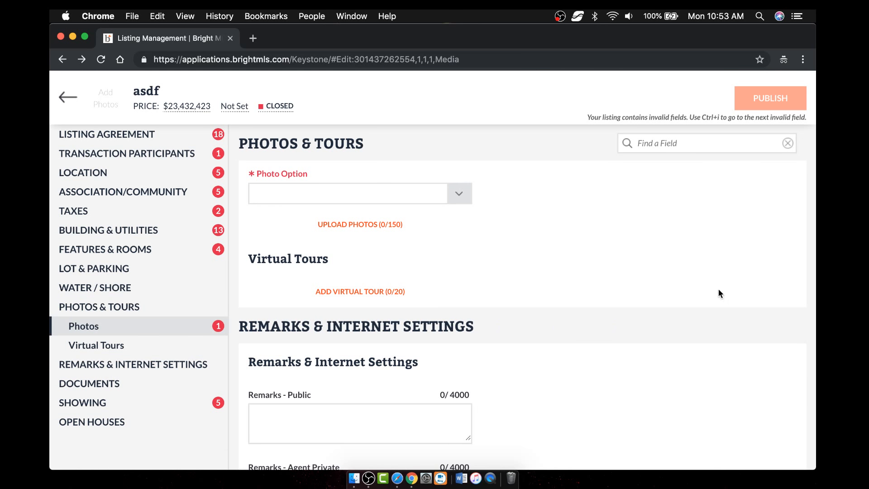
scroll(718, 293, "up", 10)
scroll(446, 333, "up", 10)
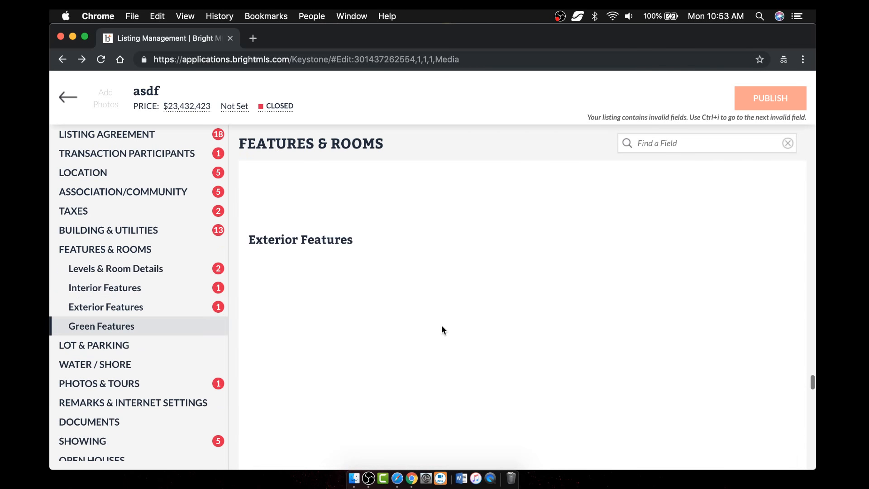
left_click(68, 97)
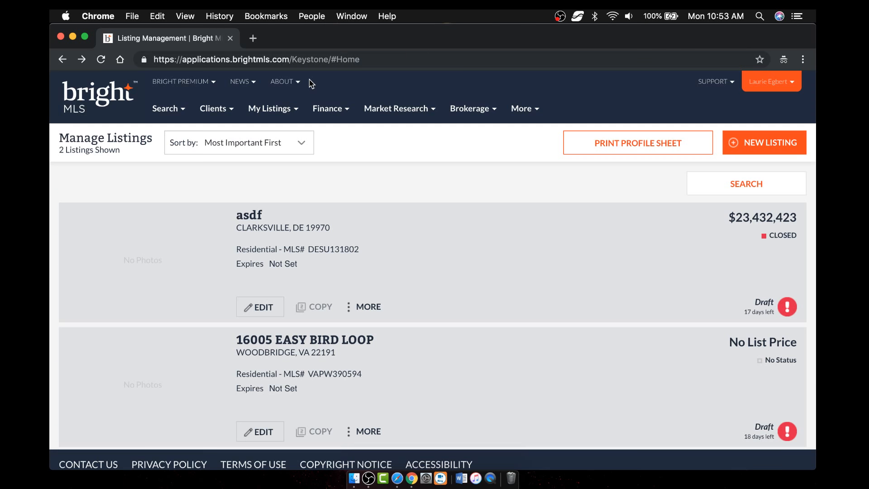
- Load the tst.brightmls.com test site
left_click(364, 60)
type("tst.brightmls.com")
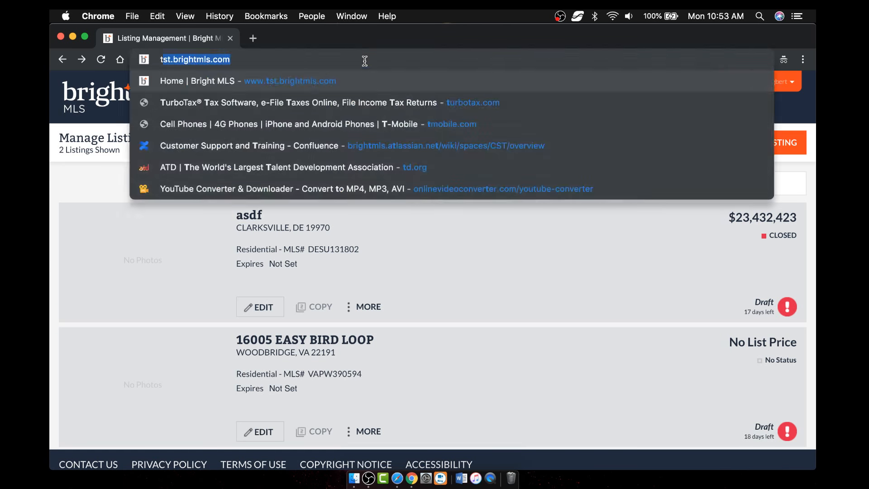
key("Return")
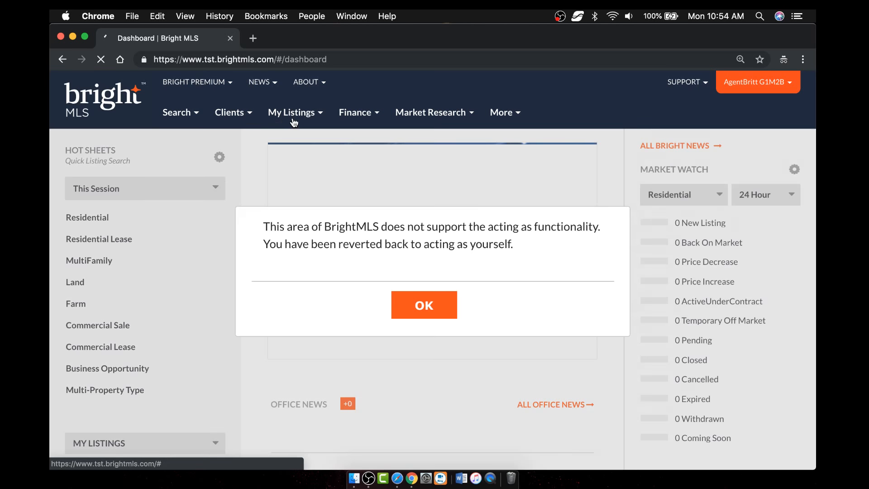
mouse_move(295, 123)
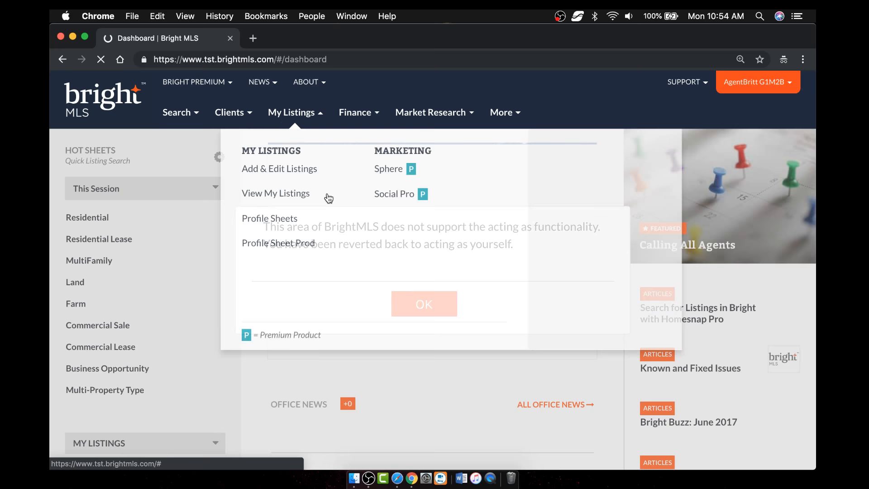
left_click(286, 194)
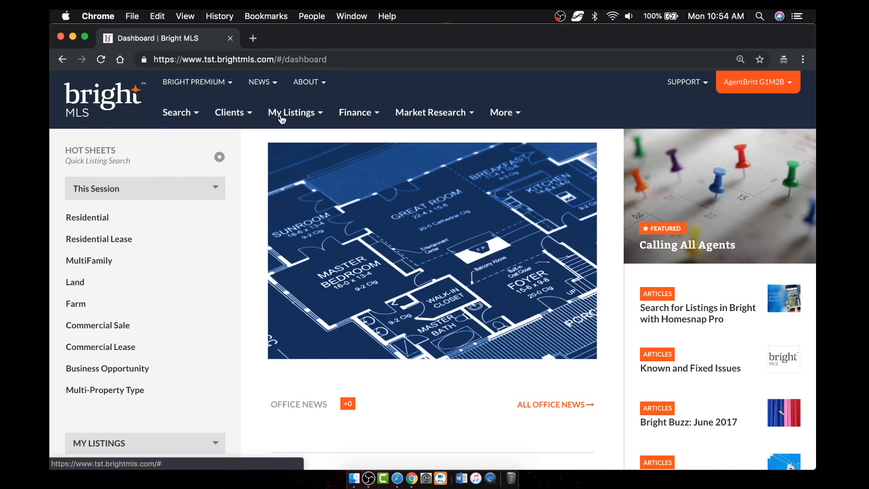
mouse_move(294, 121)
left_click(285, 173)
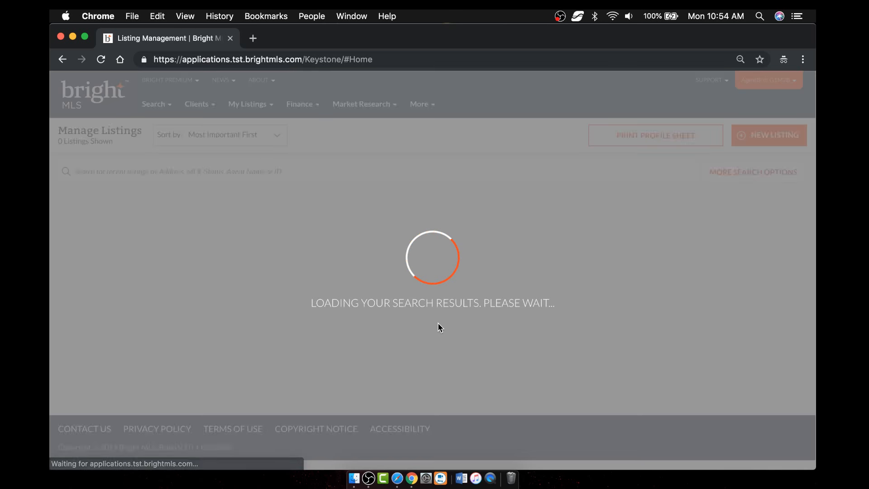
scroll(438, 322, "down", 5)
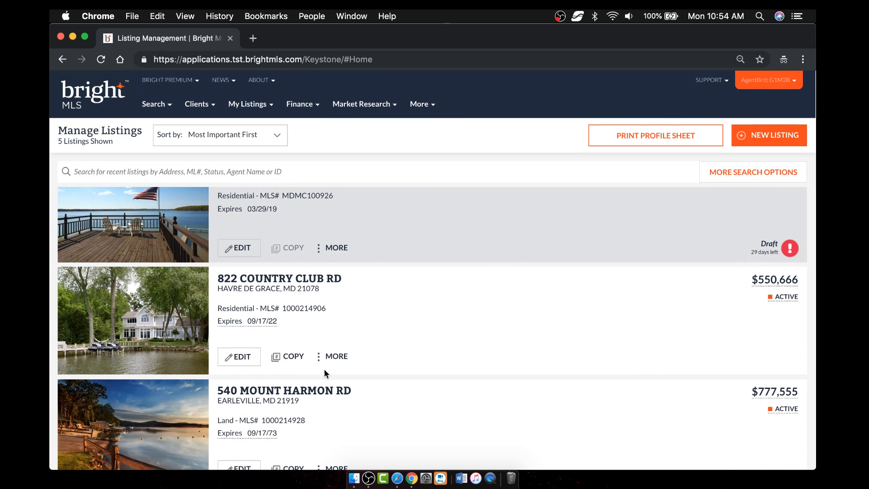
left_click(335, 358)
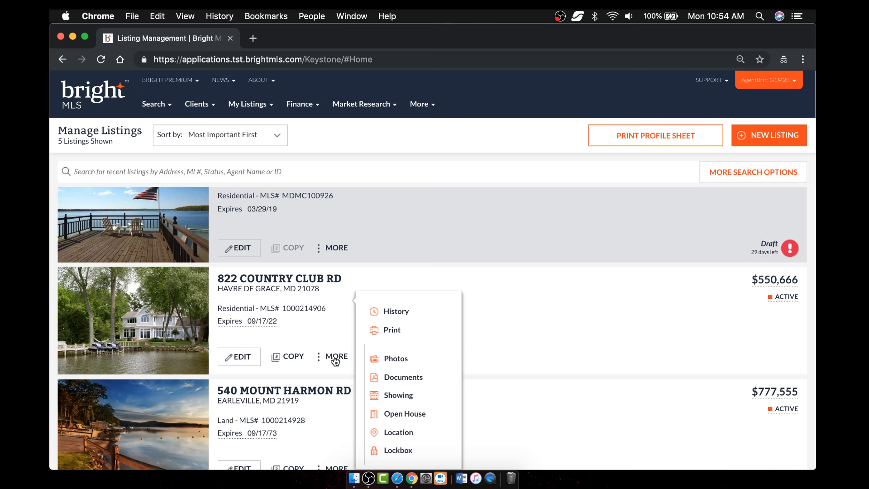
left_click(396, 313)
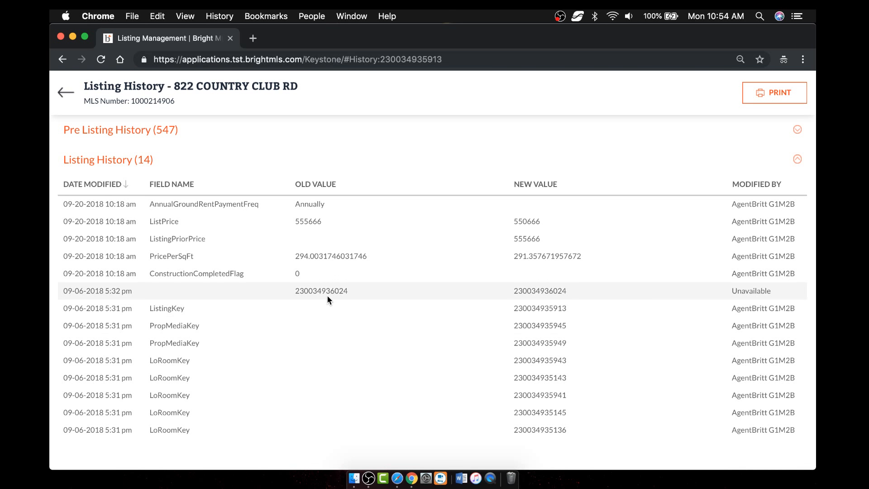
left_click(153, 135)
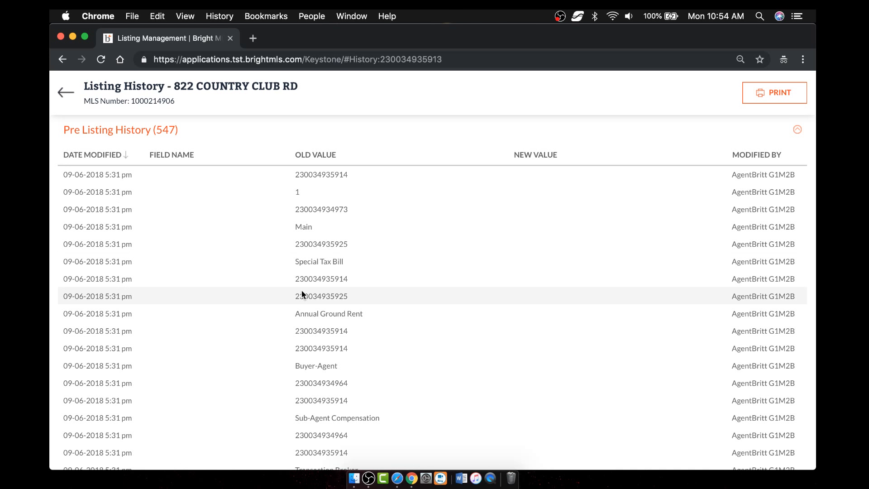
left_click(151, 130)
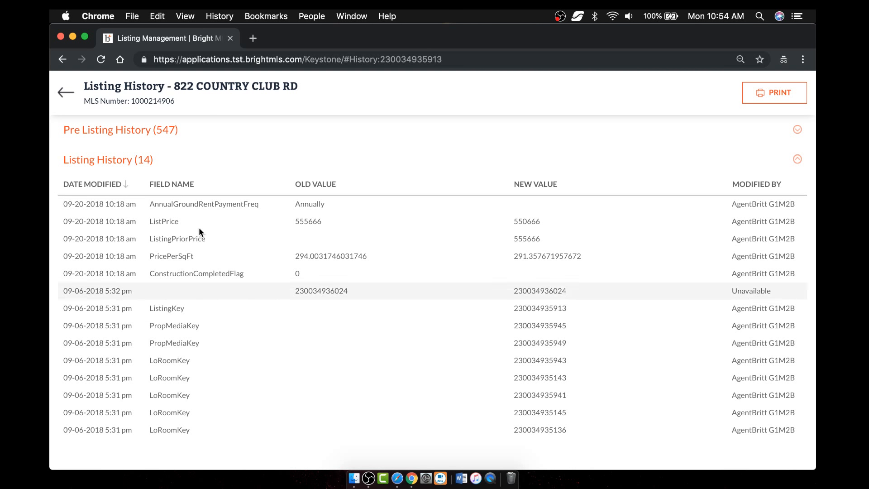
left_click(65, 96)
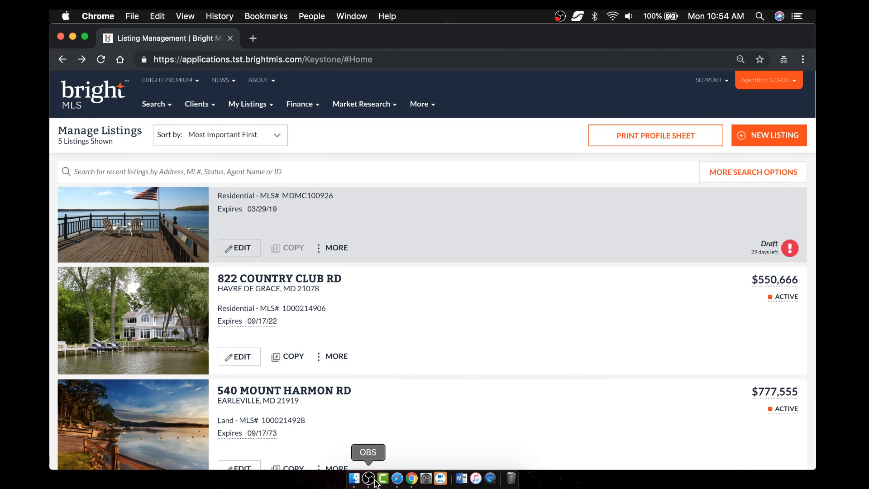
- Load brightmls.com in Safari and open MLS# MDFR233886 from the client's Concierge results
left_click(397, 478)
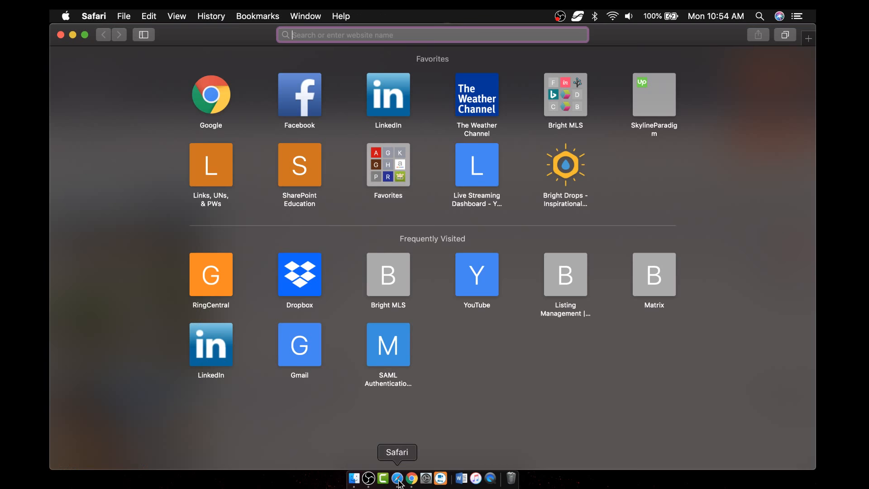
type("brightmls.com")
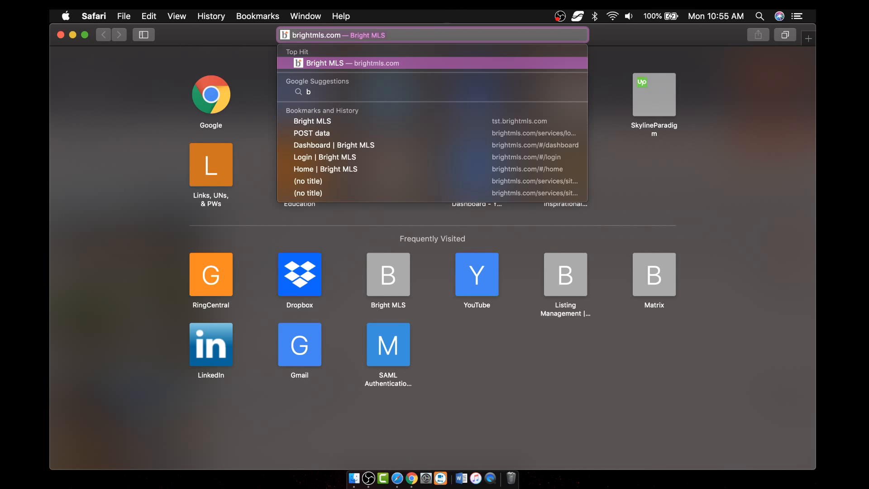
key("Return")
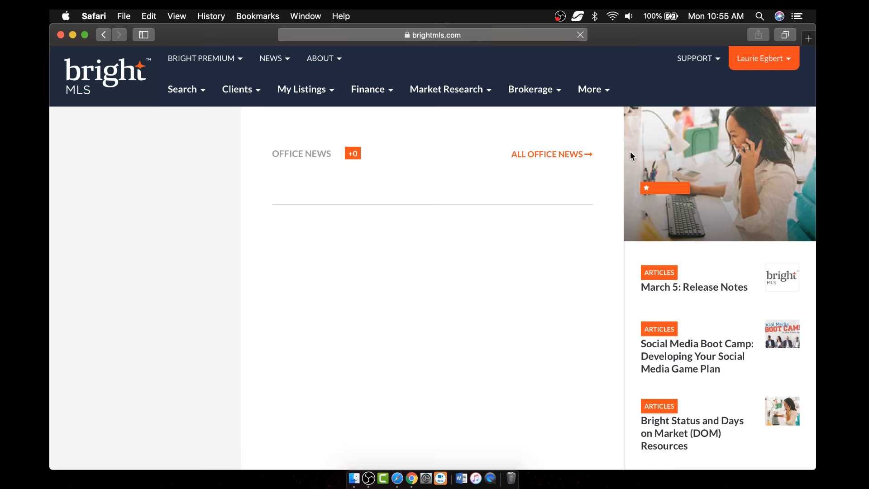
left_click(107, 166)
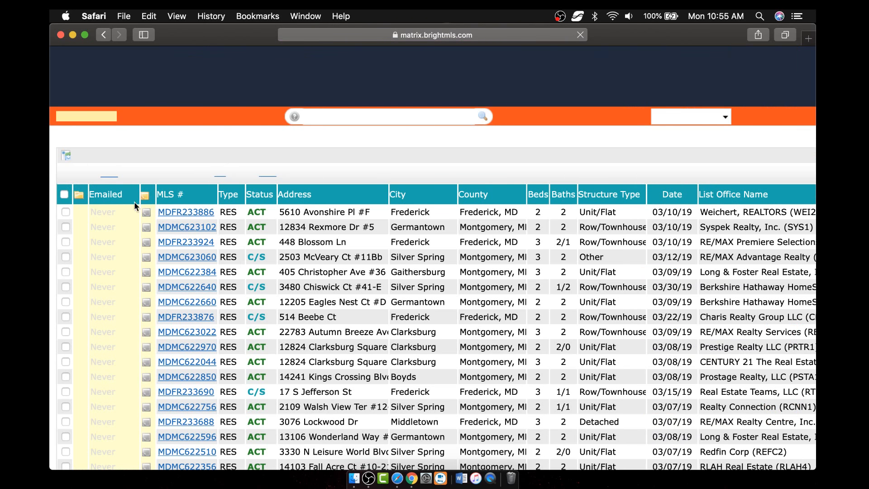
left_click(187, 212)
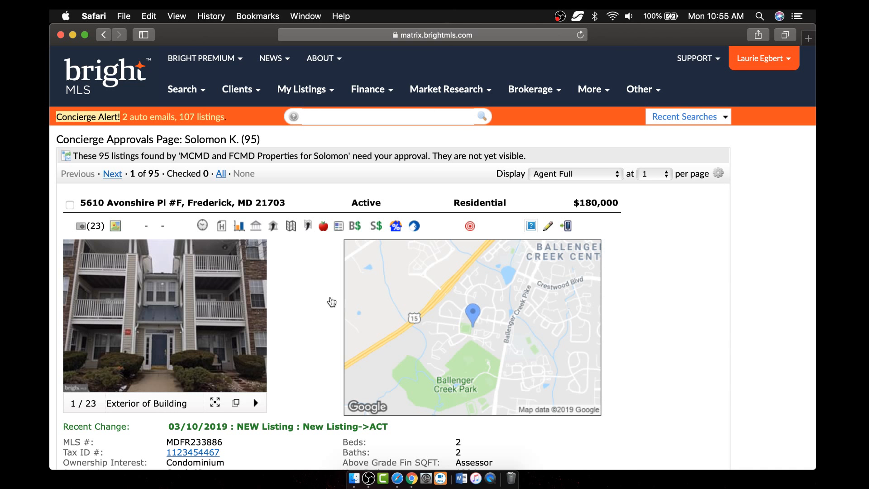
- Display MDFR233886 as the Agent 360 Property Report and scroll through its MLS history
left_click(562, 175)
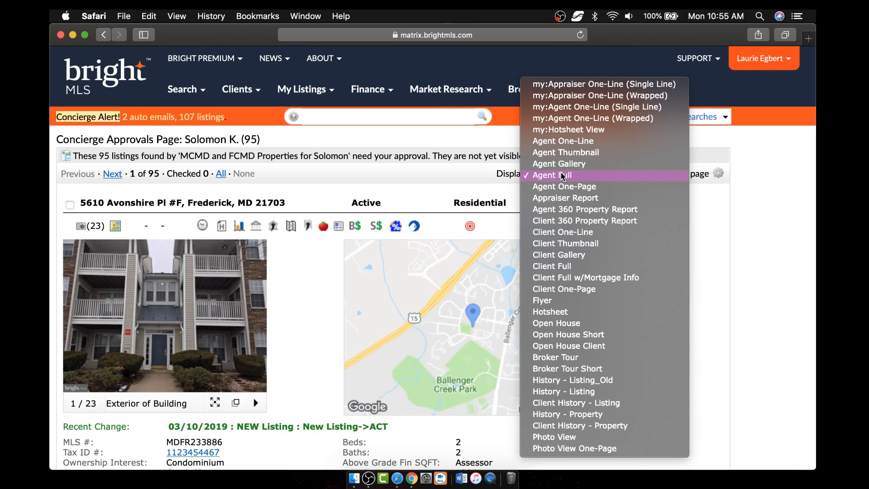
left_click(594, 211)
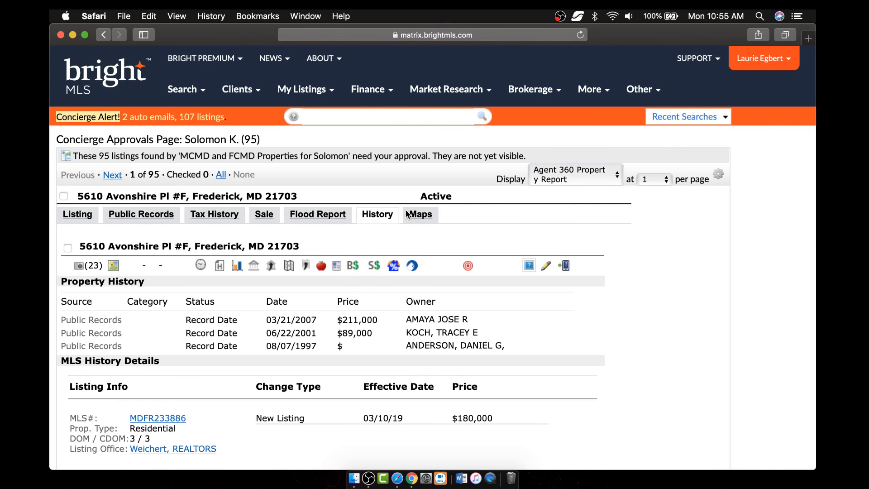
scroll(636, 336, "down", 3)
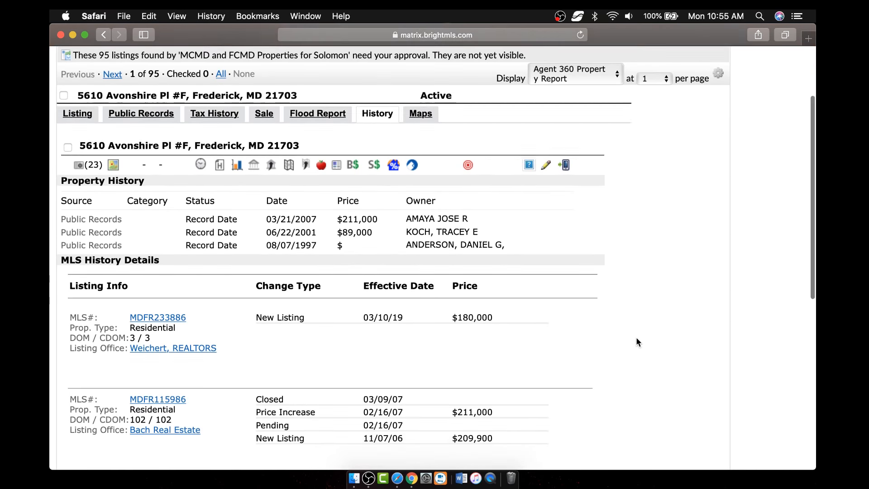
scroll(636, 342, "down", 2)
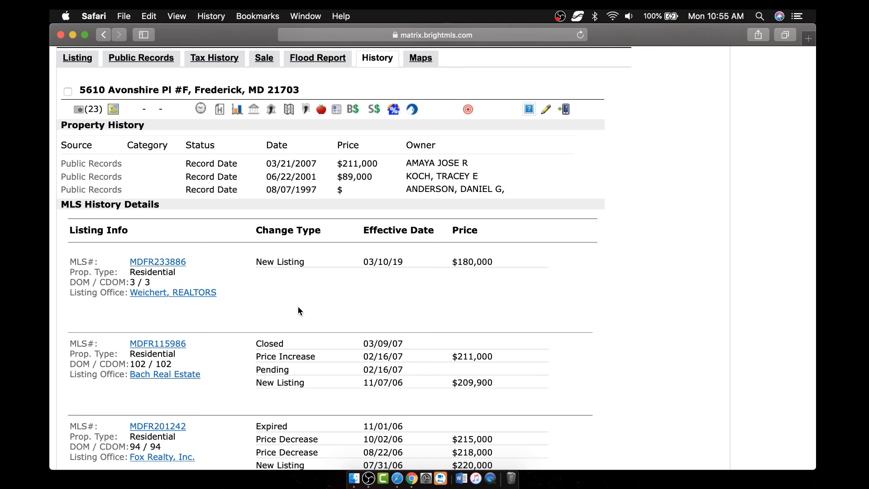
scroll(298, 310, "down", 4)
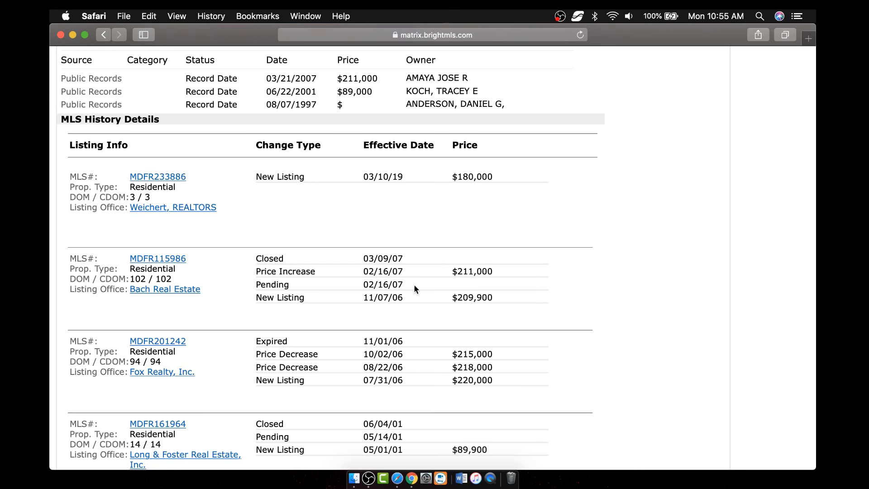
scroll(403, 342, "down", 4)
scroll(403, 342, "up", 10)
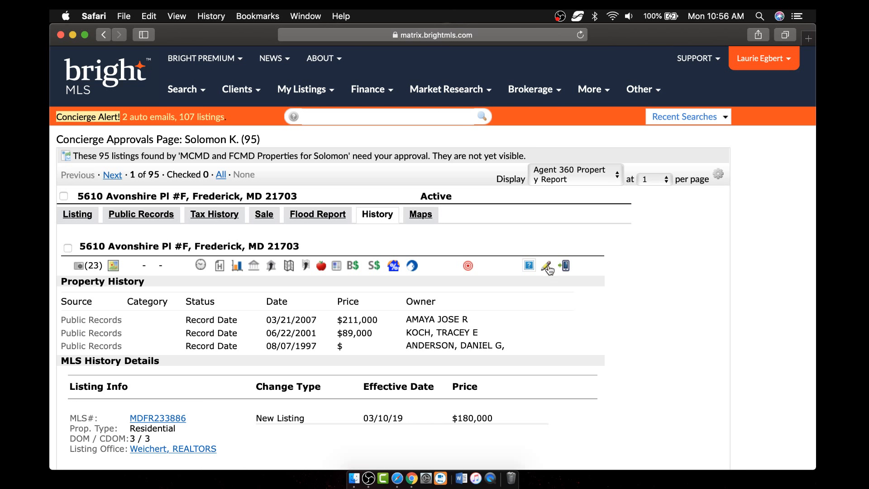
- Switch Display to Agent Full, back to Agent 360 Property Report, and show the Listing tab
left_click(574, 174)
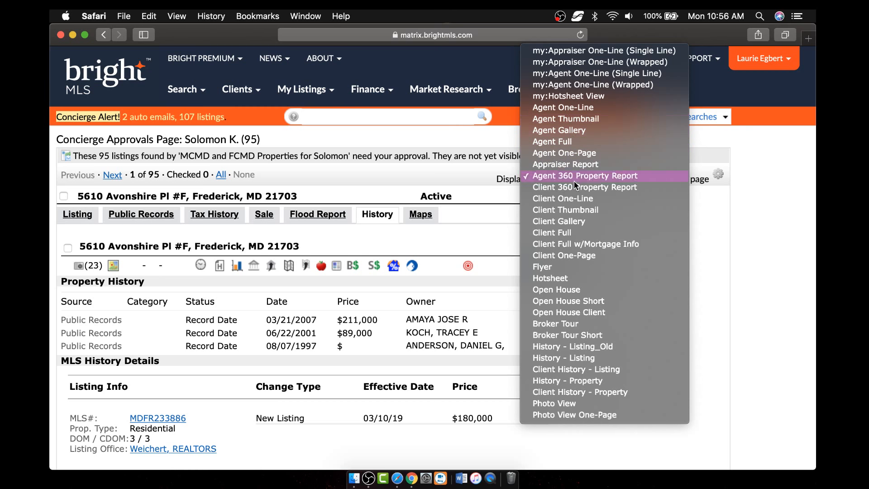
left_click(566, 142)
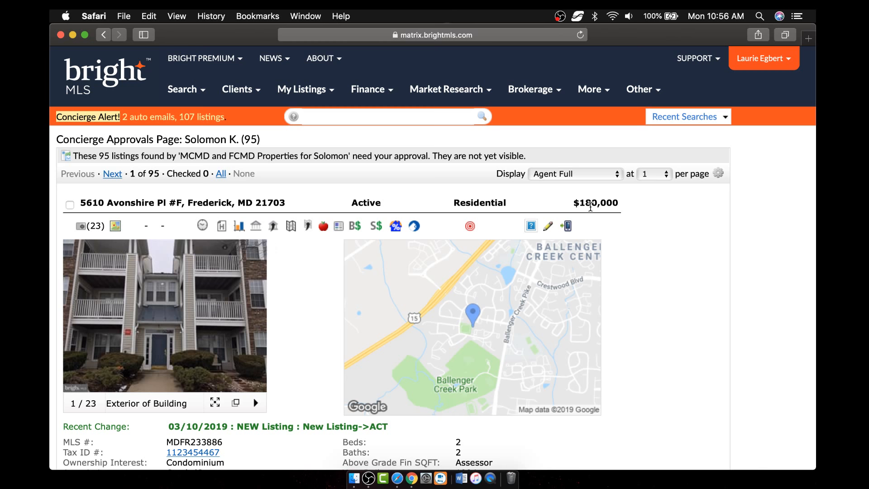
left_click(585, 175)
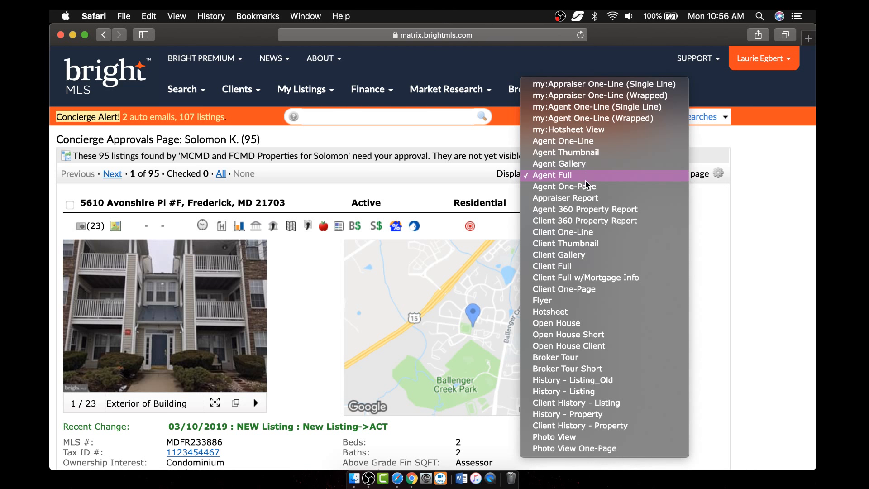
left_click(591, 211)
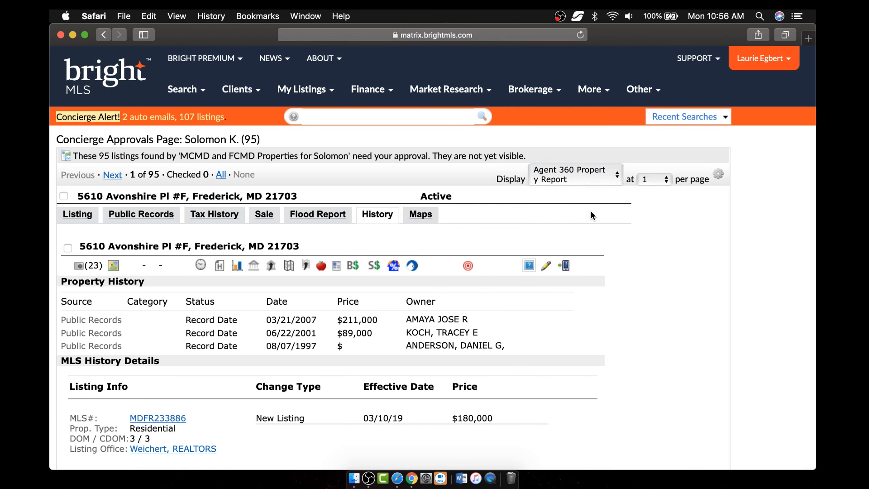
left_click(76, 216)
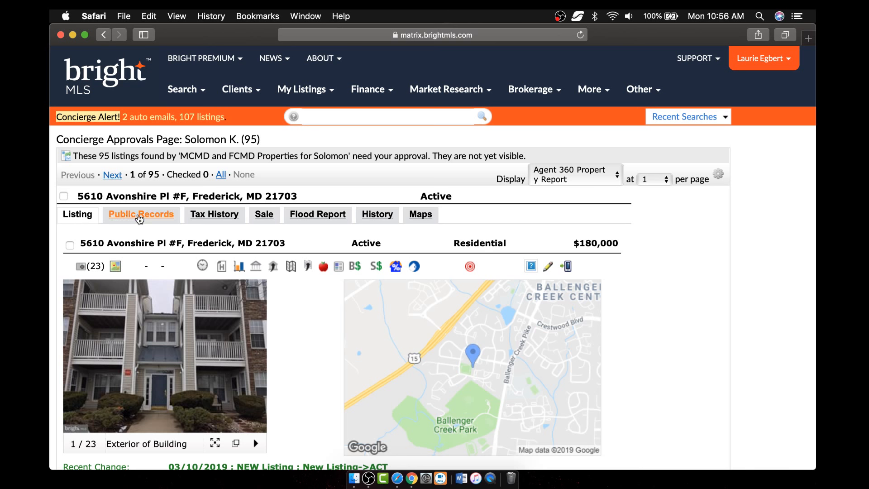
- Review the report's Public Records and Tax History tabs
left_click(141, 218)
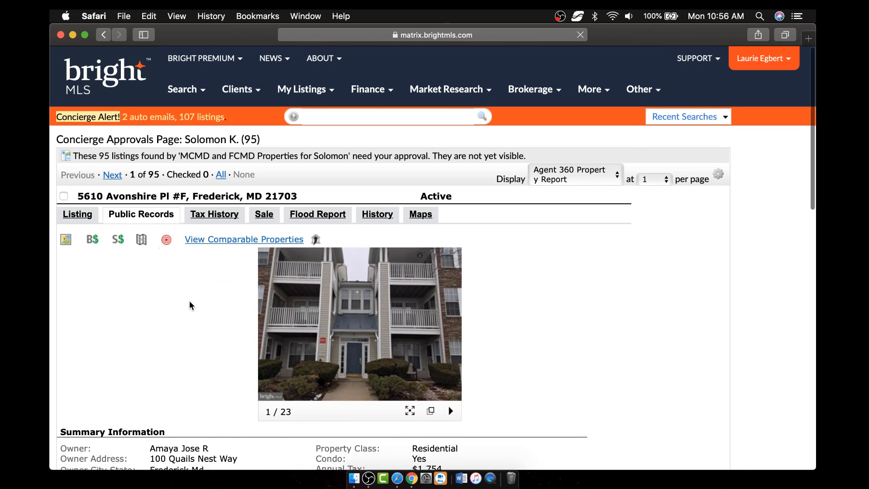
scroll(191, 306, "down", 1)
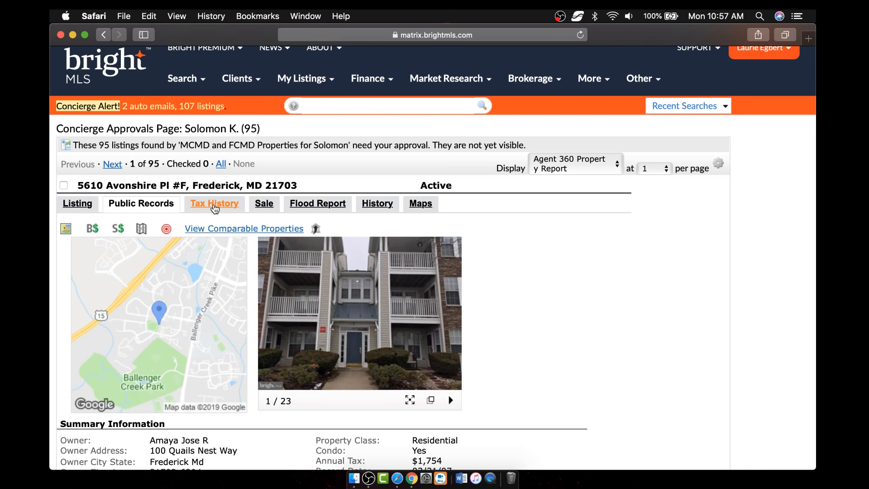
left_click(215, 206)
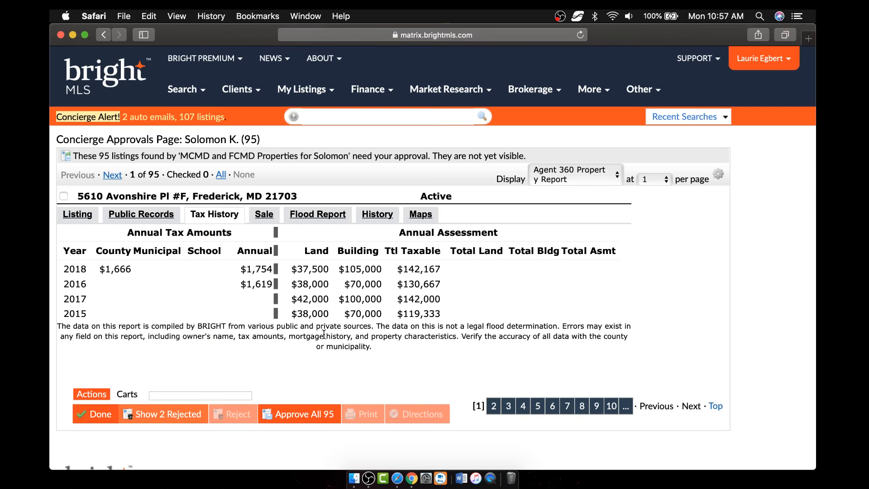
scroll(323, 335, "down", 2)
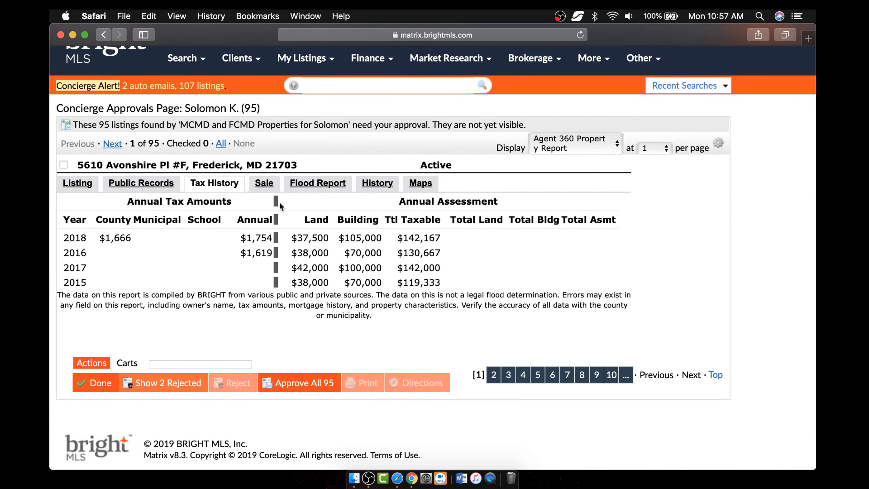
- Review the Sale, Flood Report and History tabs, ending on the Maps tab
left_click(264, 182)
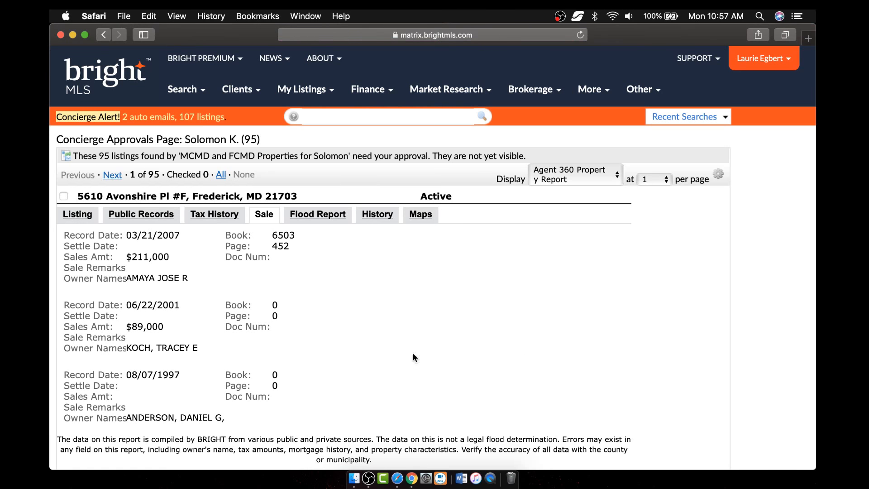
scroll(326, 354, "down", 5)
scroll(326, 355, "up", 5)
left_click(321, 216)
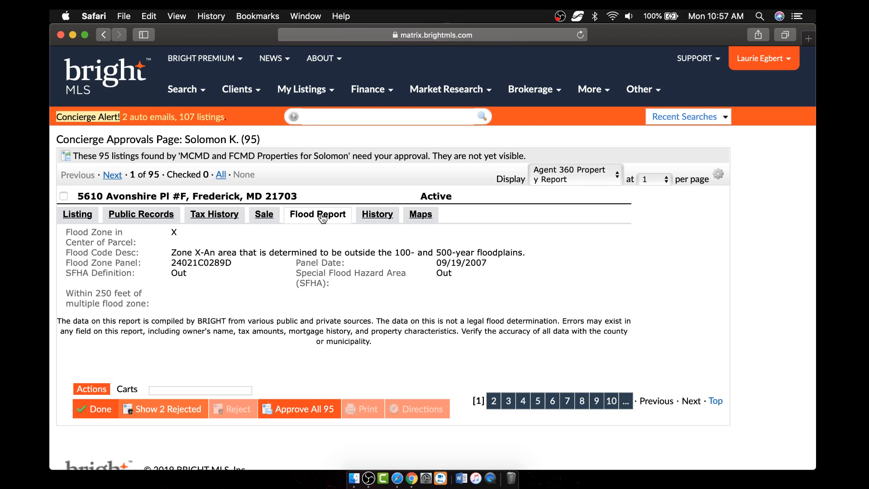
left_click(377, 217)
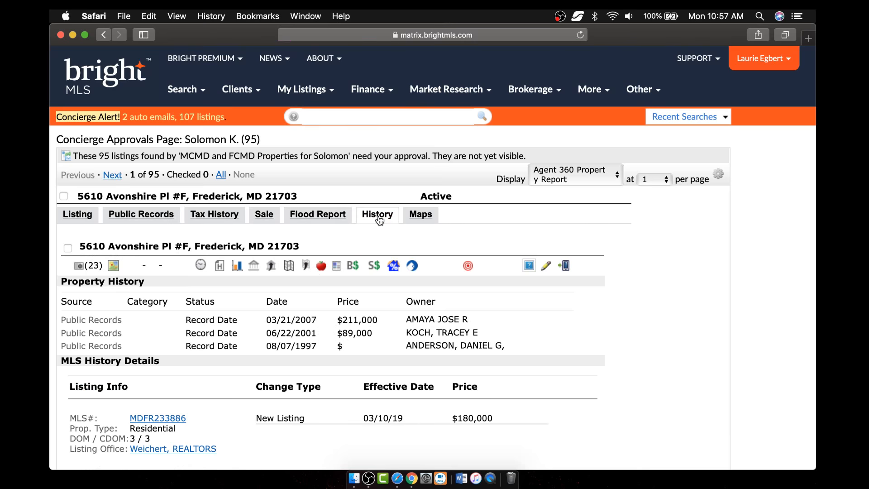
left_click(424, 217)
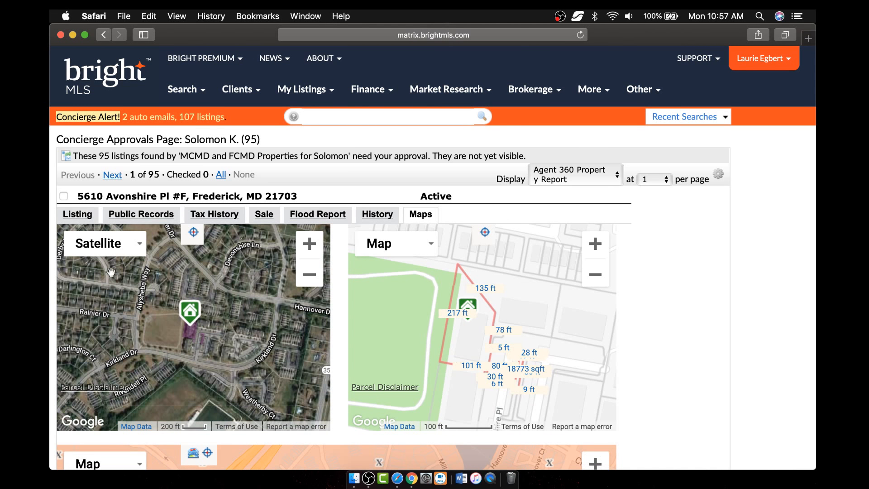
- Switch the left map to street view and back to satellite imagery
left_click(128, 249)
left_click(104, 269)
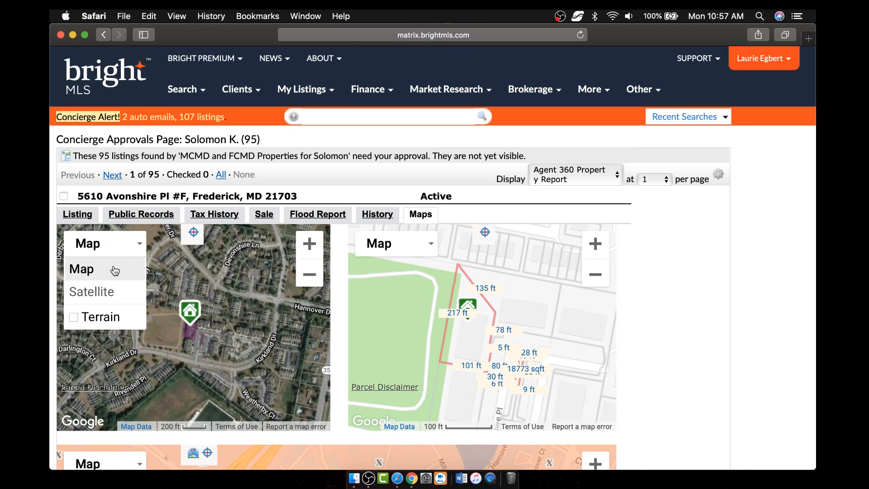
left_click(114, 293)
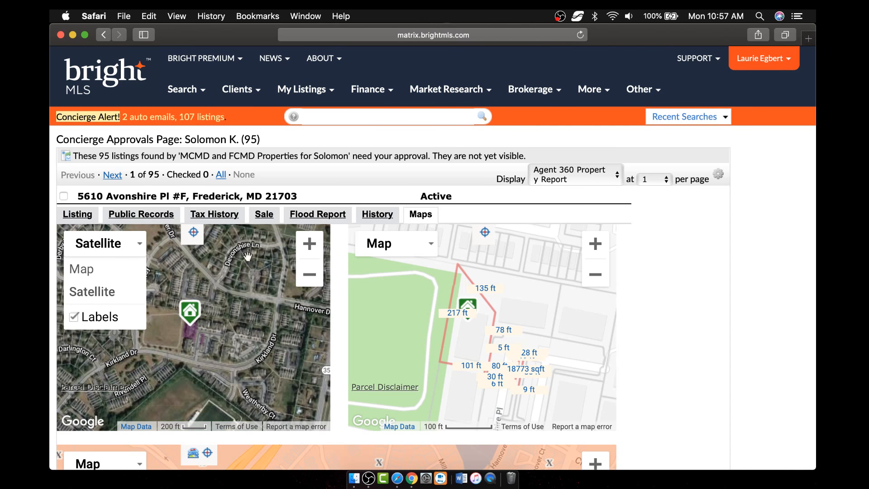
left_click(310, 281)
- Zoom the satellite map in, then out, and recenter it on the outlined parcel
left_click(310, 244)
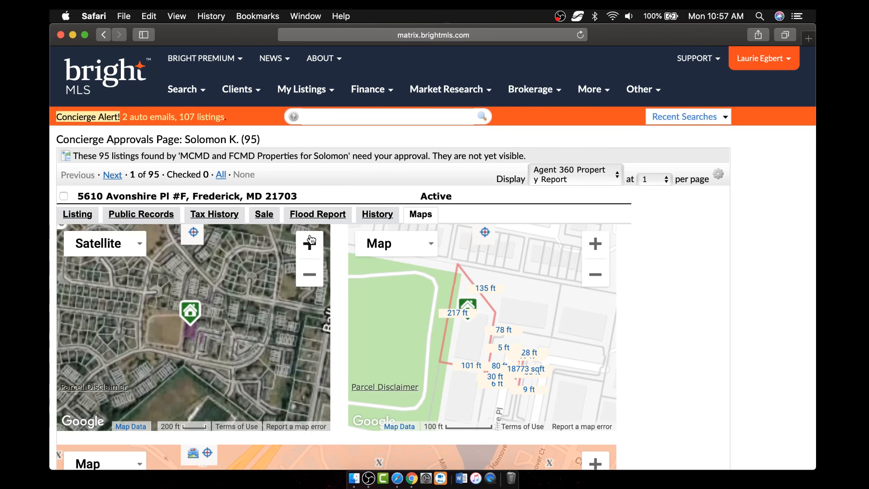
left_click(310, 243)
left_click(310, 243)
left_click(309, 243)
left_click(309, 243)
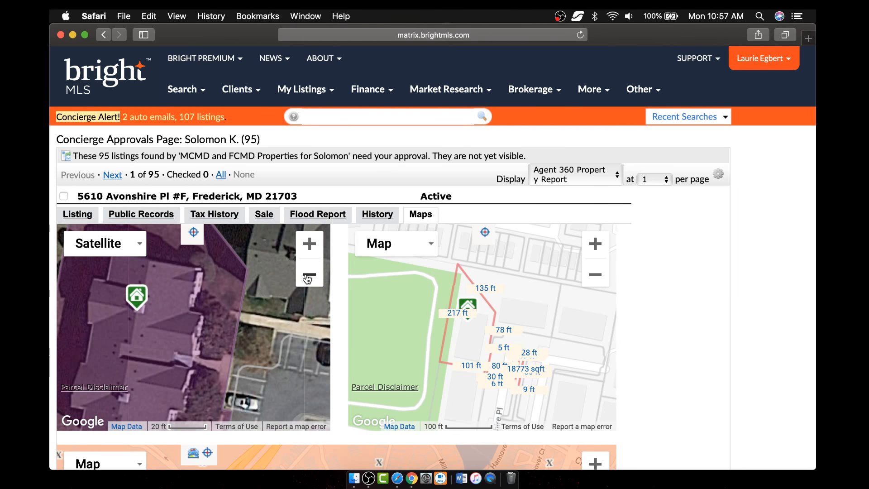
left_click(310, 276)
left_click(309, 279)
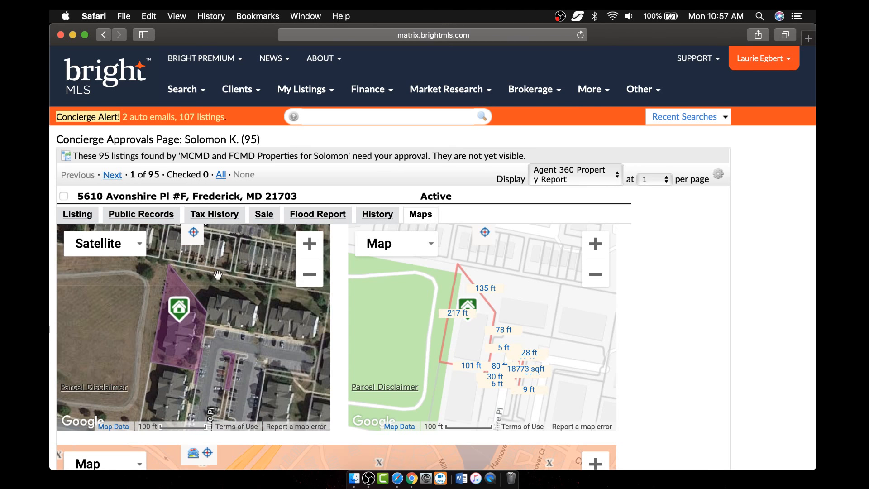
left_click_drag(217, 274, 239, 283)
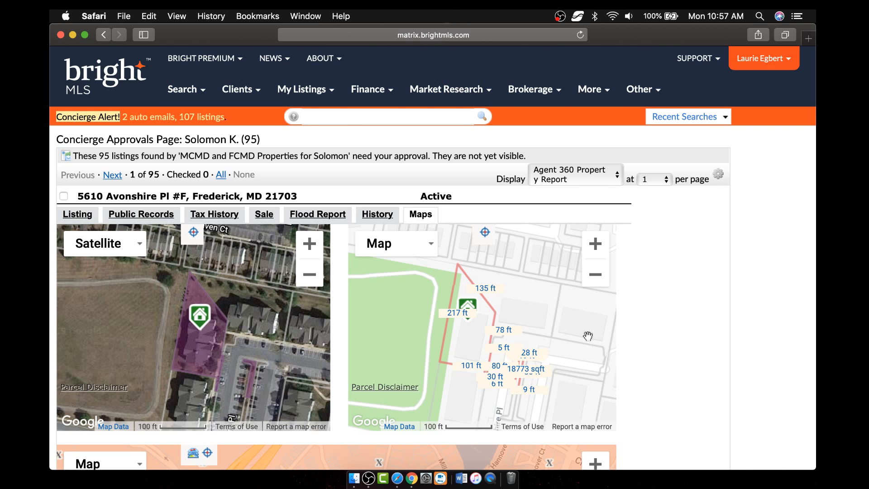
- Scroll down to review the flood zone map and its legend, then back up
scroll(662, 353, "down", 3)
scroll(663, 352, "down", 1)
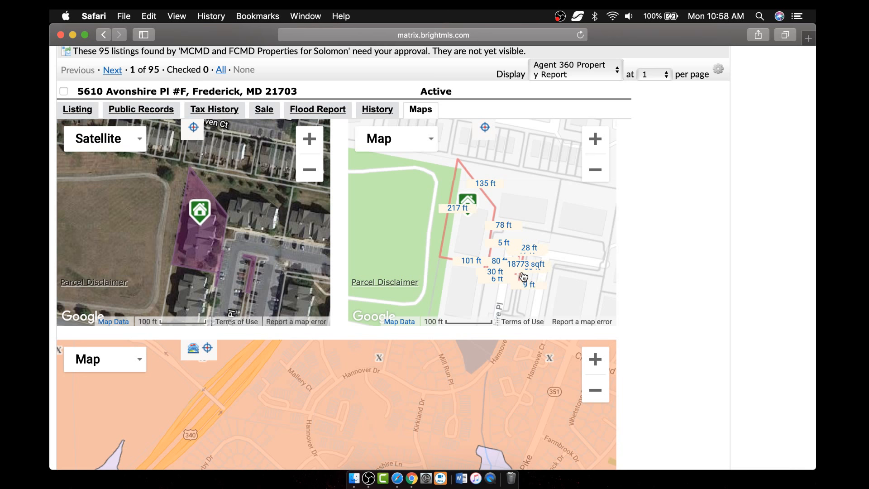
scroll(672, 358, "down", 10)
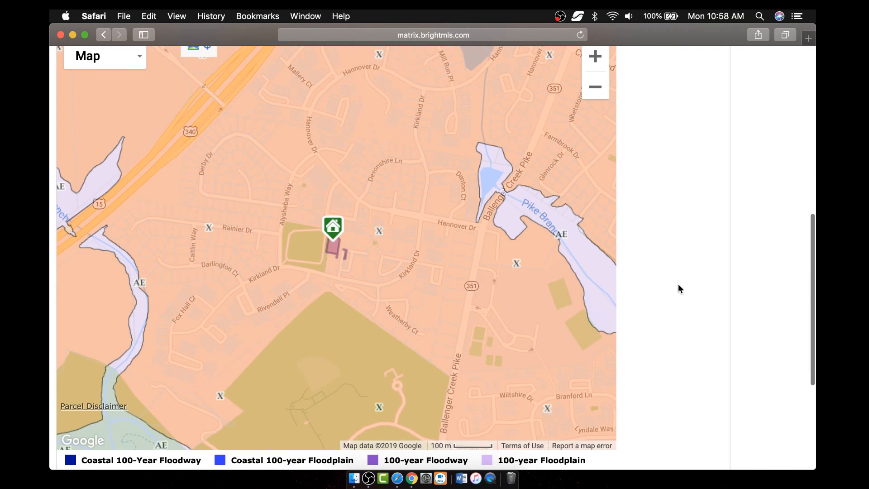
scroll(700, 326, "down", 6)
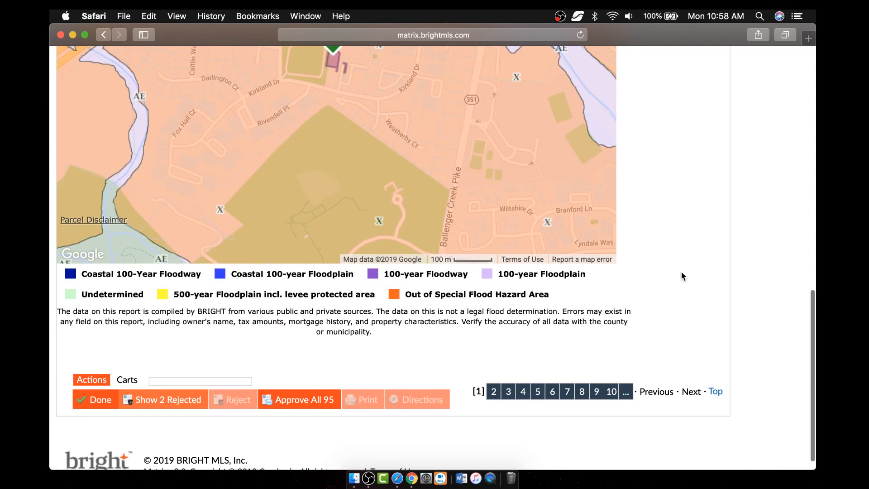
scroll(674, 212, "up", 20)
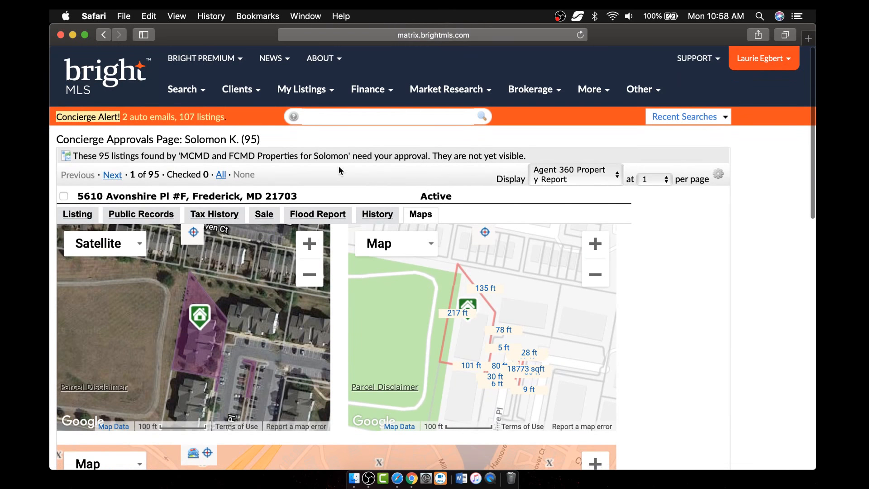
- Leave the Display format unchanged and start a new case from SUPPORT > Submit a Case
left_click(571, 177)
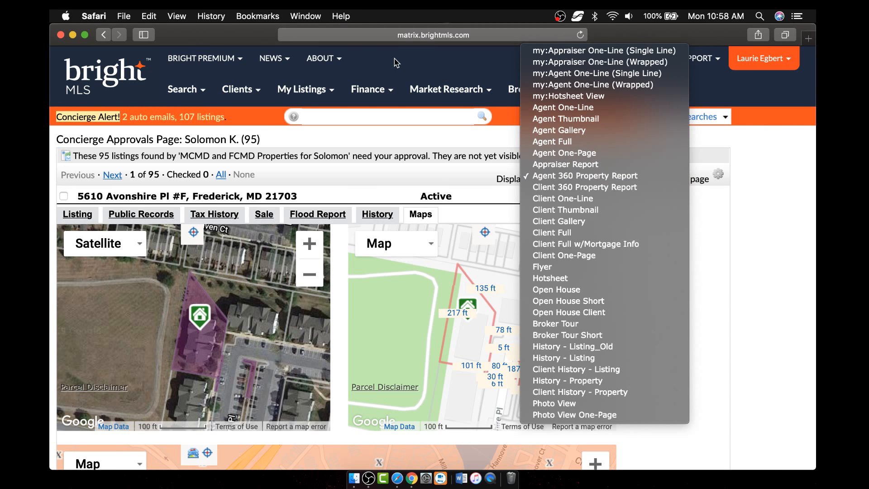
left_click(772, 166)
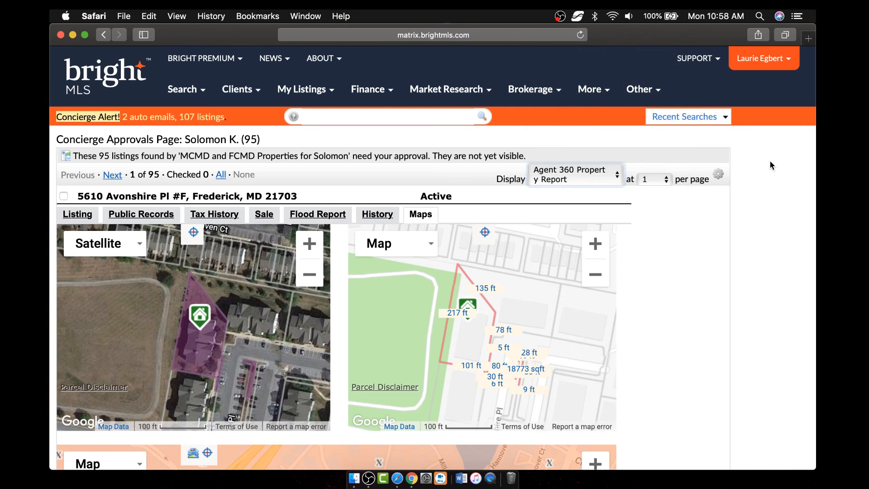
left_click(704, 65)
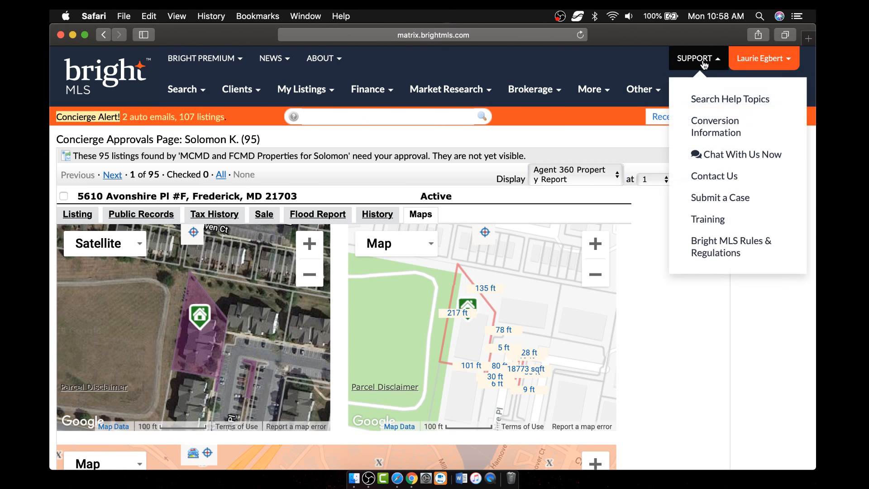
left_click(725, 201)
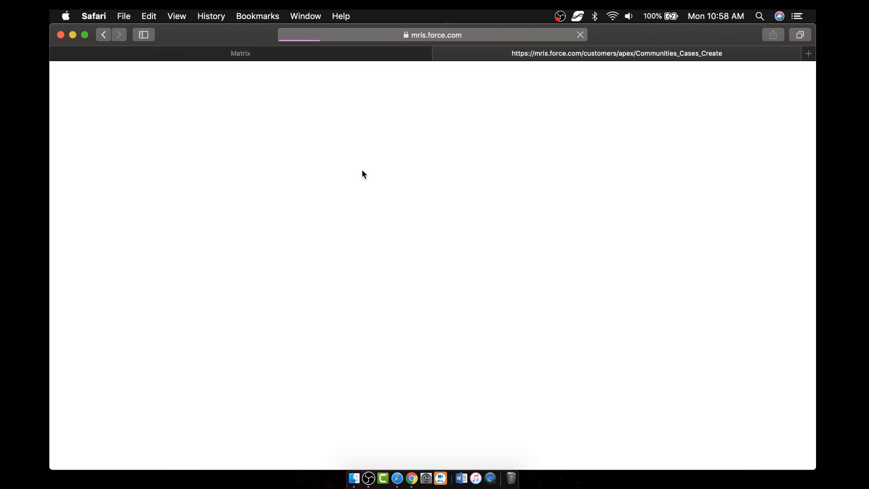
scroll(376, 200, "down", 2)
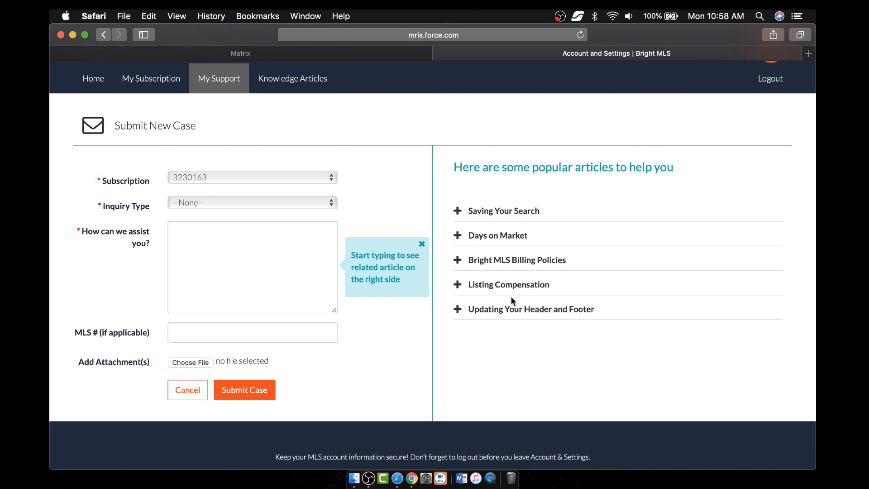
- Set the Inquiry Type to Billing and enter 'Auto pay' as the question
left_click(279, 204)
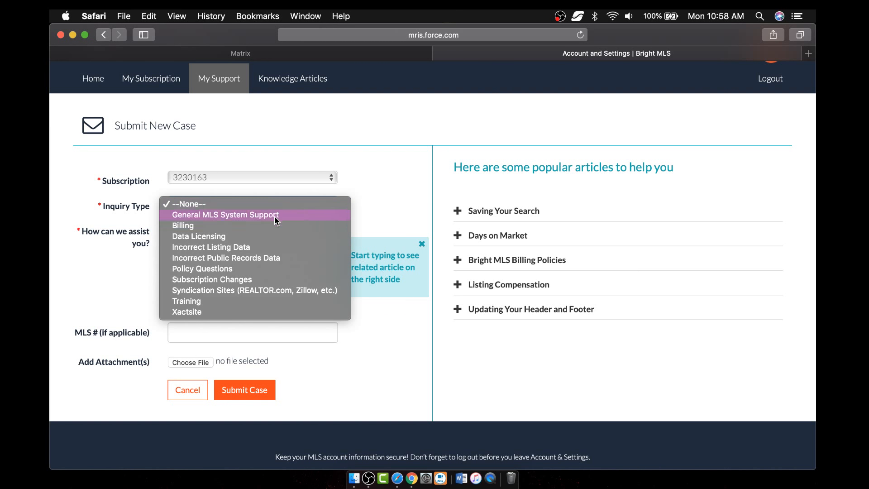
left_click(274, 224)
left_click(245, 245)
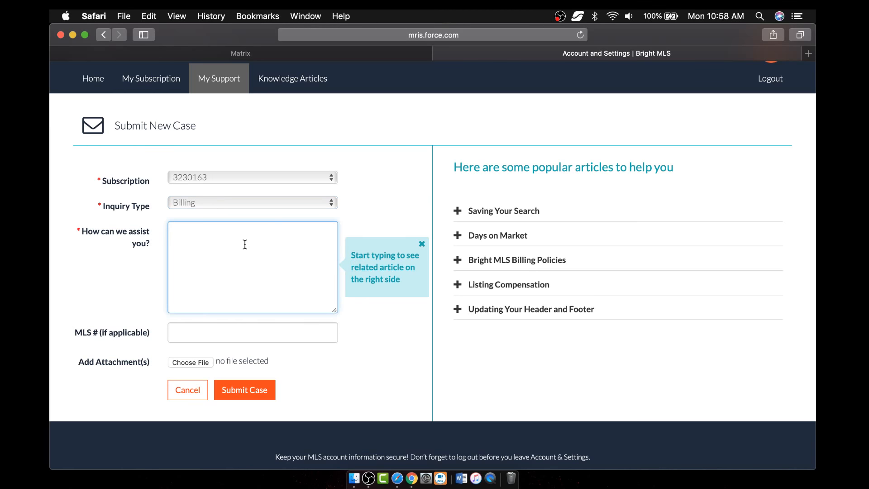
type("Auto pay")
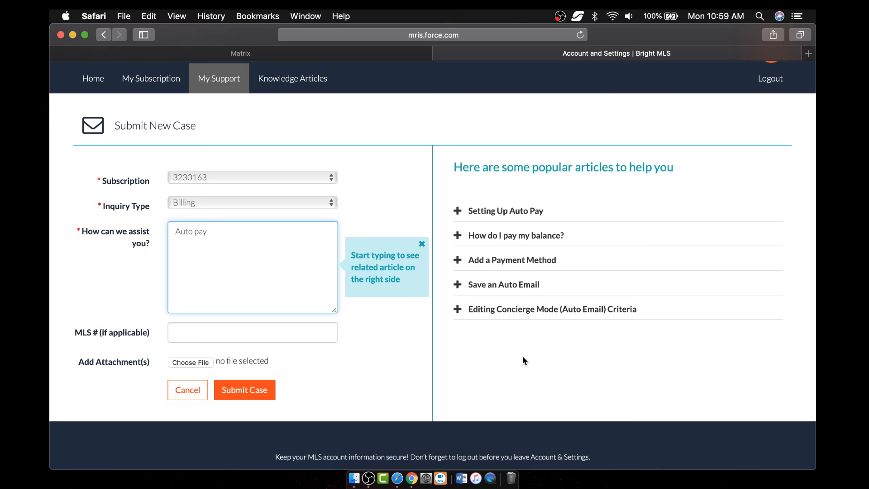
- Expand the Setting Up Auto Pay article and dismiss the related-articles tip
left_click(480, 210)
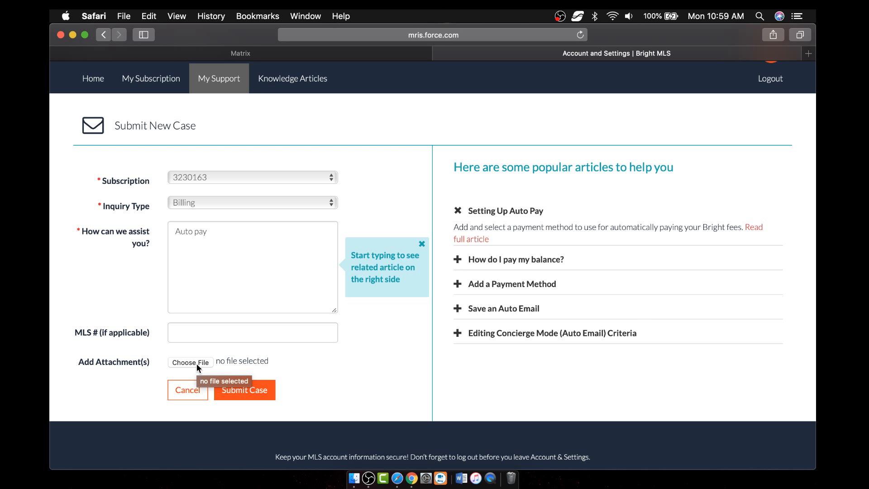
left_click(204, 333)
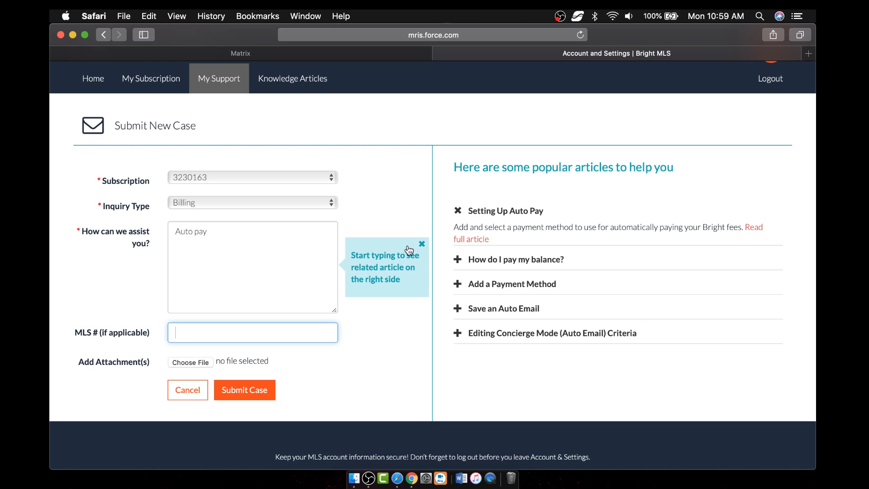
left_click(422, 244)
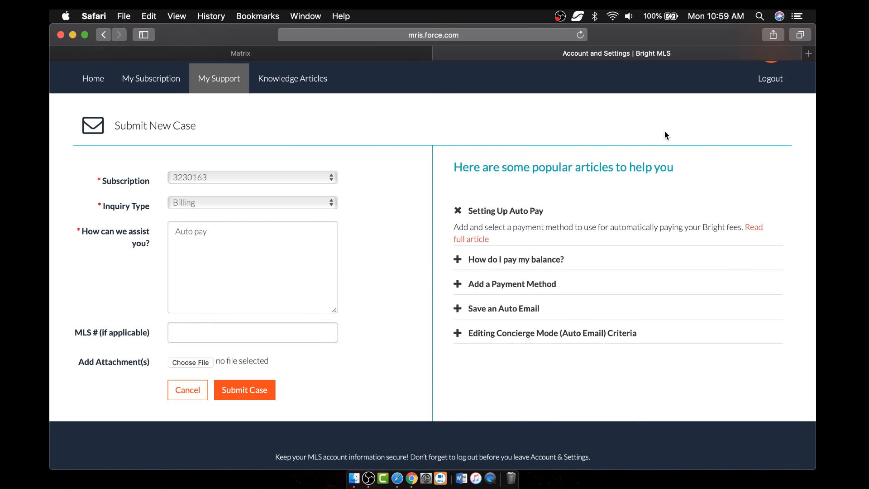
scroll(664, 134, "up", 2)
- Dismiss the support menus, return to the Bright MLS home page, then switch to the Manage Listings browser
left_click(439, 53)
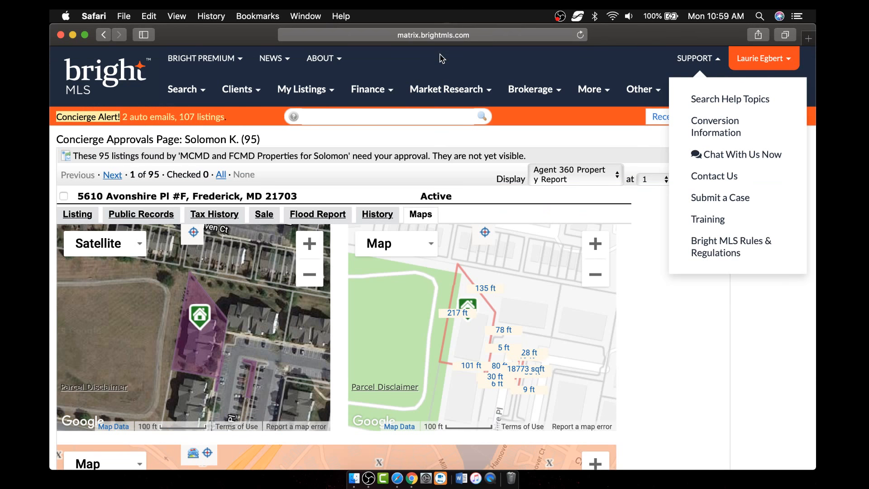
left_click(750, 324)
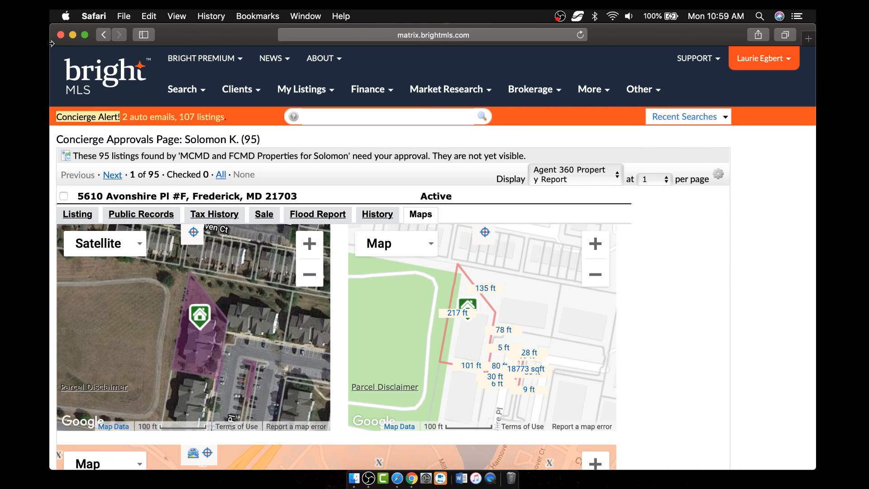
left_click(103, 82)
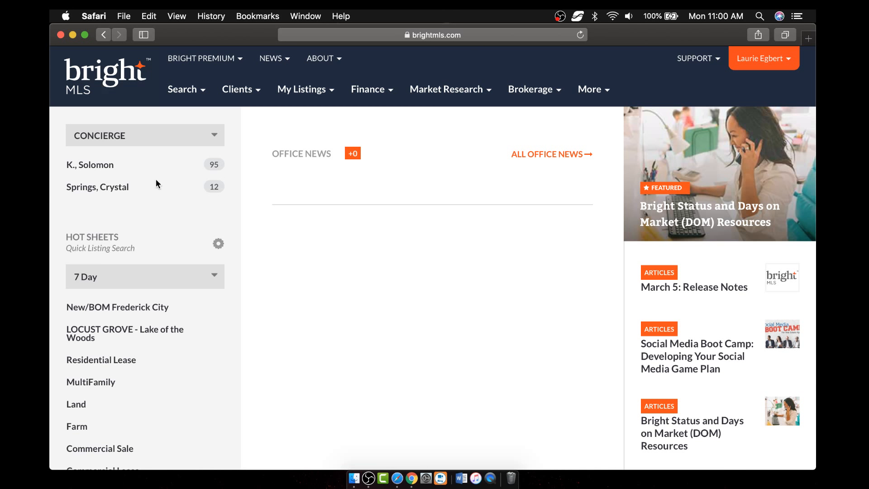
key("super+Tab")
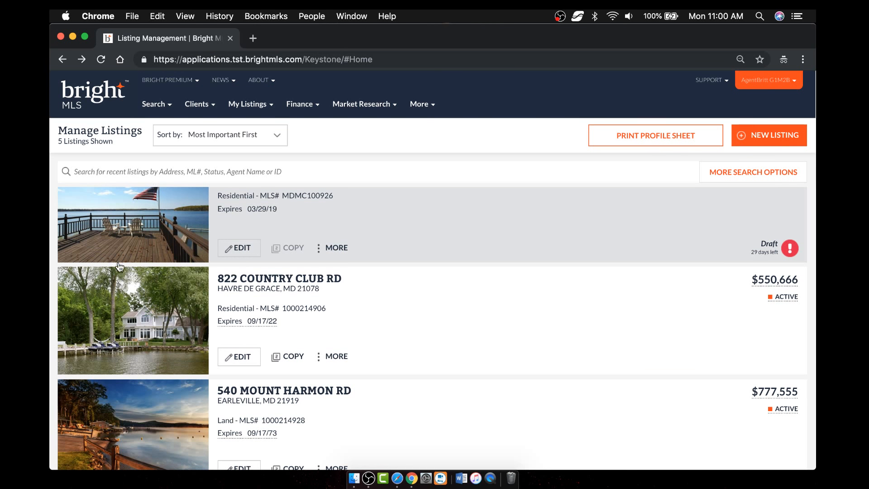
- Transition OBS to scene '1. Intro Vid', airing the Bright LIVE Hands-on Clinic title card
left_click(368, 479)
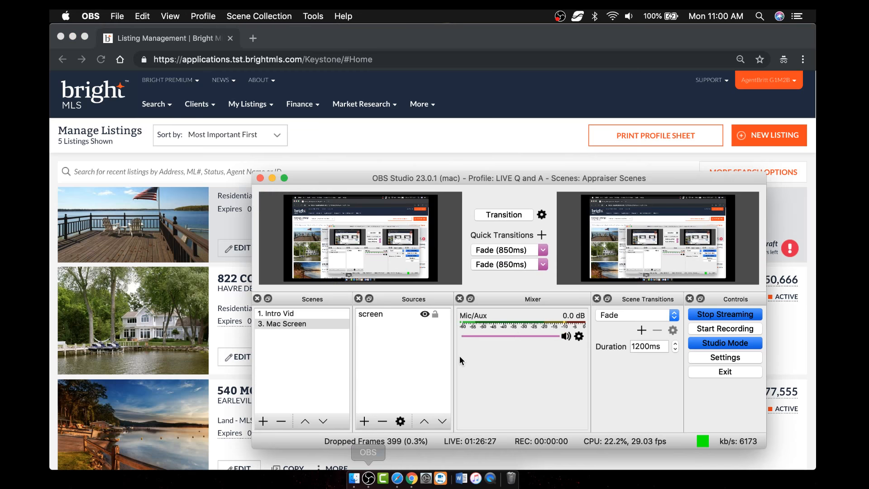
left_click(503, 216)
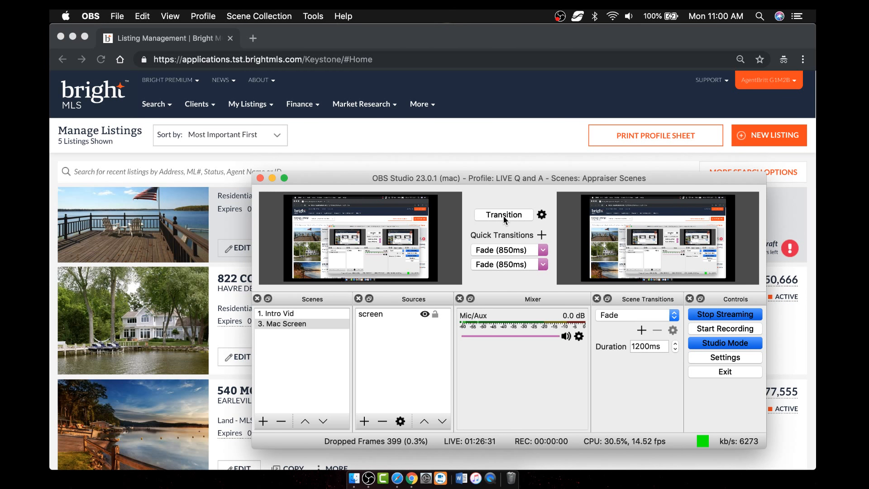
left_click(312, 315)
left_click(504, 214)
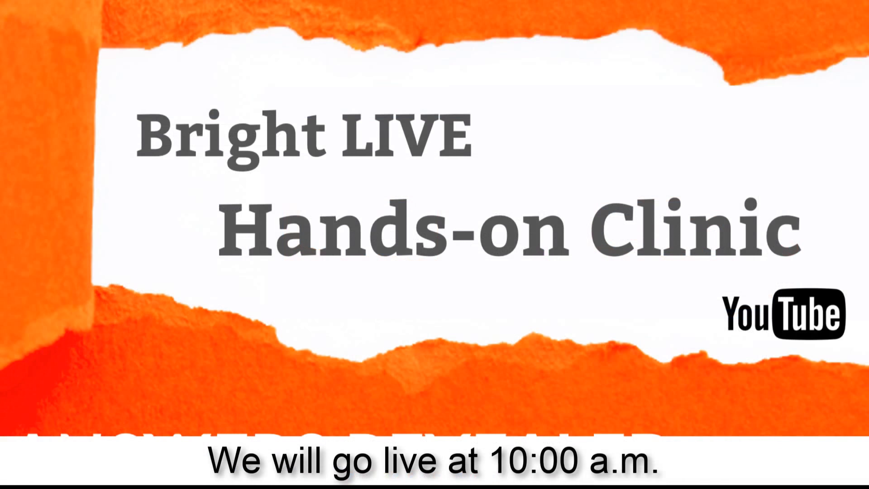